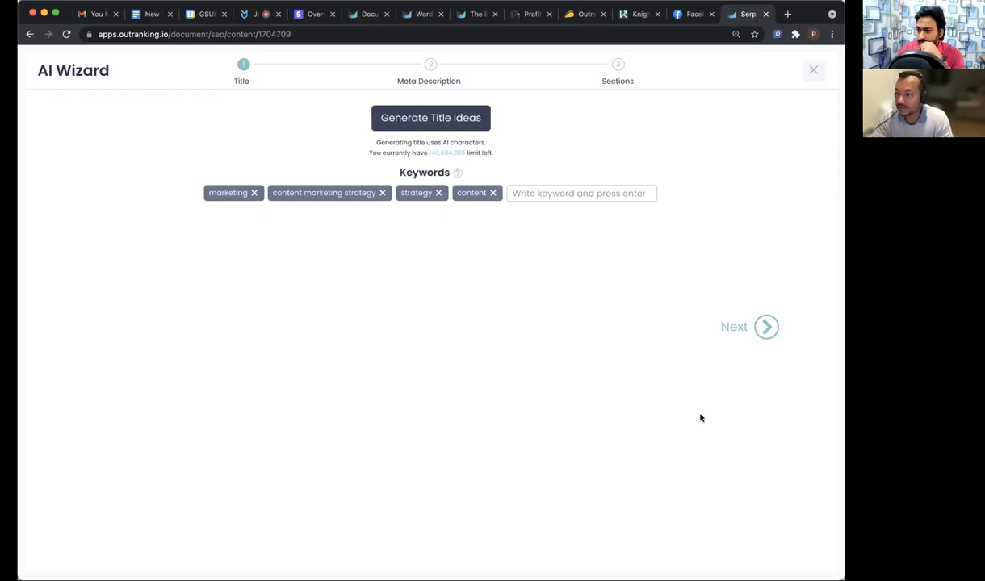
Step: Generate title ideas and edit the first one to read "Content Marketing Strategy: Why Content Marketing is King in 2021"
left_click(395, 119)
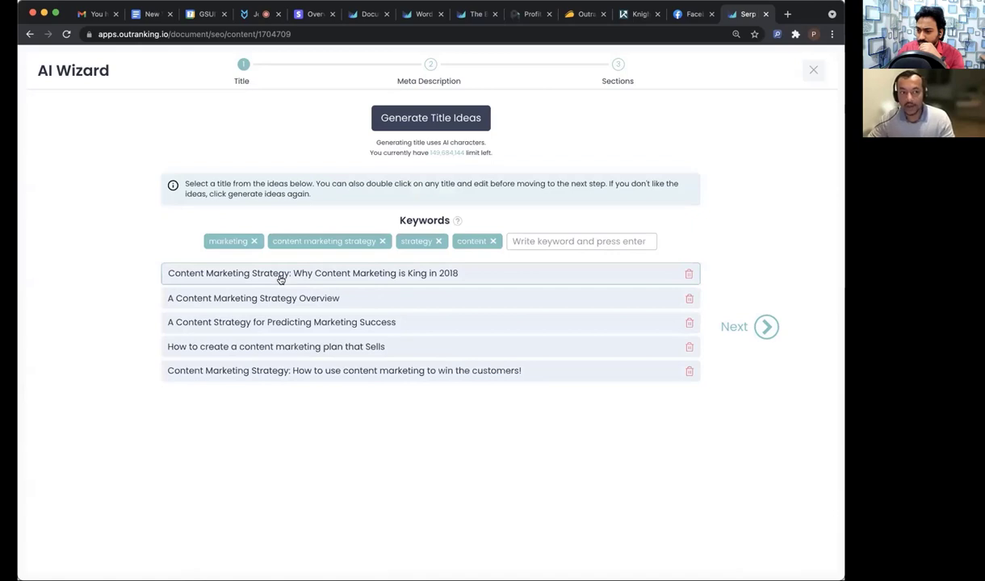
double_click(435, 276)
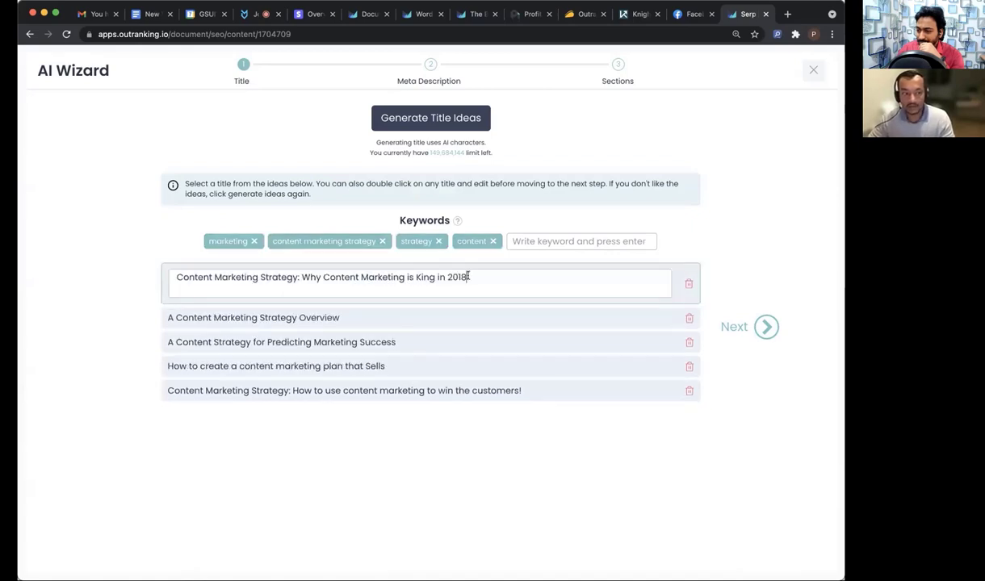
key("BackSpace")
key("BackSpace")
key("BackSpace")
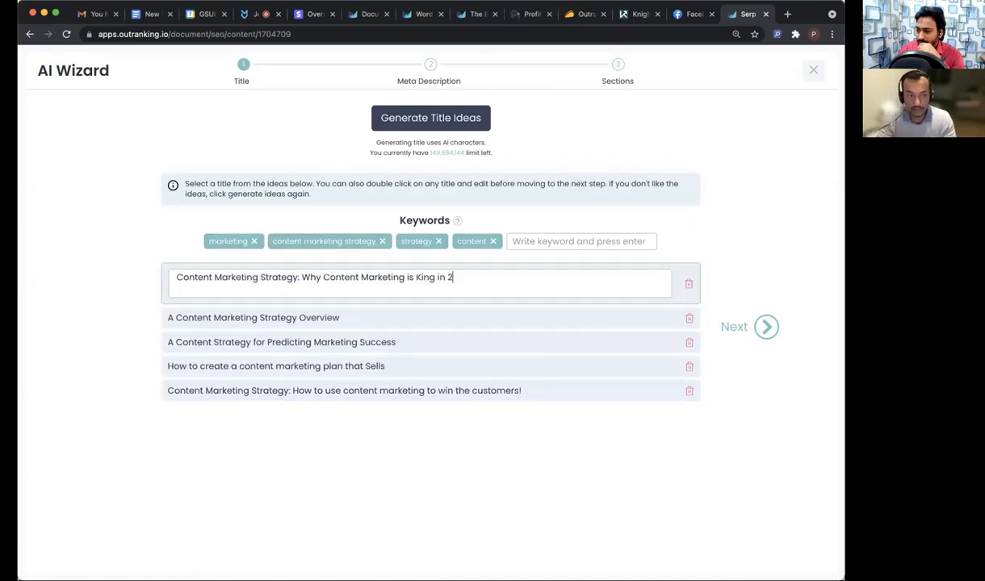
type("021")
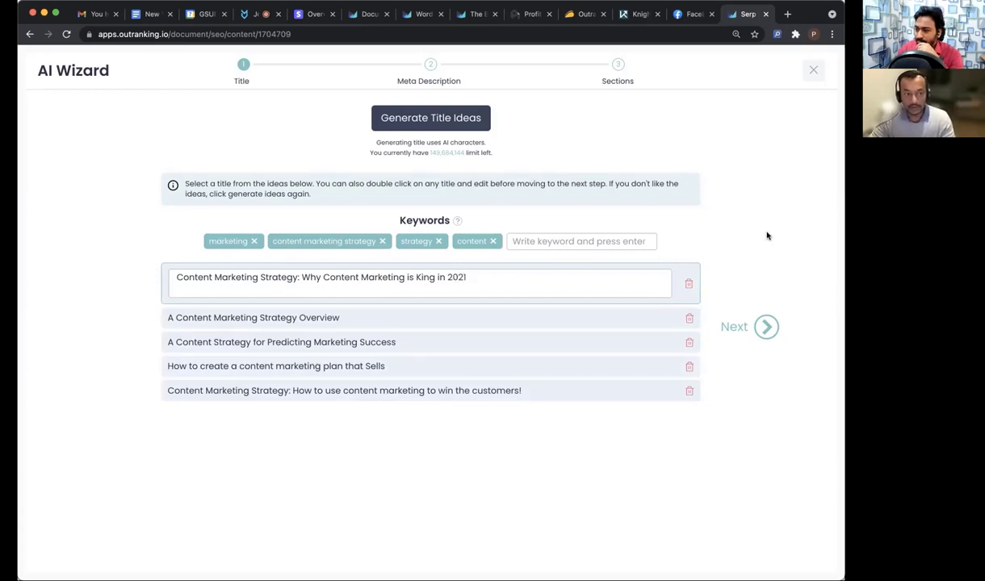
key("Return")
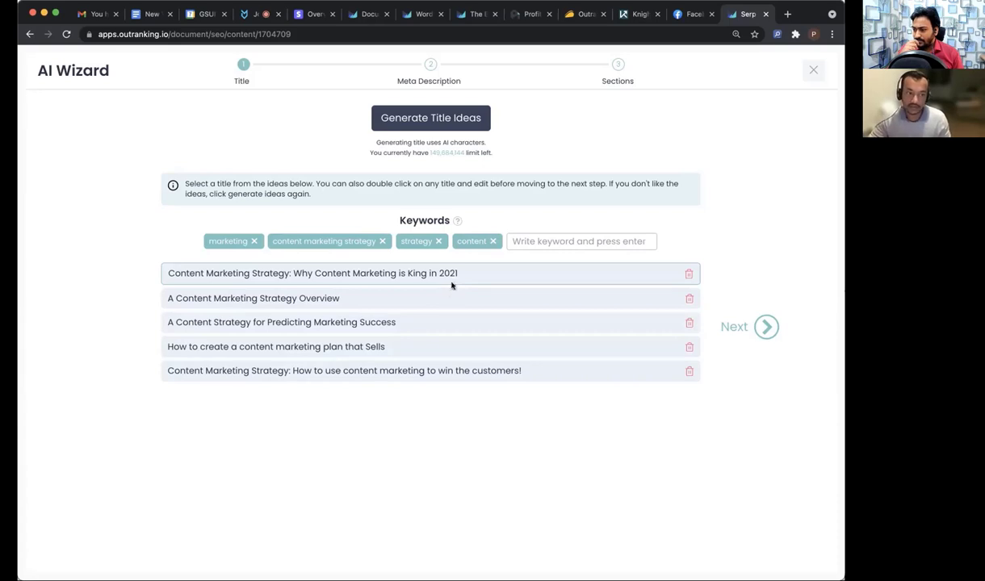
Step: Choose the title "Content Marketing Strategy: How to use content marketing to win the customers!" and continue to the meta description stage
left_click(404, 377)
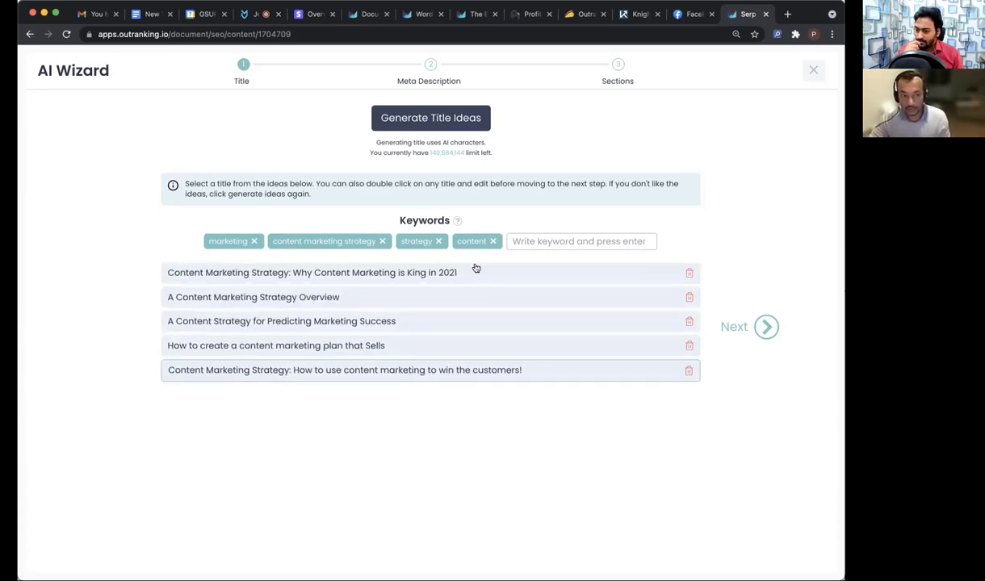
left_click(539, 242)
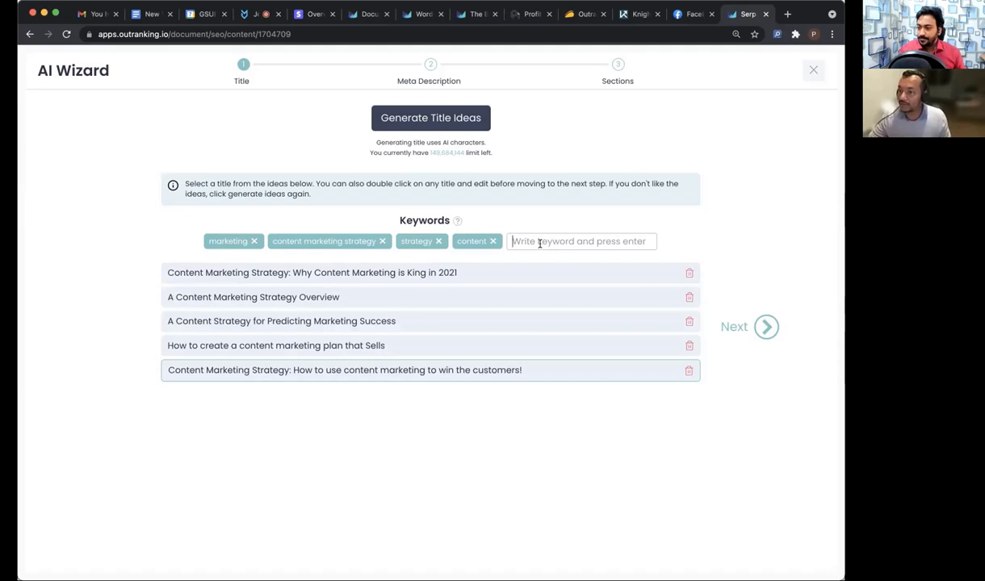
left_click(765, 327)
Step: Generate meta descriptions, choose the one about "a set of tactics, activities and processes", and continue to the sections stage
left_click(421, 120)
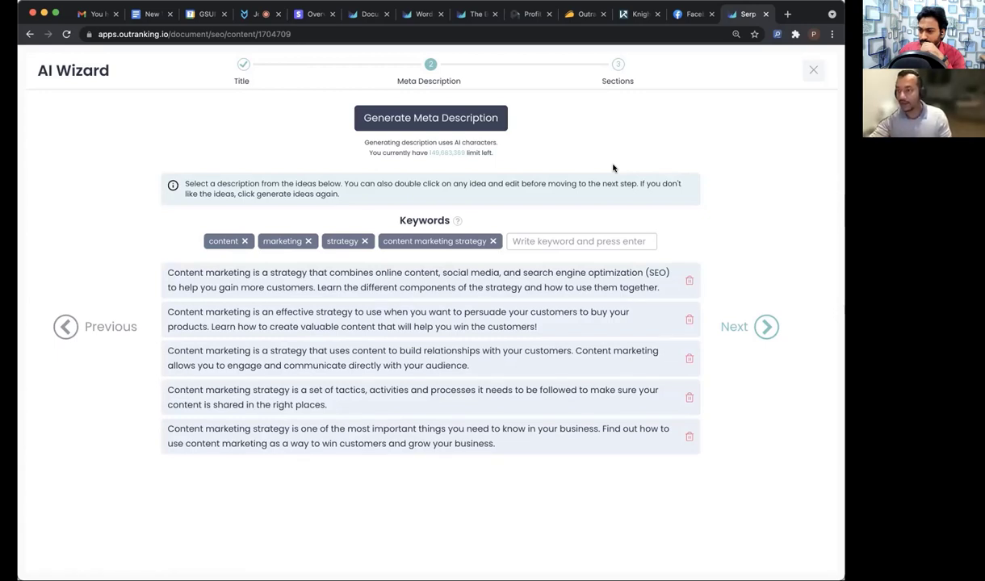
left_click(460, 320)
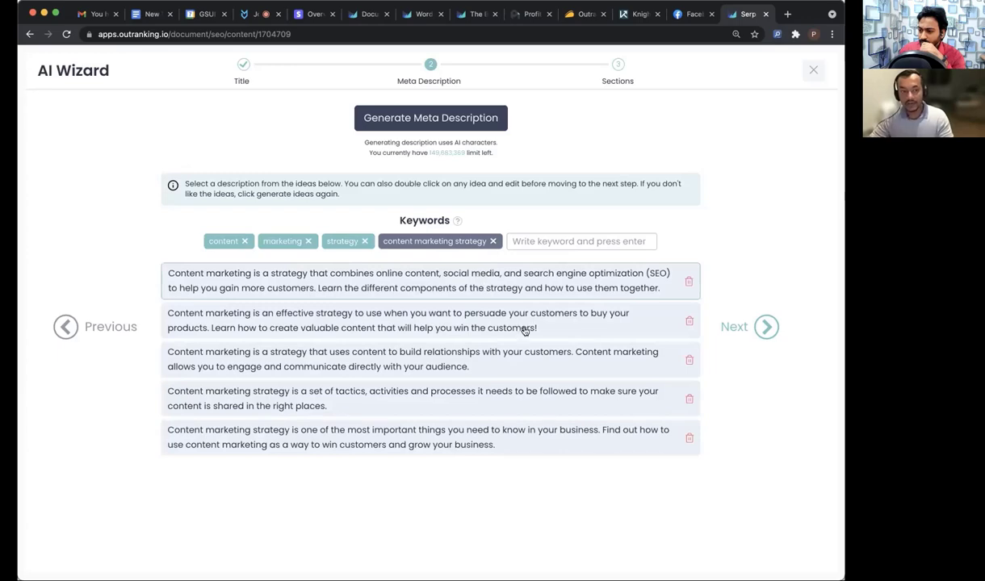
left_click(529, 390)
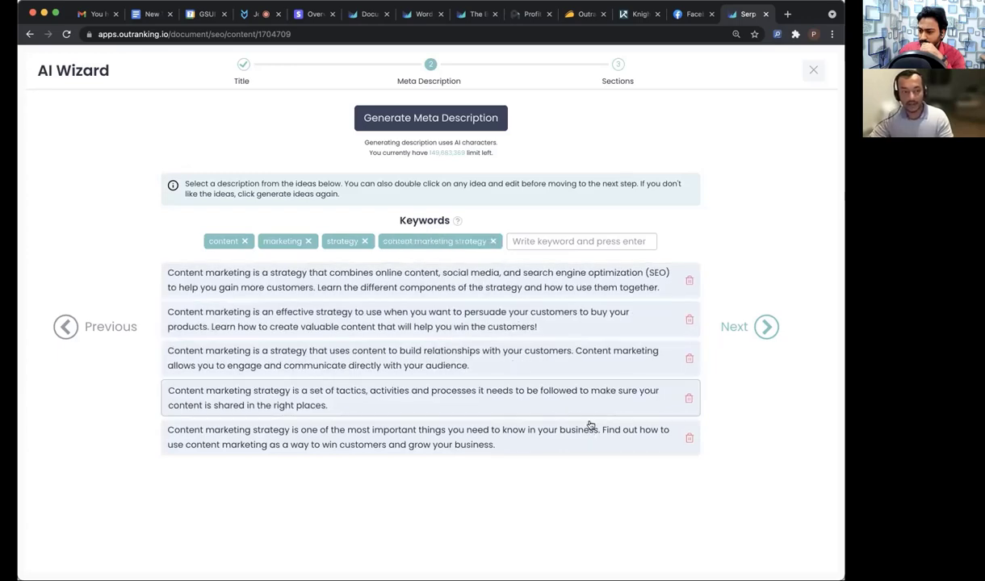
left_click(754, 327)
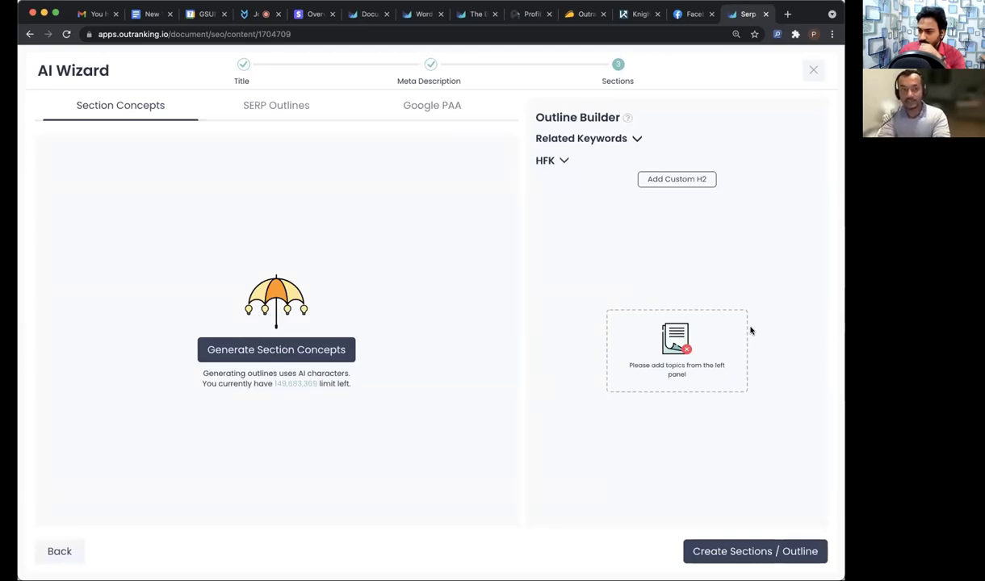
Step: Expand the related keywords and HFK lists in the outline builder, and generate section concepts
left_click(636, 139)
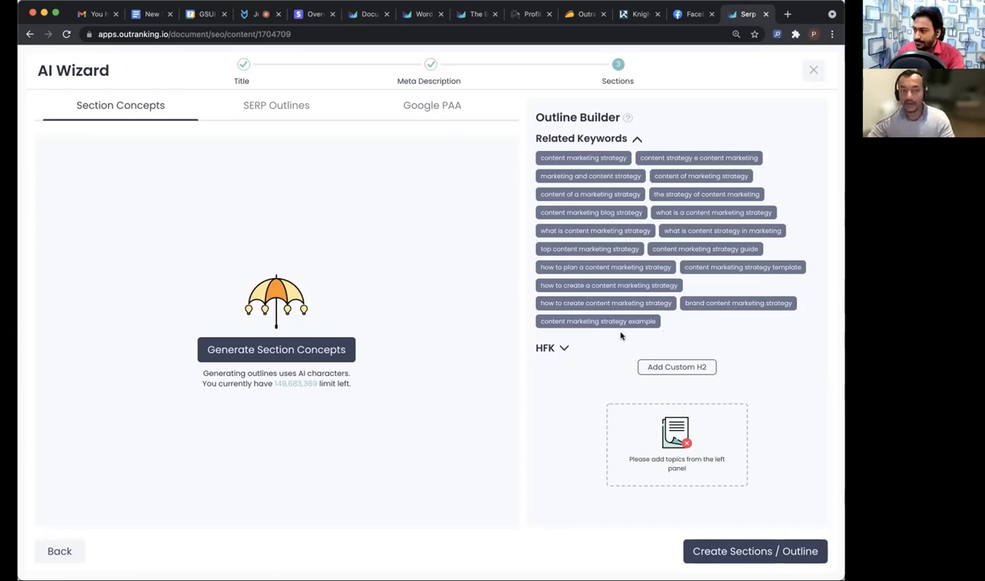
left_click(564, 348)
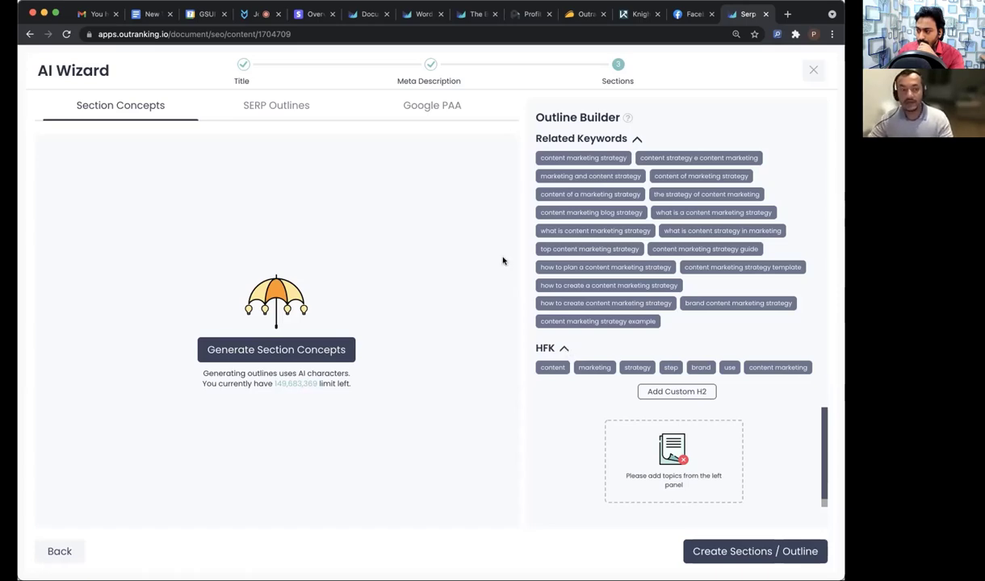
mouse_move(262, 346)
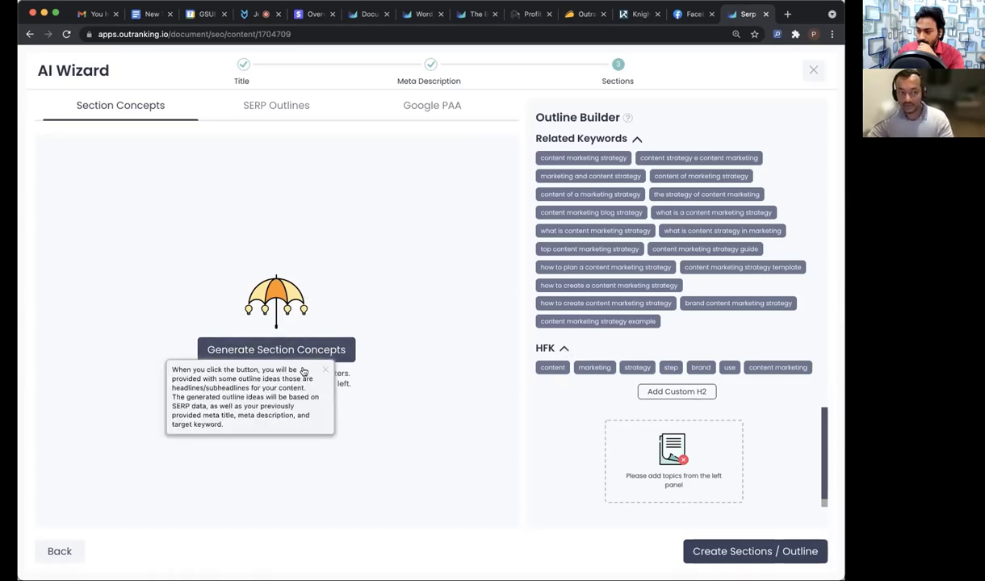
left_click(295, 357)
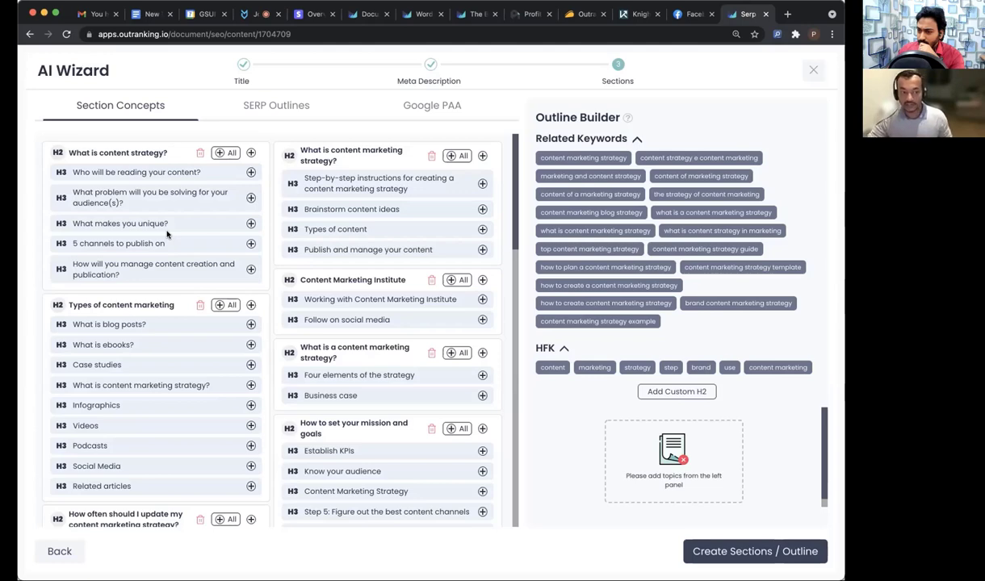
Step: Add the "What is content strategy?" and "What is content marketing strategy?" sections with all subheadings, and toggle the related keyword "content marketing blog strategy"
left_click(225, 153)
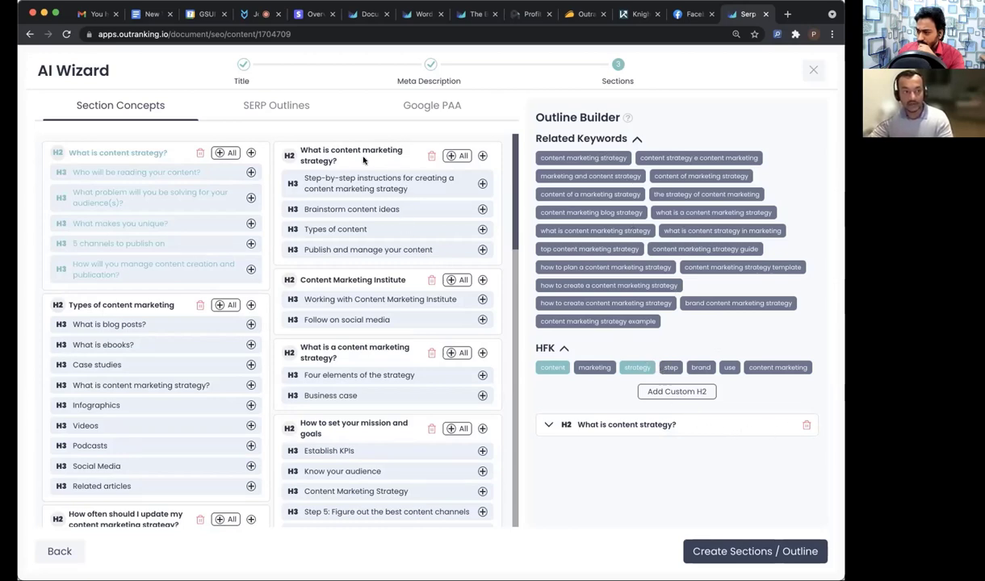
left_click(456, 156)
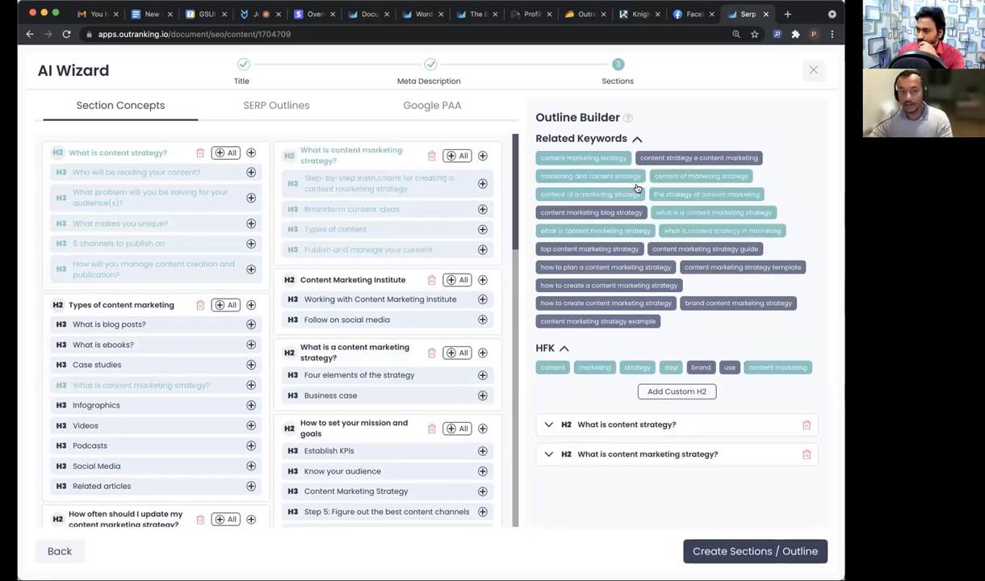
left_click(564, 216)
Step: Review the remaining section concepts and add the "Types of content marketing" section with all its subheadings to the outline
scroll(436, 259, "down", 20)
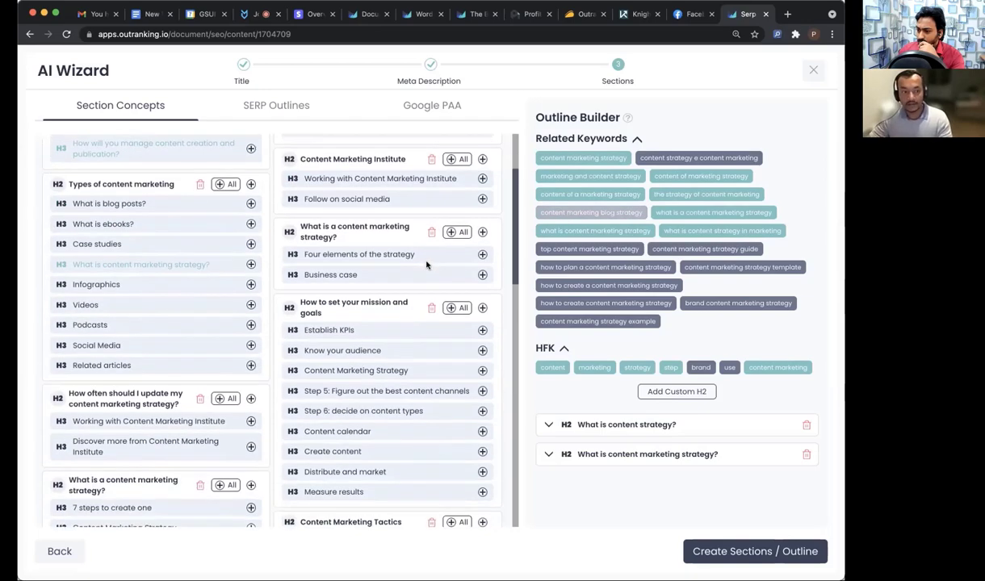
scroll(428, 265, "down", 8)
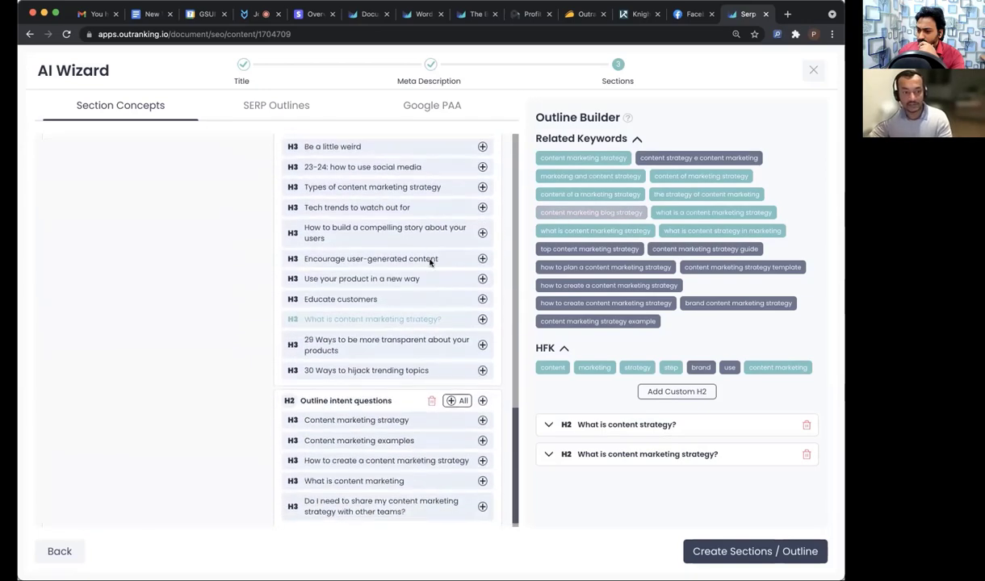
scroll(430, 234, "up", 15)
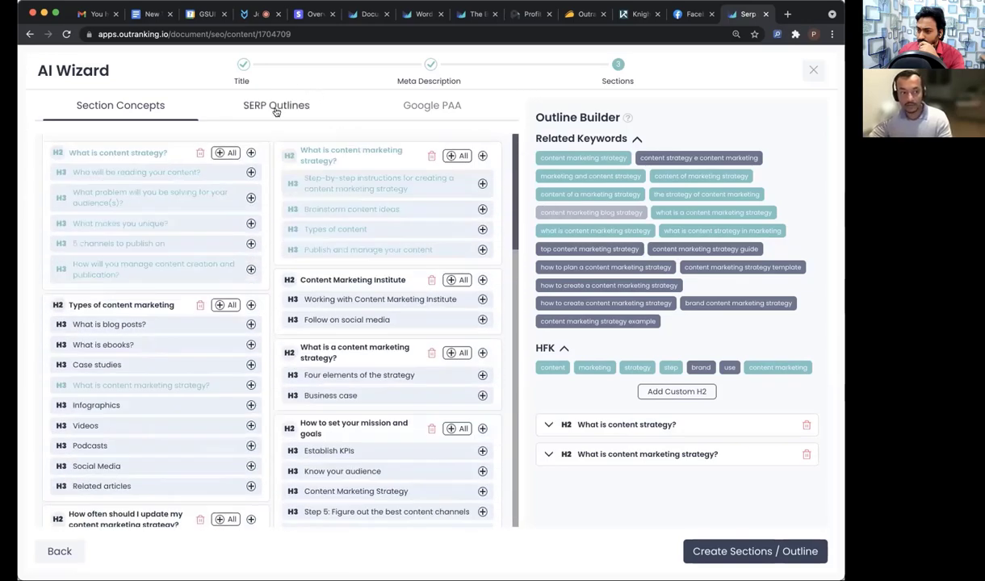
left_click(226, 305)
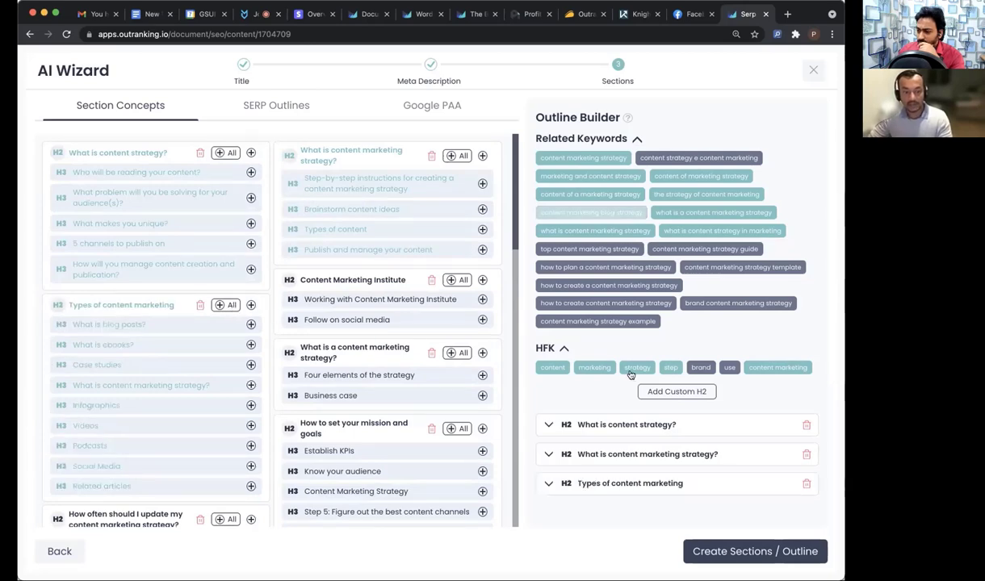
Step: Add the "What is a content marketing strategy?" concept containing "Four elements of the strategy" and "Business case" to the outline with all subheadings
scroll(396, 252, "down", 3)
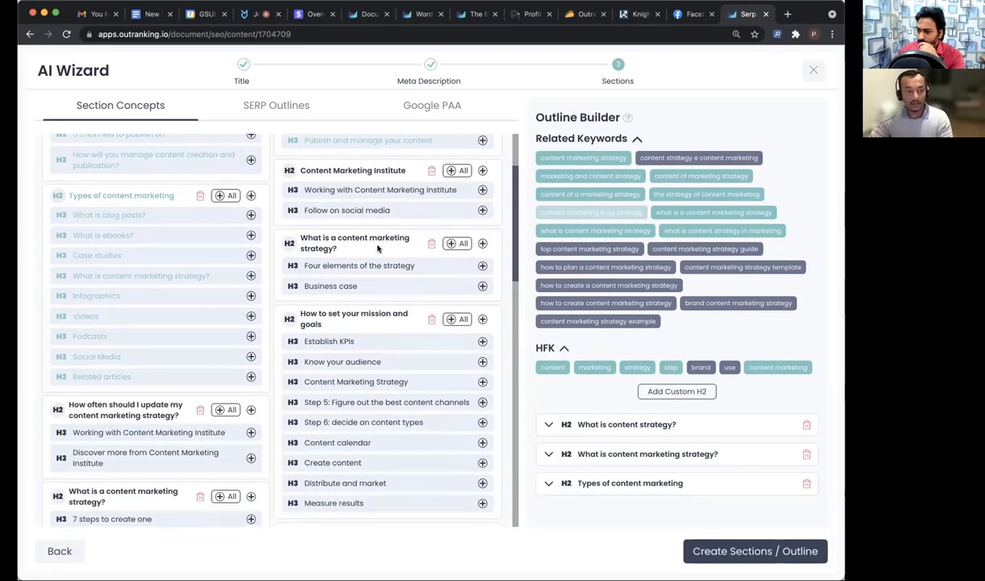
left_click(565, 454)
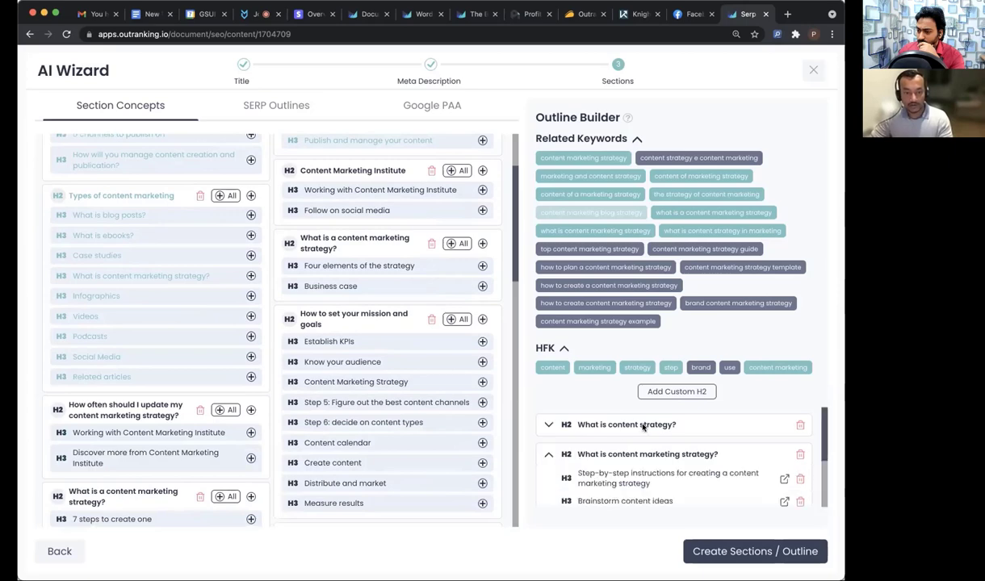
scroll(645, 452, "down", 2)
left_click(457, 243)
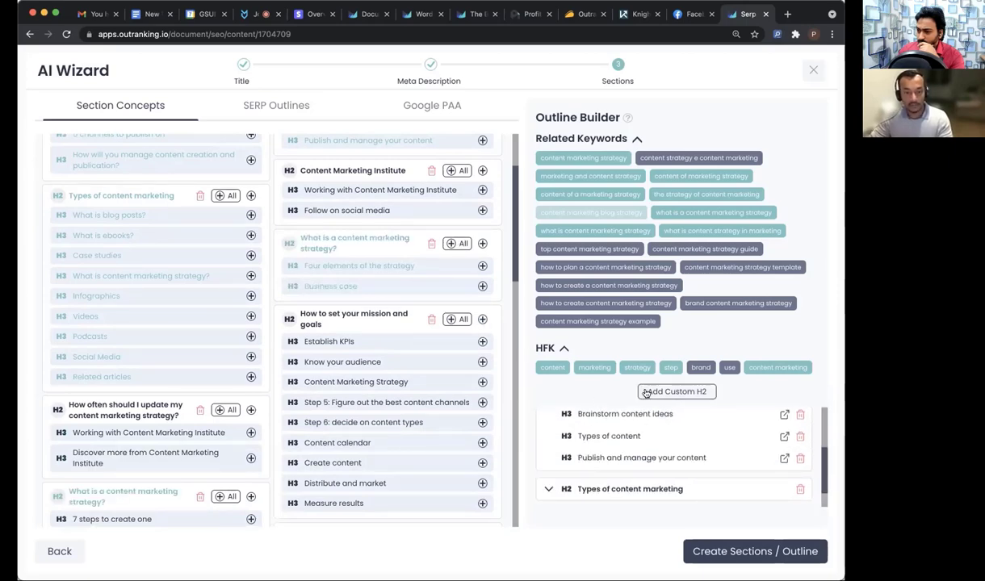
Step: Move the "Four elements of the strategy" and "Business case" subheadings to the end of the outline's "What is content marketing strategy?" section
scroll(646, 476, "down", 1)
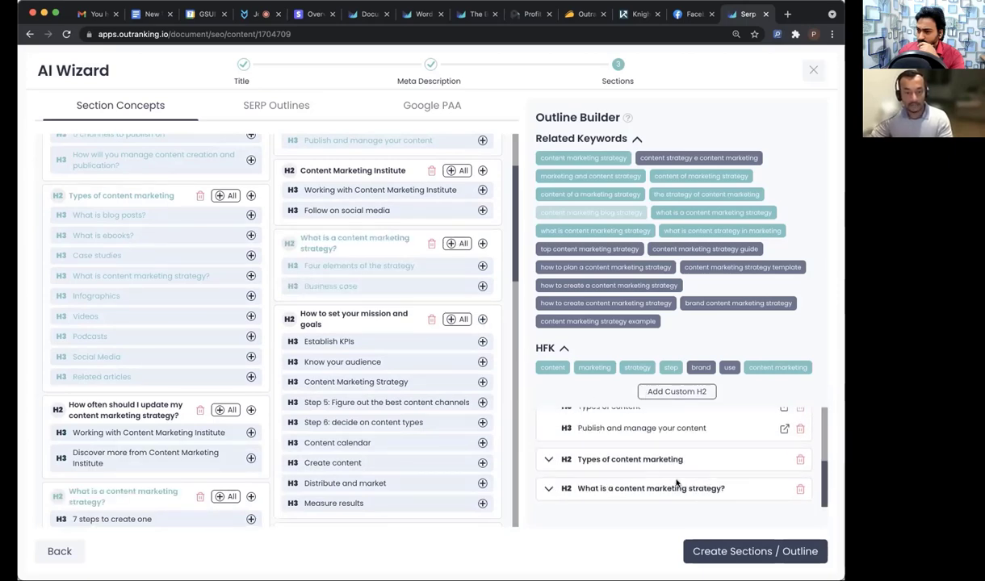
left_click(548, 489)
scroll(626, 498, "down", 1)
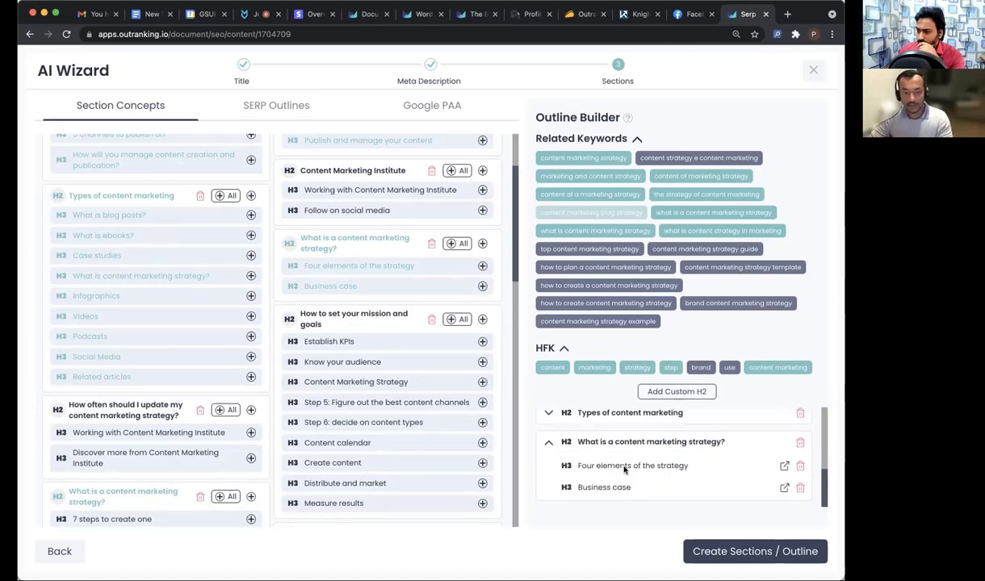
left_click(637, 138)
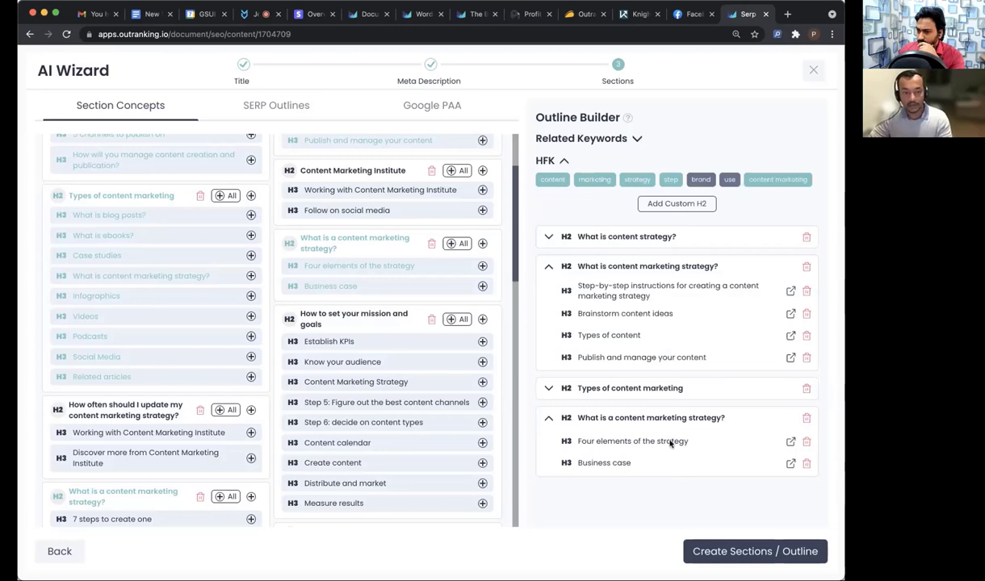
left_click_drag(669, 440, 665, 363)
left_click_drag(632, 461, 650, 381)
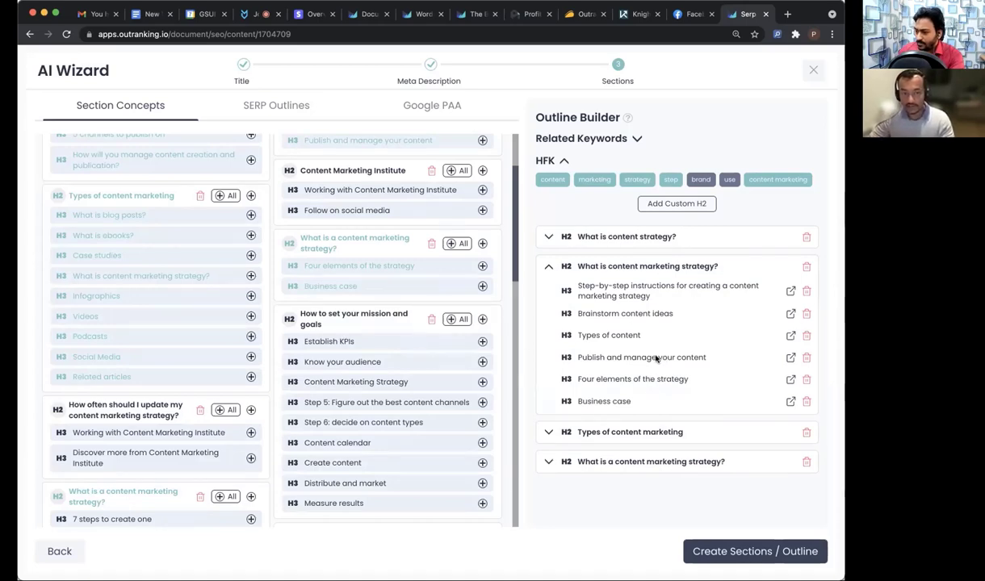
Step: From the SERP outlines, add optinmonster.com's "Conversion Rate Optimization Blog" section with all its subheadings, and expand the related keywords to check coverage
left_click(273, 107)
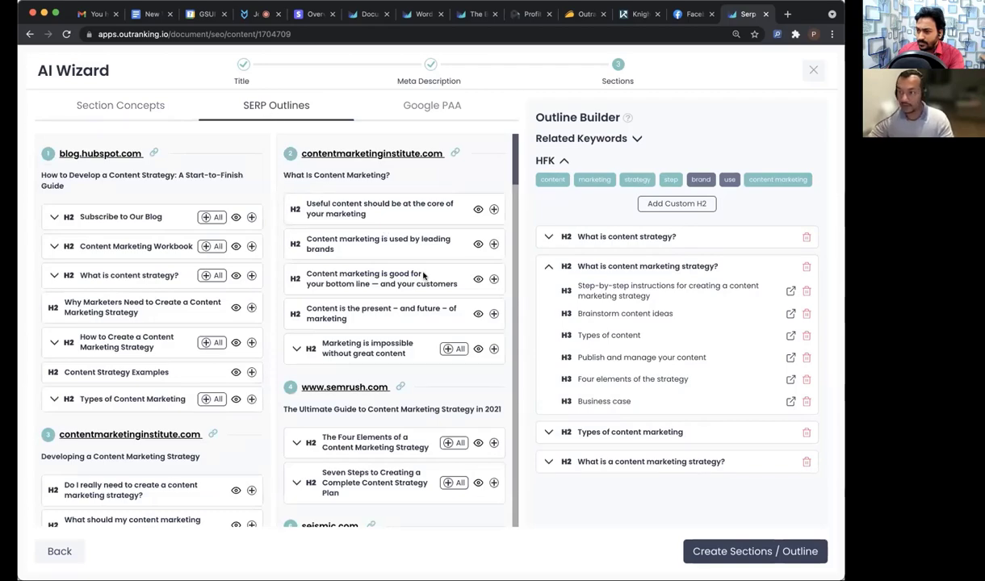
scroll(423, 276, "down", 10)
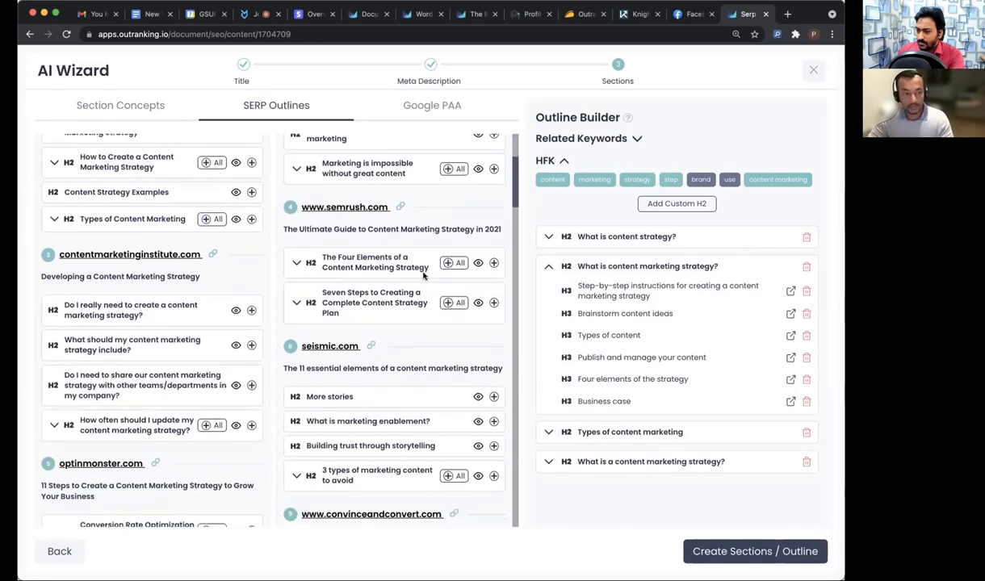
scroll(423, 276, "down", 3)
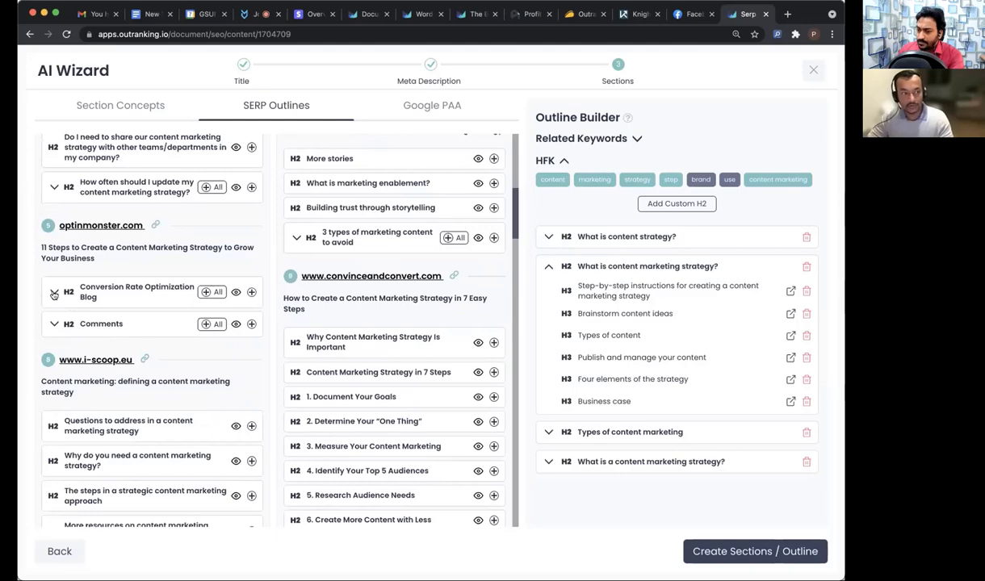
left_click(54, 294)
scroll(228, 291, "down", 2)
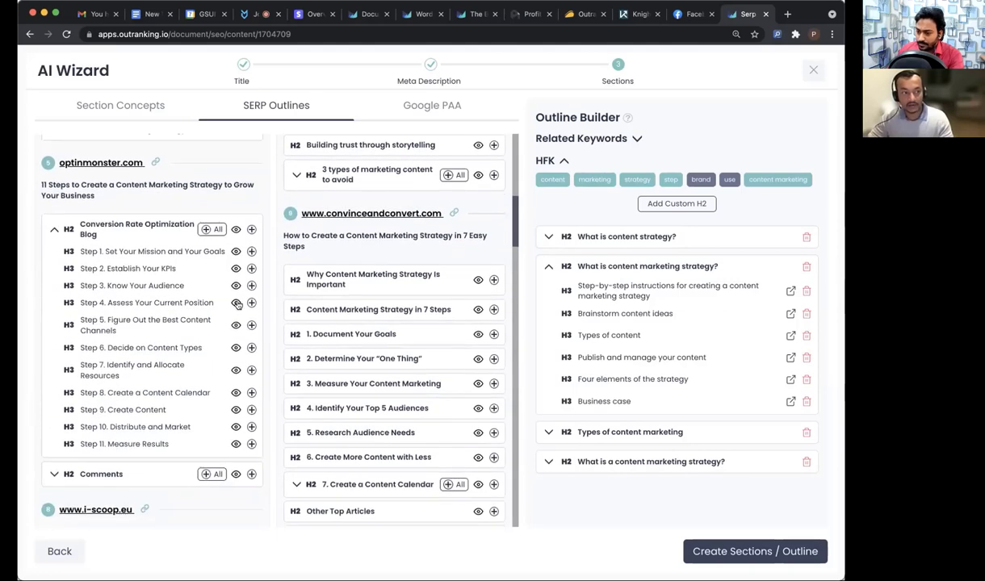
scroll(157, 236, "up", 1)
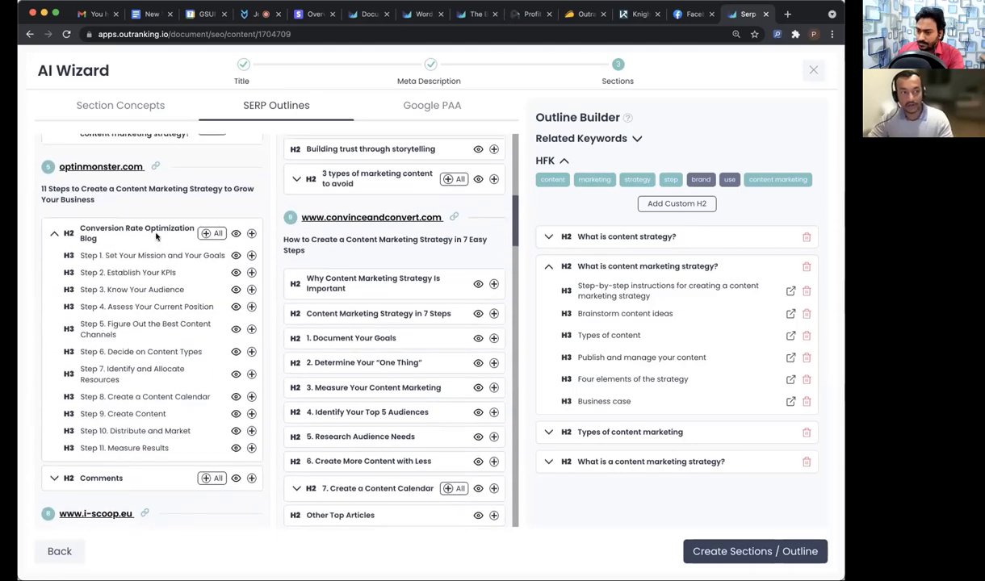
left_click(213, 235)
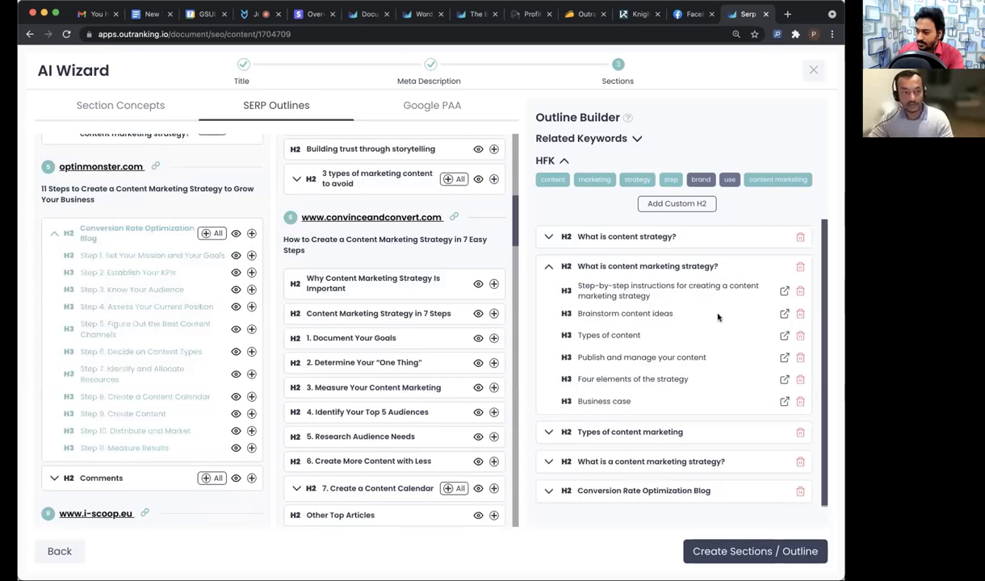
left_click(636, 138)
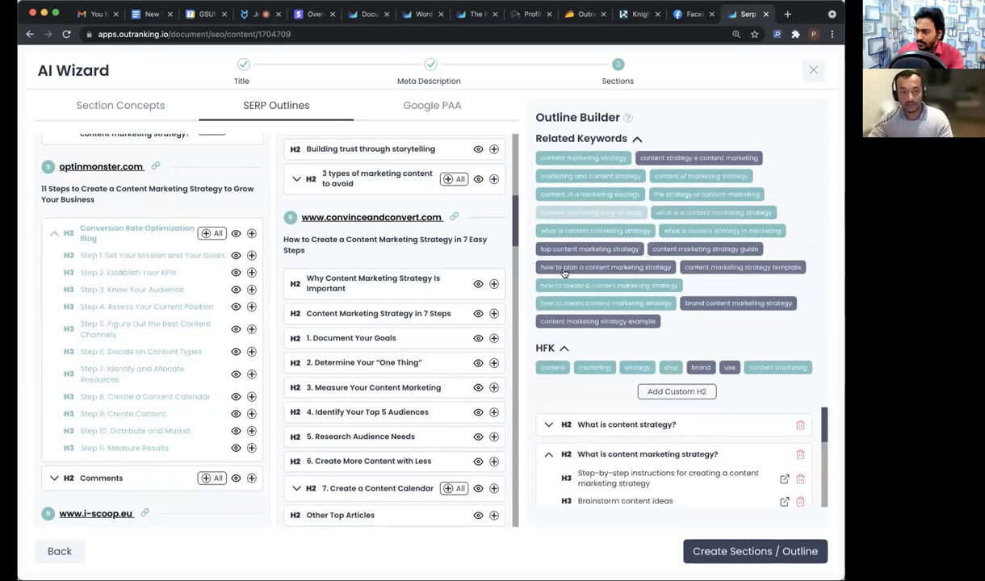
Step: Review the remaining SERP outlines, the Google PAA questions and the section concepts against the outline's sections and related keywords
scroll(379, 284, "down", 1)
scroll(380, 284, "down", 20)
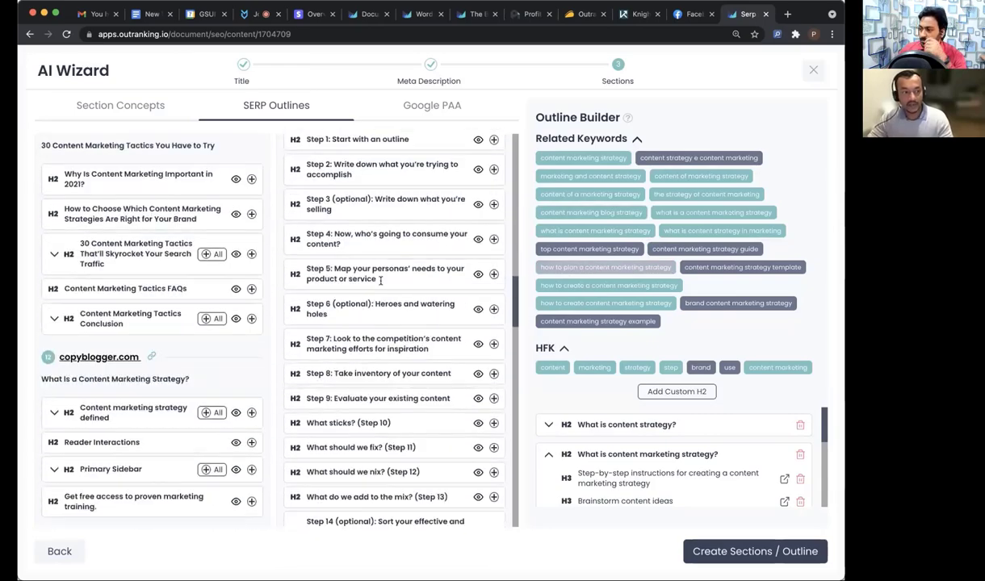
scroll(384, 282, "down", 20)
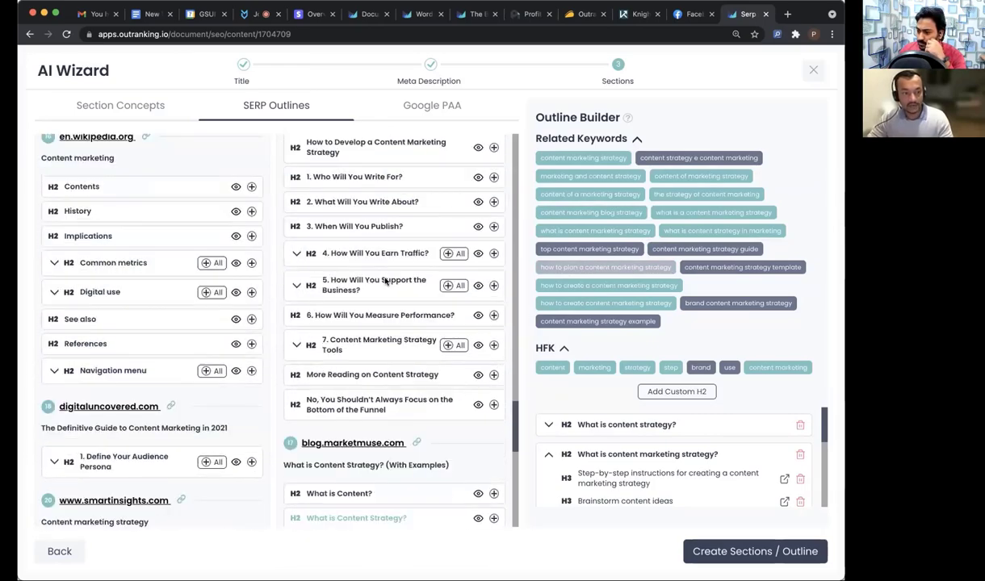
scroll(384, 282, "up", 20)
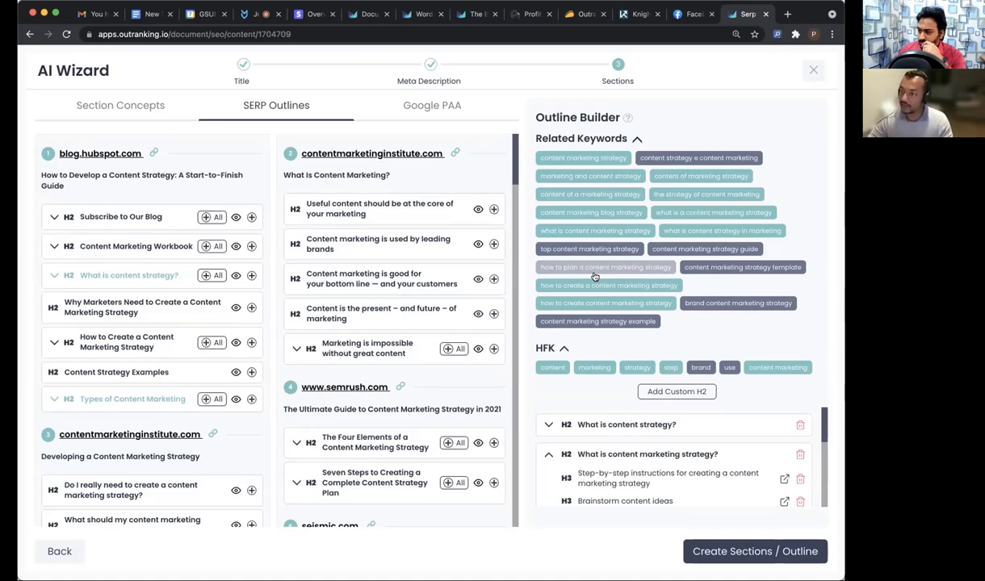
left_click(716, 251)
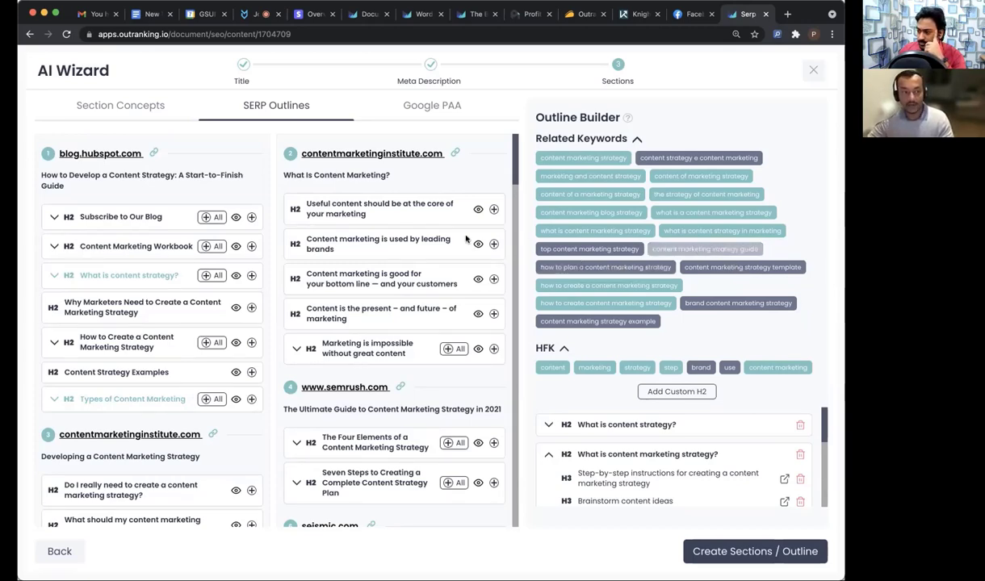
left_click(414, 107)
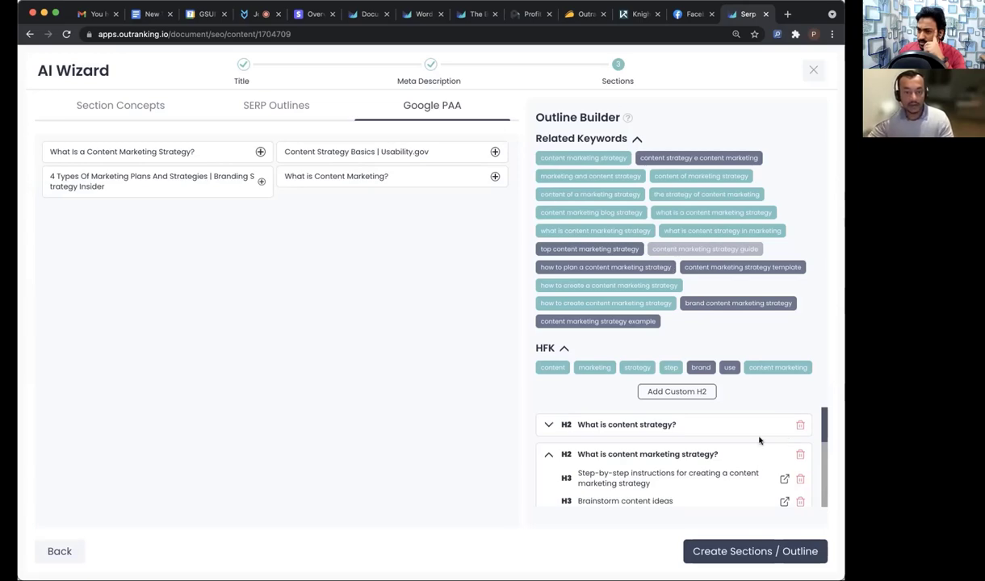
scroll(758, 468, "down", 5)
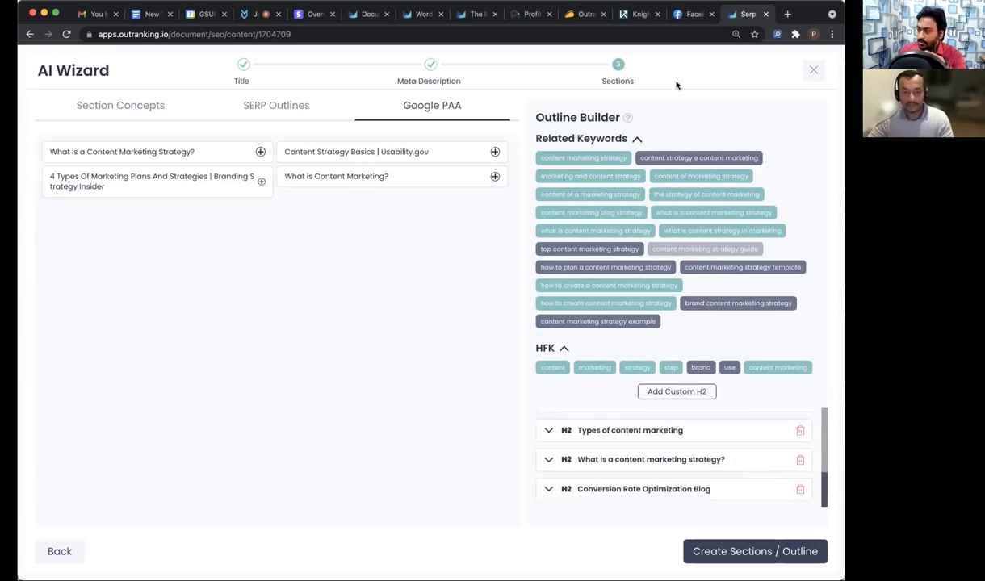
left_click(637, 139)
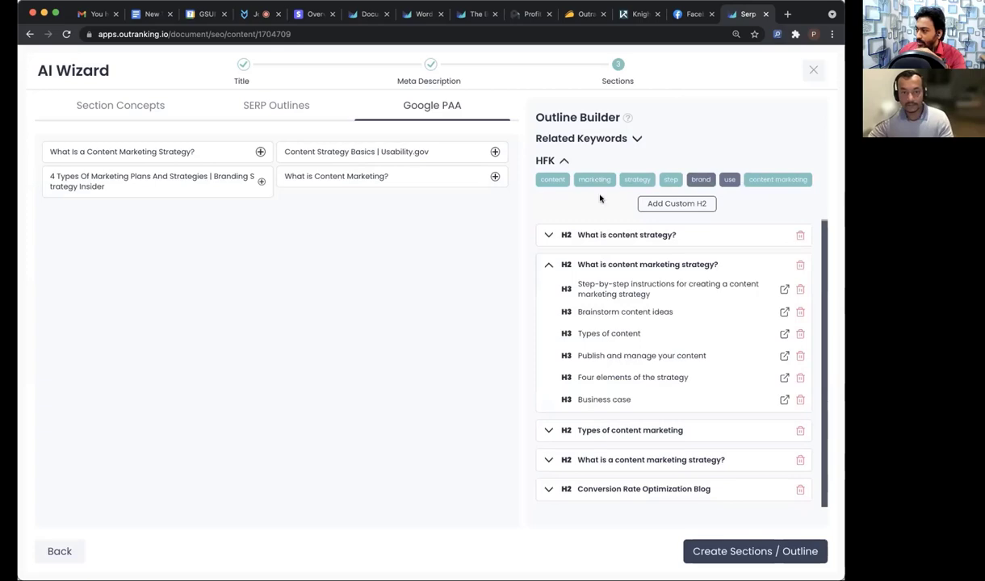
left_click(271, 105)
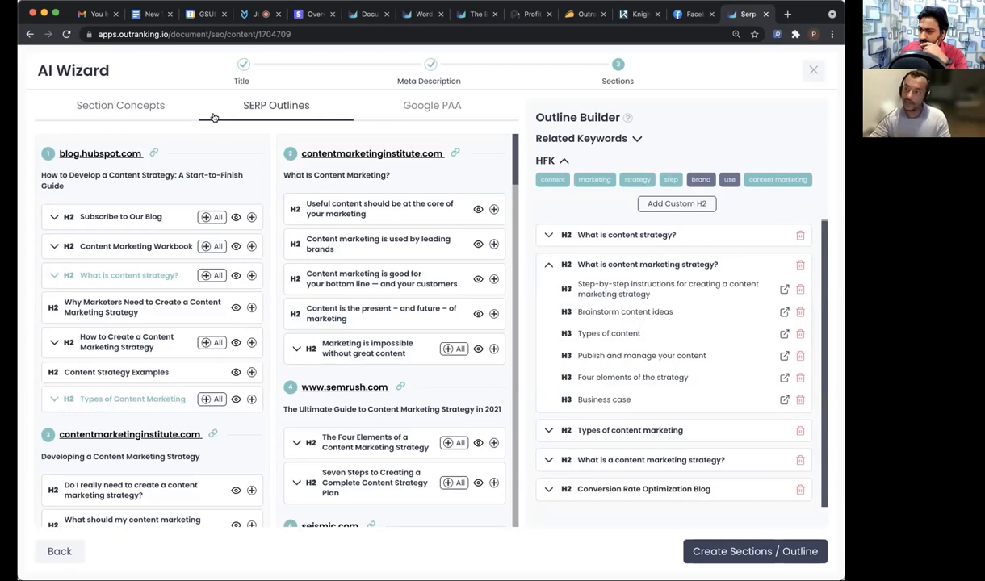
left_click(125, 109)
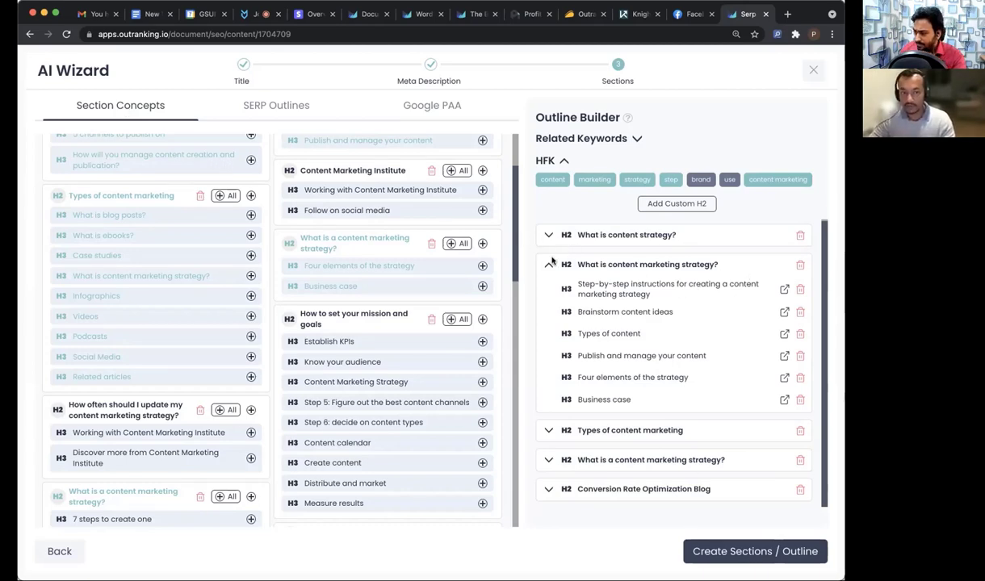
Step: Try an empty custom H2 placed below "What is content strategy?" in the outline, and delete it
left_click(550, 263)
left_click(675, 202)
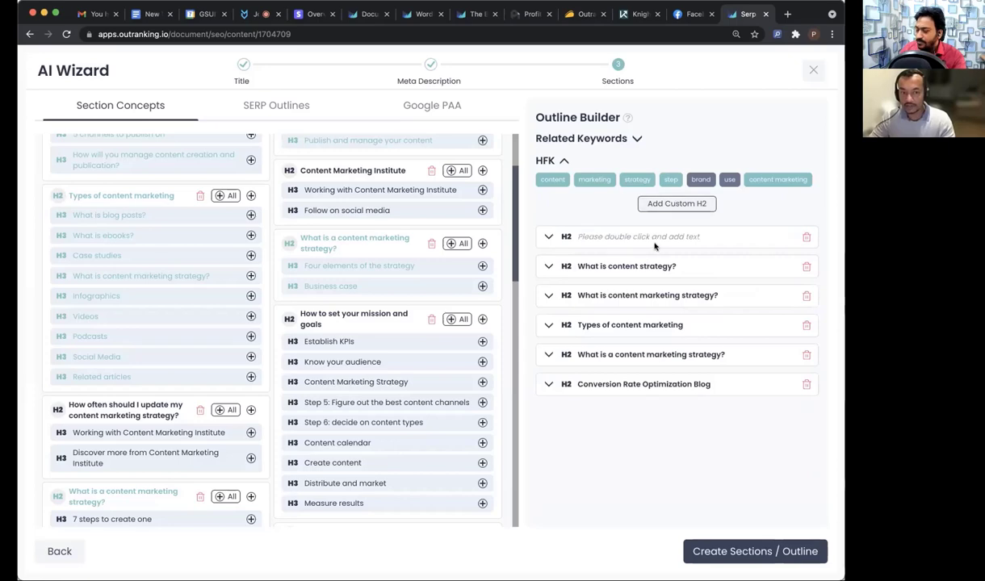
left_click_drag(684, 230, 682, 266)
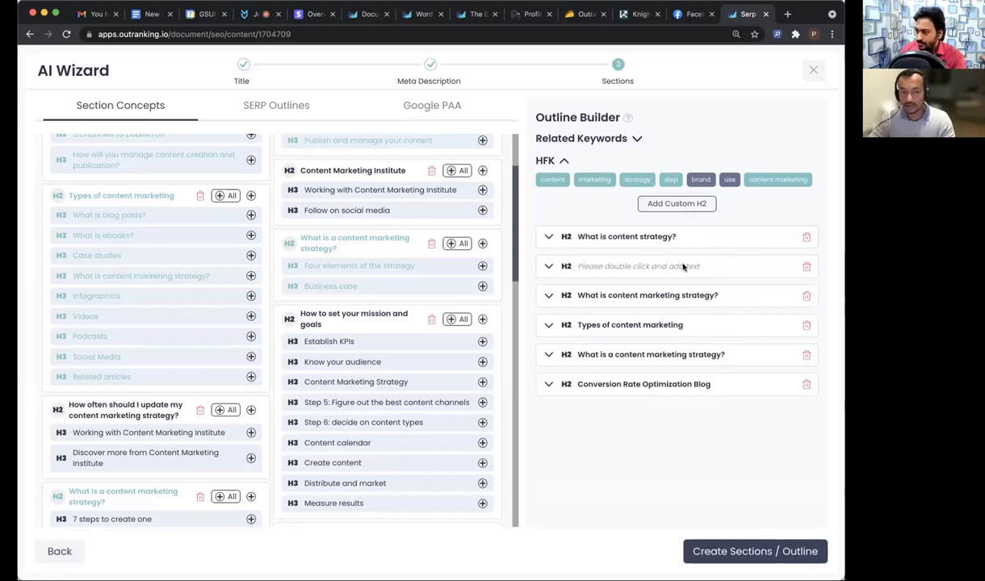
left_click(806, 267)
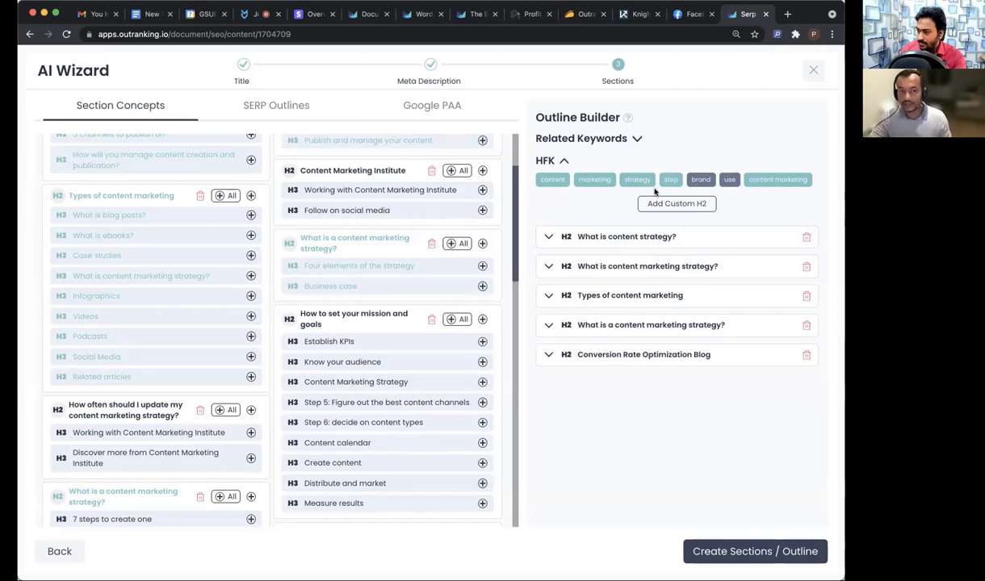
Step: Create the sections from the finished outline and refresh the document's SEO score
left_click(607, 137)
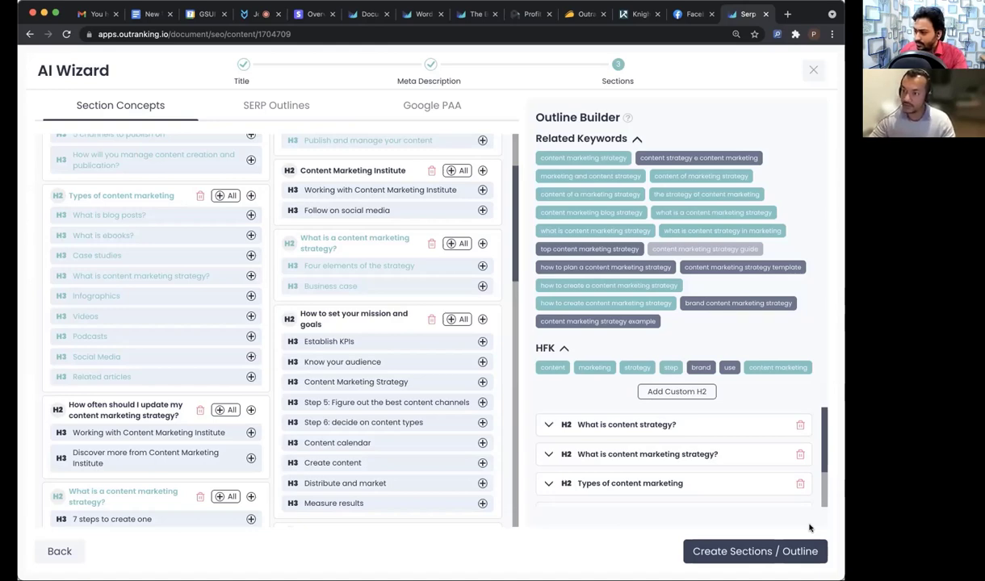
left_click(775, 557)
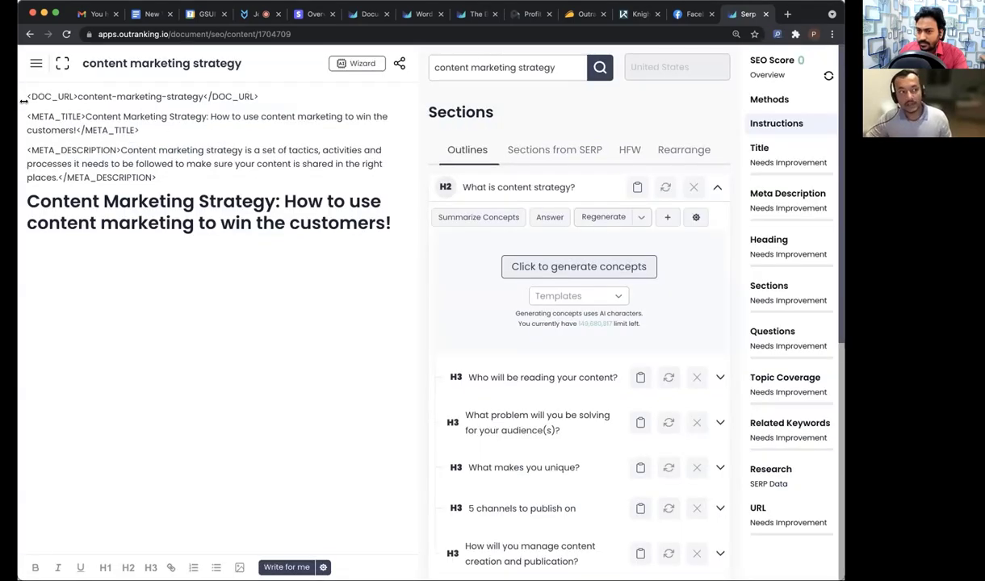
left_click_drag(29, 96, 399, 245)
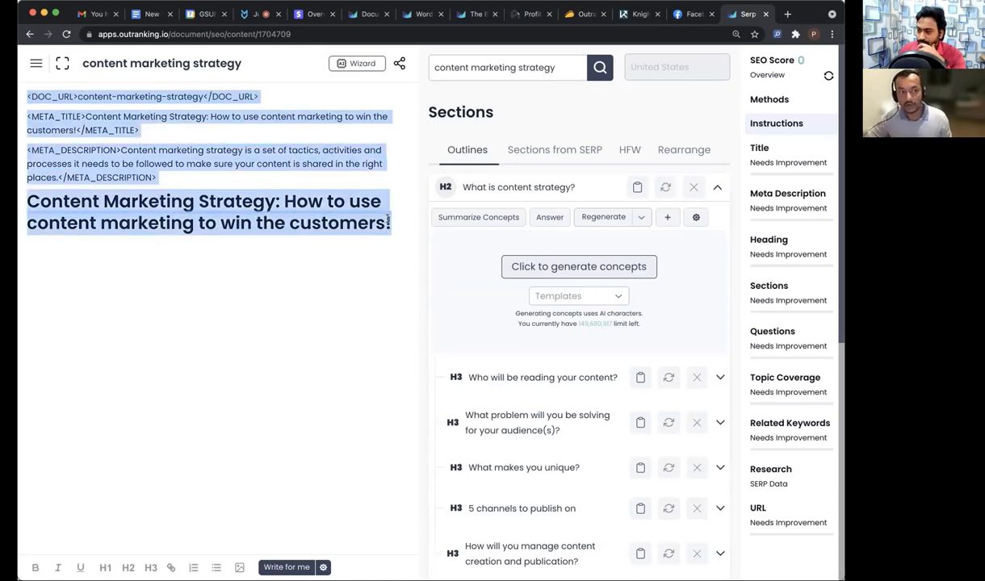
left_click(828, 77)
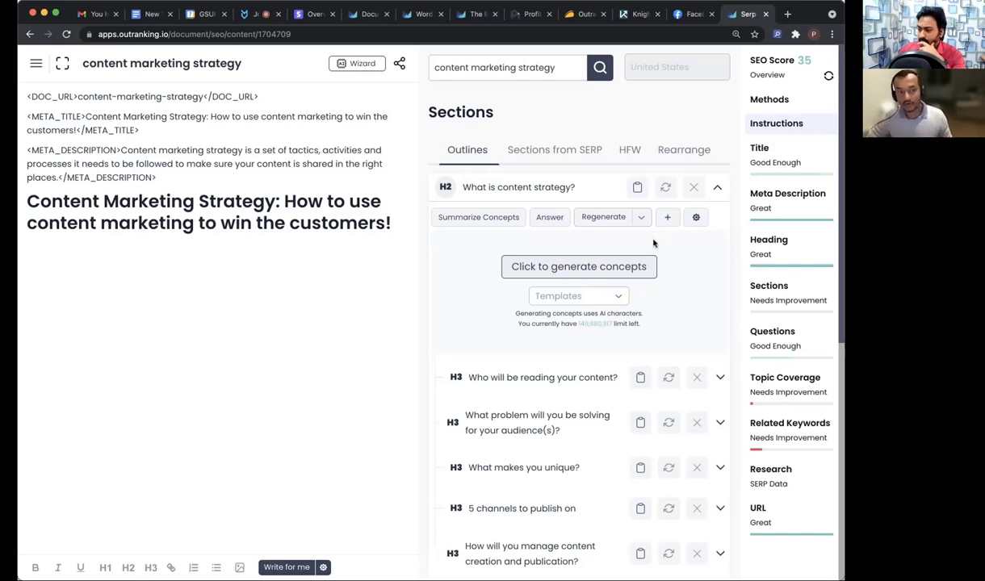
Step: Generate concepts for the "What is content strategy?" section and its "Who will be reading your content?" subheading
left_click(592, 268)
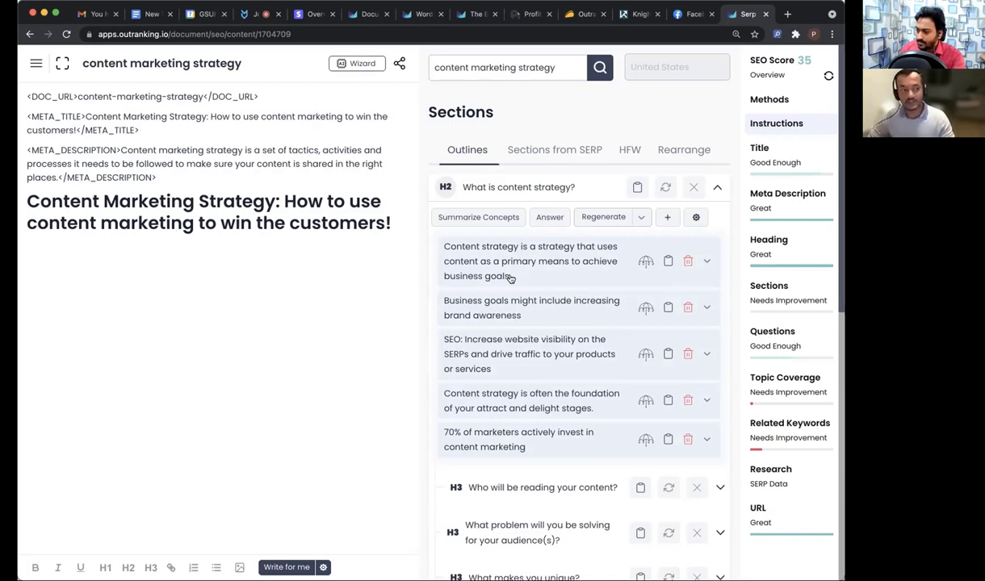
left_click(307, 254)
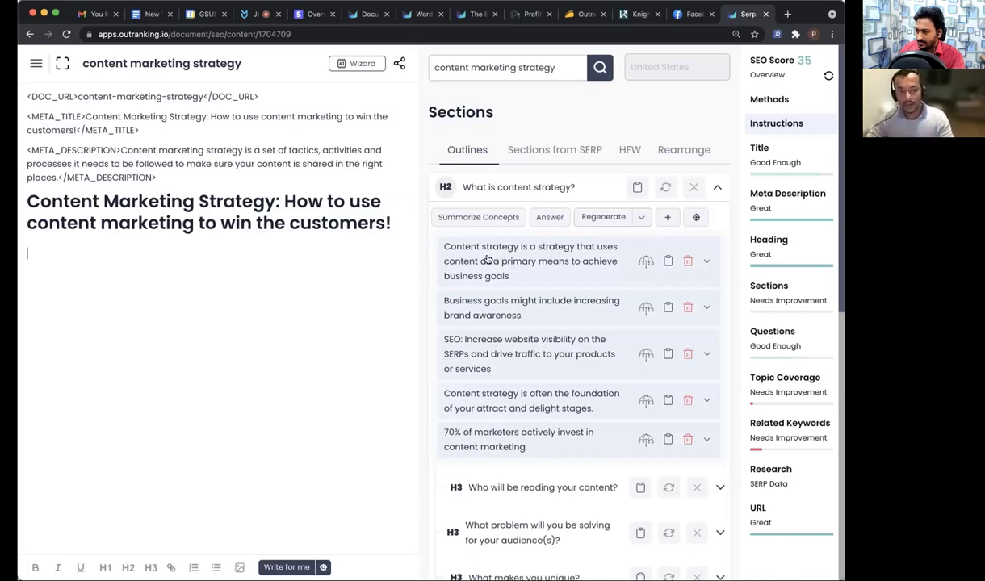
scroll(564, 375, "down", 3)
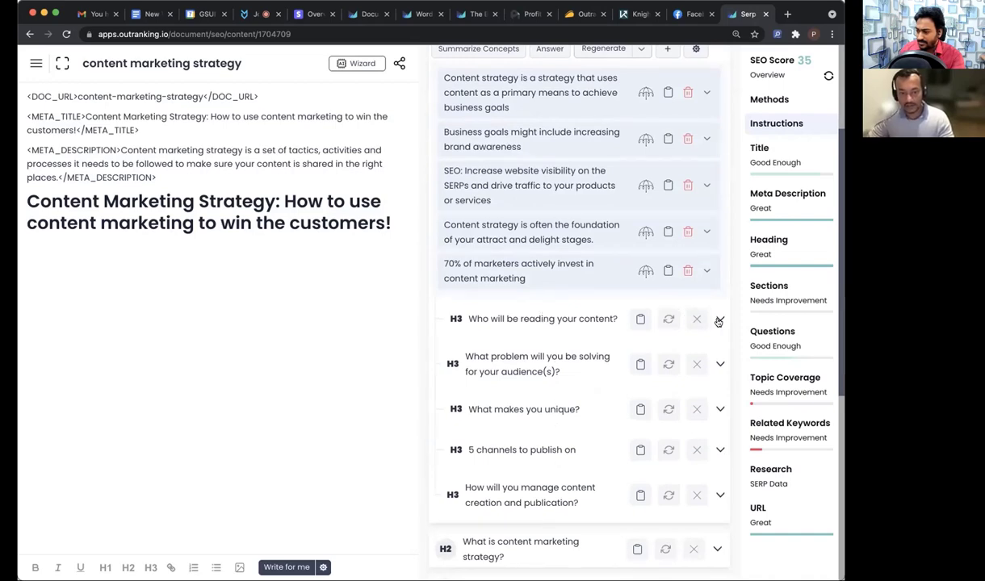
left_click(686, 312)
scroll(646, 355, "down", 2)
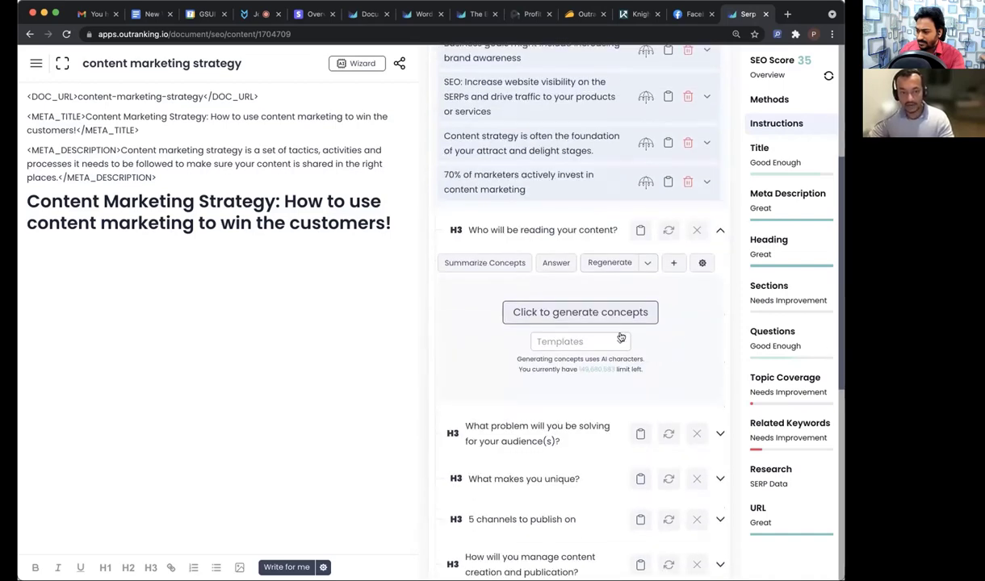
left_click(569, 311)
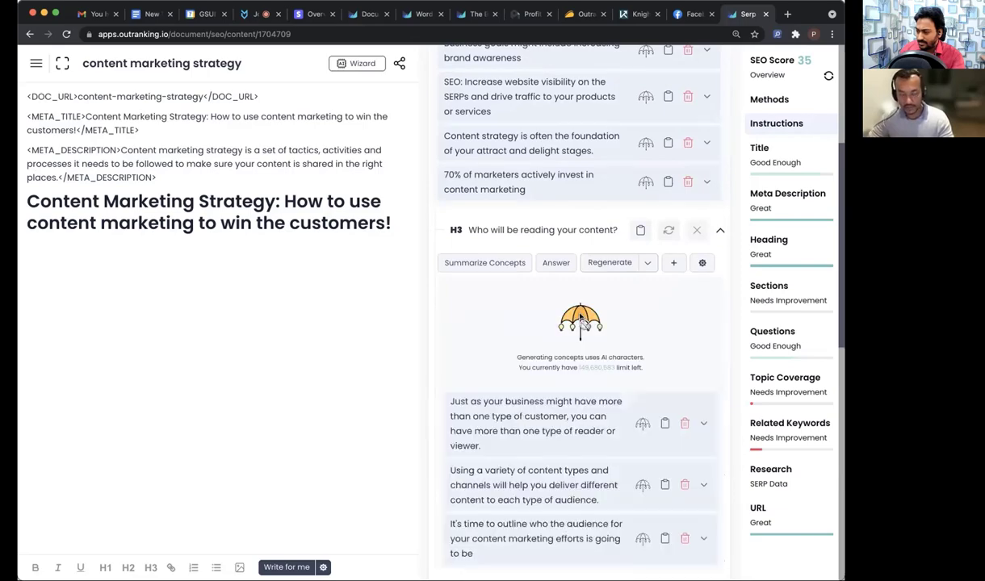
Step: Check the generated concepts and delete "Buyer personas ready? Start here!" from the "Who will be reading your content?" subheading
scroll(579, 319, "up", 1)
scroll(577, 314, "up", 3)
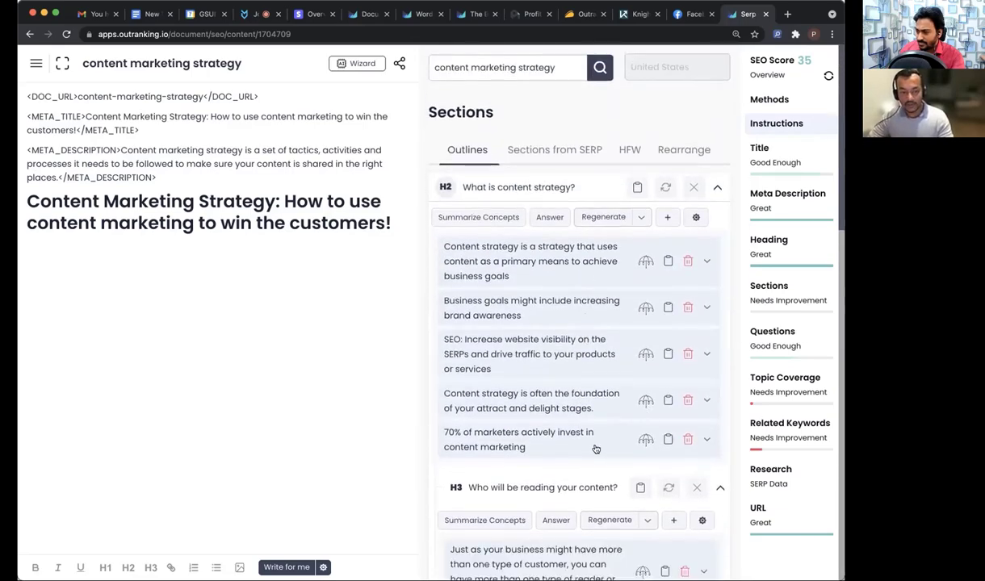
scroll(599, 437, "down", 4)
scroll(599, 437, "down", 4)
scroll(599, 436, "up", 4)
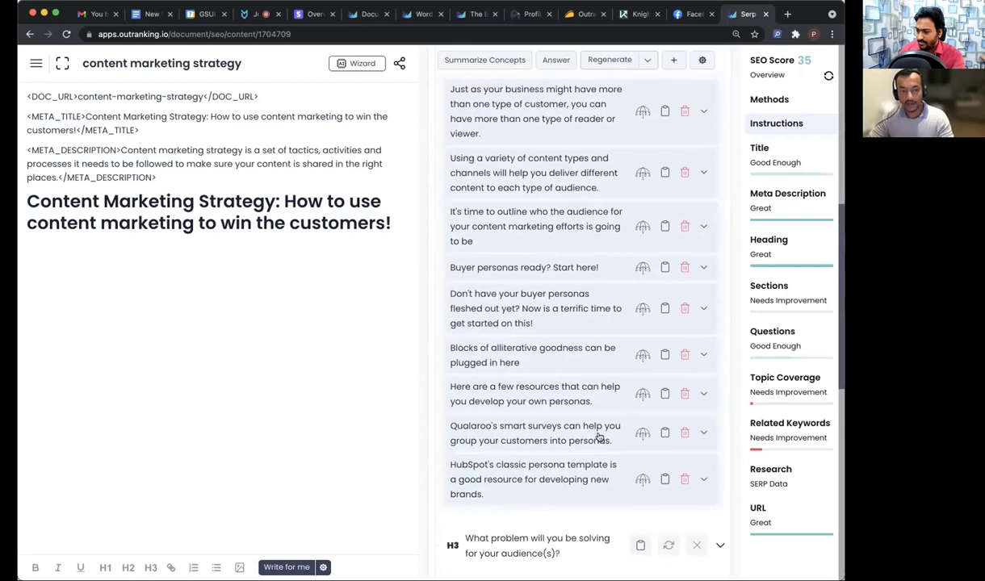
scroll(598, 438, "up", 5)
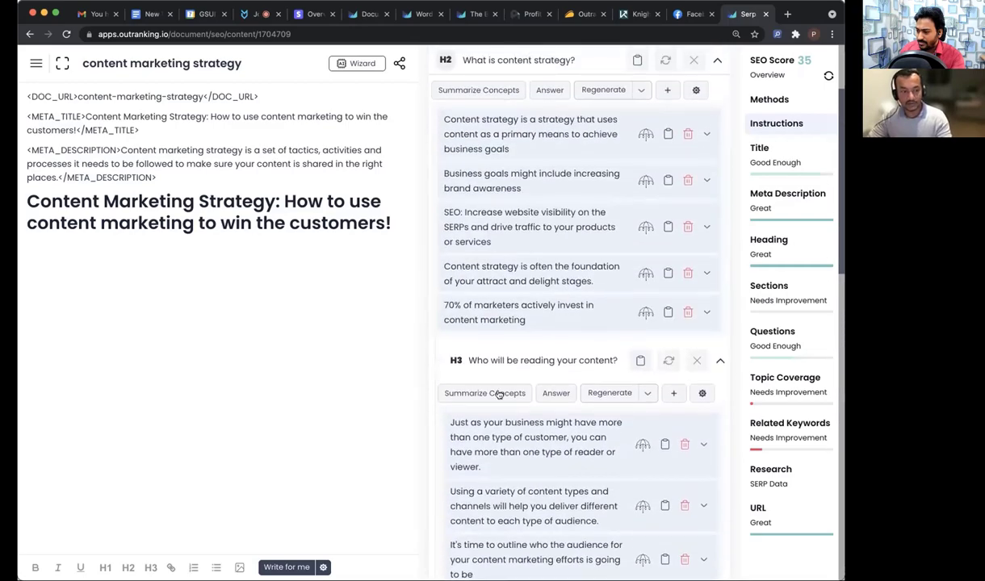
scroll(501, 389, "down", 5)
scroll(502, 386, "down", 2)
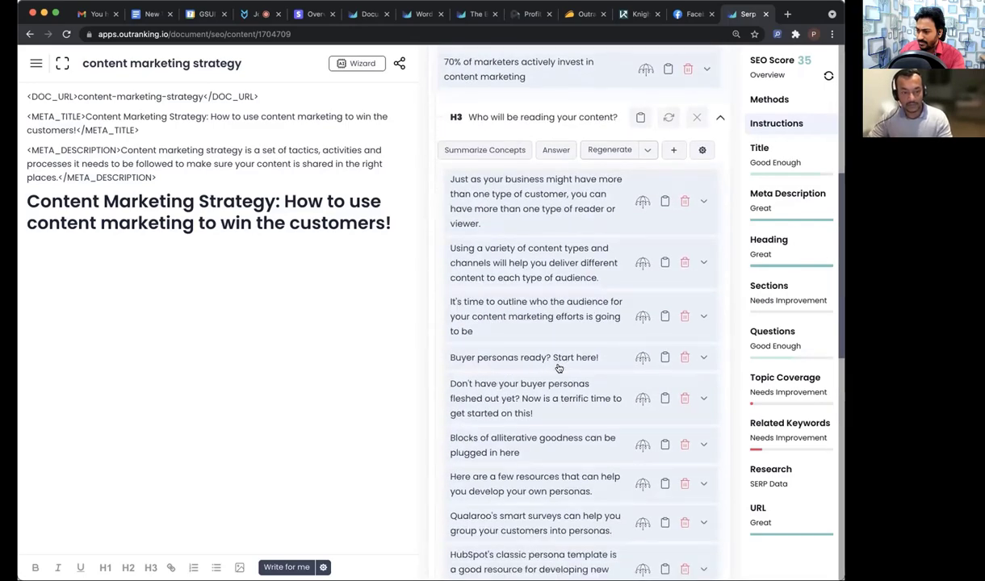
left_click(685, 358)
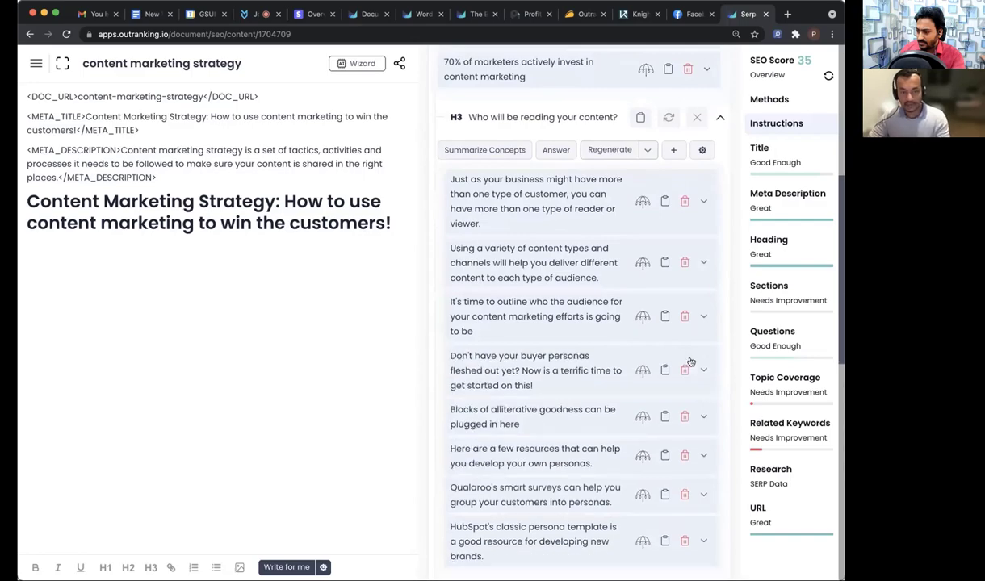
Step: Generate the "What is content strategy?" text below the title by expanding its first concept and summarizing the section's concepts
scroll(567, 270, "up", 5)
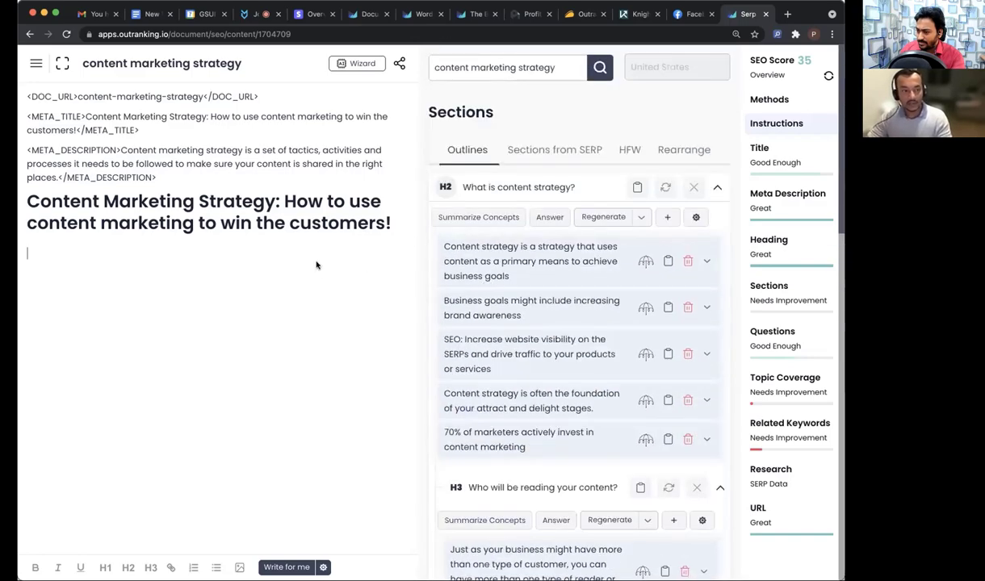
left_click(646, 262)
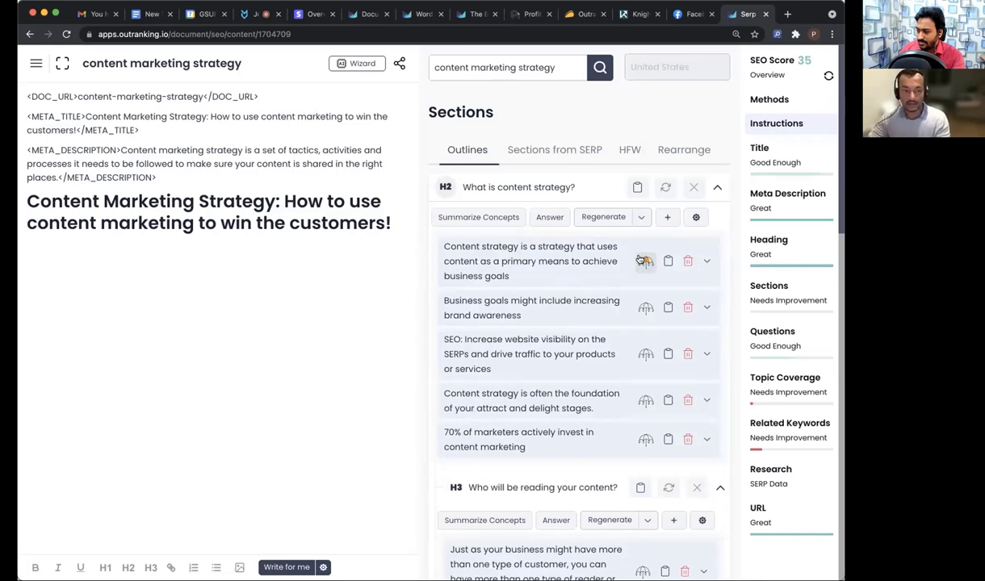
left_click(490, 218)
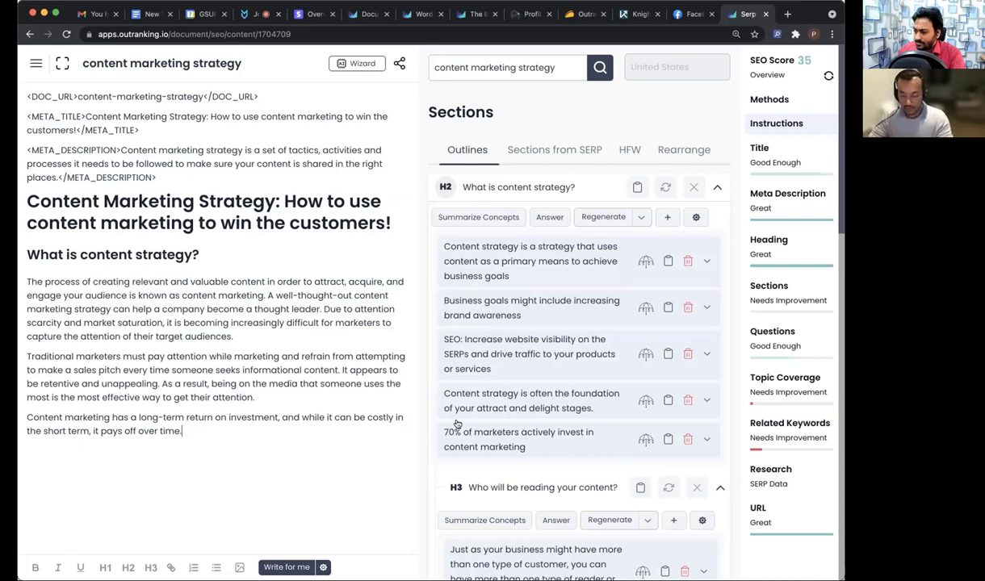
Step: Expand the business goals, SEO visibility and "attract and delight stages" concepts into article text for "What is content strategy?"
left_click(643, 308)
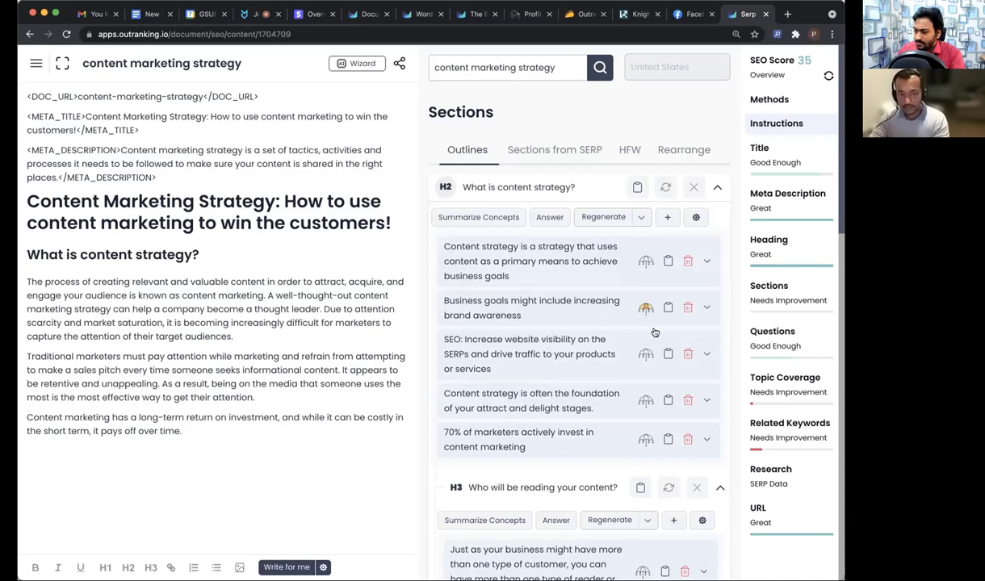
left_click(644, 354)
left_click(645, 401)
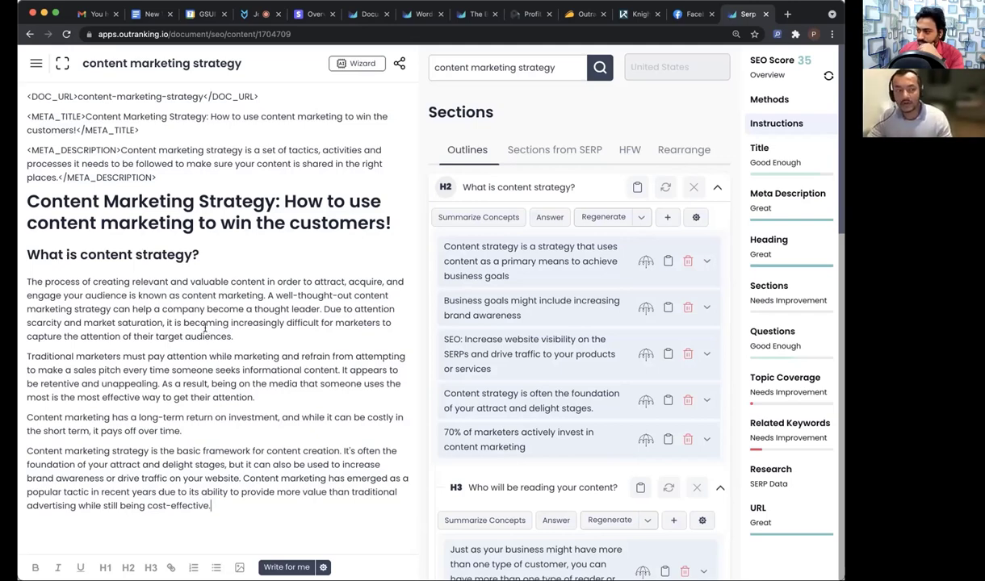
Step: Delete all five concepts from the "What is content strategy?" section
left_click(688, 261)
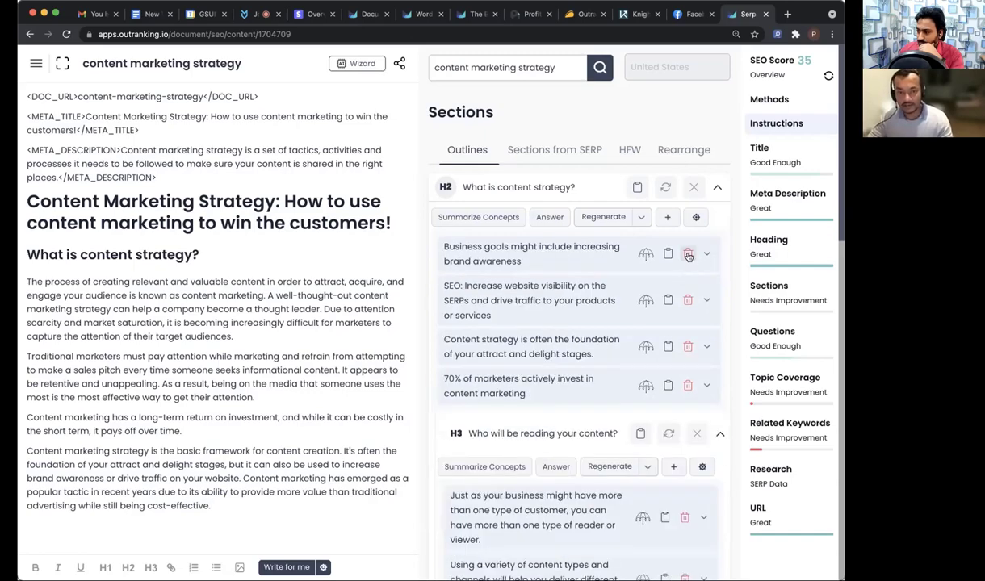
left_click(687, 254)
left_click(687, 253)
left_click(687, 253)
left_click(687, 254)
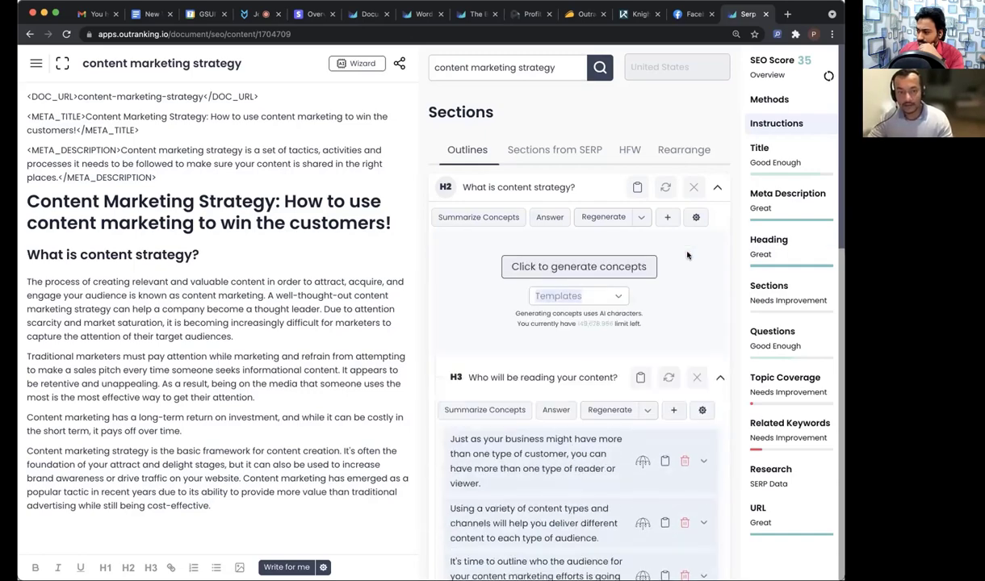
Step: Open Google in a new browser tab and search for "dog bark control device amazon"
left_click(788, 14)
type("google.c")
key("Return")
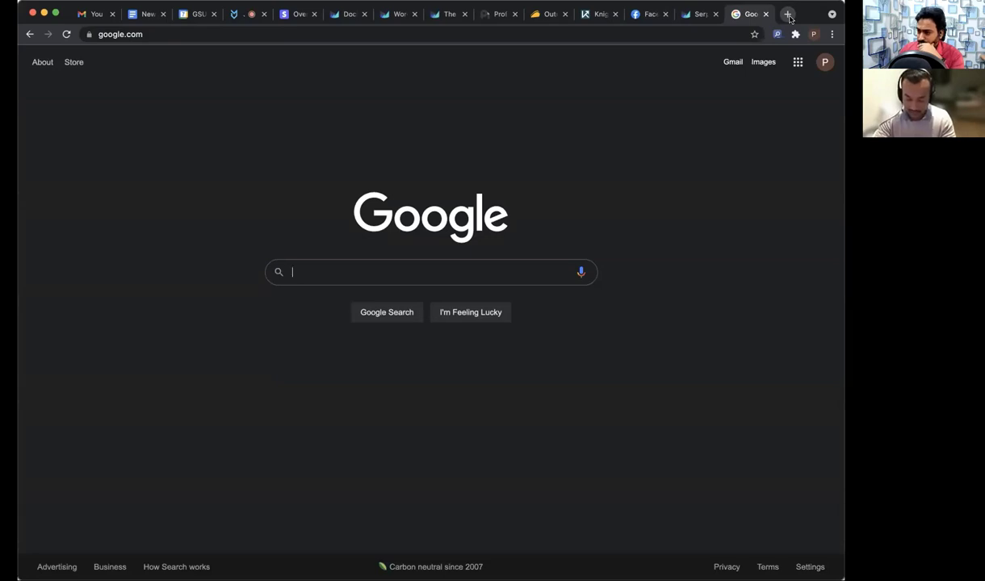
type("dog bar")
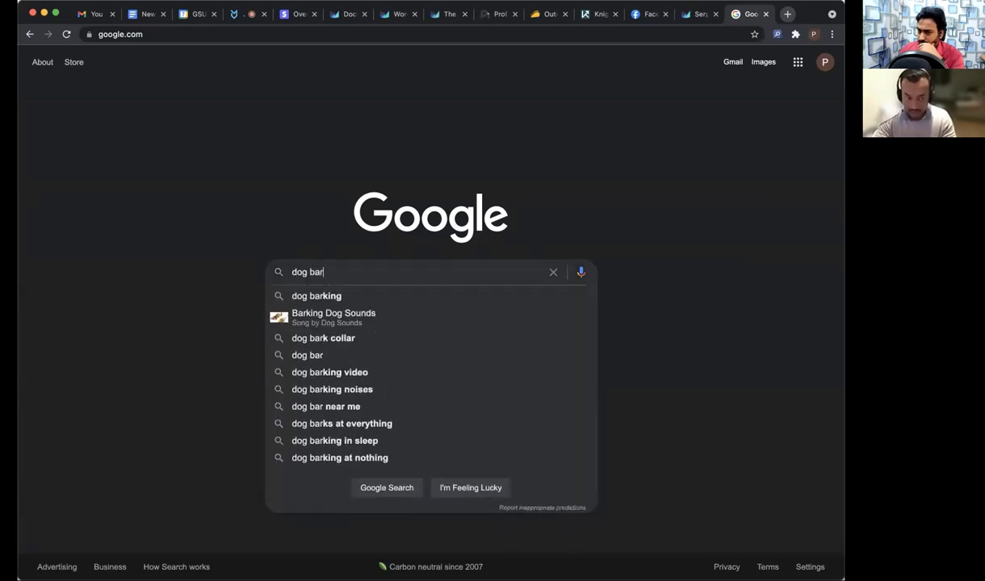
type("k control devic3")
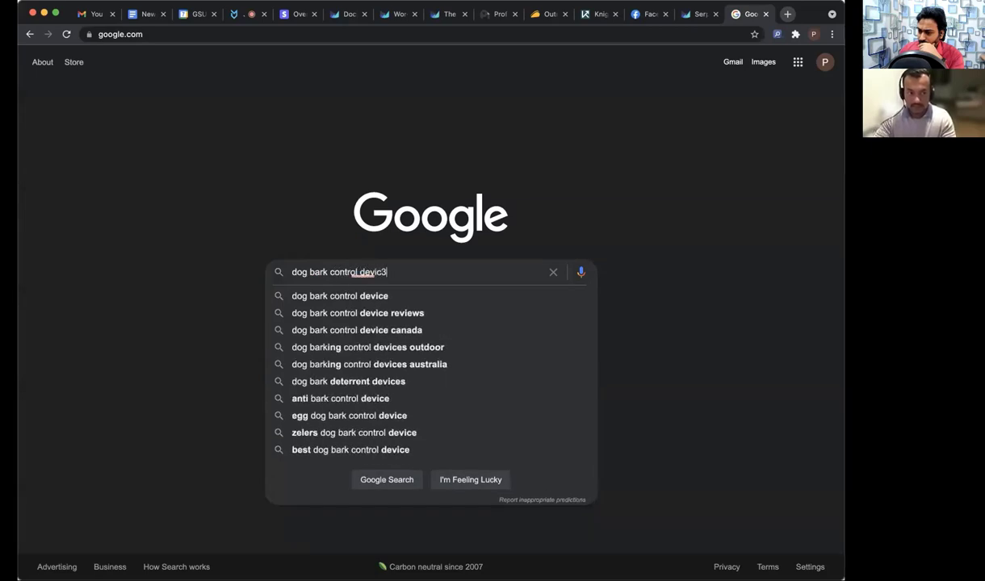
key("BackSpace")
type("e ")
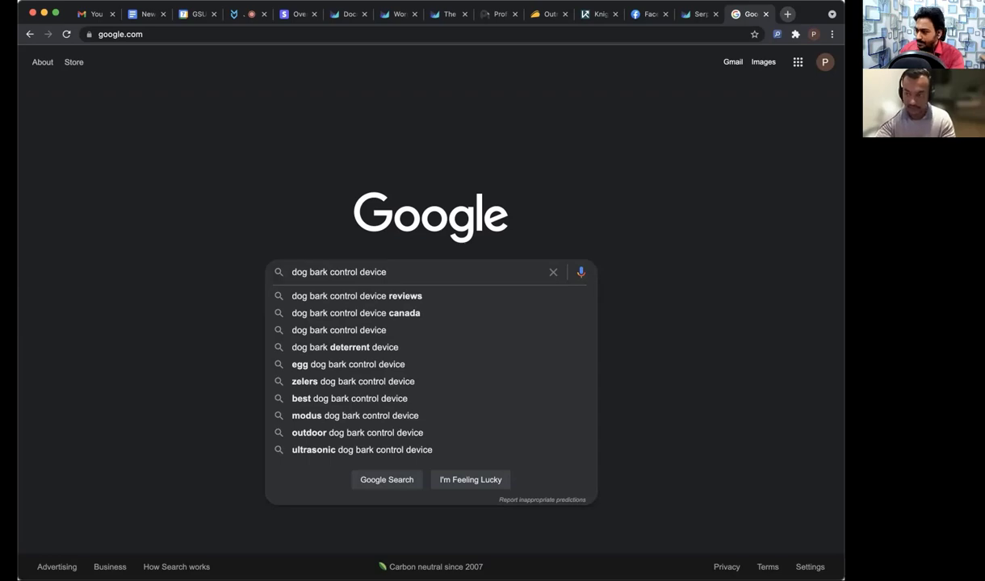
type("amazon")
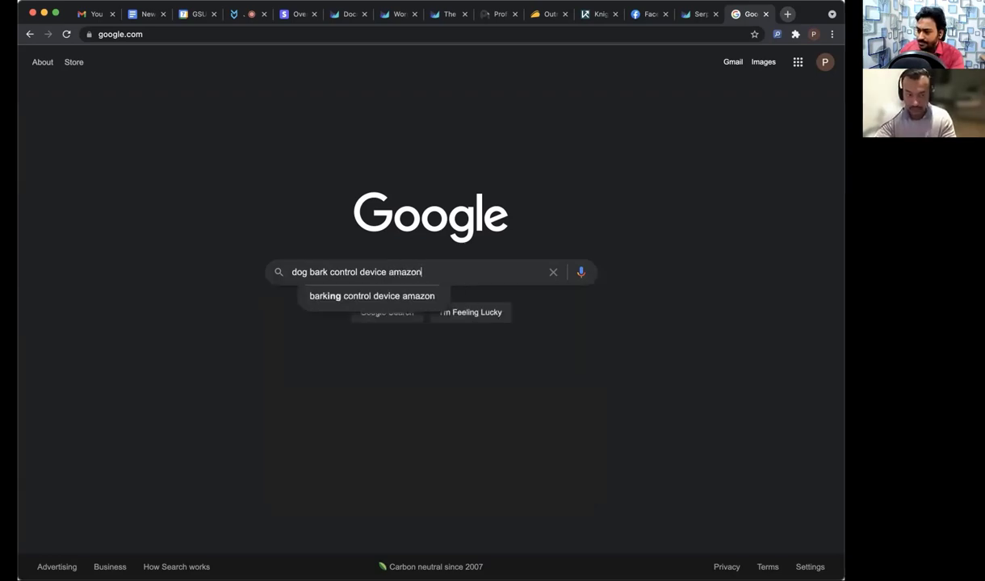
key("Return")
Step: Open Amazon's Best Sellers in Sonic Bark Deterrents and view the #4 MODUS Ultrasonic Dog Barking Deterrent's product description
scroll(620, 402, "down", 3)
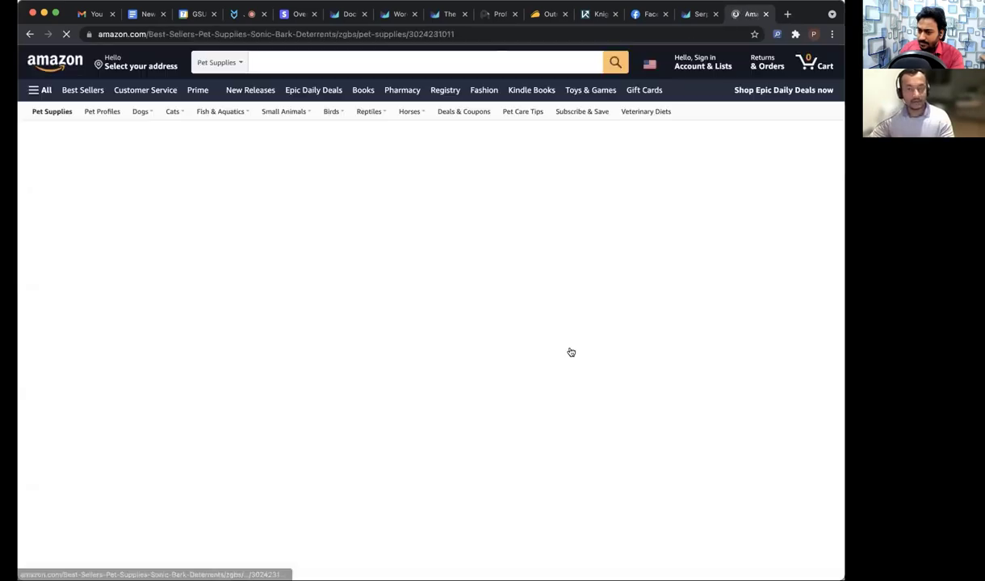
scroll(279, 314, "down", 1)
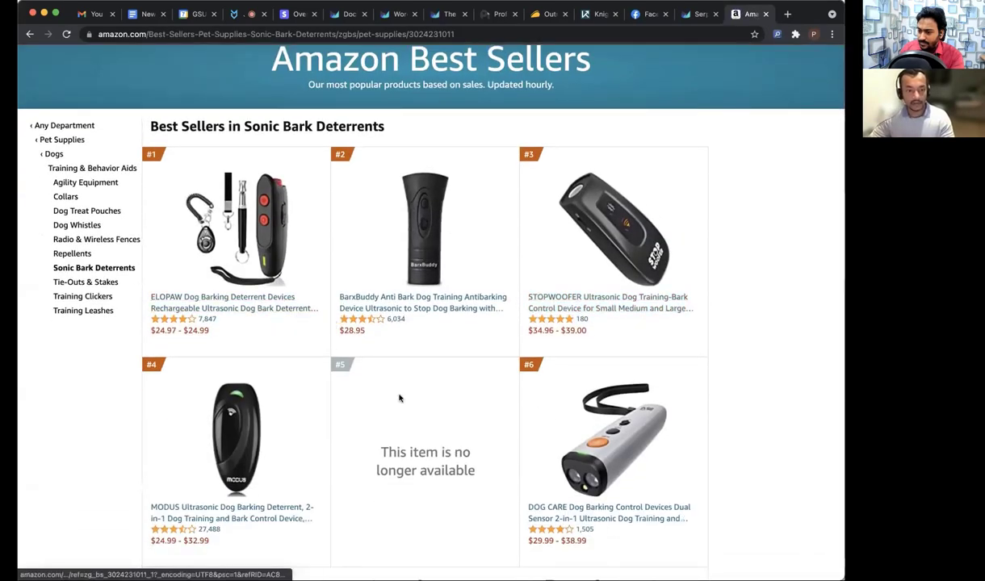
scroll(352, 477, "down", 1)
left_click(239, 459)
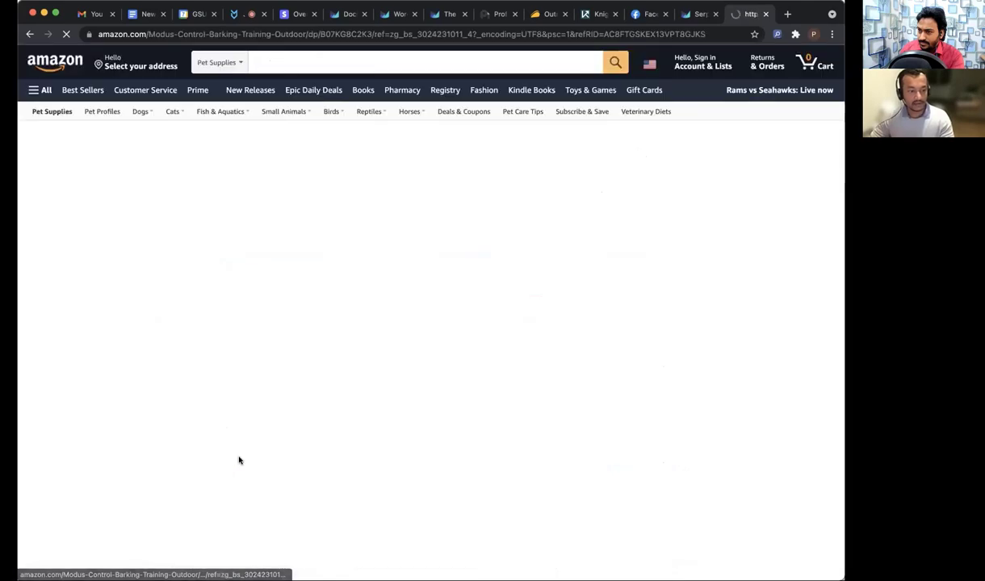
scroll(694, 457, "down", 5)
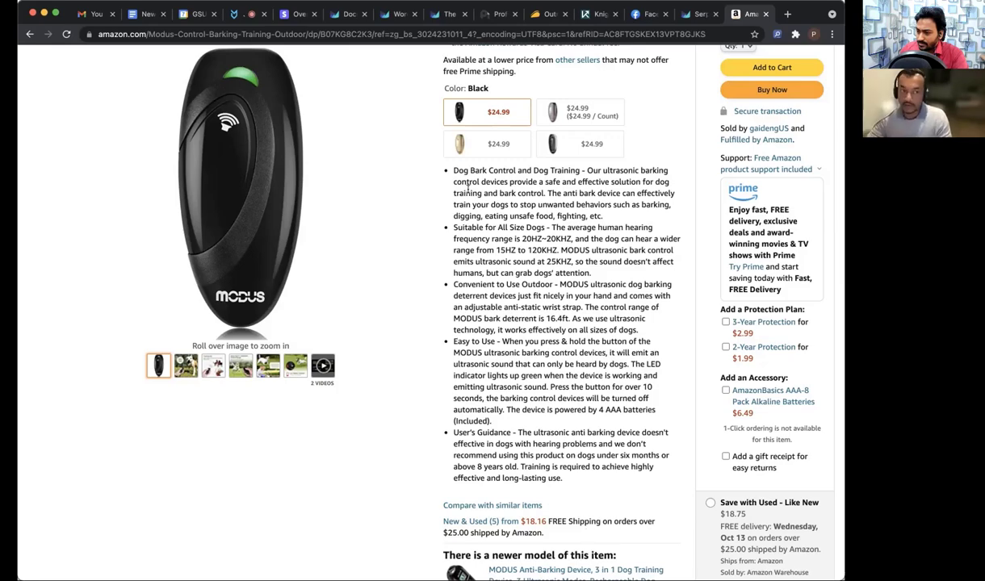
Step: Copy all the MODUS feature bullets and replace the "What is content strategy?" section's source text with them in Outranking
left_click_drag(449, 170, 604, 473)
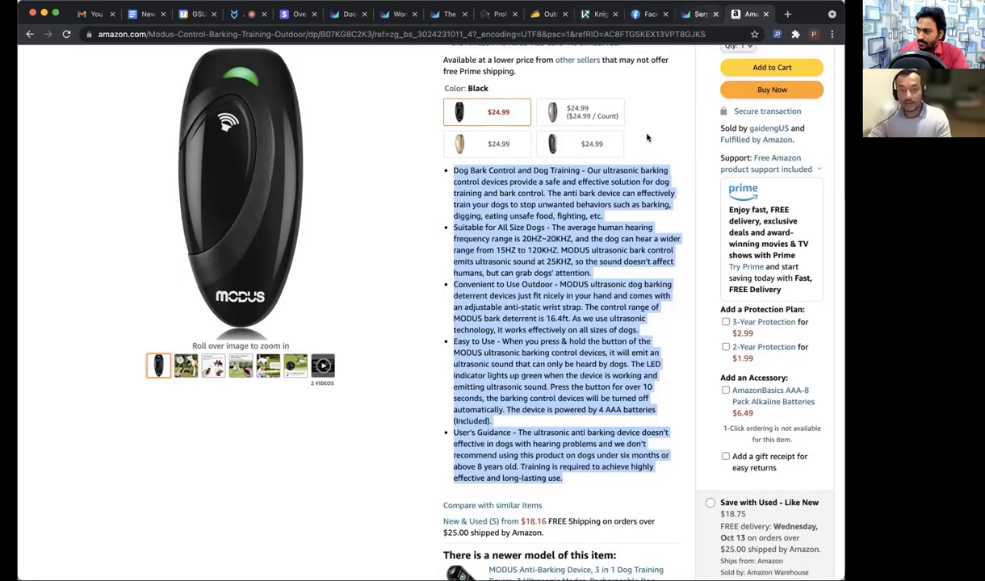
key("ctrl+shift+Tab")
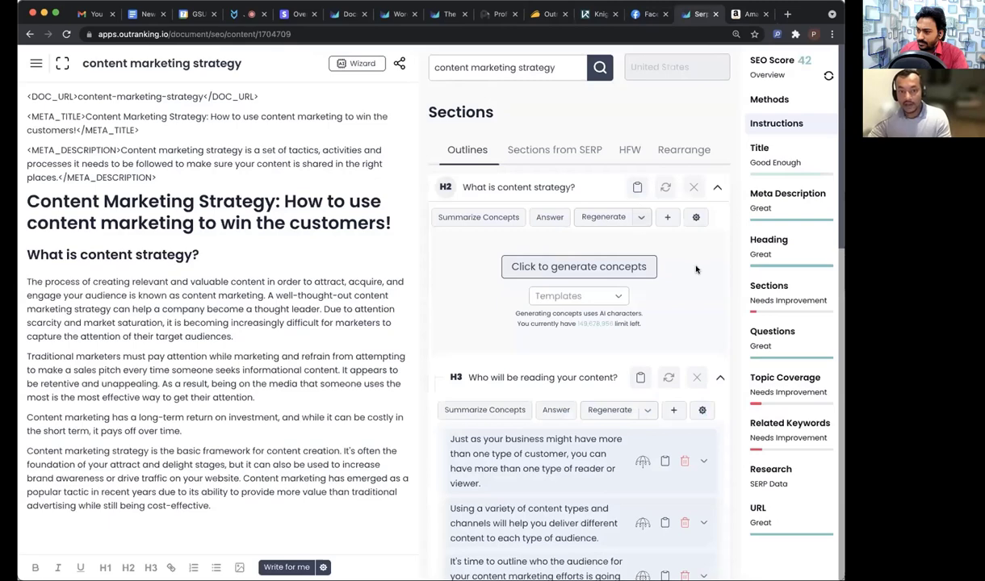
left_click(695, 219)
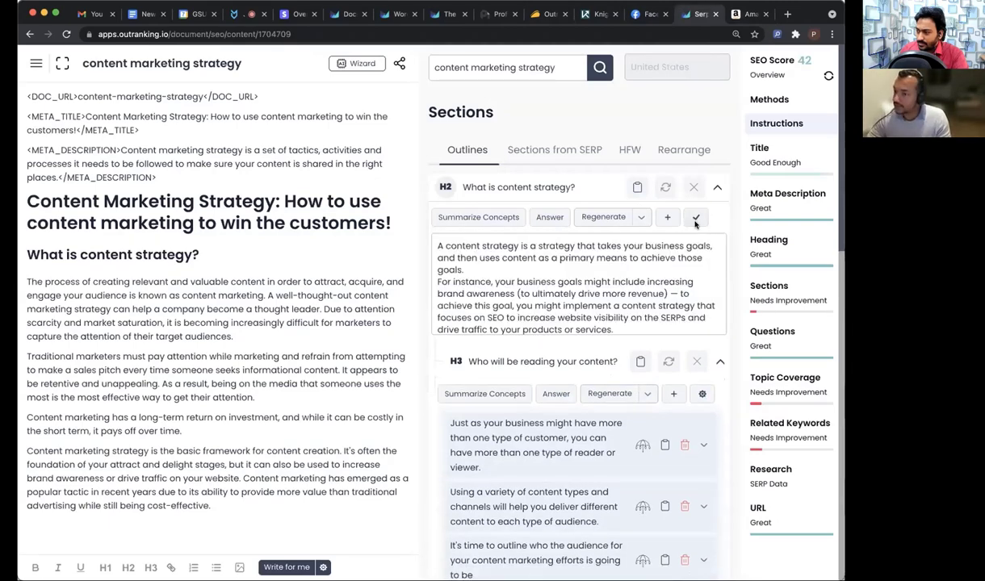
key("ctrl+a")
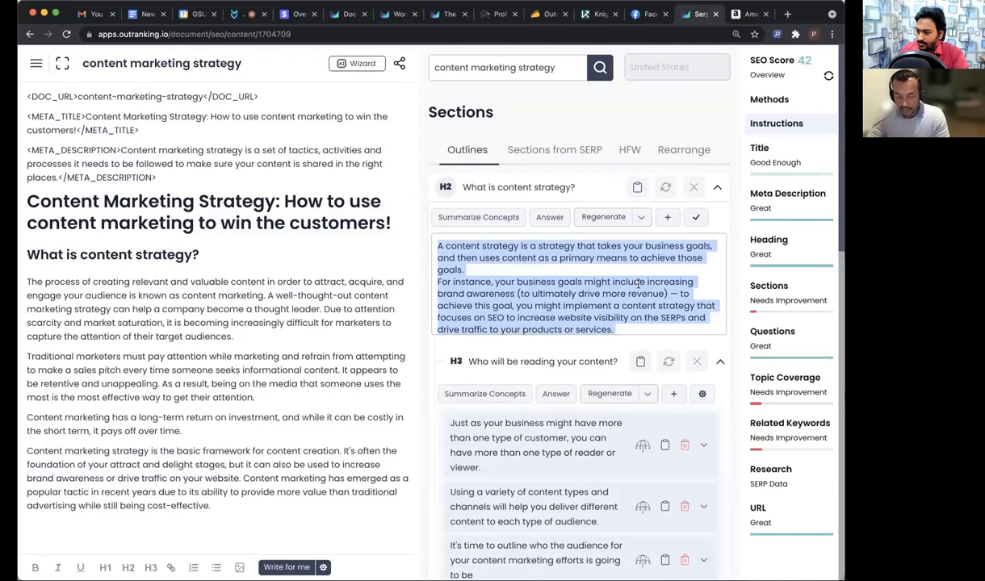
key("ctrl+v")
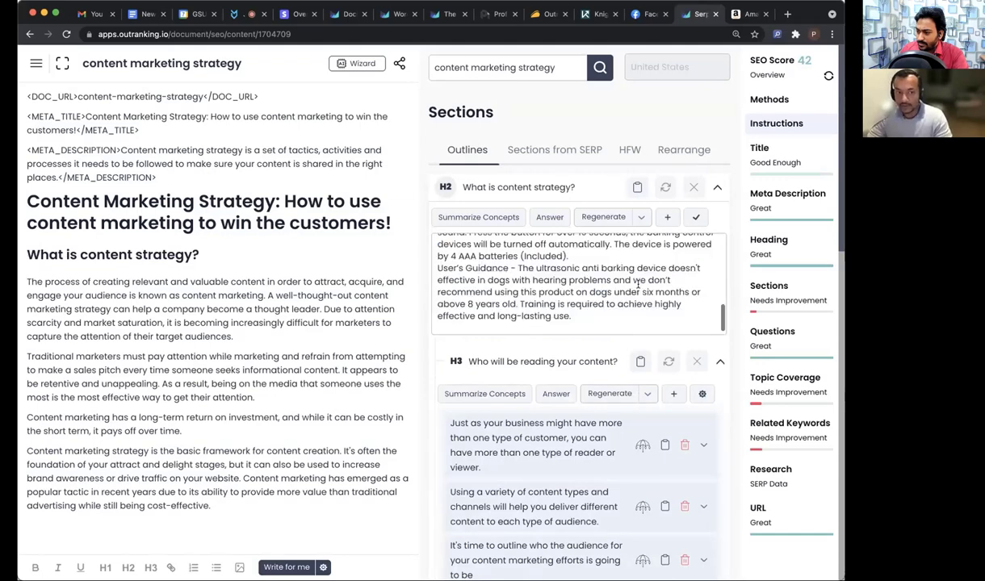
left_click(698, 219)
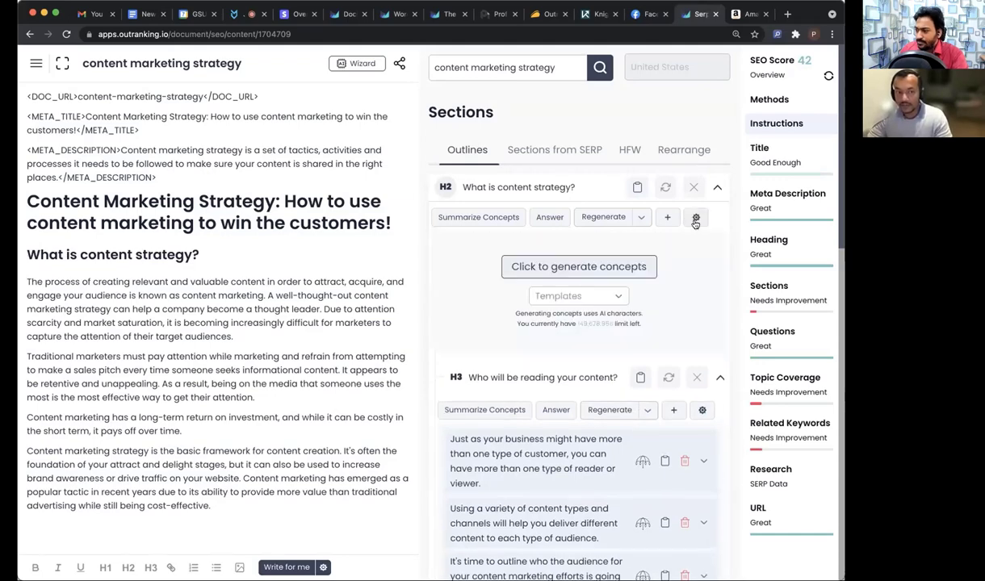
Step: Generate concepts for "What is content strategy?" from the pasted product text without choosing a template, and review them
left_click(611, 268)
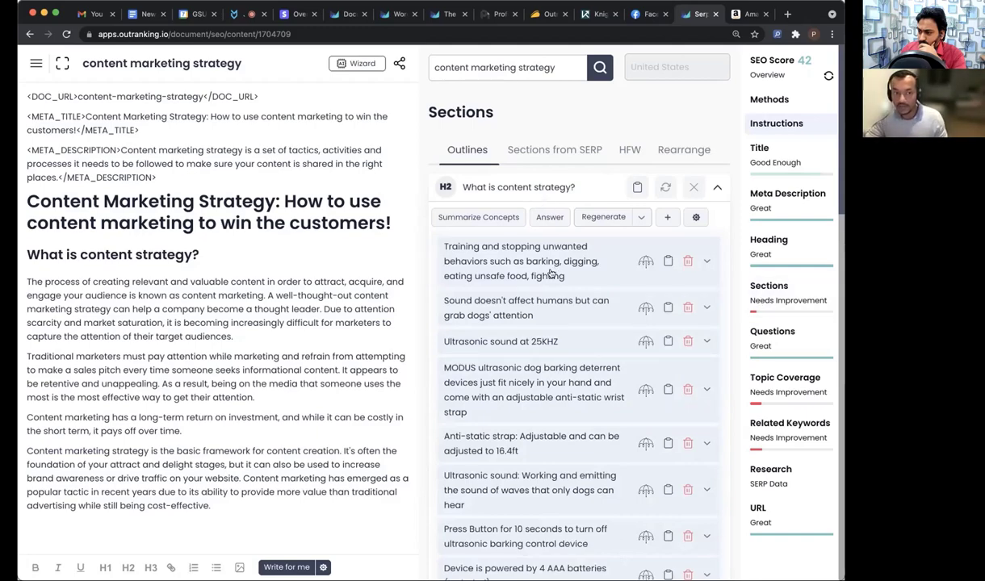
scroll(551, 275, "down", 3)
scroll(551, 275, "up", 1)
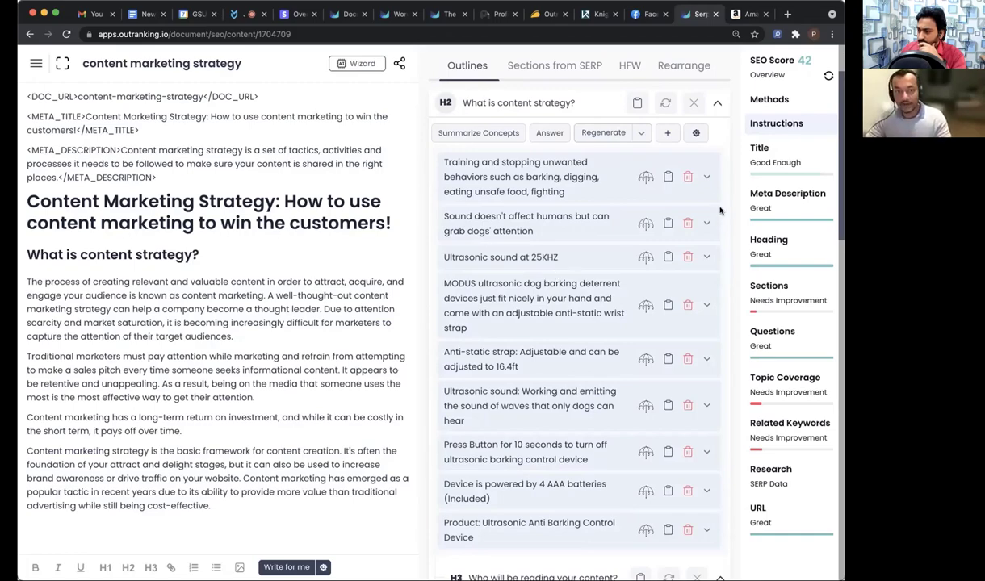
Step: Delete all nine product concepts from the "What is content strategy?" section
left_click(688, 179)
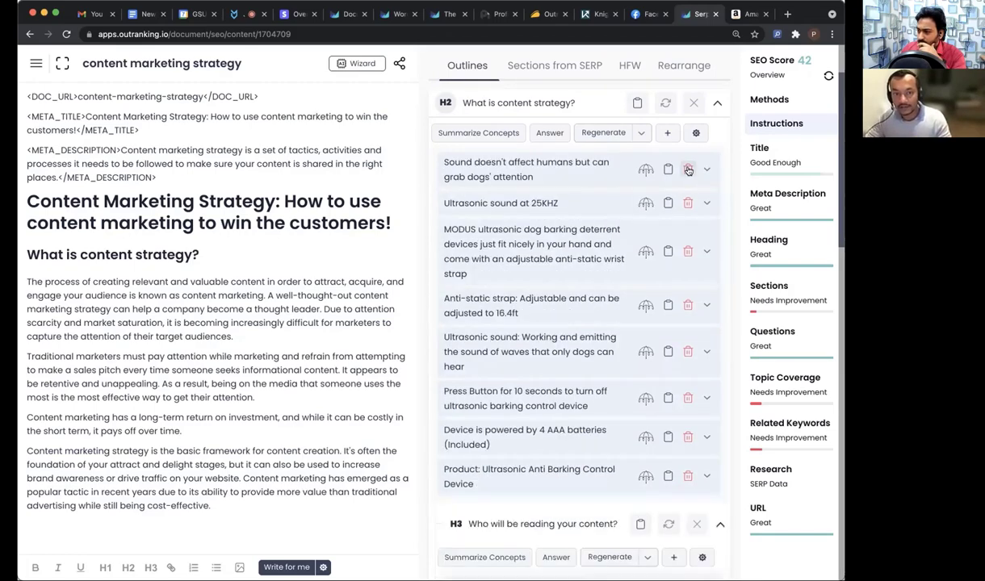
left_click(689, 179)
left_click(690, 180)
left_click(689, 183)
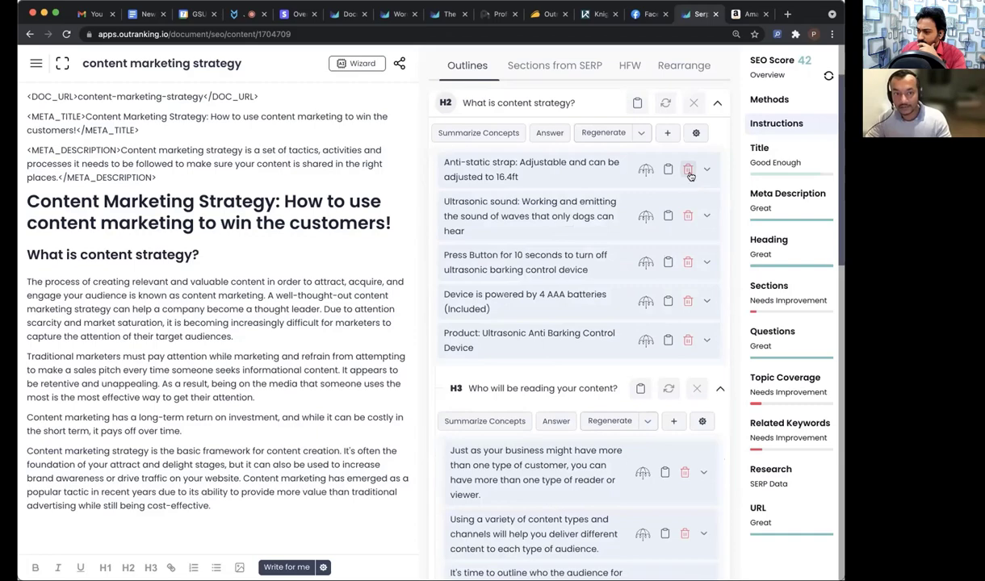
left_click(688, 171)
left_click(688, 171)
left_click(688, 170)
left_click(687, 171)
left_click(688, 170)
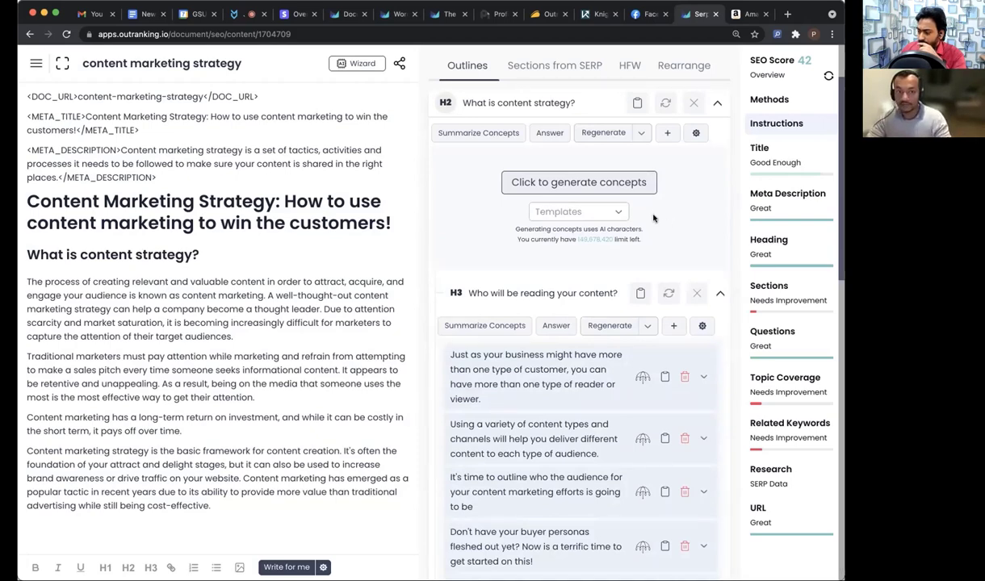
Step: Generate concepts for "What is content strategy?" with the Features template and review the list
left_click(594, 207)
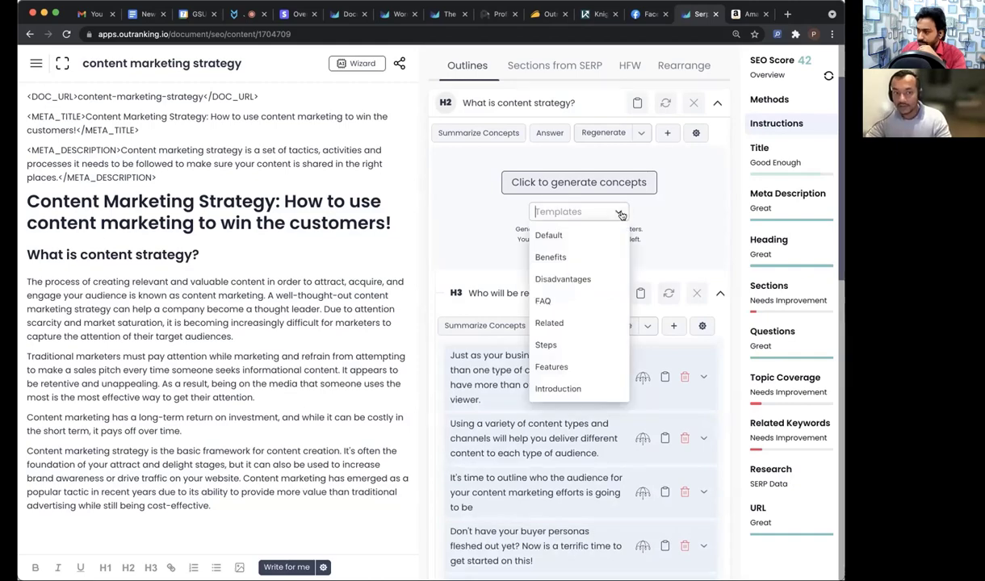
left_click(587, 367)
left_click(588, 184)
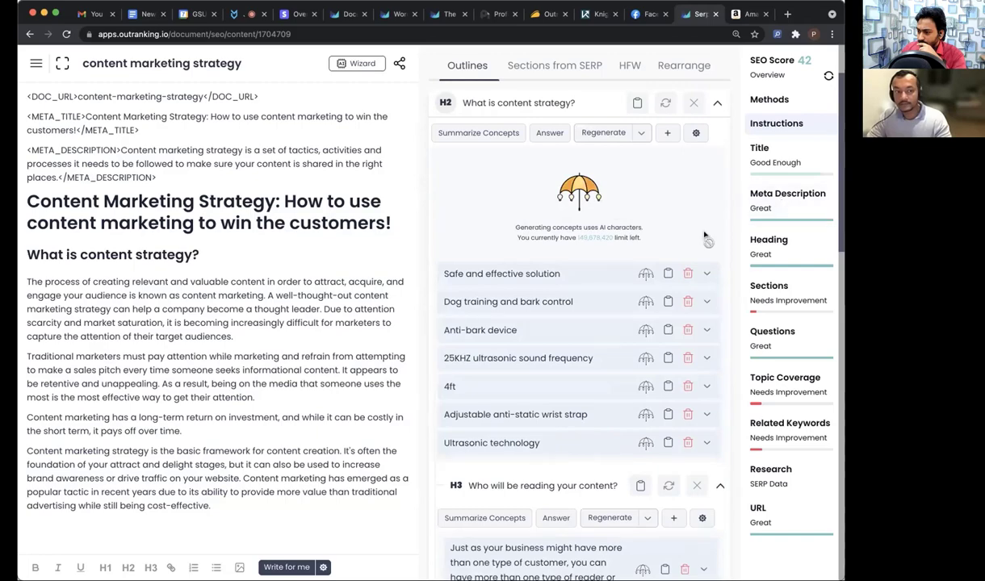
scroll(703, 235, "down", 1)
scroll(704, 237, "up", 1)
scroll(704, 237, "up", 1)
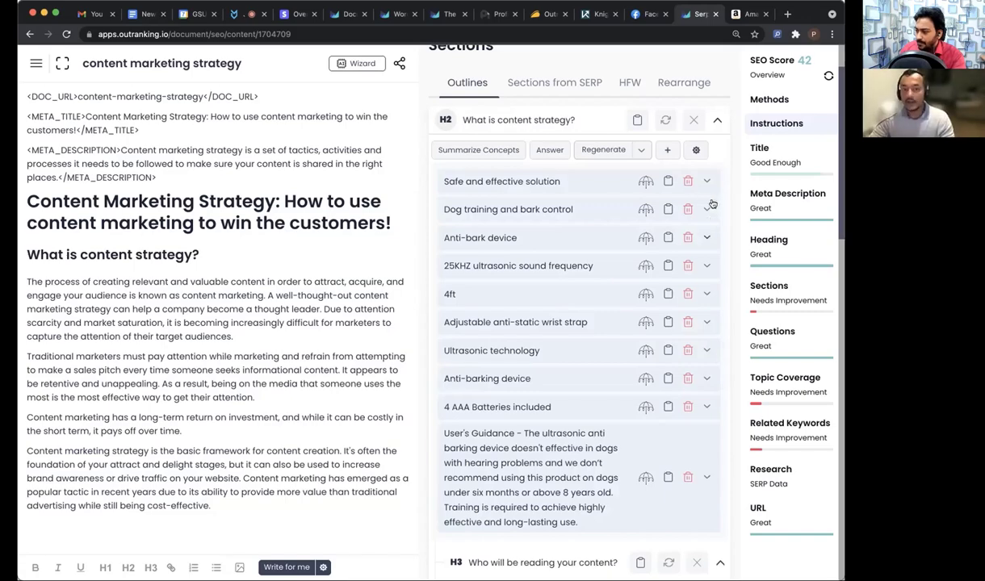
Step: Delete every concept made with the Features template from the "What is content strategy?" section
left_click(688, 181)
left_click(688, 182)
left_click(688, 181)
left_click(688, 182)
left_click(687, 181)
left_click(687, 182)
left_click(688, 181)
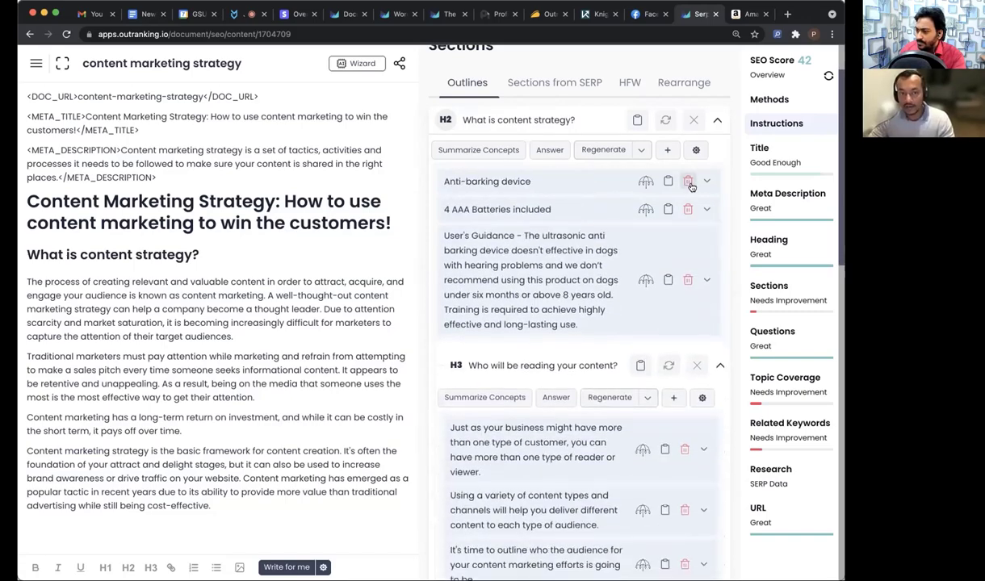
left_click(687, 182)
left_click(687, 182)
left_click(689, 222)
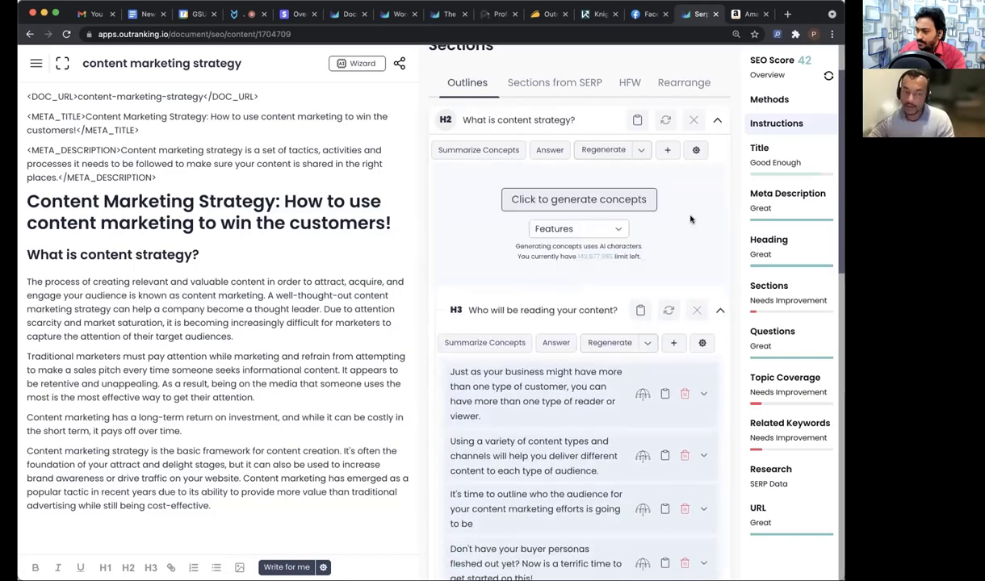
Step: Switch the "What is content strategy?" section to the Benefits template and generate its concepts
left_click(621, 229)
left_click(567, 261)
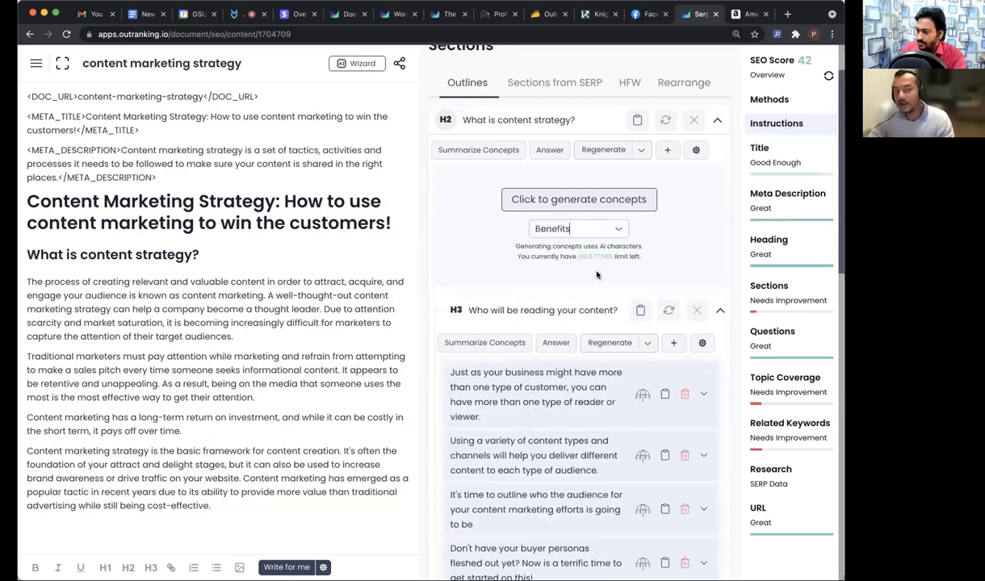
left_click(602, 202)
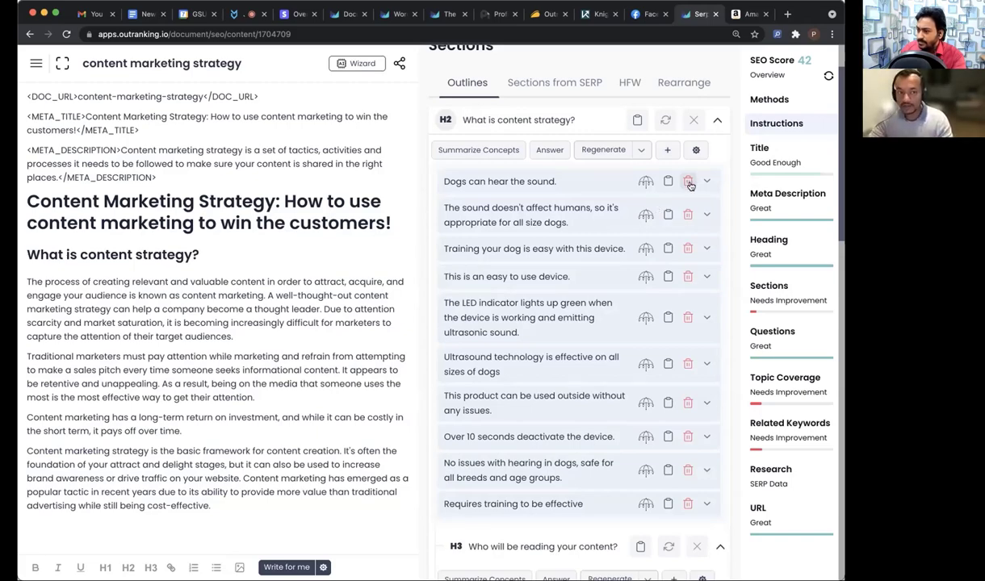
Step: Delete all ten benefit concepts from the "What is content strategy?" section
left_click(689, 184)
left_click(689, 185)
left_click(689, 185)
left_click(689, 184)
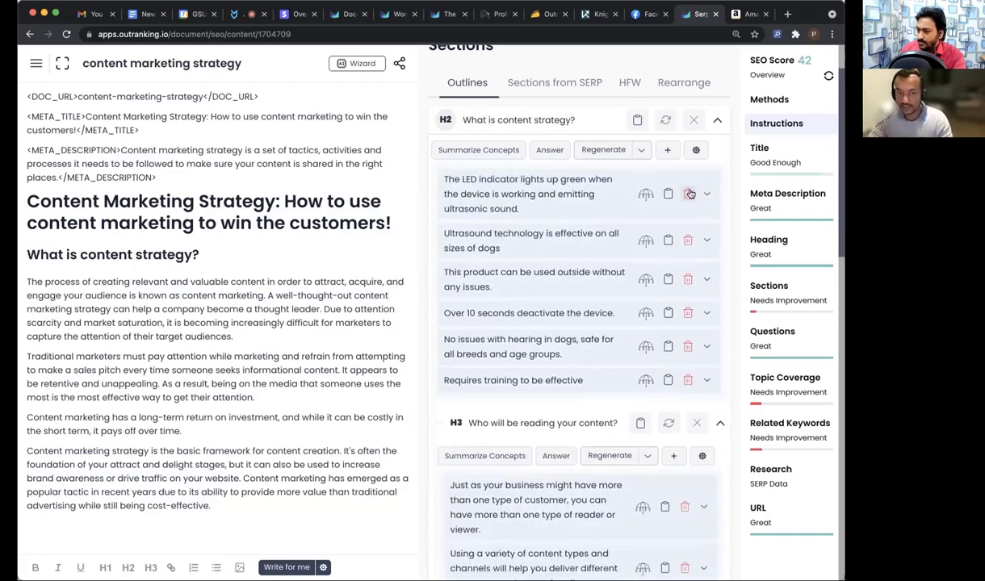
left_click(690, 188)
left_click(689, 188)
left_click(690, 189)
left_click(689, 188)
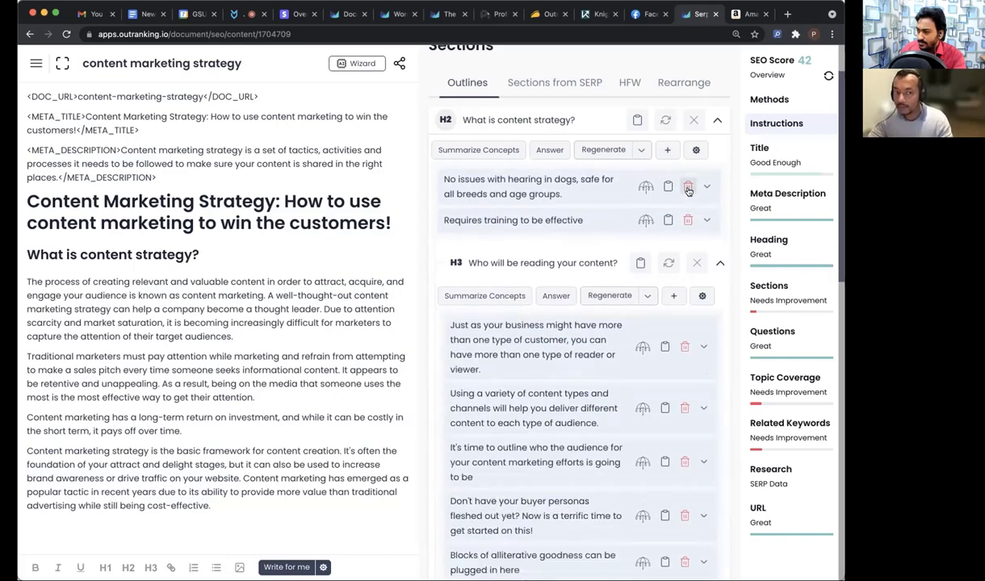
left_click(688, 190)
left_click(688, 189)
Step: Review the MODUS product page on Amazon, highlighting the hearing-range text under "Suitable for All Size Dogs", and return to the Outranking document
left_click(744, 14)
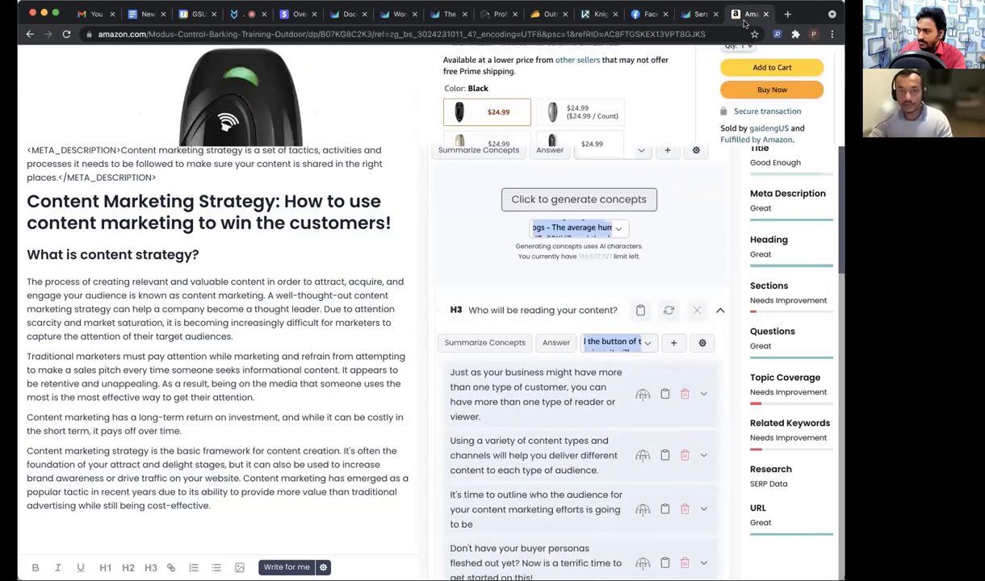
scroll(618, 222, "down", 1)
left_click(579, 248)
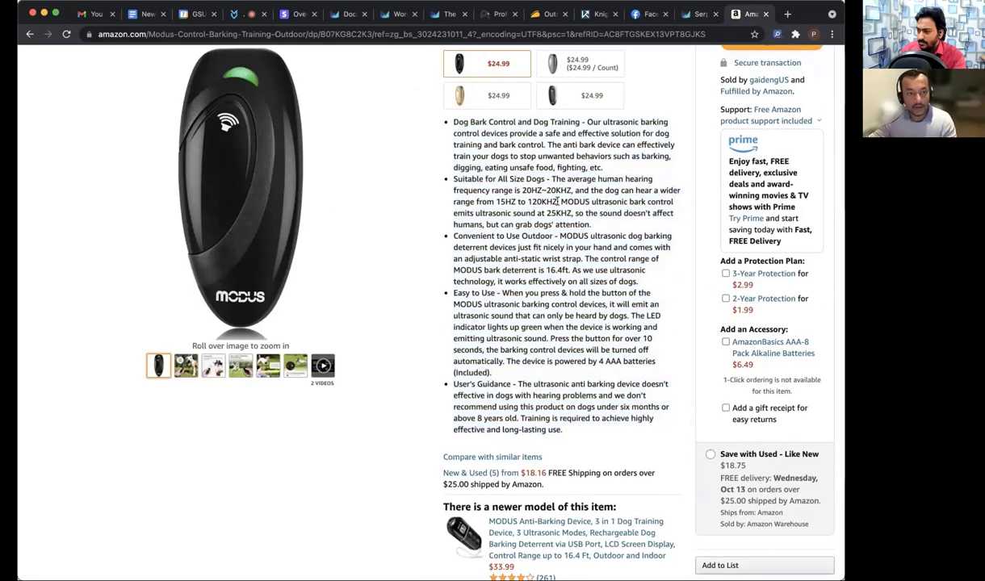
left_click_drag(559, 202, 449, 182)
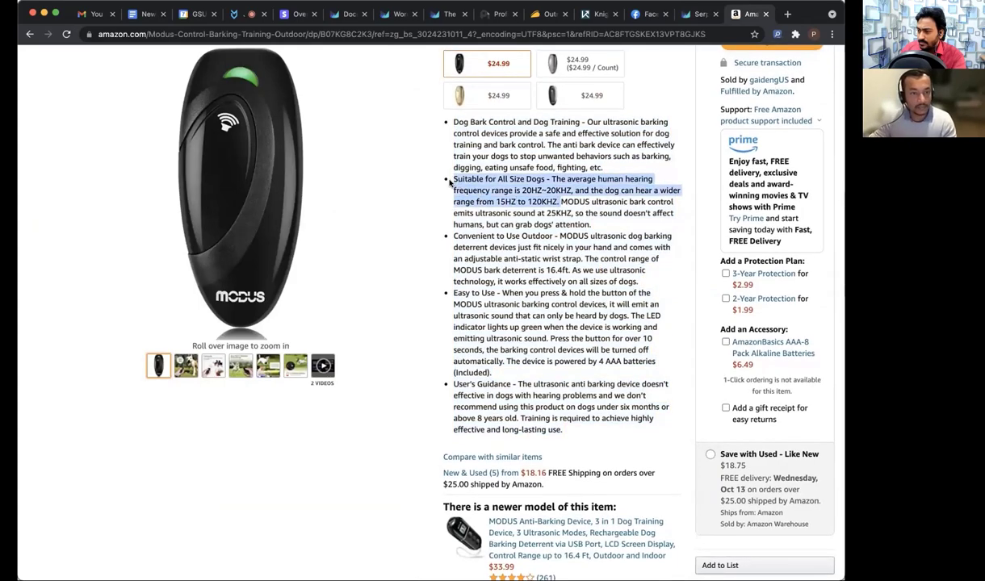
scroll(605, 212, "up", 2)
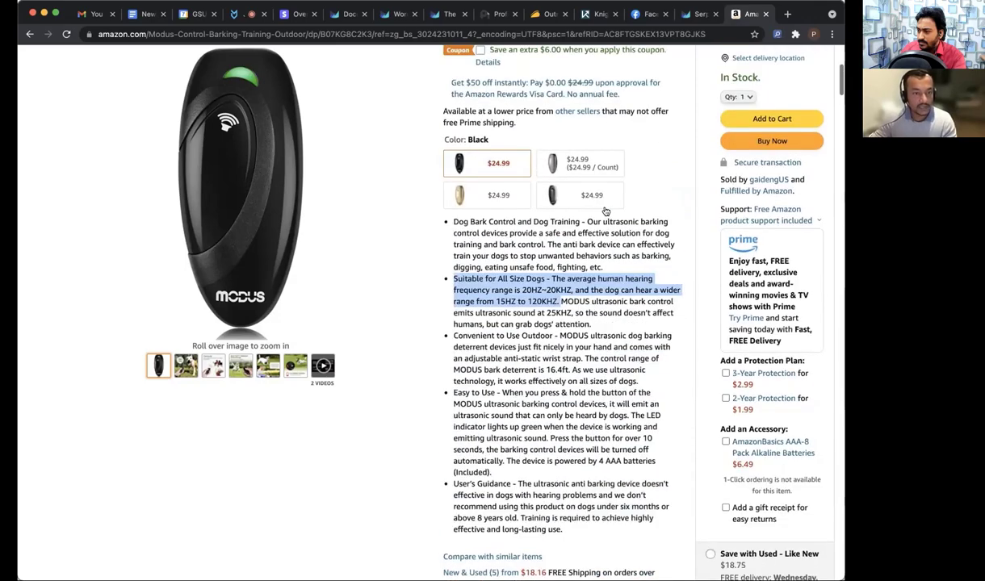
scroll(606, 211, "up", 5)
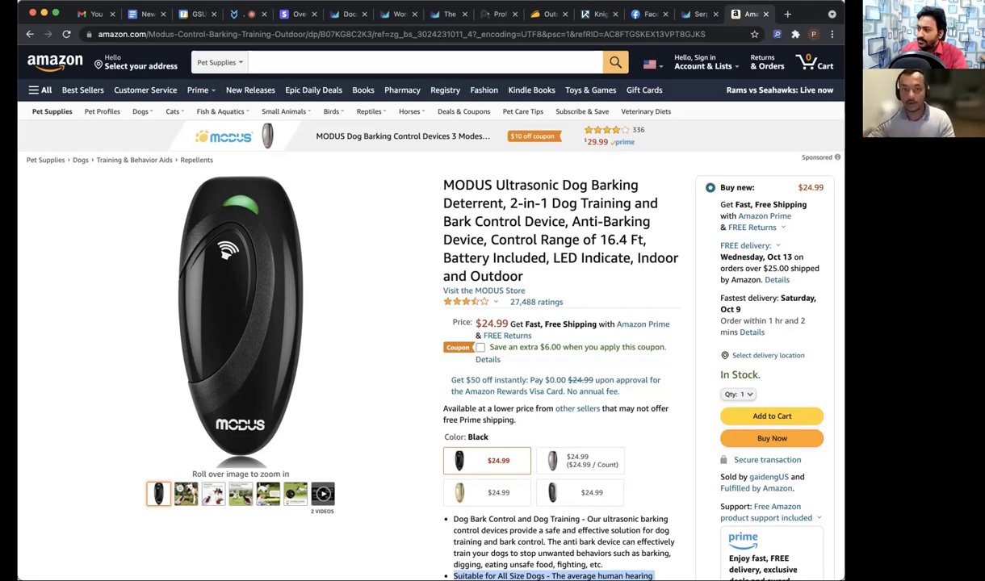
left_click(686, 16)
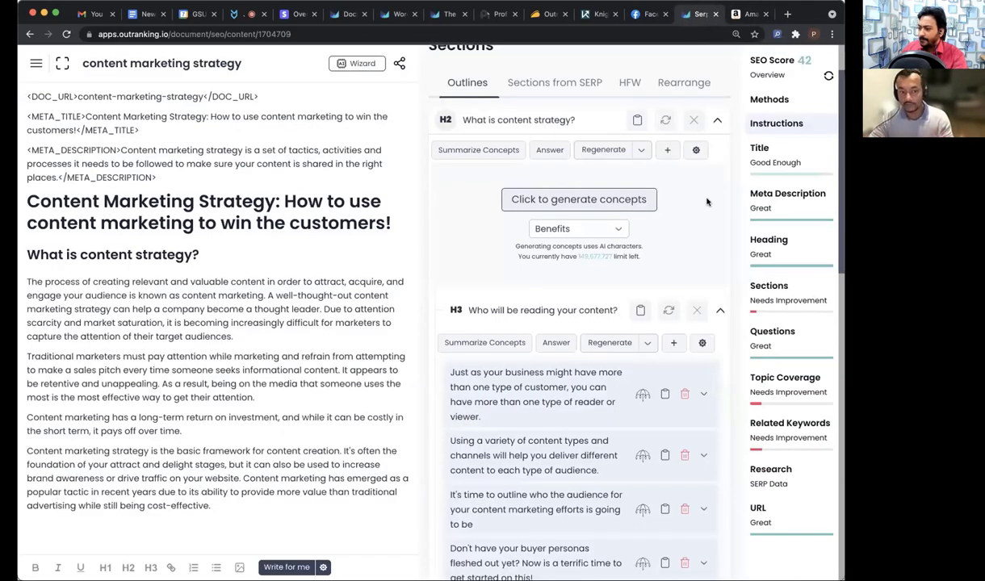
Step: Switch to the MODUS product page on Amazon and look through it down to the top customer reviews
scroll(707, 202, "down", 3)
scroll(707, 202, "up", 4)
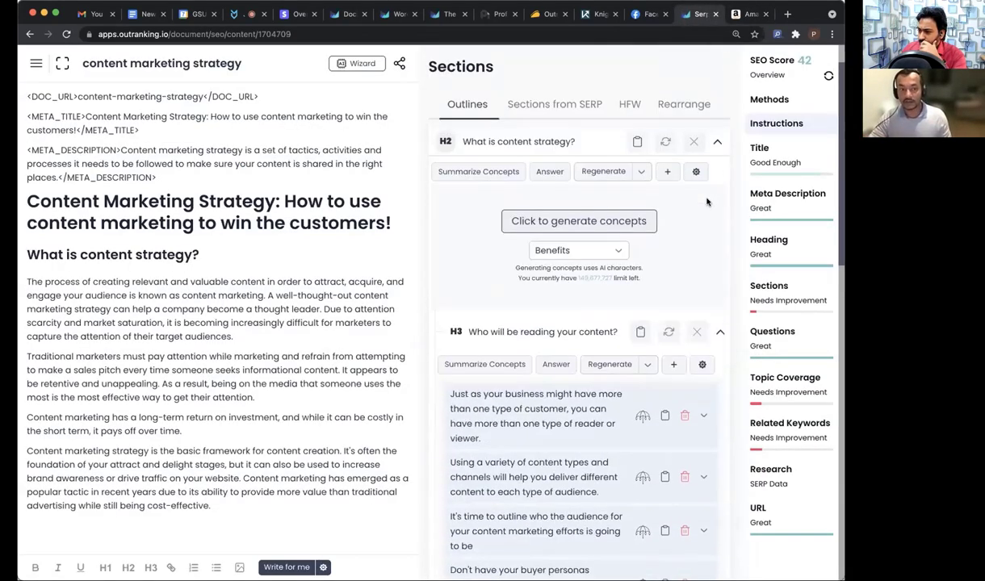
scroll(707, 202, "up", 1)
left_click(741, 16)
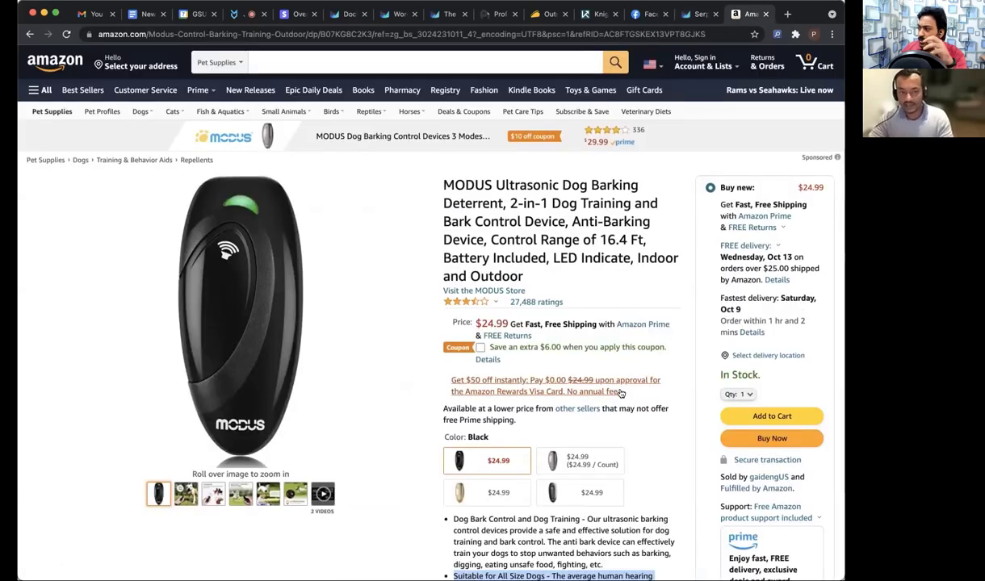
scroll(620, 392, "down", 10)
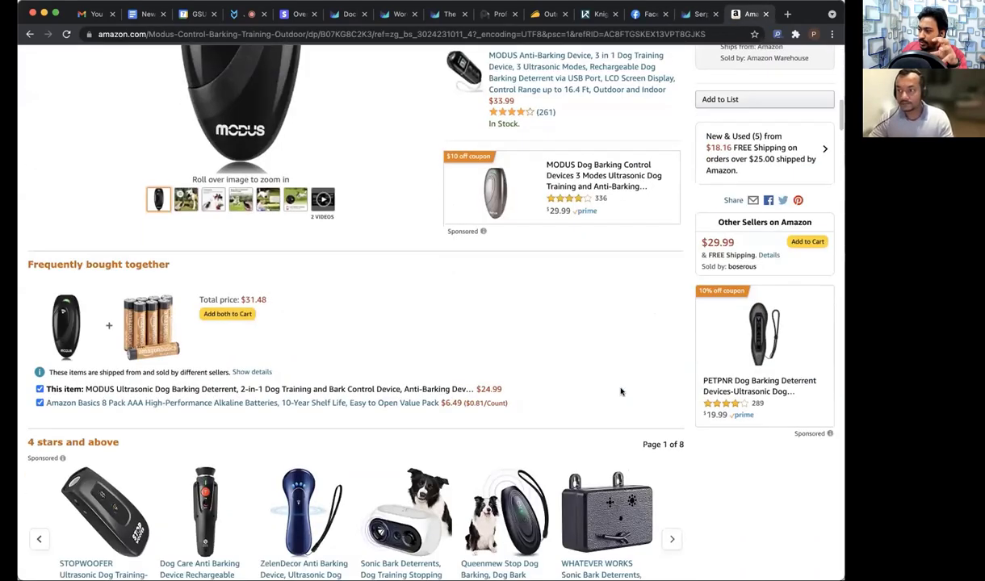
scroll(621, 392, "up", 5)
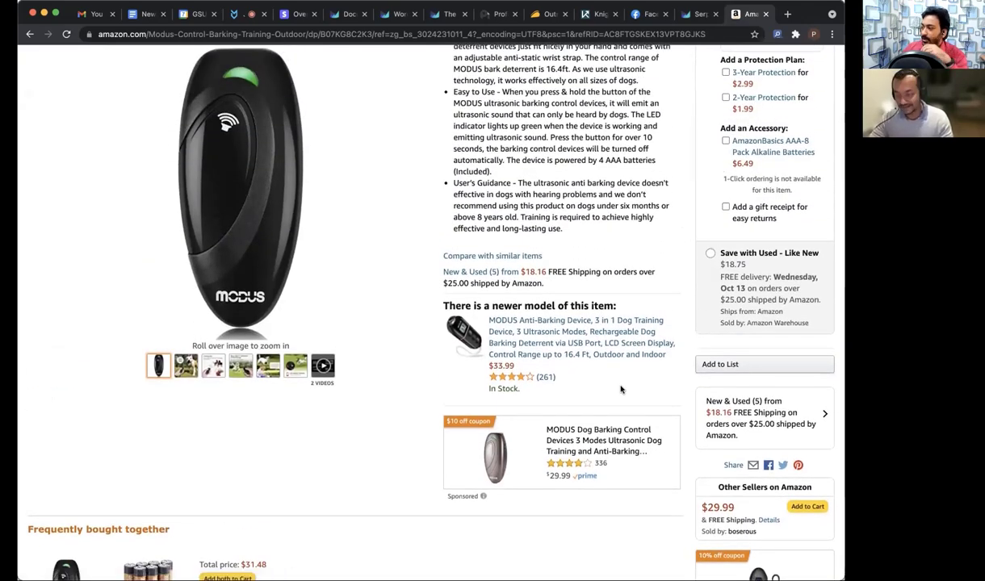
scroll(621, 389, "down", 6)
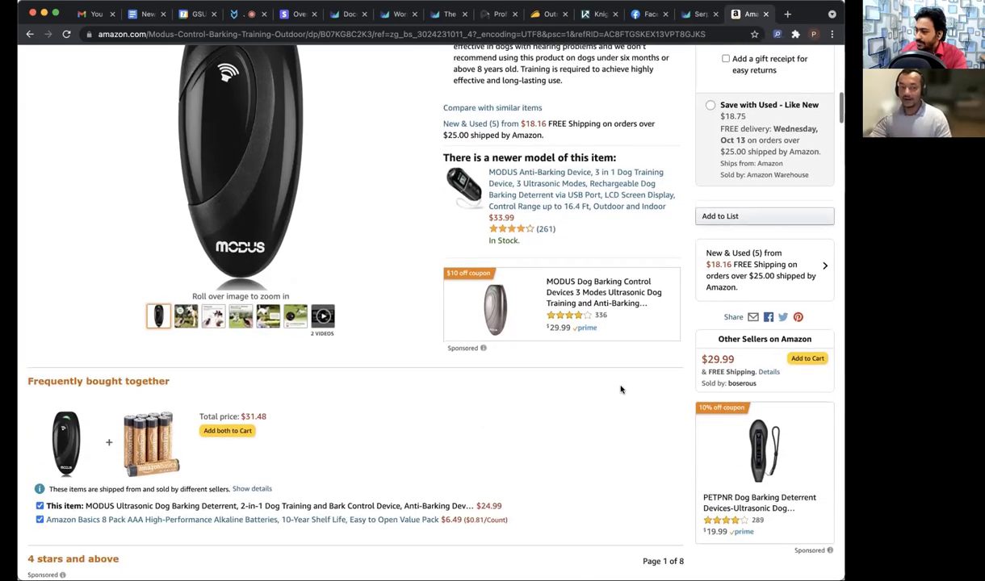
scroll(620, 392, "down", 20)
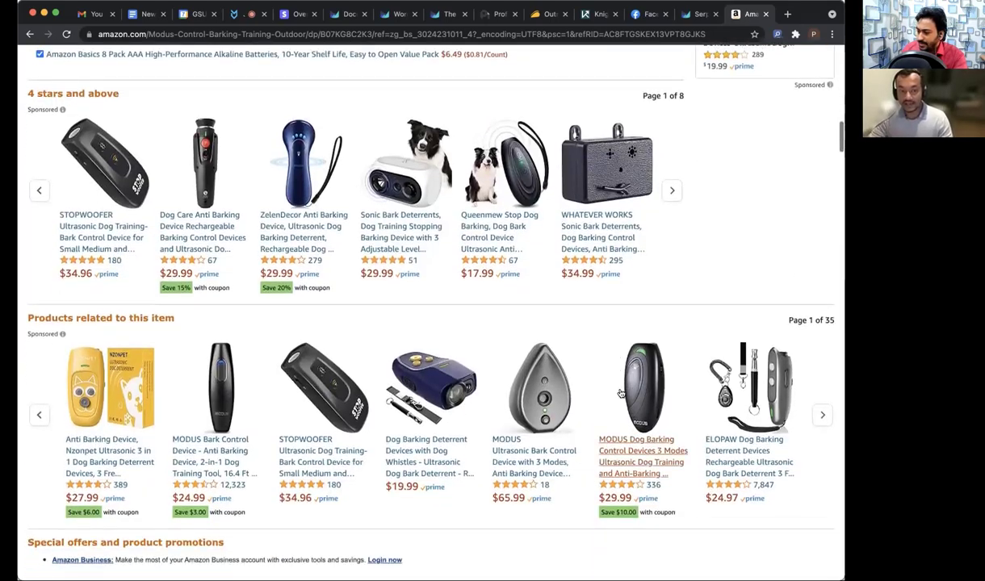
scroll(621, 393, "down", 20)
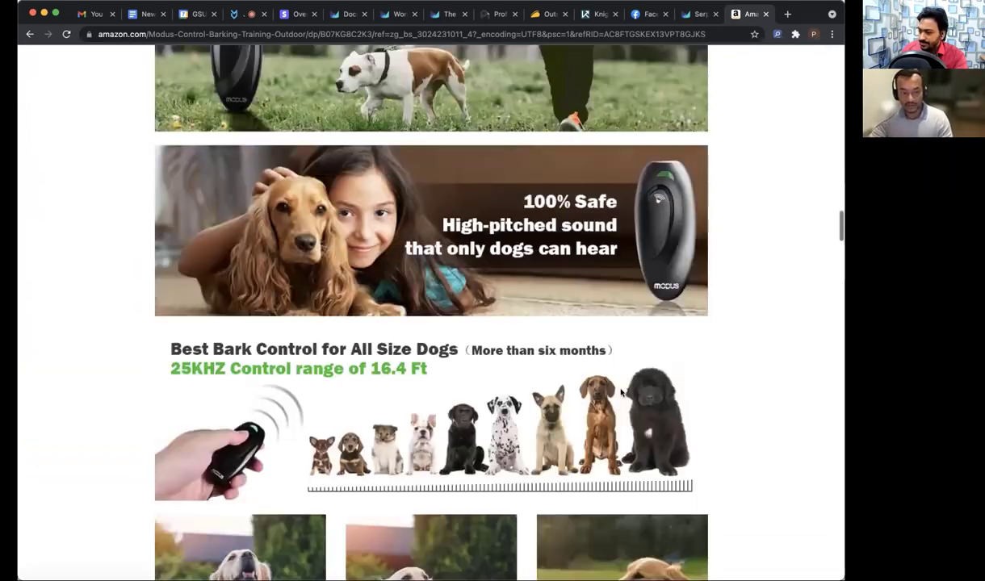
scroll(620, 393, "down", 20)
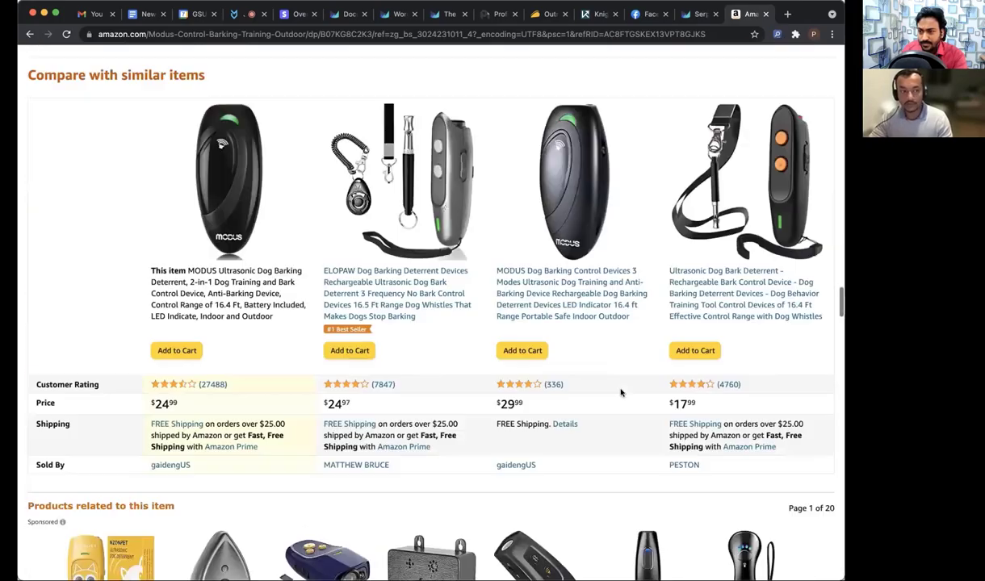
scroll(620, 393, "down", 20)
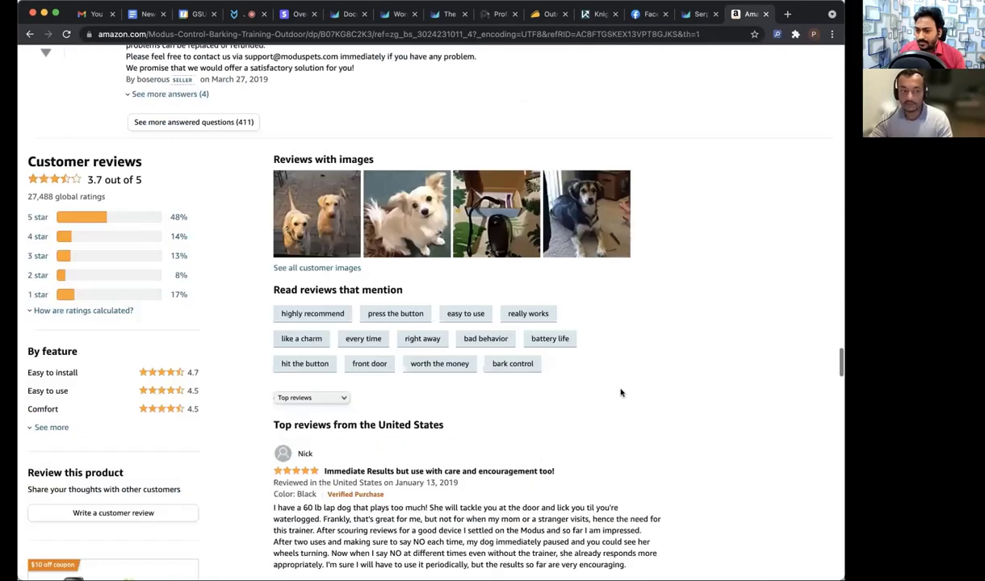
scroll(621, 393, "down", 10)
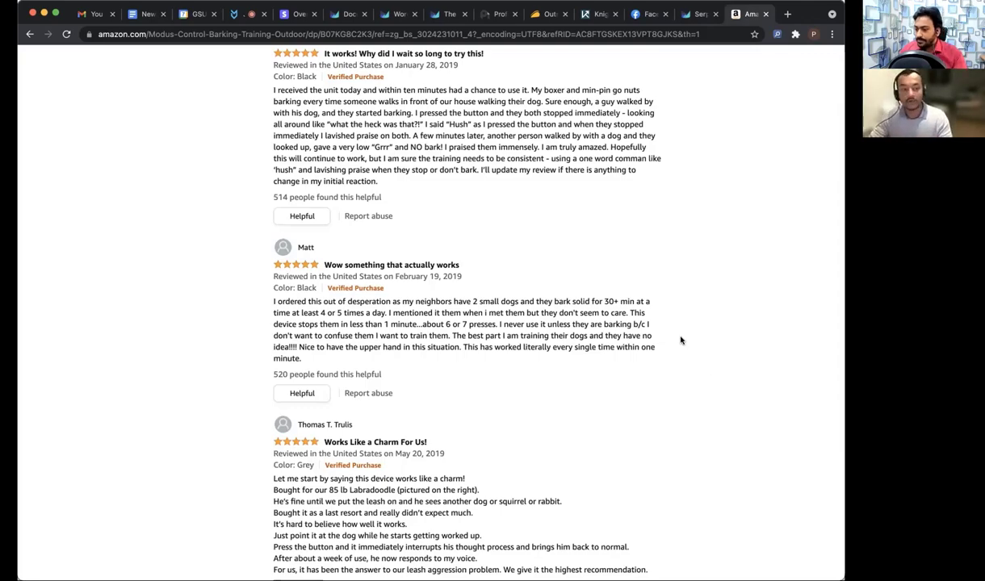
scroll(622, 339, "up", 7)
scroll(636, 295, "up", 3)
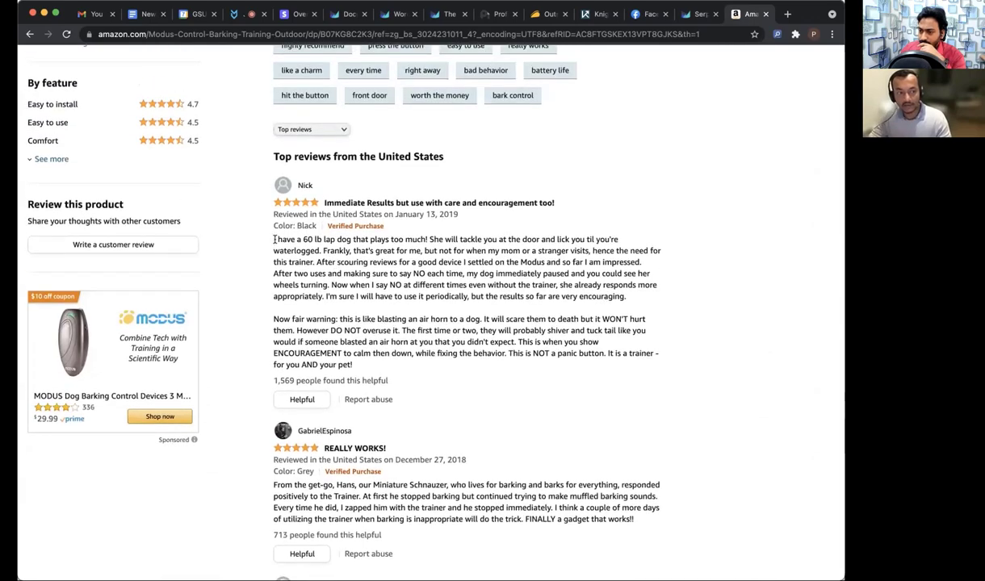
Step: Copy the first top review's text from Amazon and replace the source text of Outranking's "What is content strategy?" section with it
left_click_drag(272, 239, 658, 356)
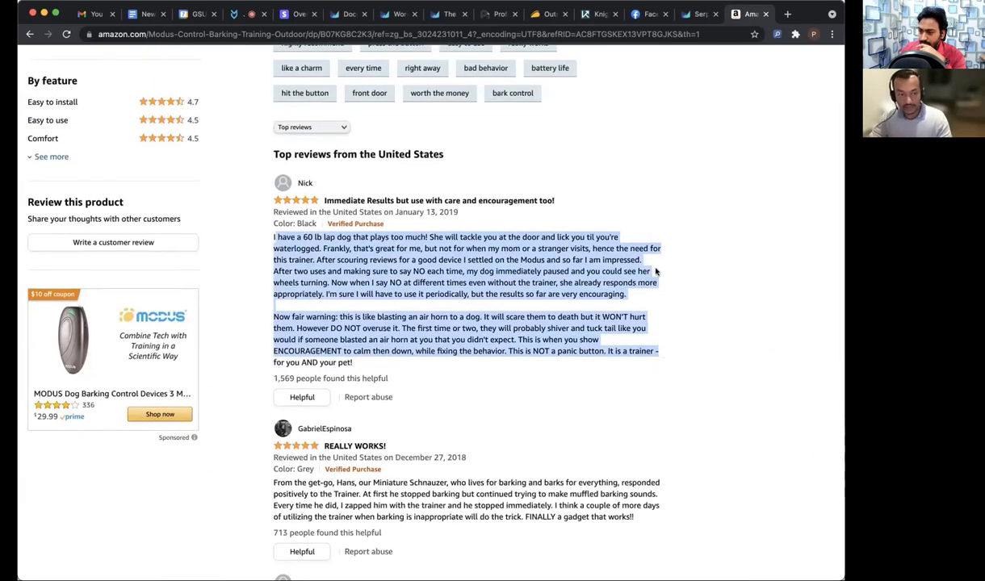
left_click(695, 14)
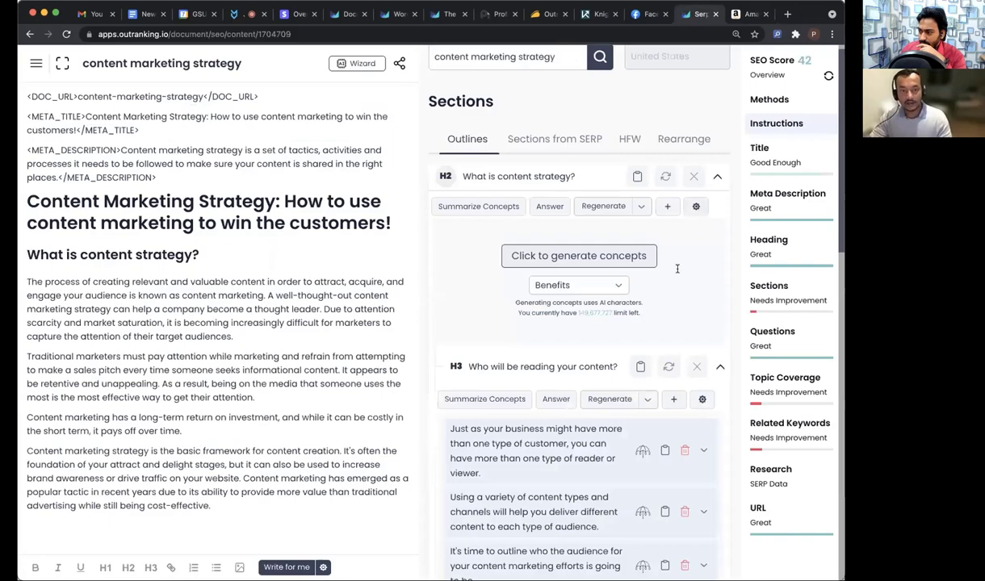
left_click(696, 206)
key("ctrl+a")
key("ctrl+v")
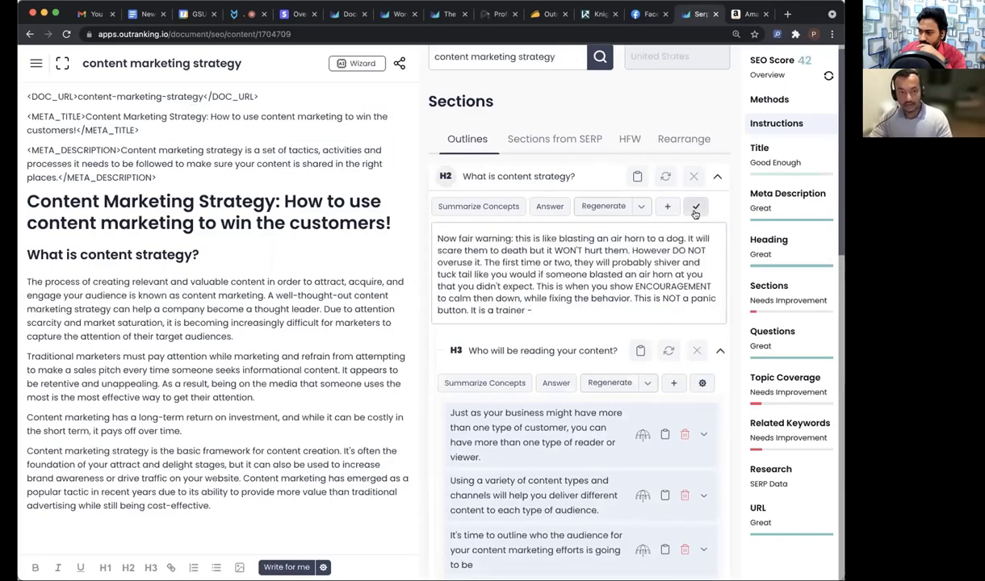
left_click(694, 206)
Step: Generate concepts for the "What is content strategy?" section from the review text with the Benefits template and look them over
left_click(622, 285)
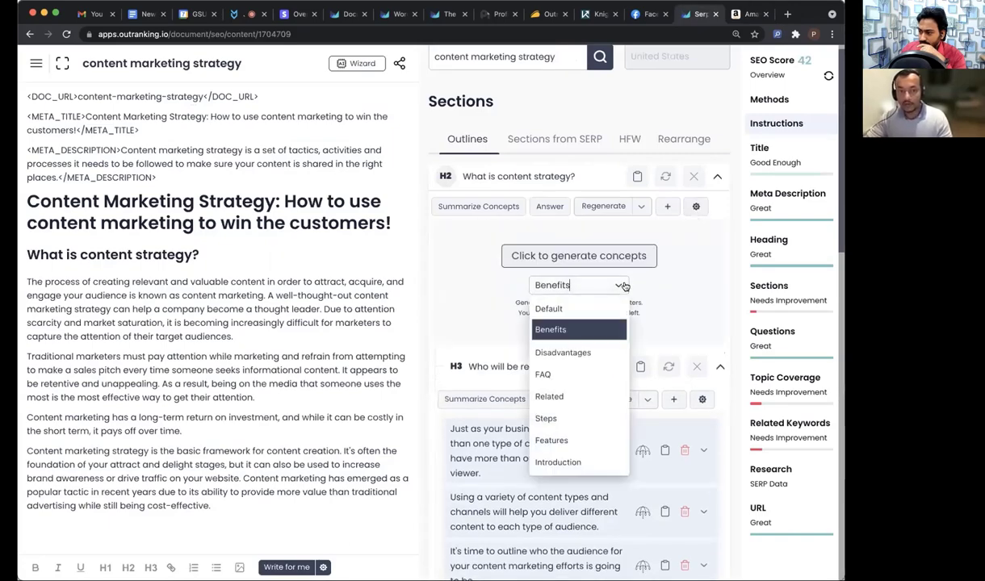
left_click(565, 329)
left_click(578, 255)
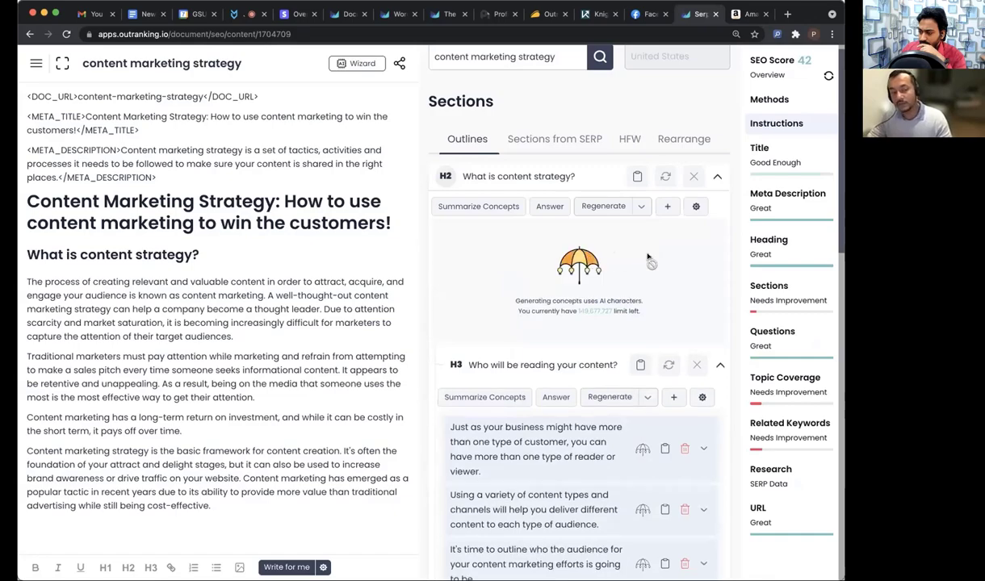
scroll(669, 276, "down", 2)
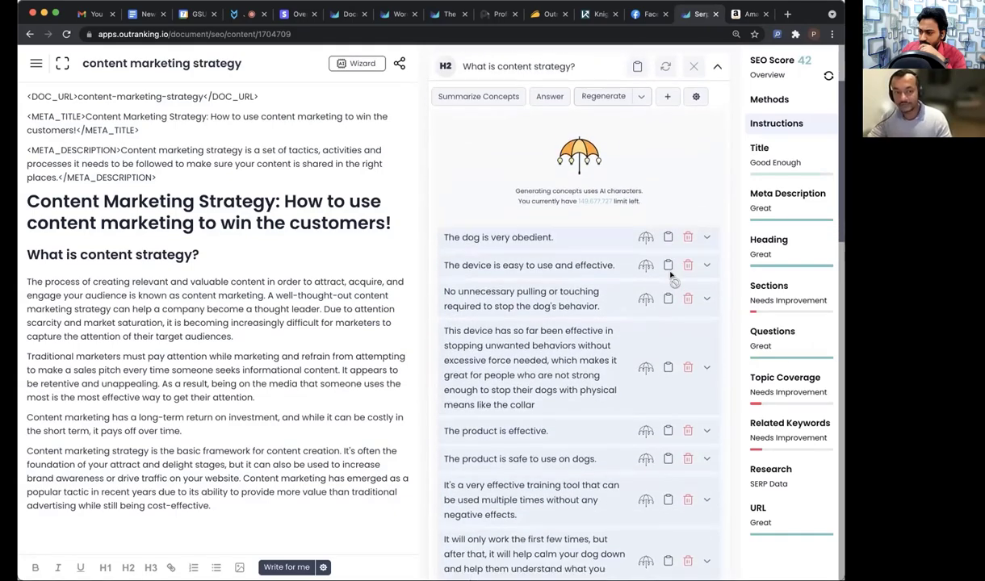
scroll(669, 276, "up", 1)
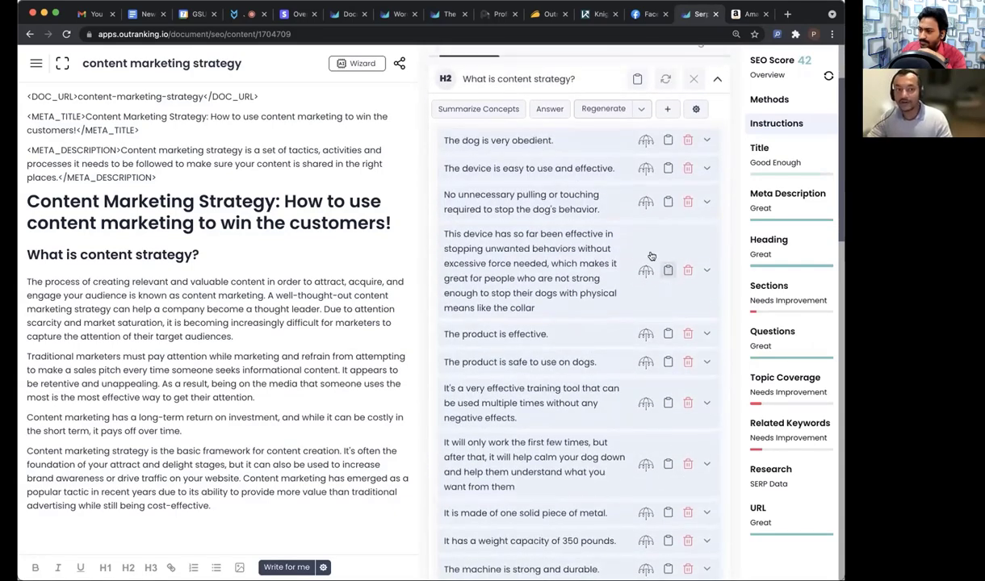
Step: Delete all the benefit concepts made from the customer review in the "What is content strategy?" section
left_click(689, 141)
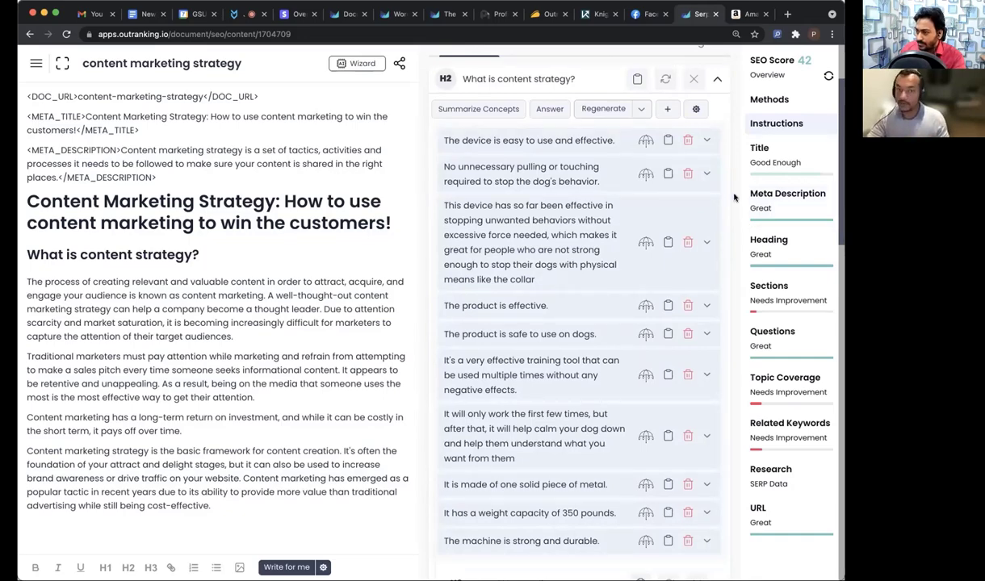
left_click(687, 141)
left_click(688, 144)
left_click(688, 173)
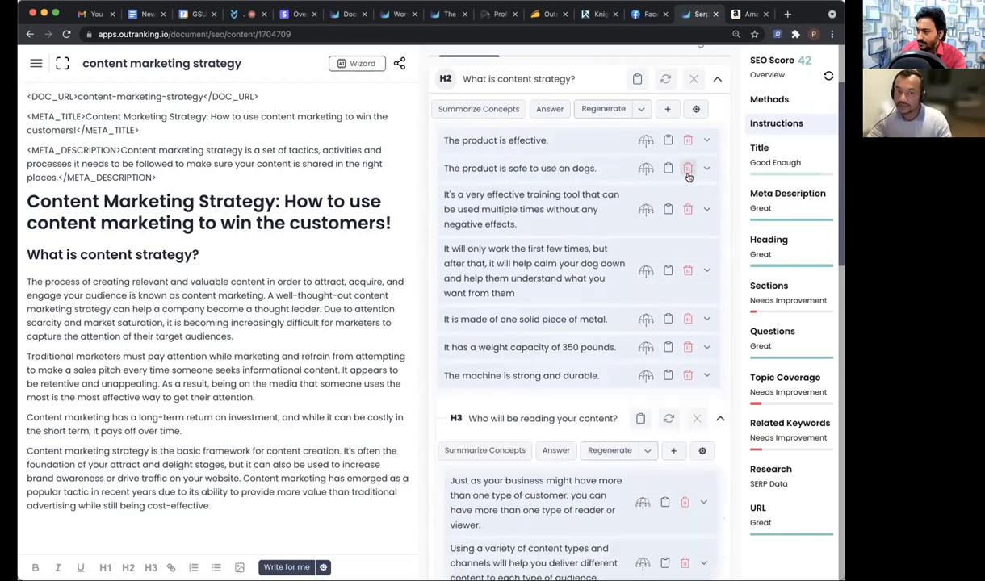
left_click(687, 140)
left_click(687, 141)
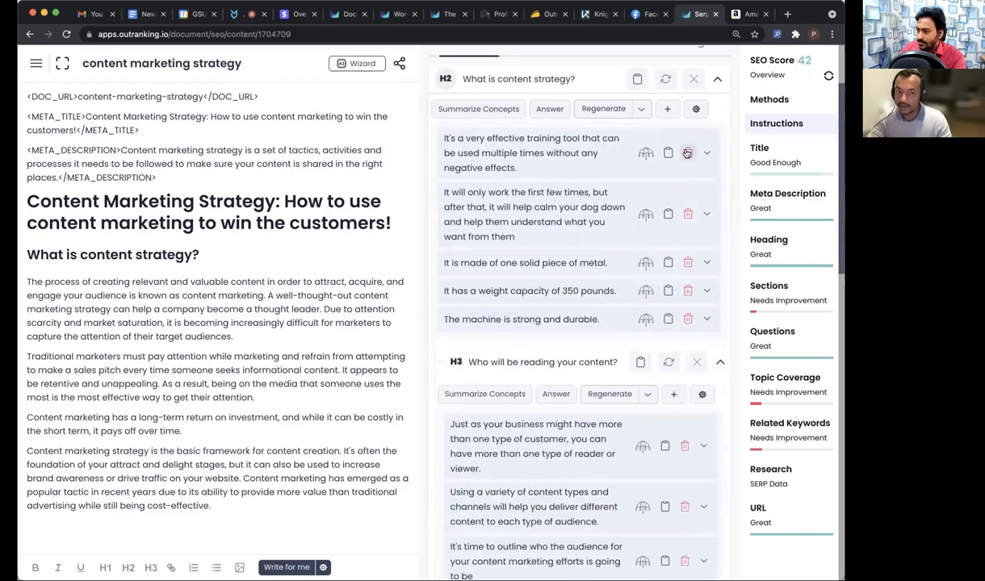
left_click(687, 152)
left_click(688, 158)
left_click(688, 140)
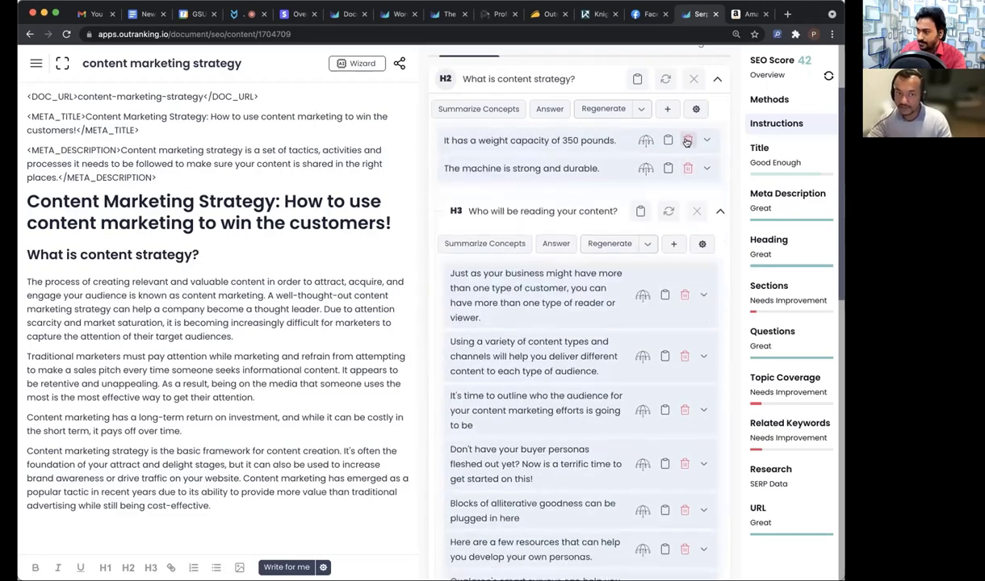
left_click(687, 141)
left_click(688, 140)
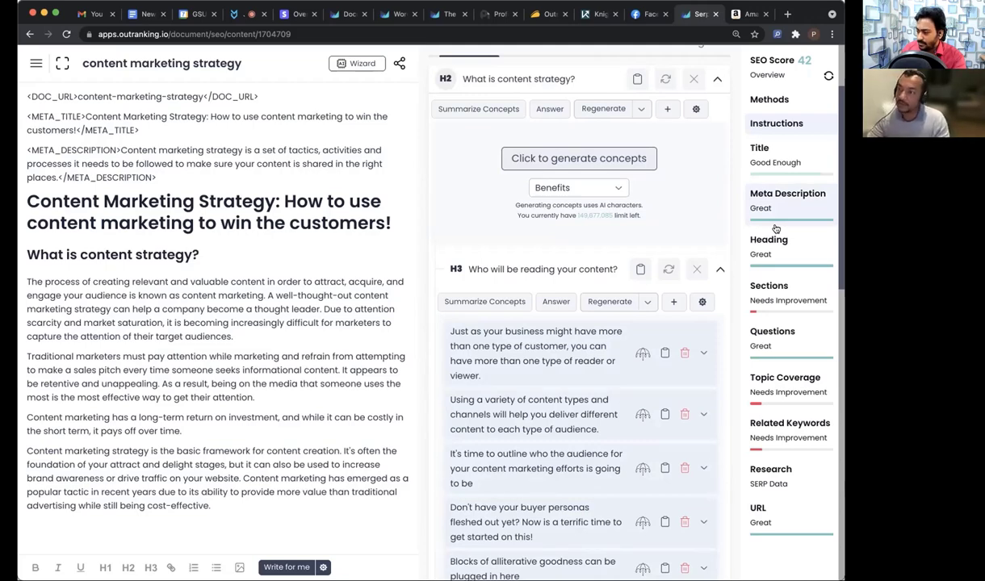
Step: Generate concepts for the "What is content strategy?" section with the Disadvantages template and check the source text they are based on
left_click(581, 187)
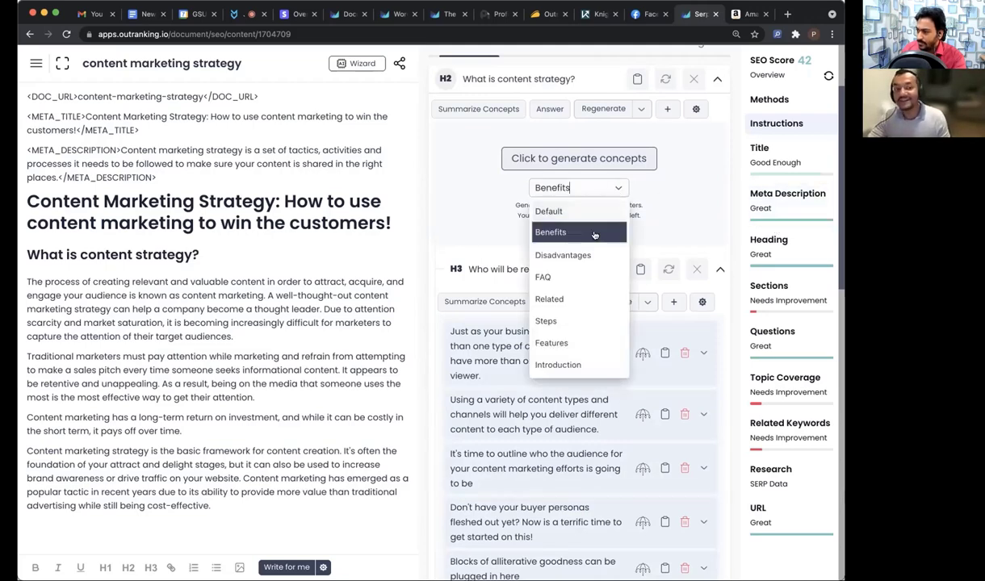
left_click(565, 254)
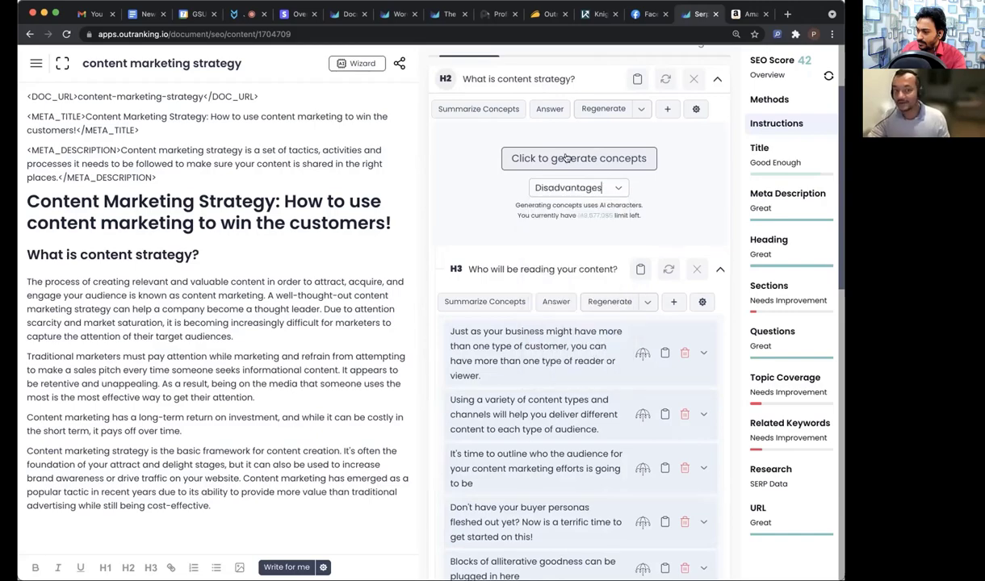
left_click(571, 158)
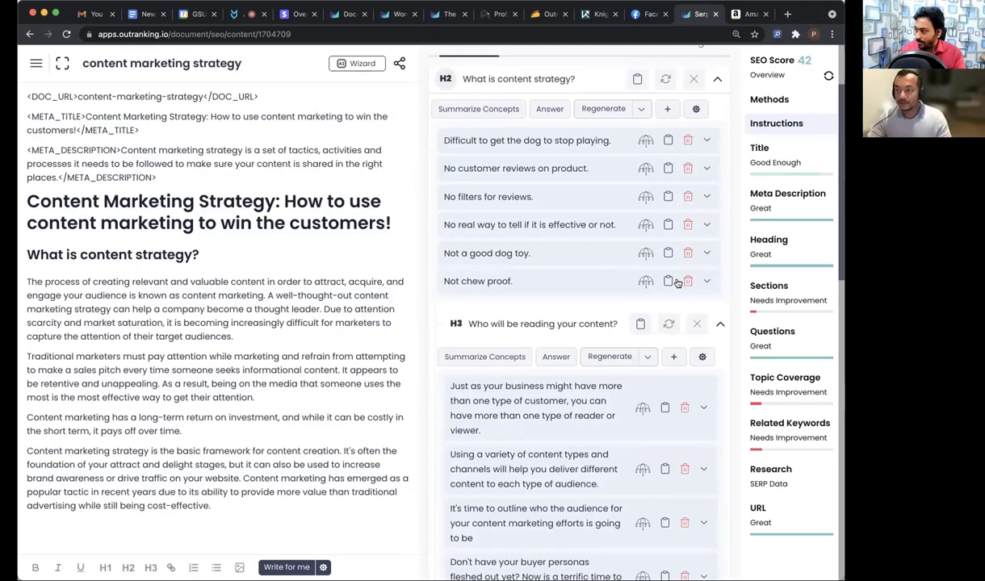
scroll(676, 282, "up", 1)
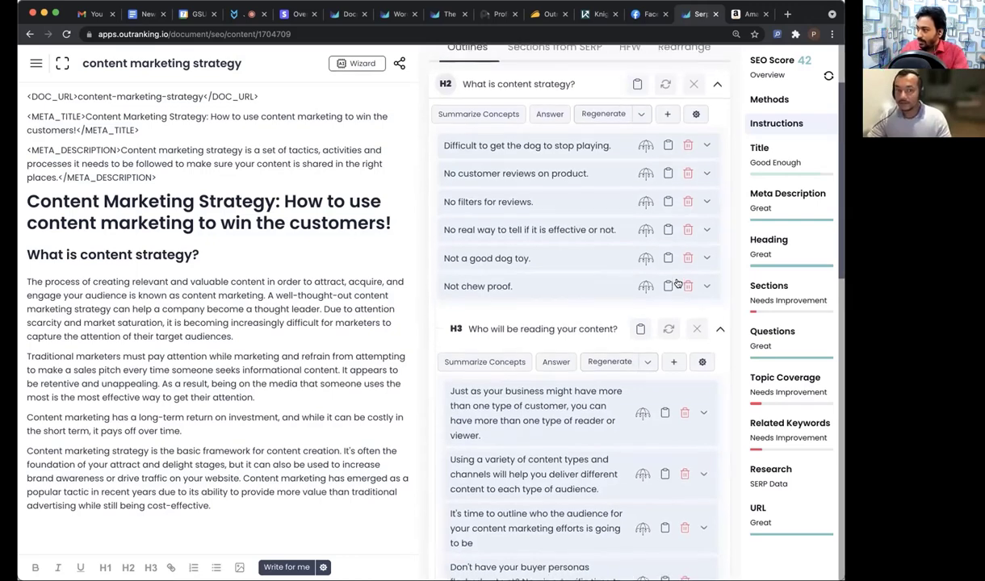
left_click(696, 117)
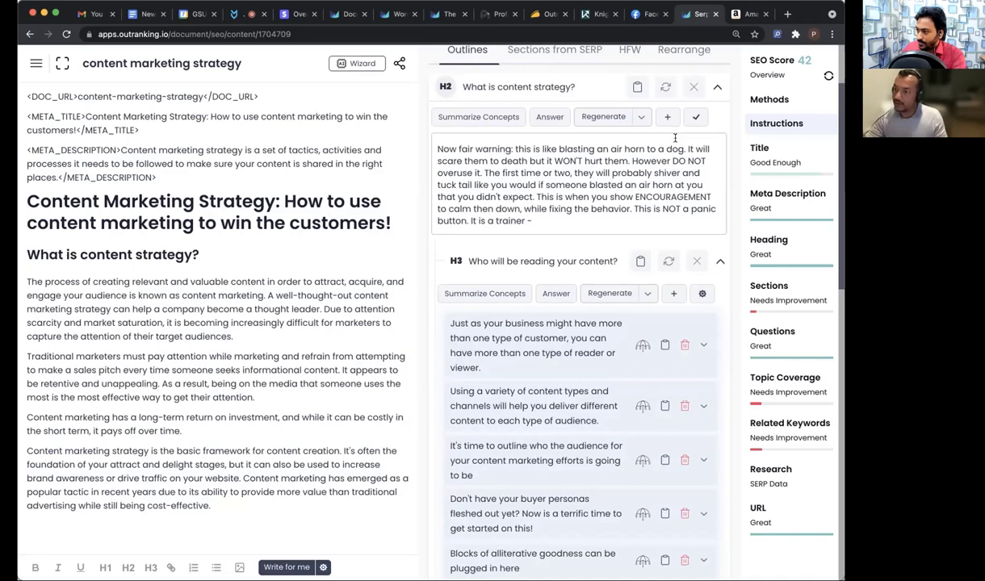
left_click(696, 119)
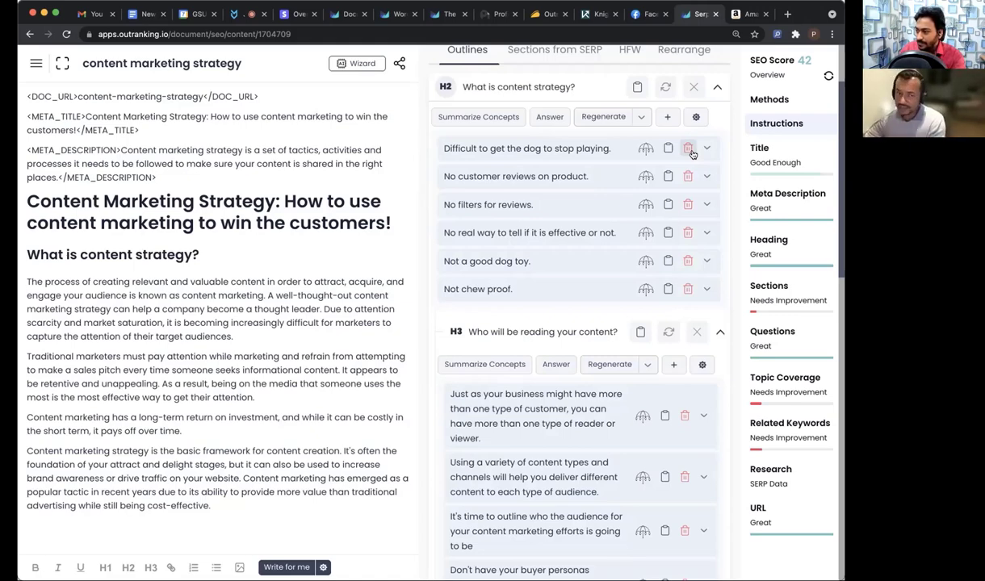
Step: Delete all the disadvantage concepts from the "What is content strategy?" section
left_click(688, 150)
left_click(687, 149)
left_click(687, 149)
left_click(688, 150)
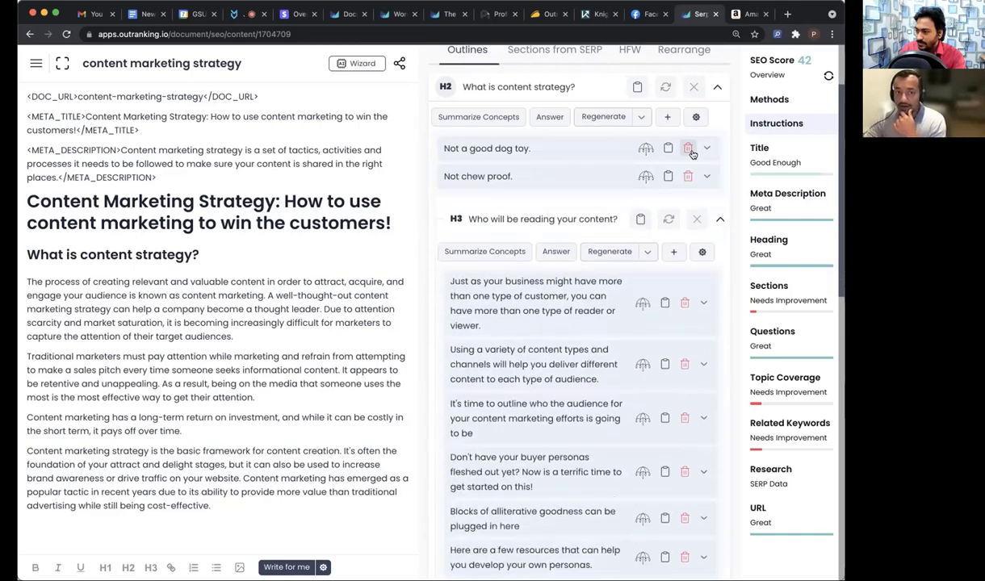
left_click(688, 150)
left_click(688, 149)
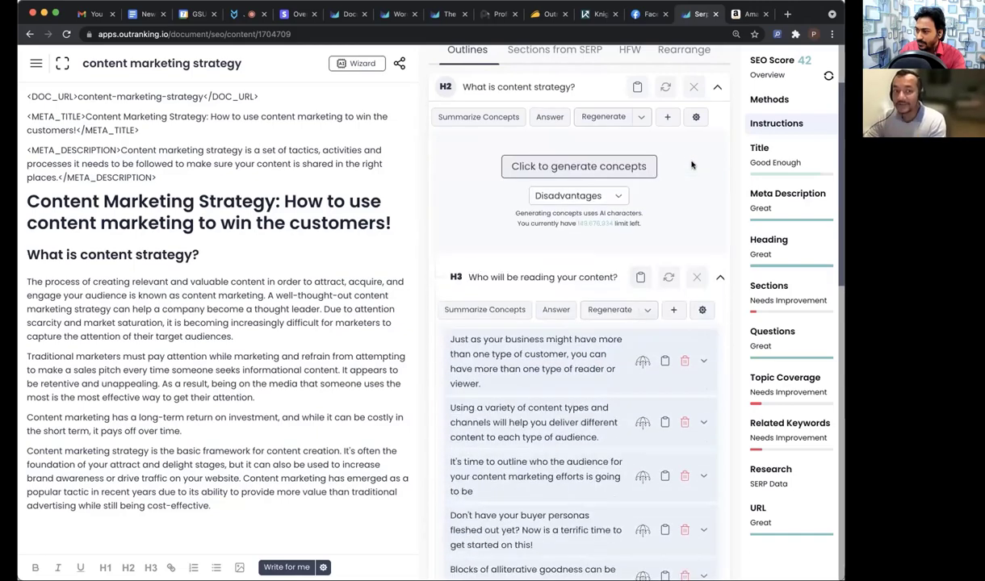
Step: Choose the FAQ template for the "What is content strategy?" section and copy the bulleted MODUS product description from the Amazon page
left_click(619, 196)
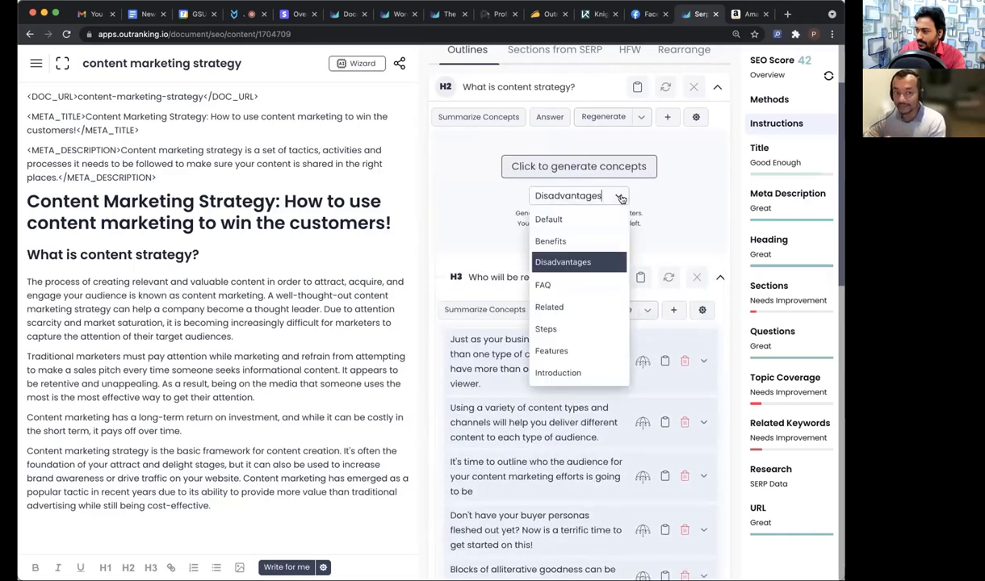
left_click(606, 282)
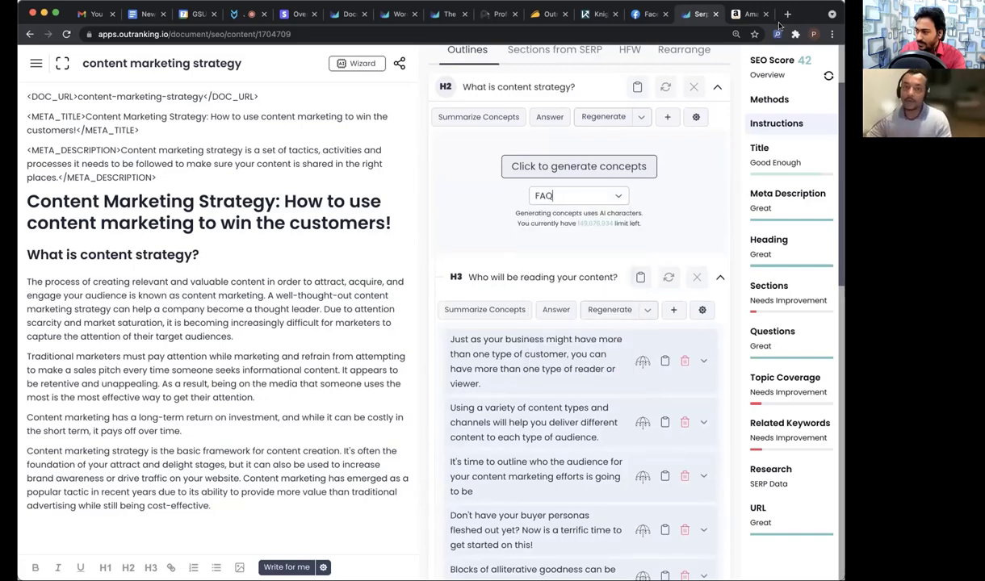
left_click(749, 14)
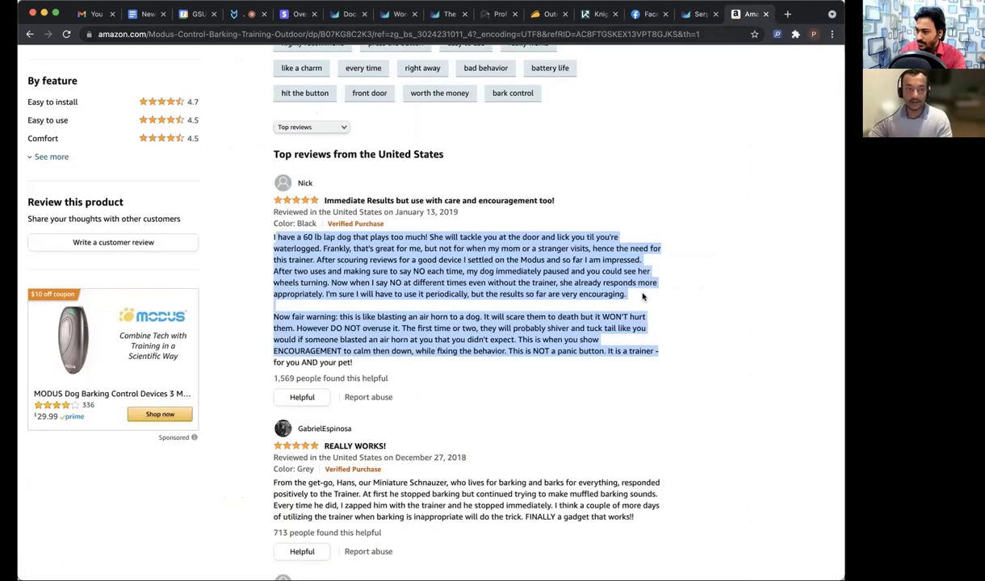
scroll(682, 228, "up", 15)
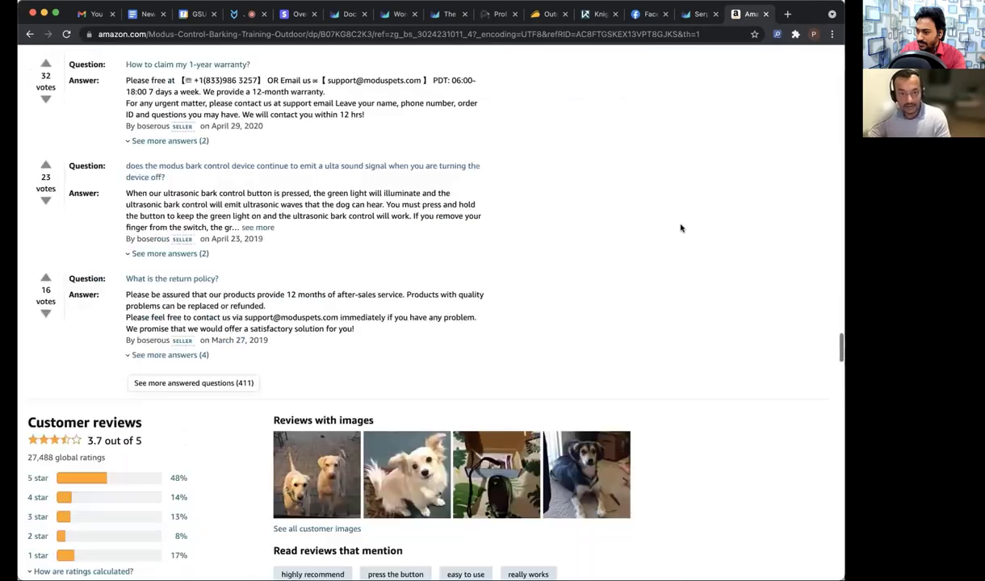
scroll(682, 227, "up", 20)
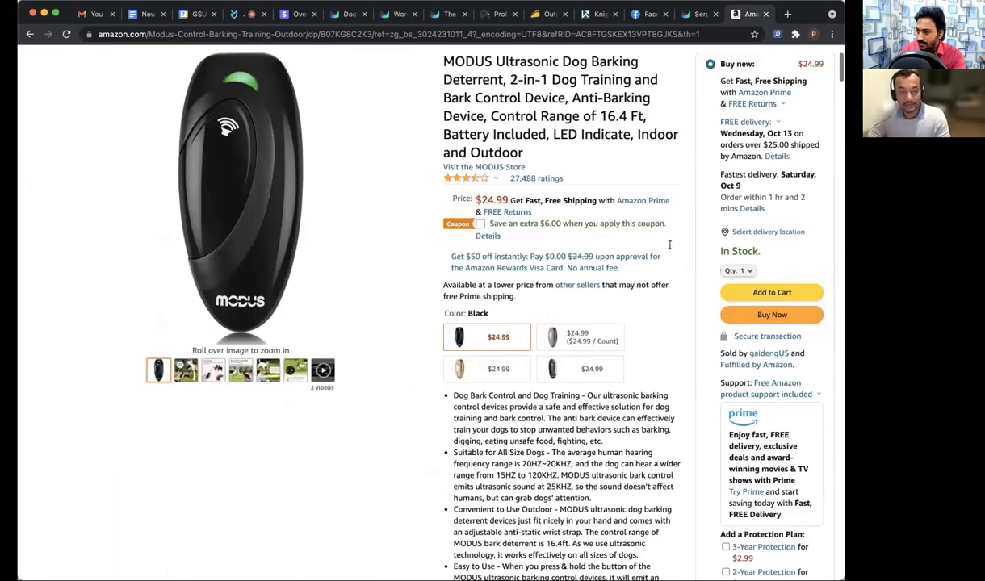
scroll(669, 245, "down", 5)
left_click_drag(450, 115, 629, 425)
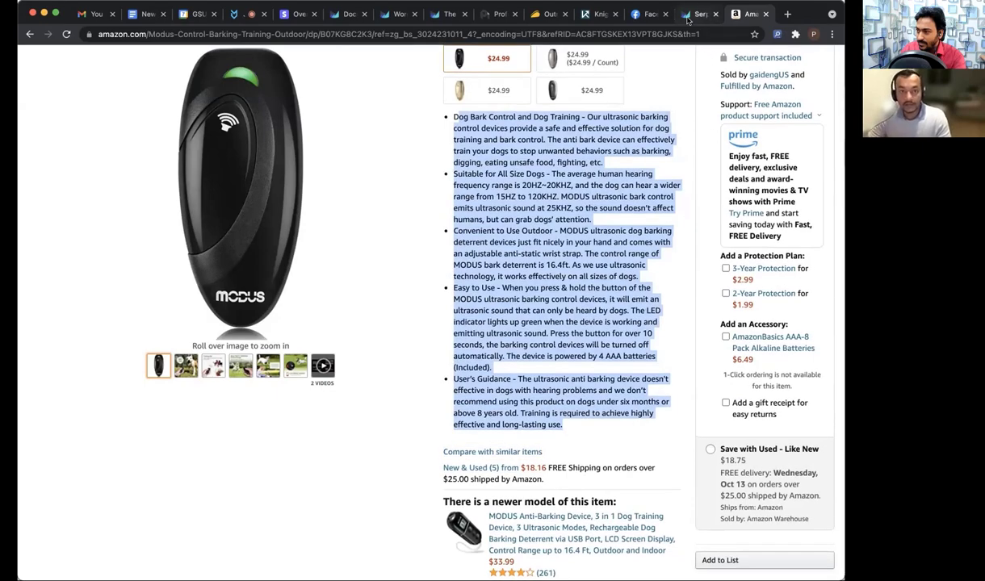
Step: Back in Outranking, replace the source text of the "What is content strategy?" section with the copied product description and save it
left_click(698, 13)
left_click(696, 117)
left_click(659, 176)
key("super+a")
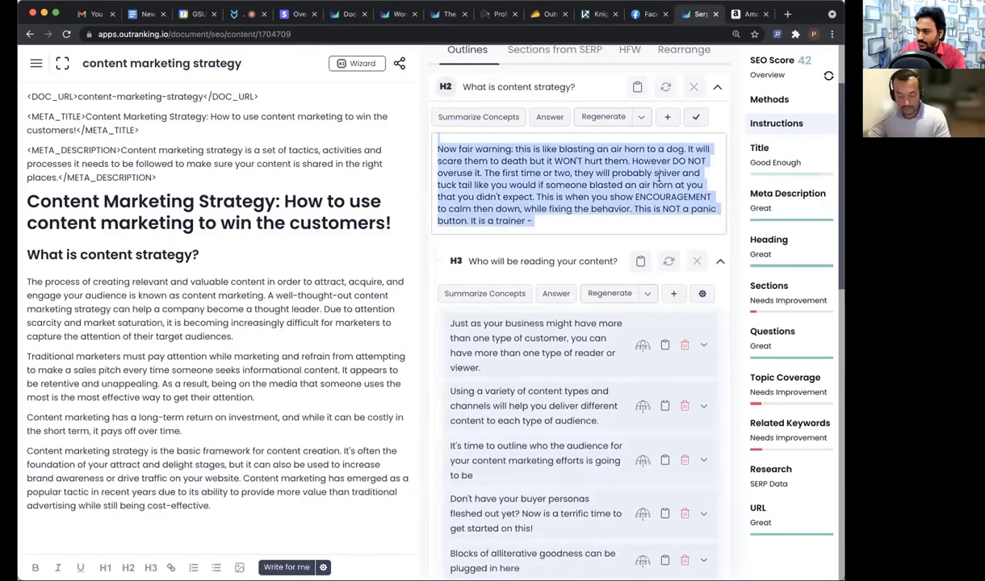
key("super+v")
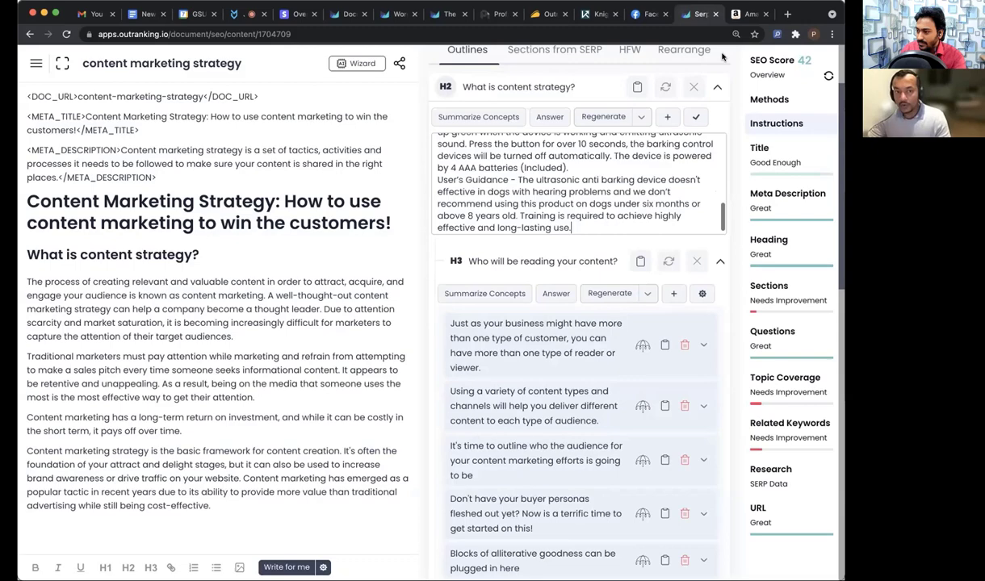
left_click(695, 117)
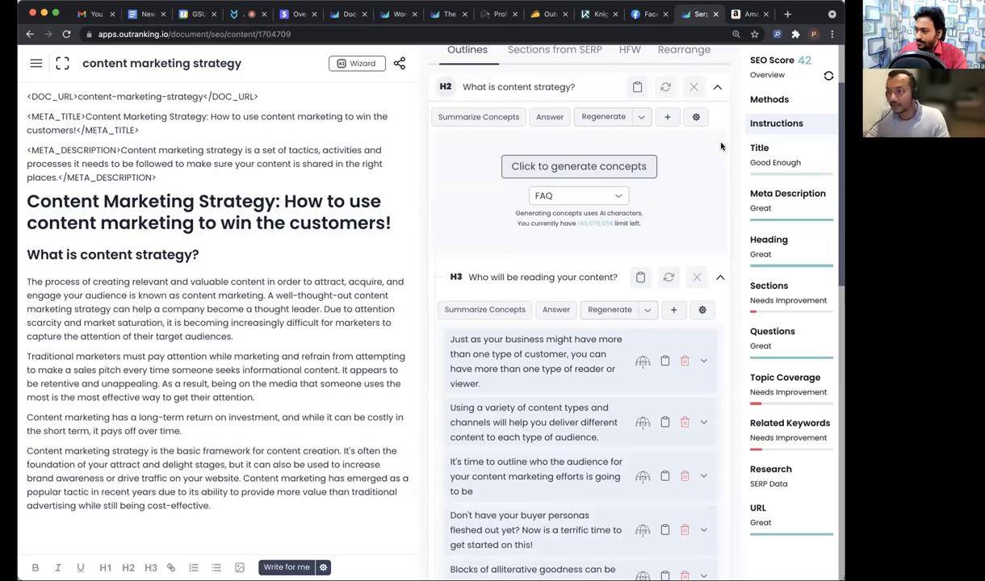
Step: Generate FAQ concepts for the "What is content strategy?" section and delete the question "What is a content strategy?"
left_click(585, 167)
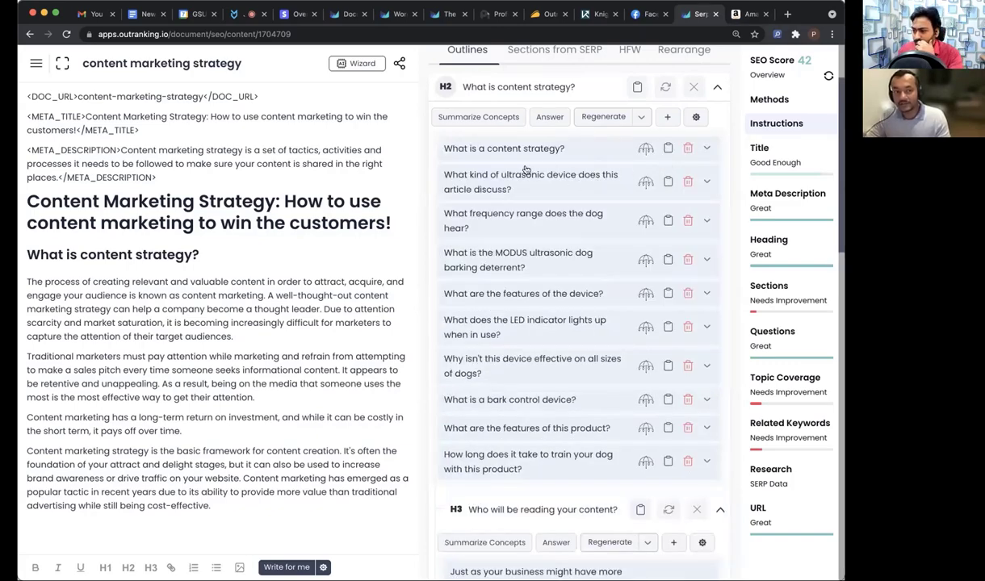
left_click(688, 150)
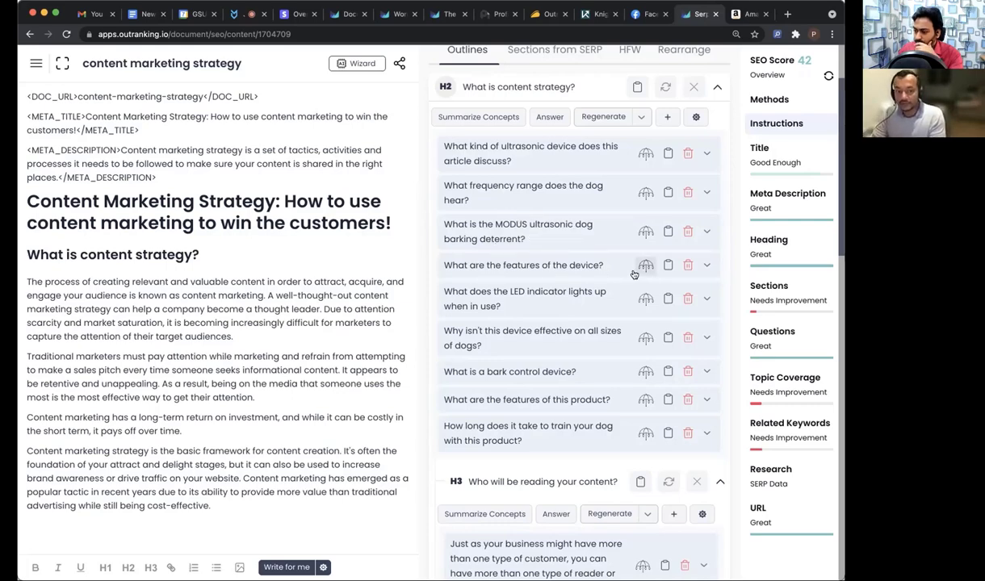
Step: Convert the question "What are the features of the device?" to an H3 section and check its source text
left_click(705, 269)
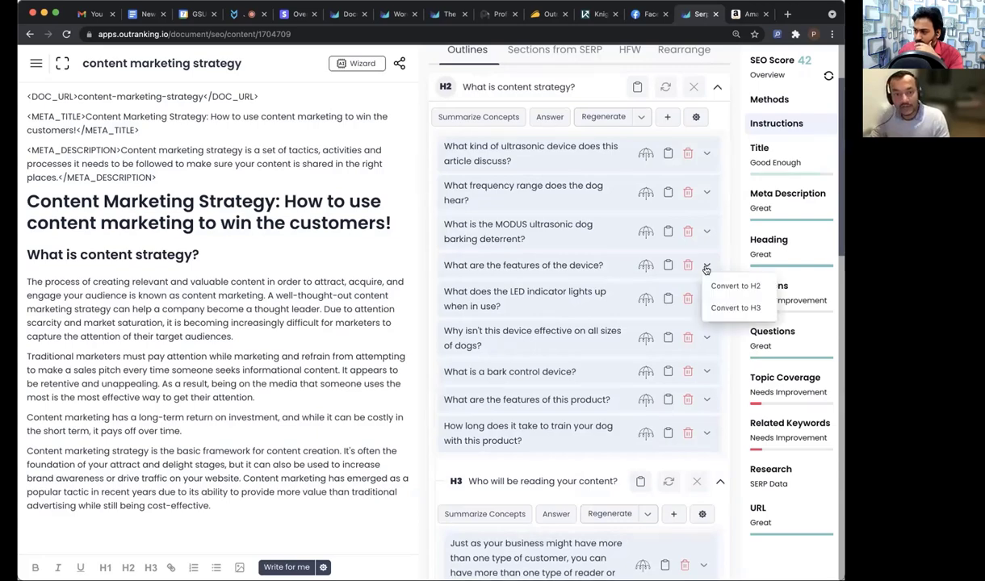
left_click(736, 306)
scroll(520, 278, "down", 4)
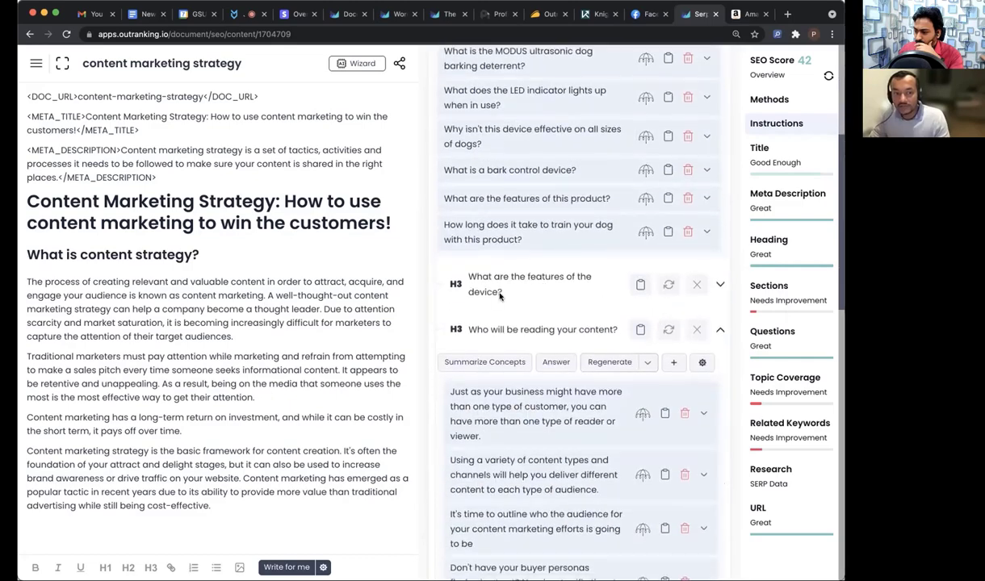
left_click(690, 279)
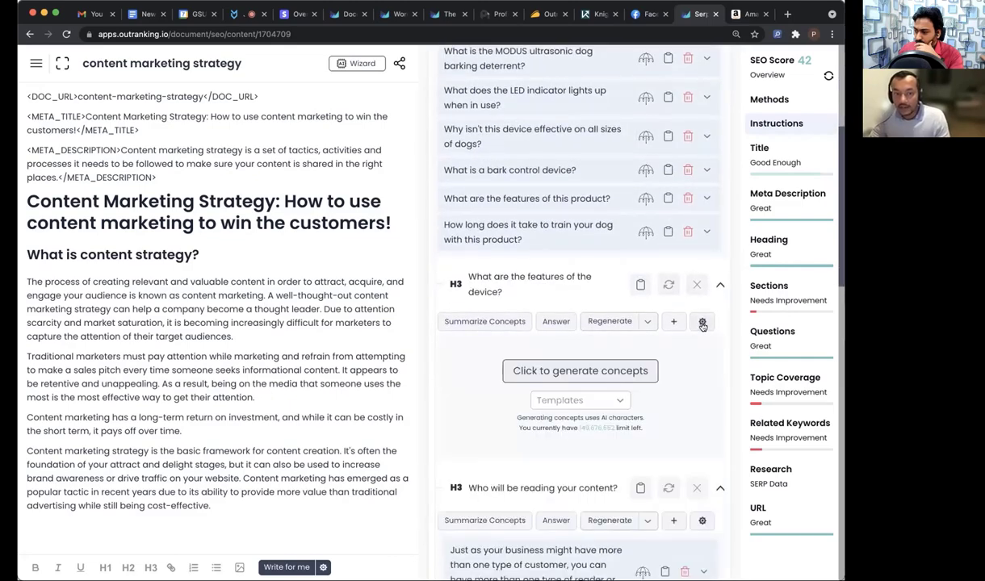
left_click(702, 322)
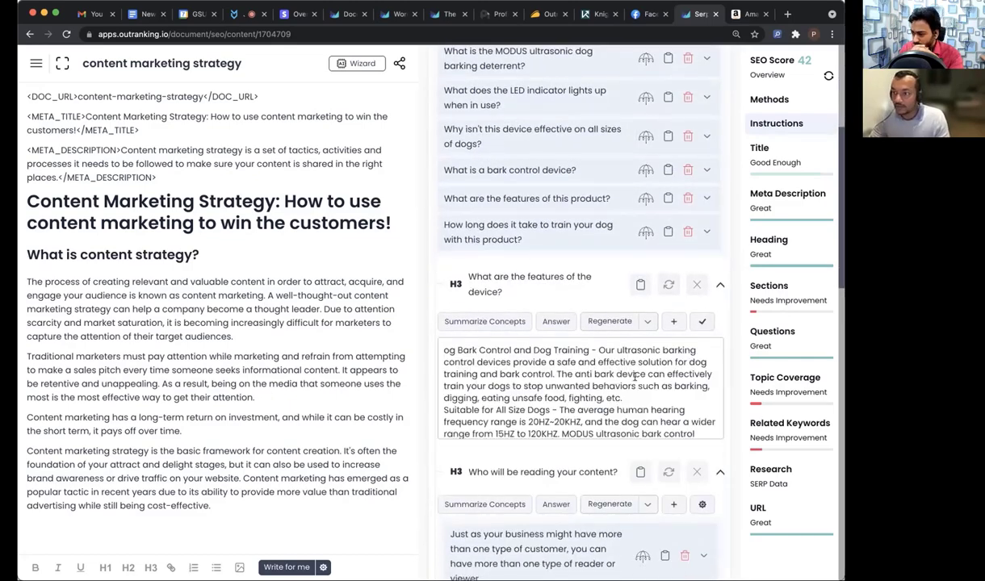
left_click(702, 322)
Step: Generate concepts for the "What are the features of the device?" section with the Related template and look them over
left_click(619, 400)
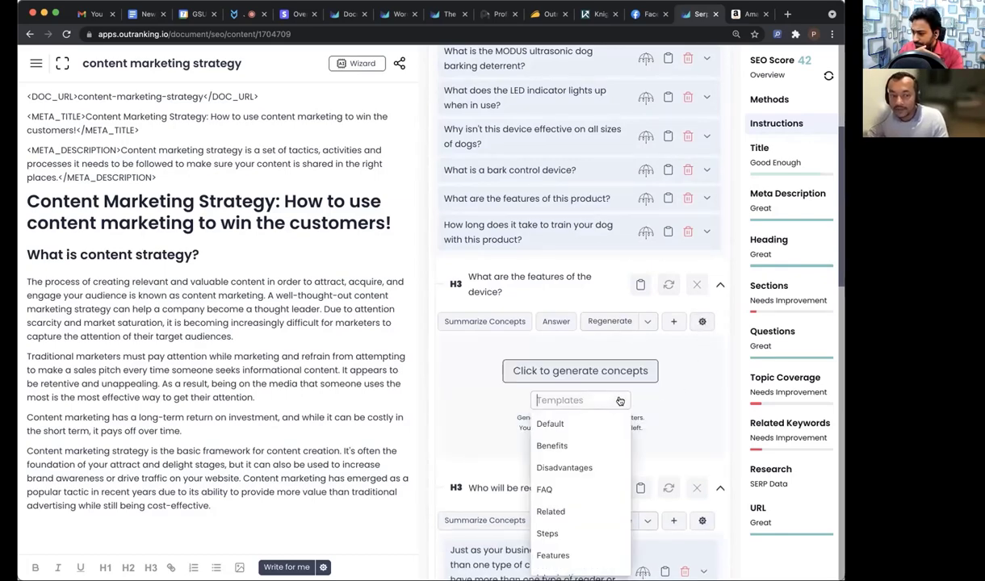
left_click(565, 511)
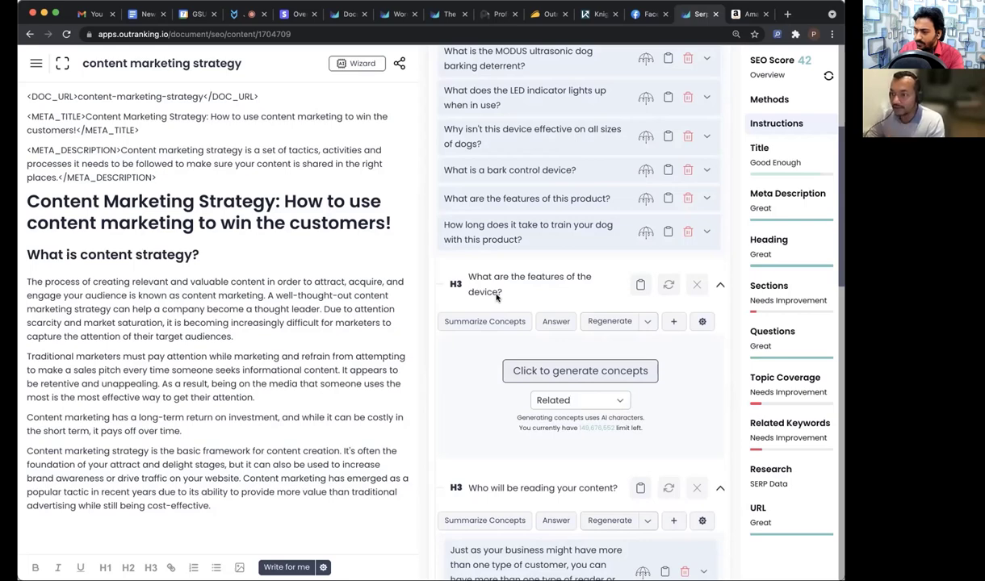
left_click(590, 378)
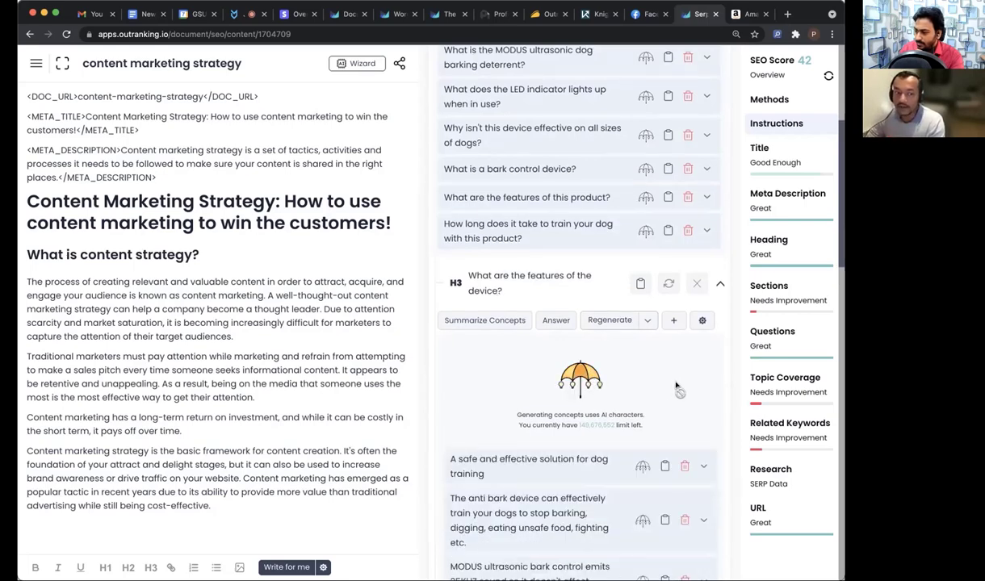
scroll(676, 388, "down", 2)
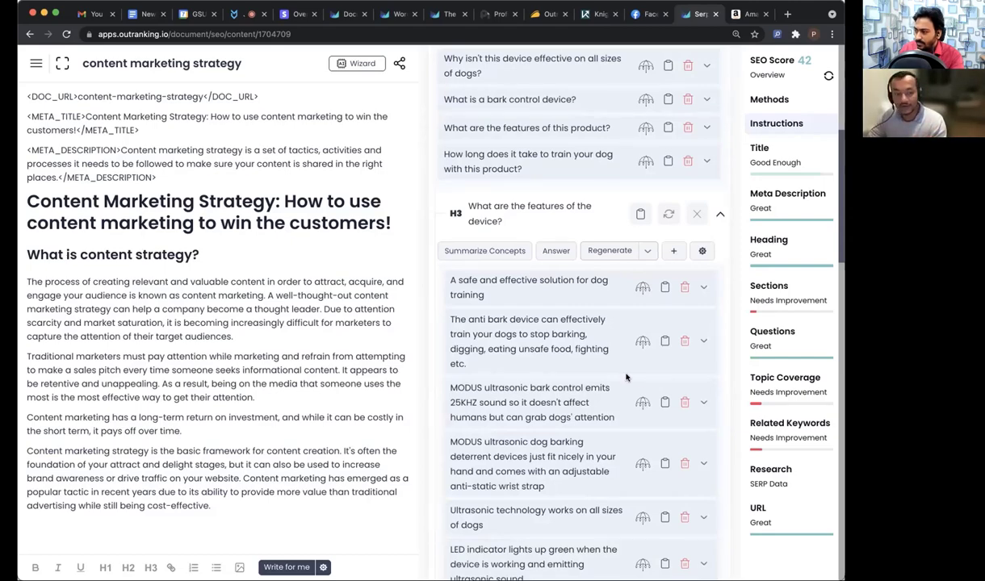
scroll(624, 377, "down", 2)
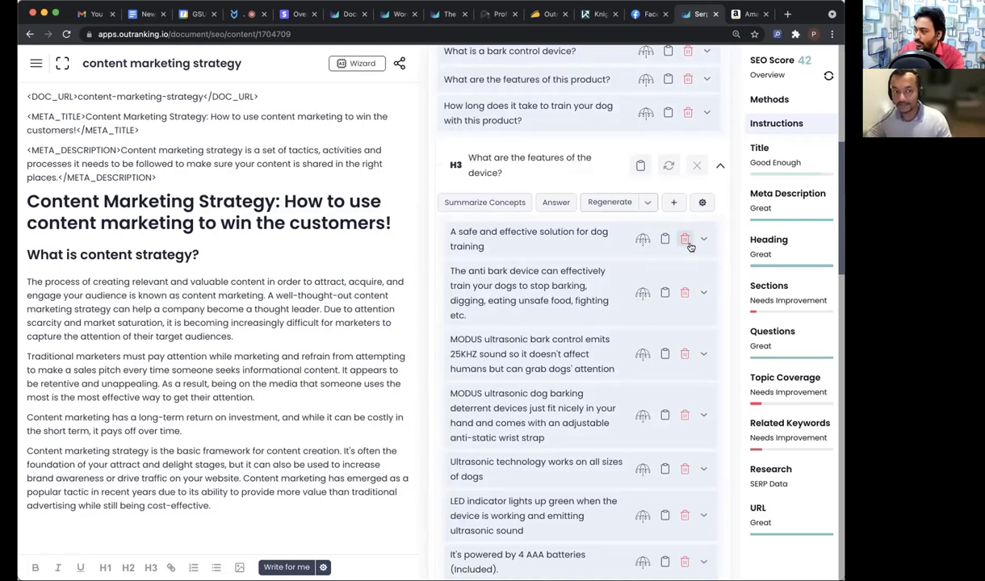
scroll(690, 247, "up", 5)
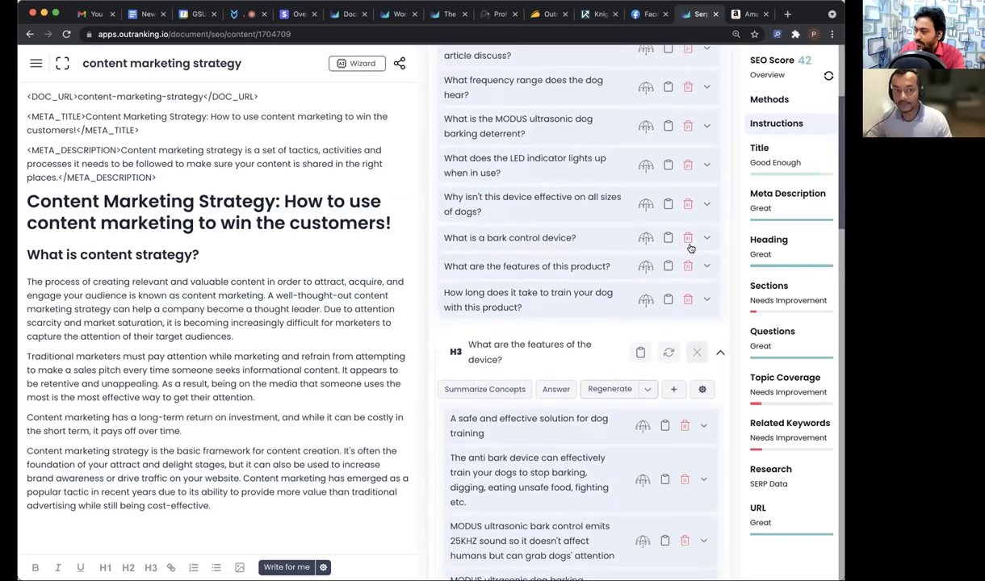
scroll(688, 247, "down", 2)
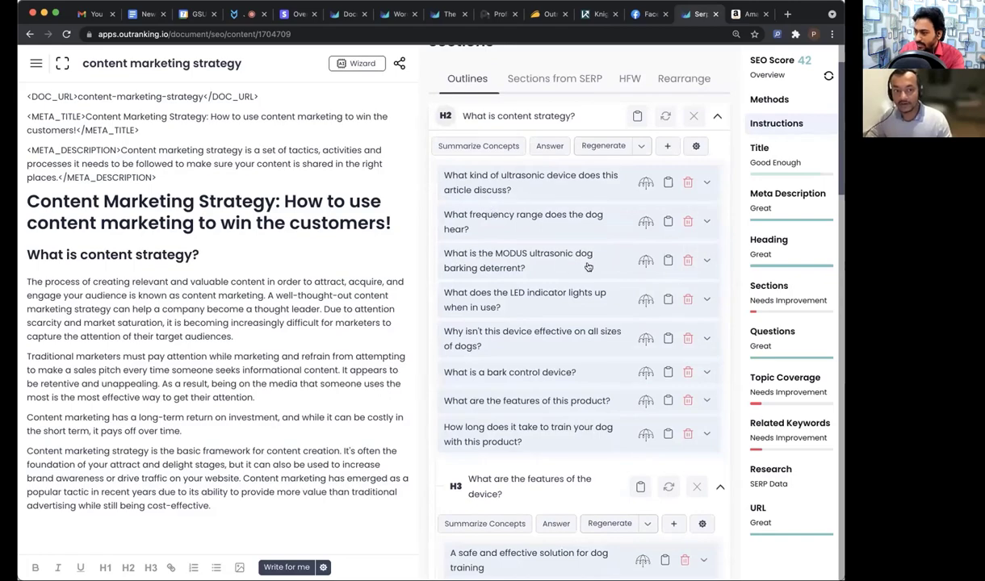
Step: Convert "What is the MODUS ultrasonic dog barking deterrent?" to an H3 section and generate its concepts without choosing a template
left_click(706, 260)
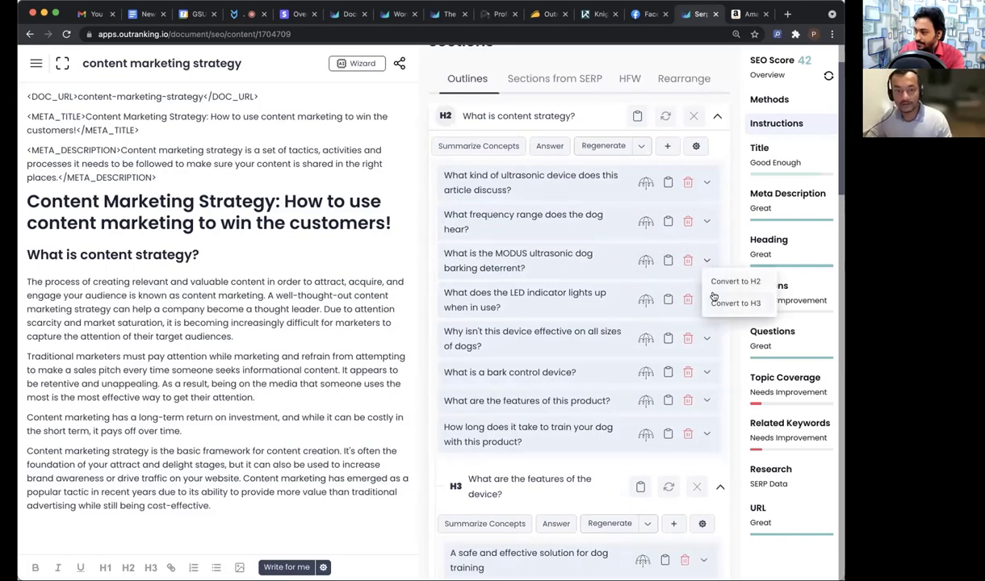
left_click(730, 305)
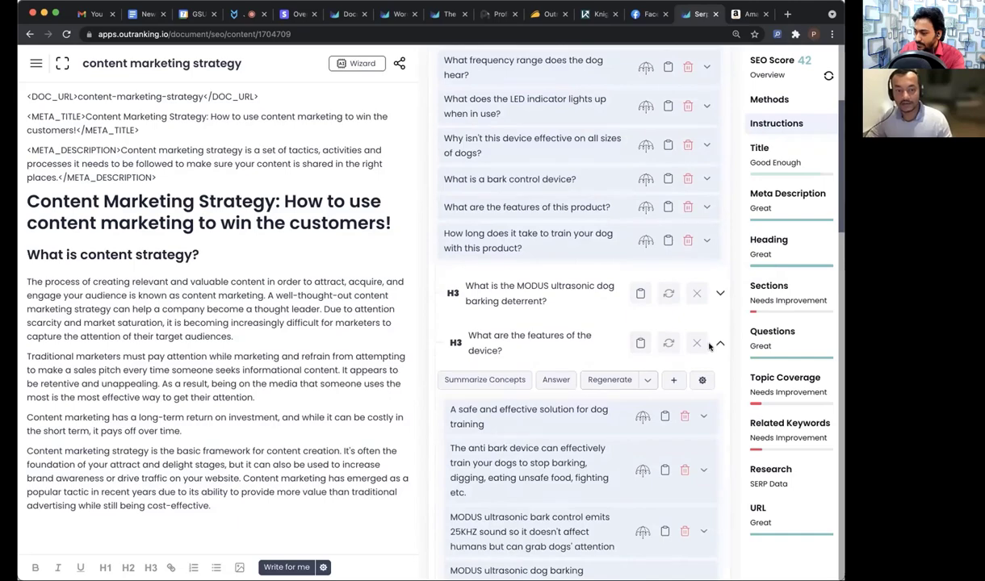
left_click(718, 341)
left_click(720, 293)
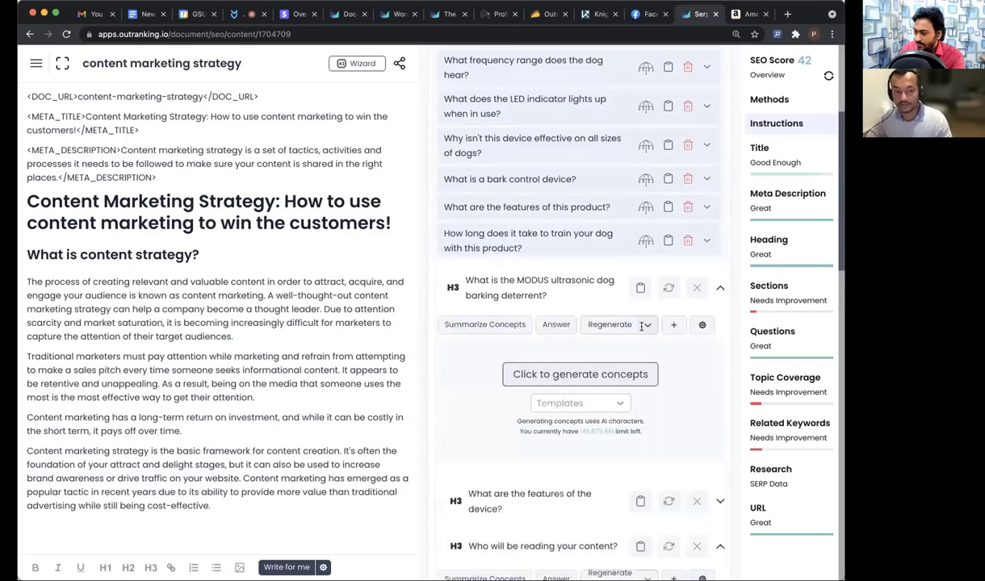
scroll(549, 272, "down", 2)
left_click(513, 252)
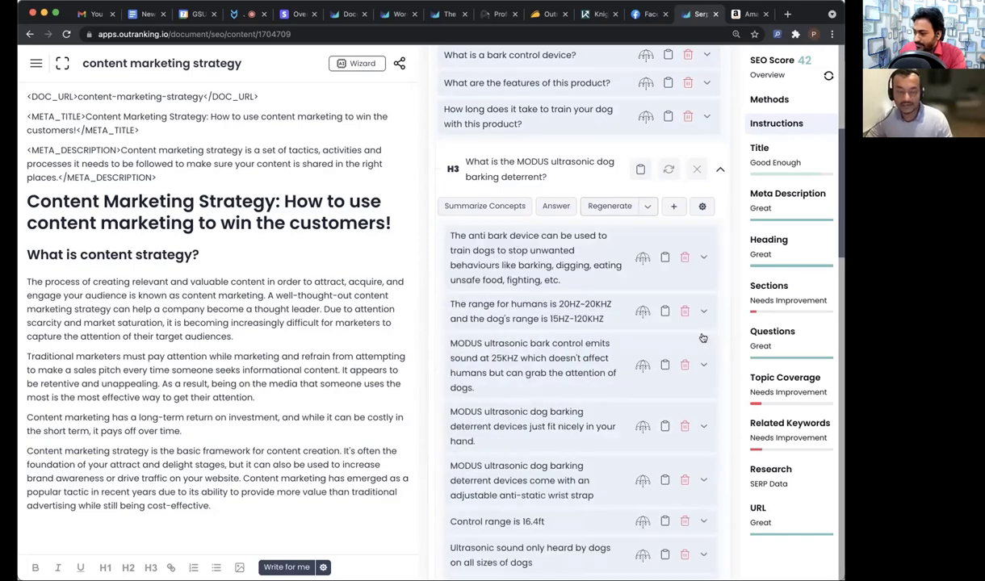
Step: Delete all the concepts from the "What is the MODUS ultrasonic dog barking deterrent?" section
left_click(684, 258)
left_click(684, 258)
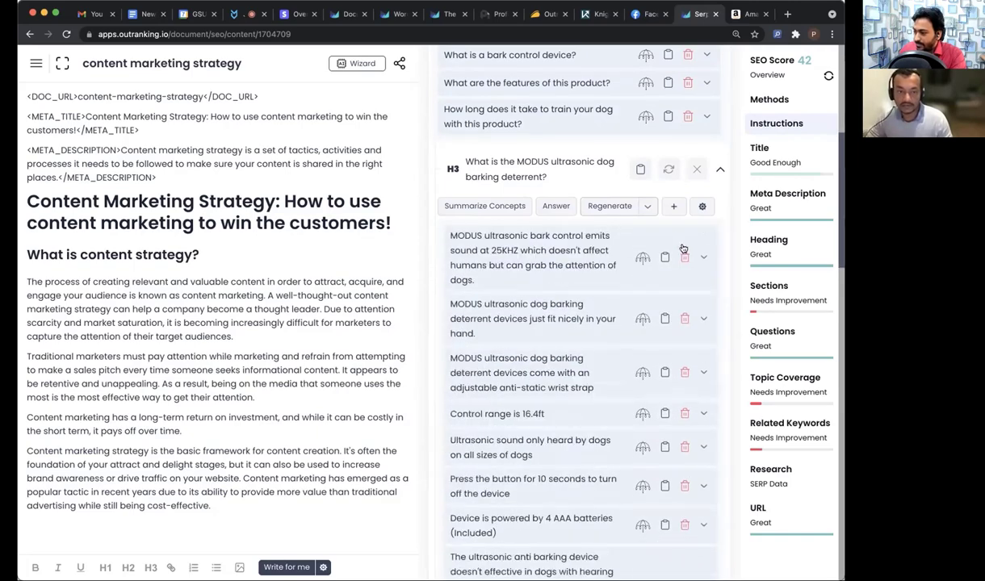
left_click(684, 258)
left_click(683, 250)
left_click(684, 250)
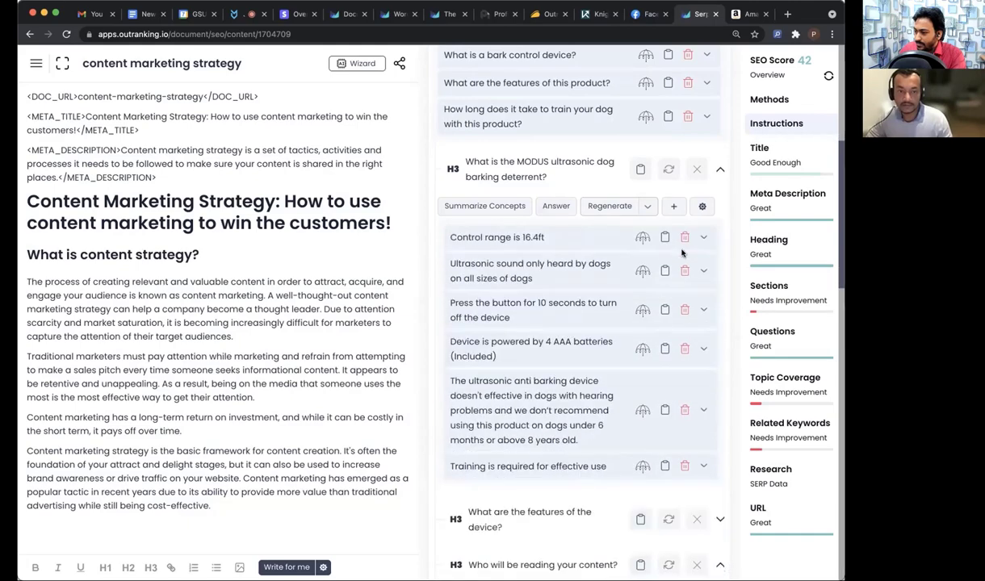
left_click(683, 238)
left_click(684, 242)
left_click(683, 242)
left_click(683, 242)
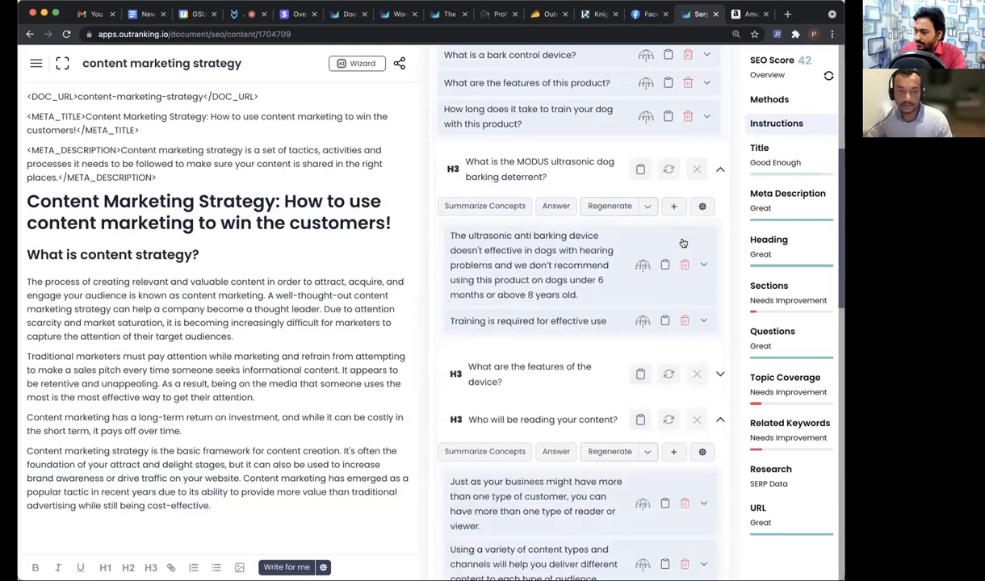
left_click(683, 267)
left_click(684, 236)
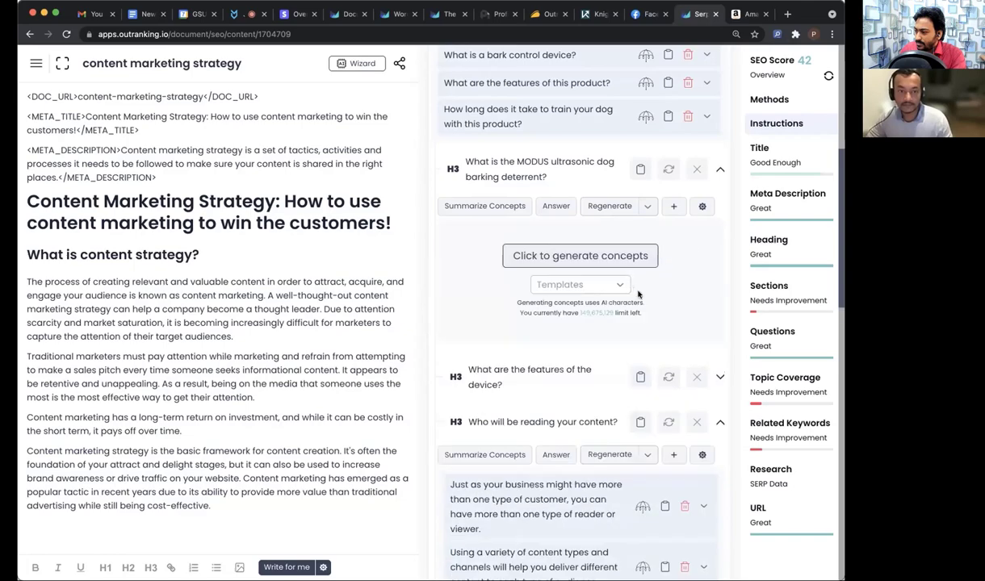
Step: Generate concepts for the "What is the MODUS ultrasonic dog barking deterrent?" section with the Related template
left_click(621, 287)
left_click(581, 396)
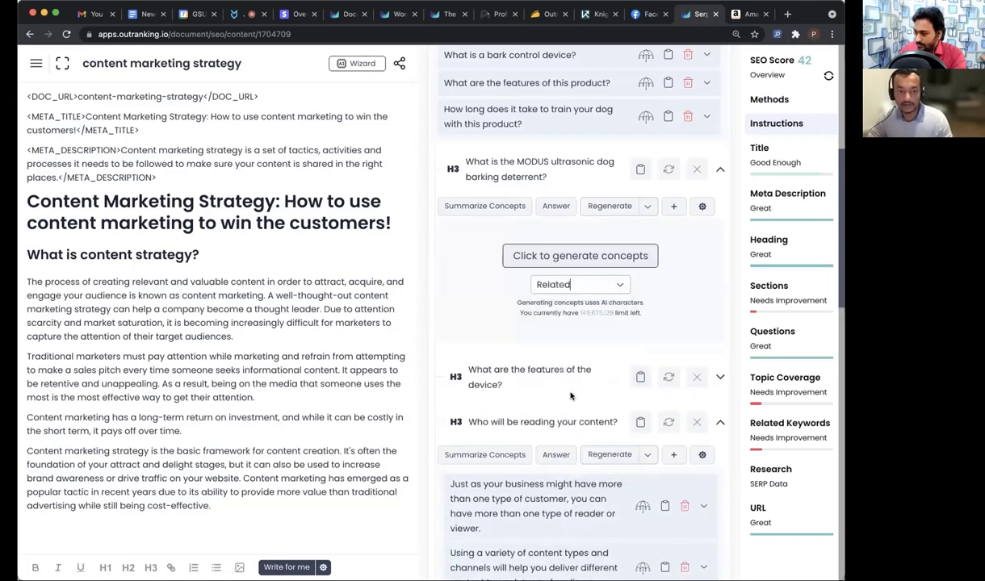
left_click(579, 256)
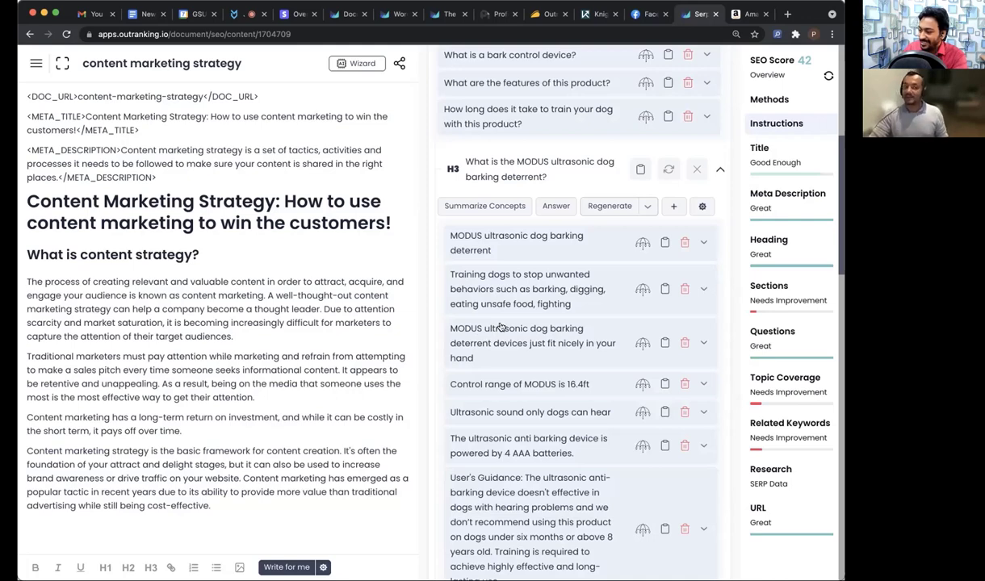
Step: Mark the concepts about the MODUS barking deterrent, its fit in the hand, the 16.4ft control range and the ultrasonic sound only dogs hear
scroll(516, 193, "down", 1)
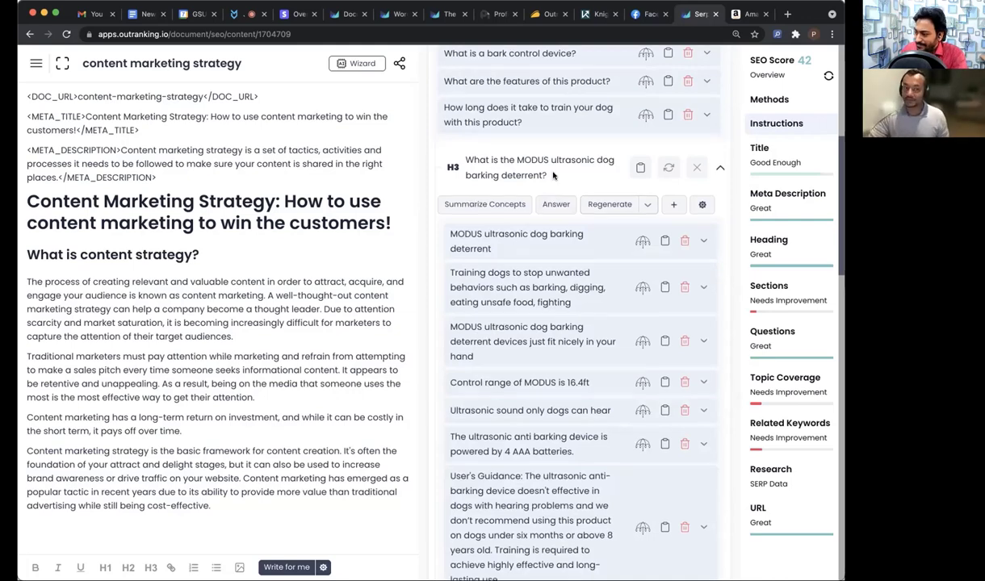
left_click(641, 242)
left_click(642, 342)
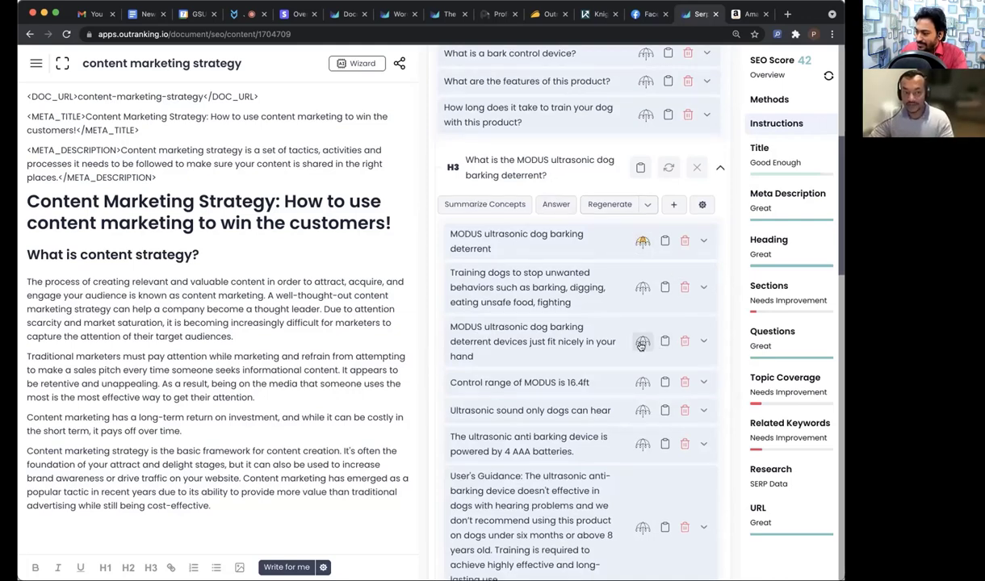
left_click(641, 384)
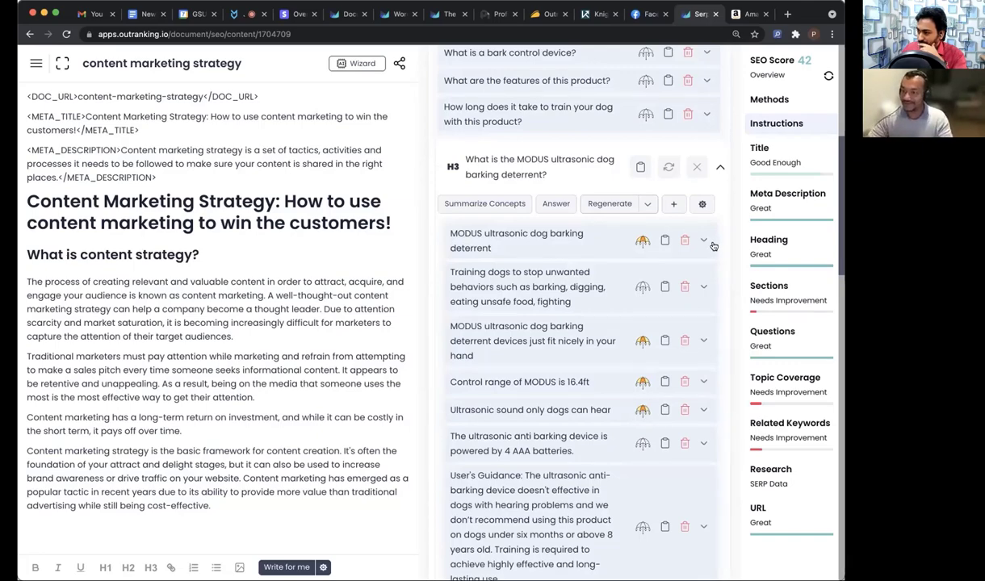
Step: Switch to the Amazon product tab and open the outranking YouTube channel in it
left_click(747, 14)
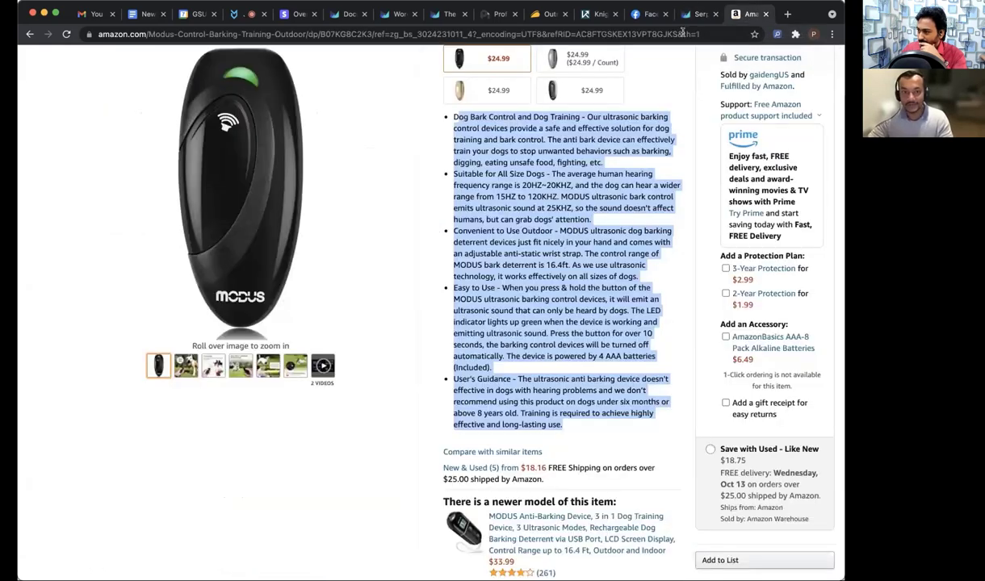
left_click(682, 32)
type("youtube.com")
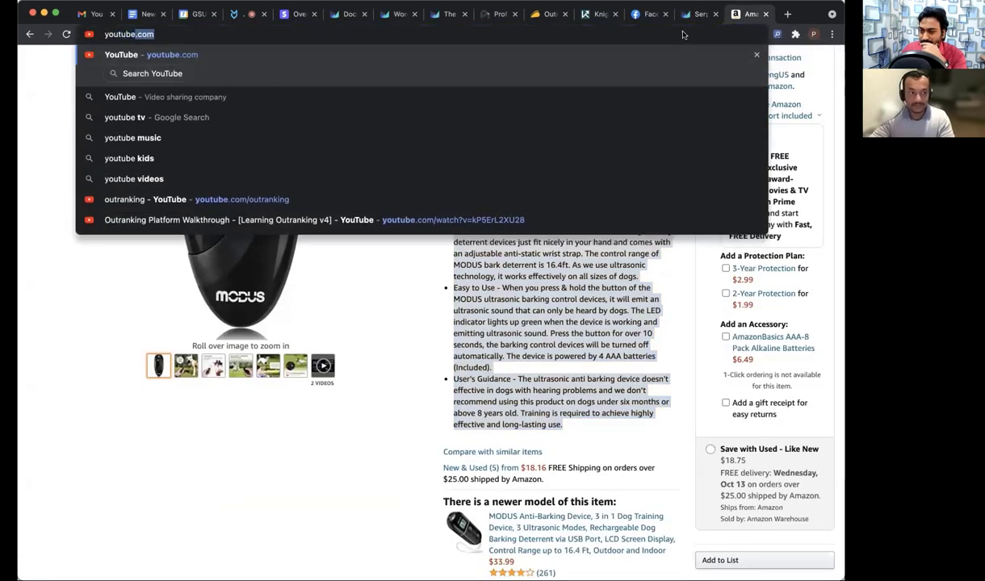
left_click(578, 197)
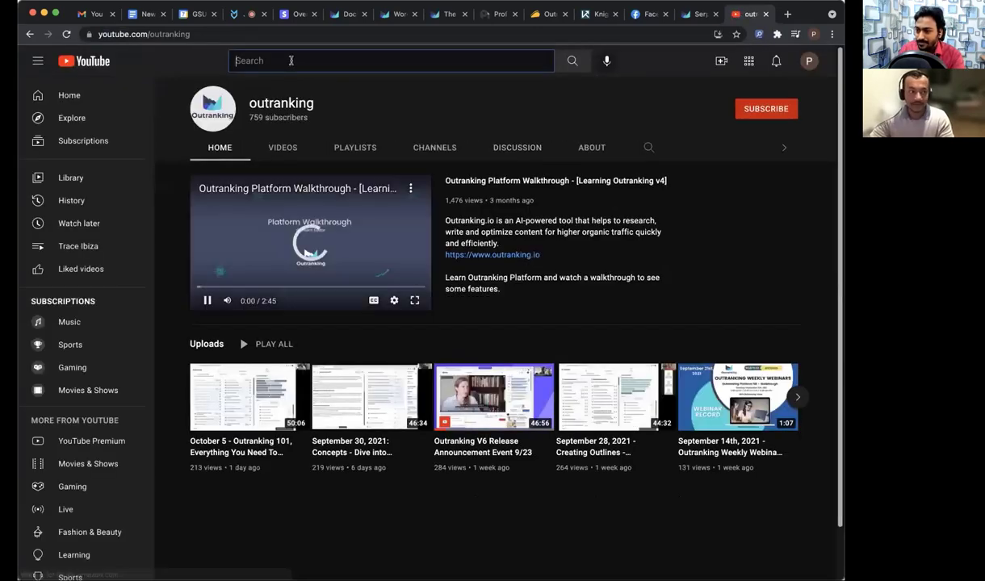
Step: Search YouTube for the creator's first name and open the video comparing Postpace, Frase, Marketmuse, Blogely and Writerzen for content research
left_click(290, 59)
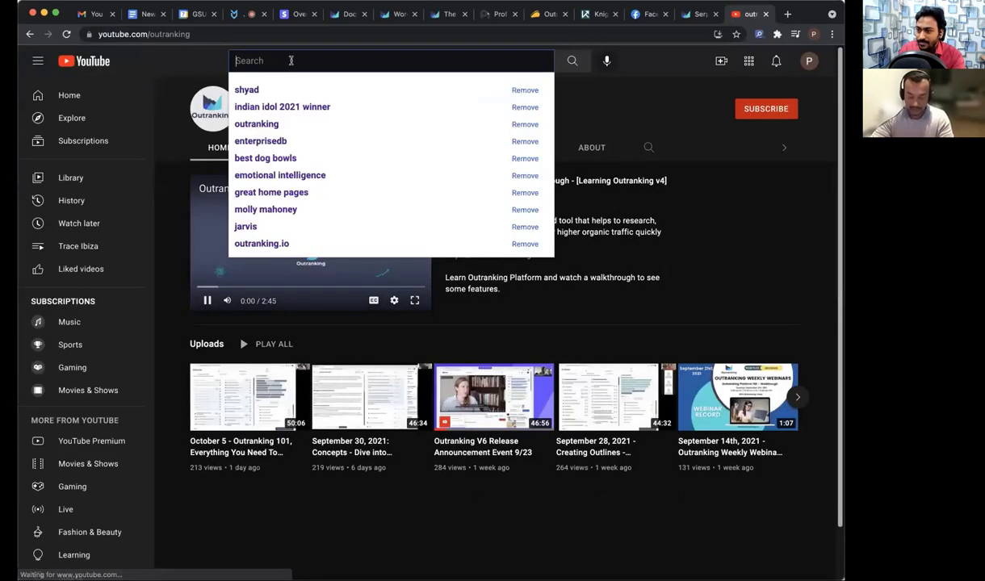
type("aiston")
key("Return")
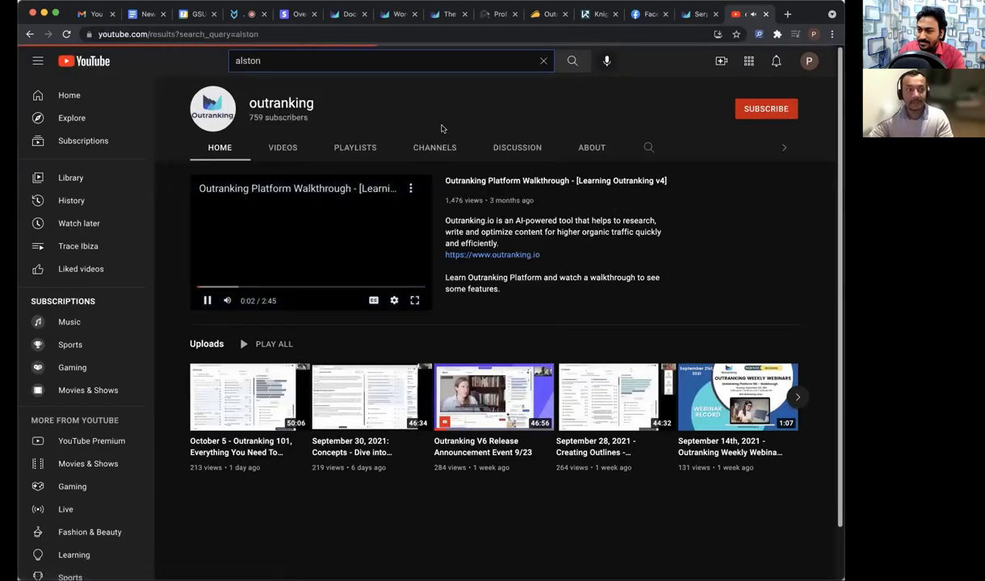
scroll(614, 307, "down", 1)
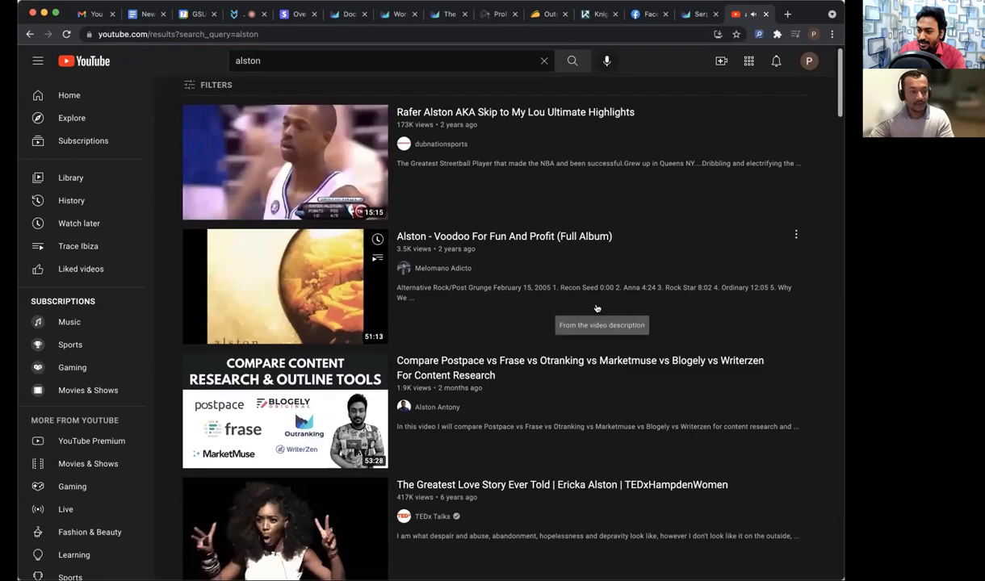
left_click(419, 374)
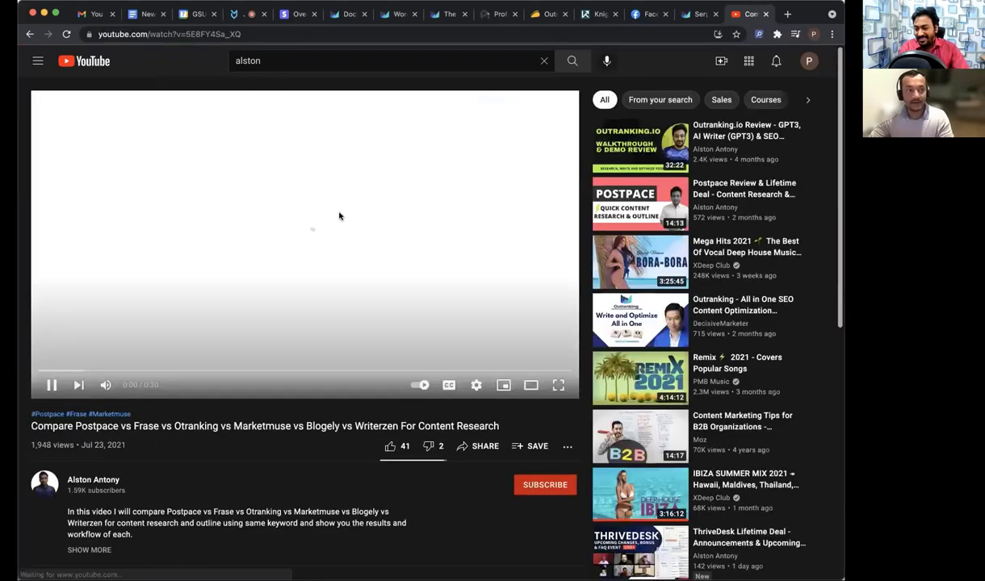
Step: Mute the comparison video and skip the advertisement playing before it
left_click(398, 264)
left_click(176, 353)
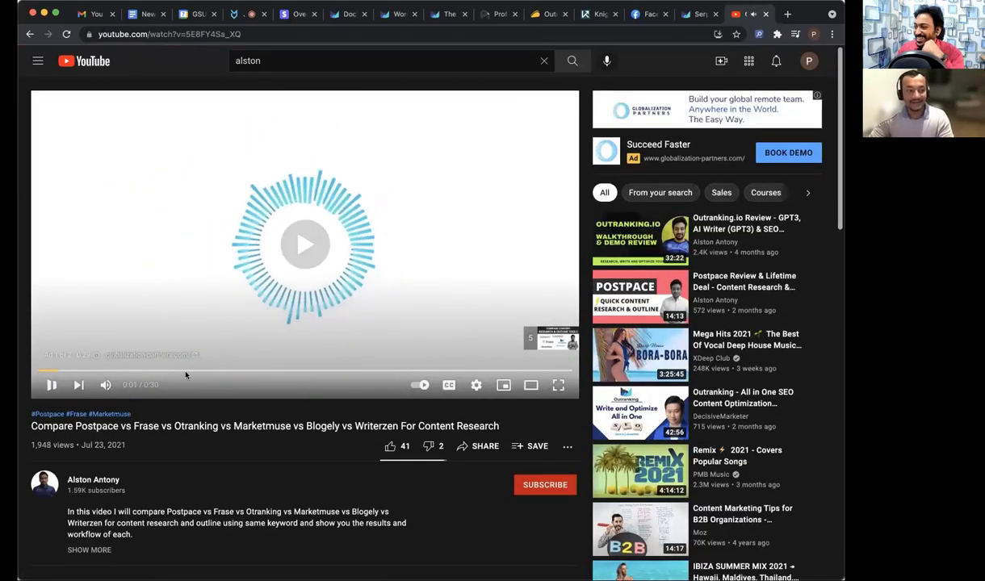
left_click(105, 386)
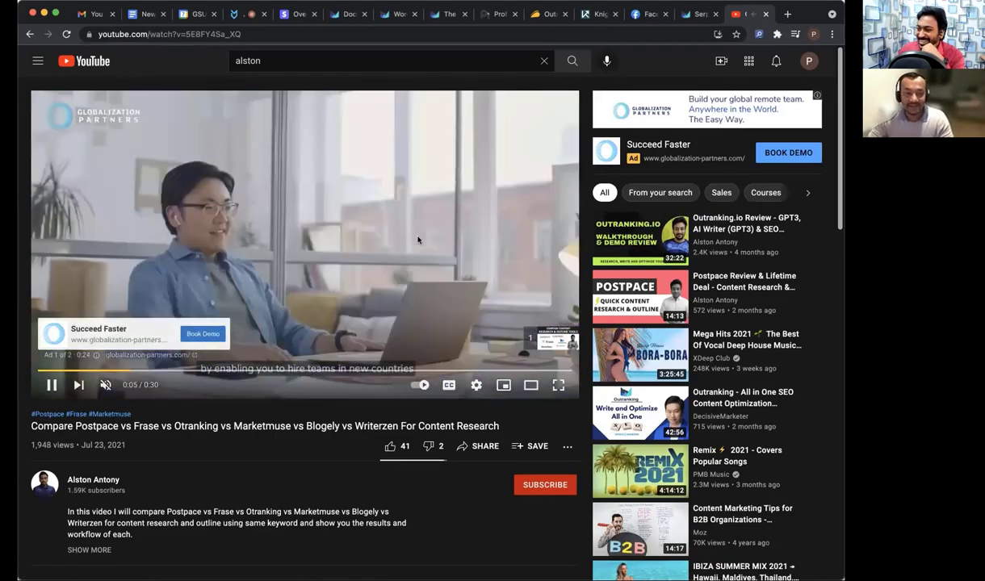
left_click(544, 339)
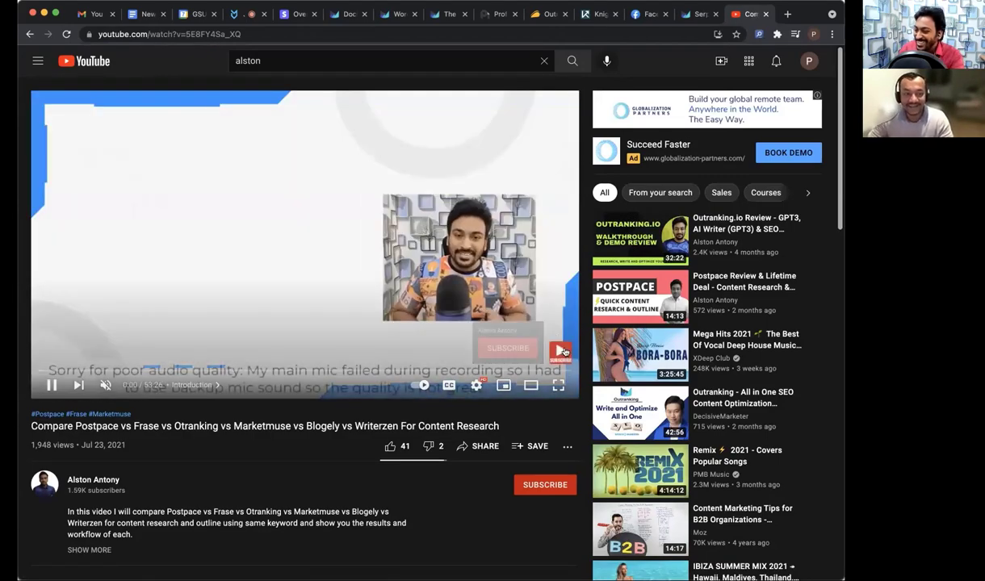
Step: Open the video's transcript and turn off its timestamps
left_click(567, 446)
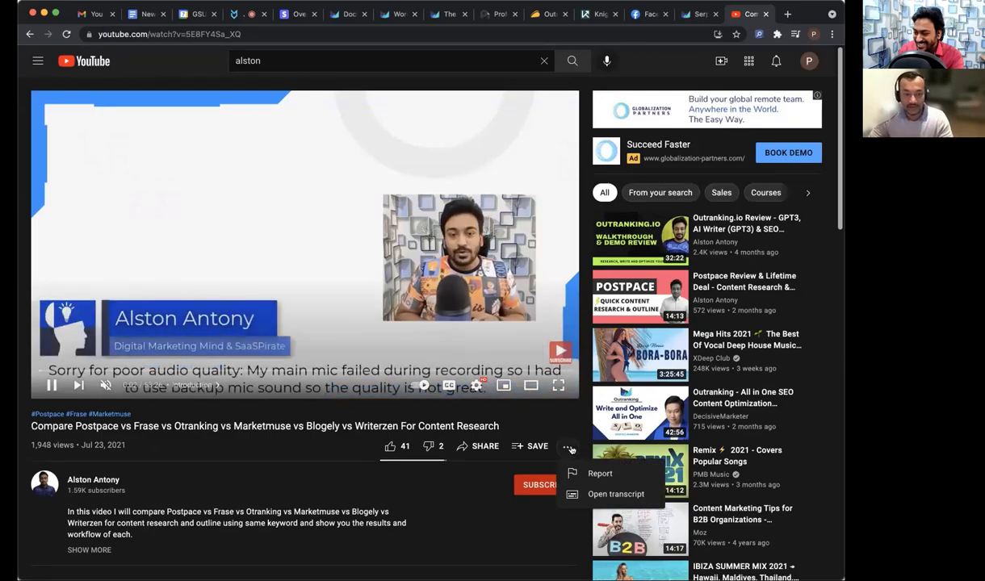
left_click(615, 495)
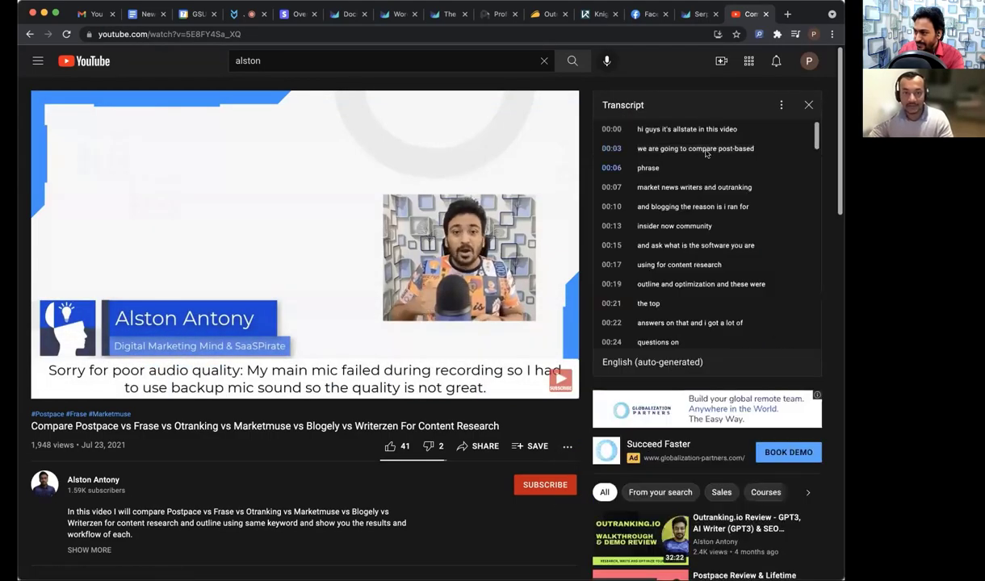
left_click(780, 105)
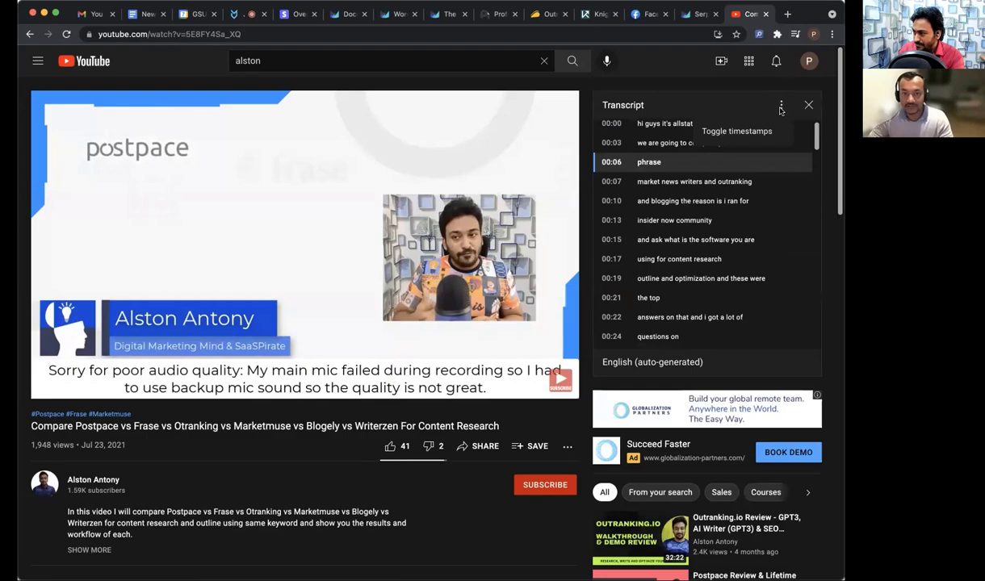
left_click(742, 129)
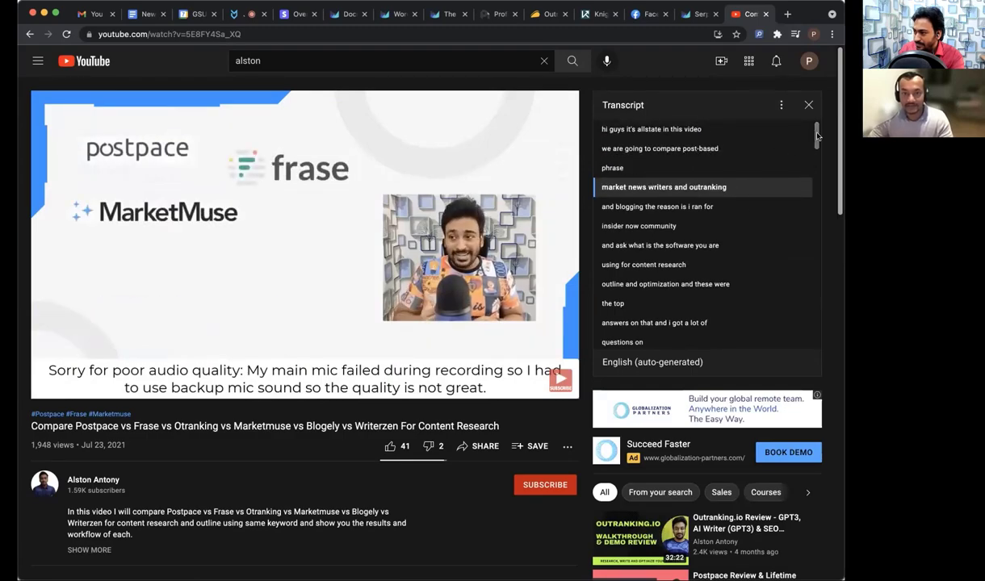
Step: Select a long passage of the transcript, ending in the line "all these things so it shows the"
scroll(809, 263, "down", 5)
scroll(809, 263, "up", 10)
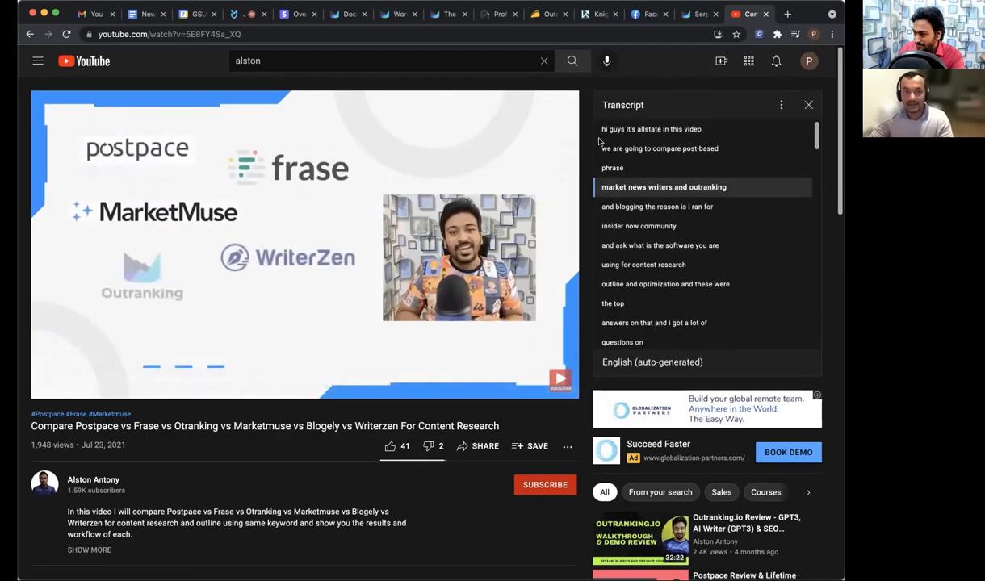
left_click_drag(615, 169, 668, 301)
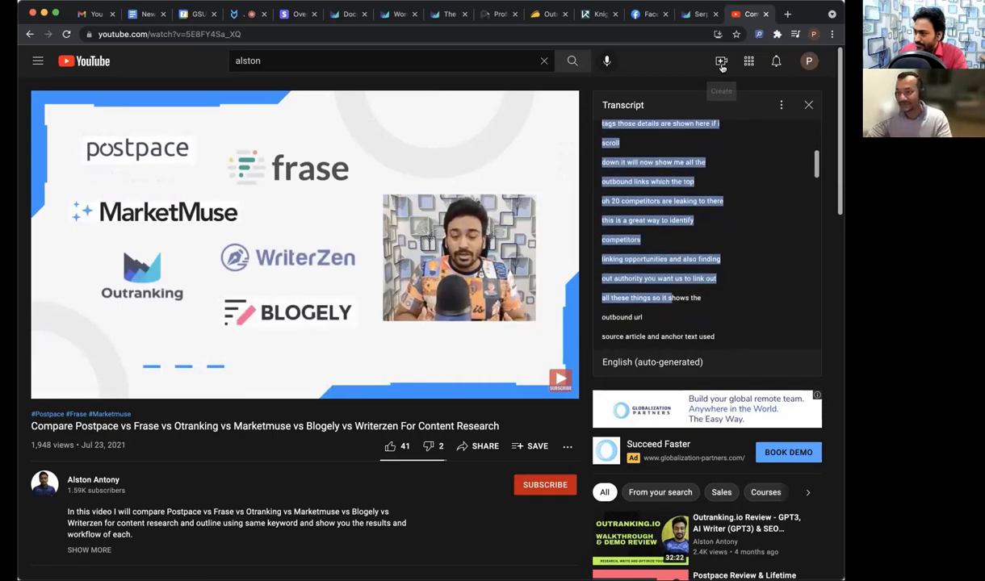
Step: In Outranking's Research, exclude blog.hubspot.com and the first contentmarketinginstitute.com entry, and view the form for adding a URL to scrape
left_click(699, 14)
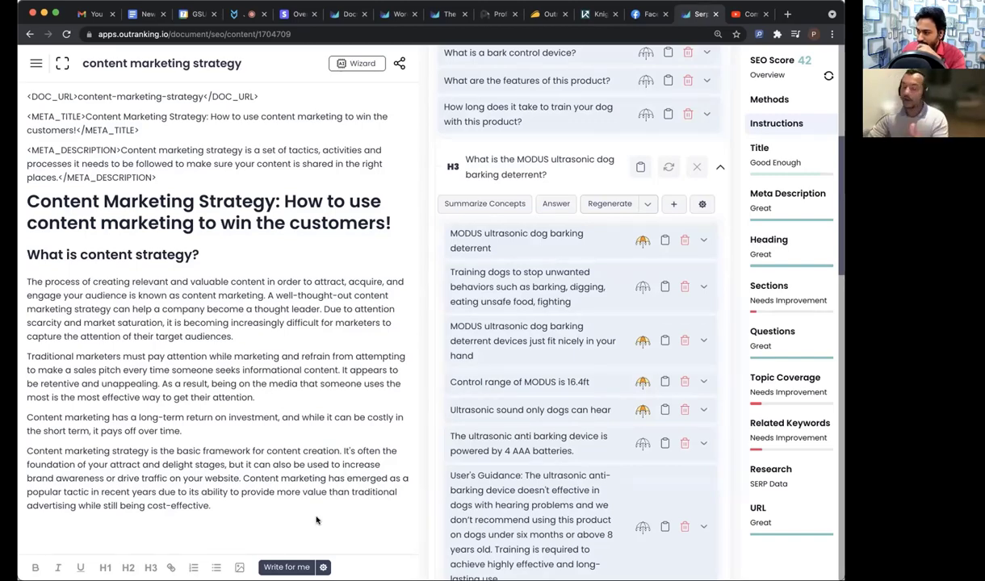
left_click(797, 482)
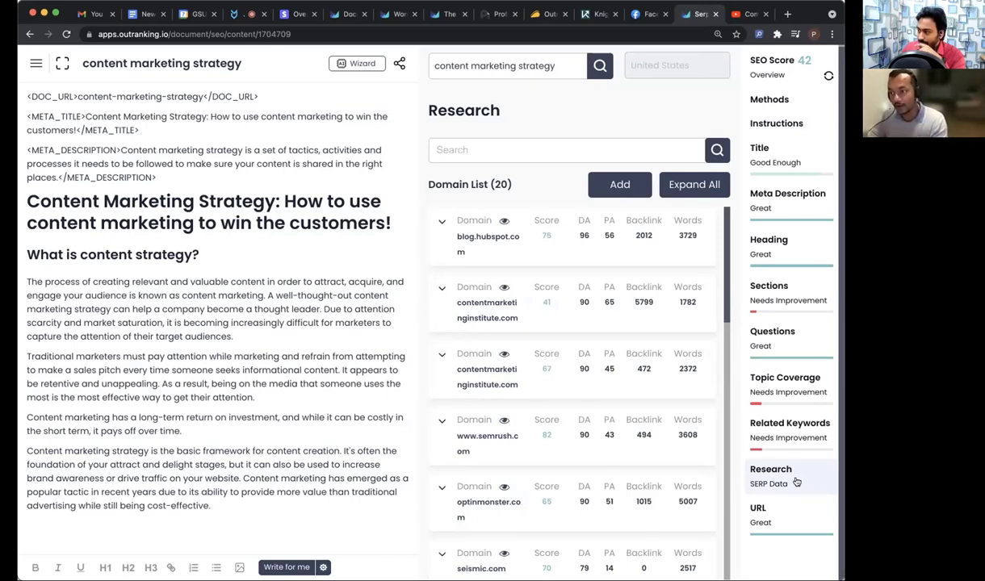
left_click(504, 222)
left_click(504, 288)
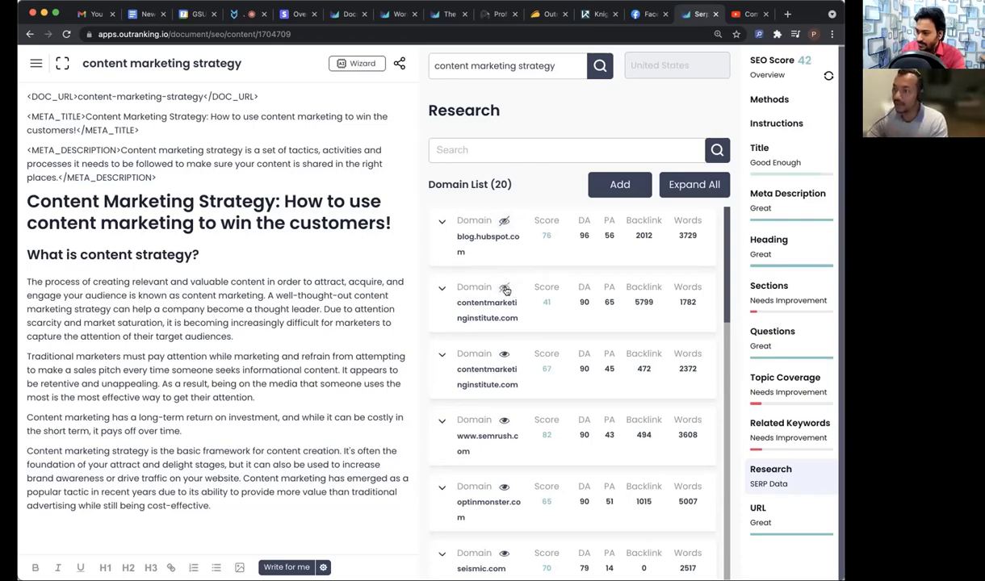
left_click(620, 184)
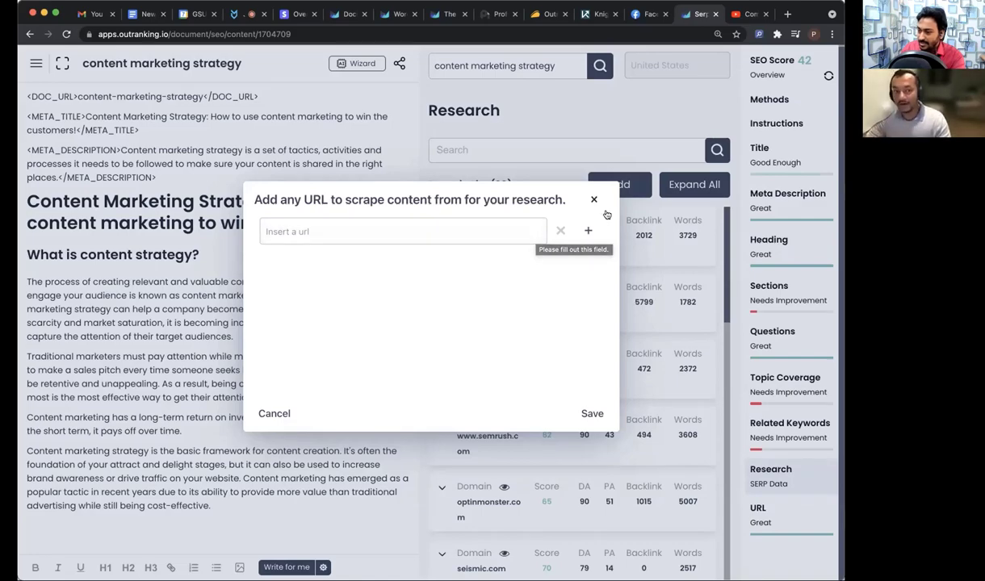
left_click(594, 202)
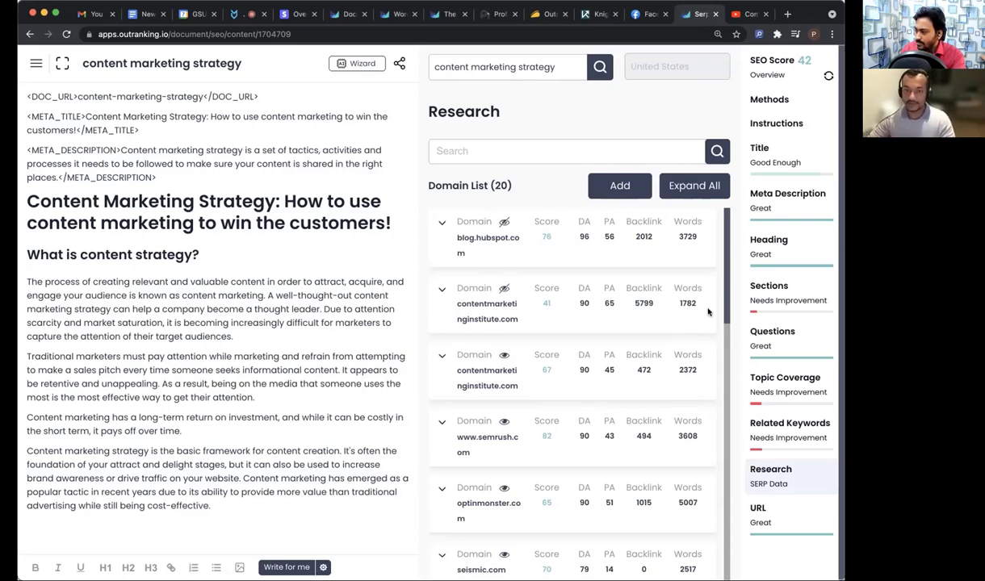
Step: Insert an empty line below the article's H1 title and browse the public Methods as far as Brilliant Introductions
left_click(798, 104)
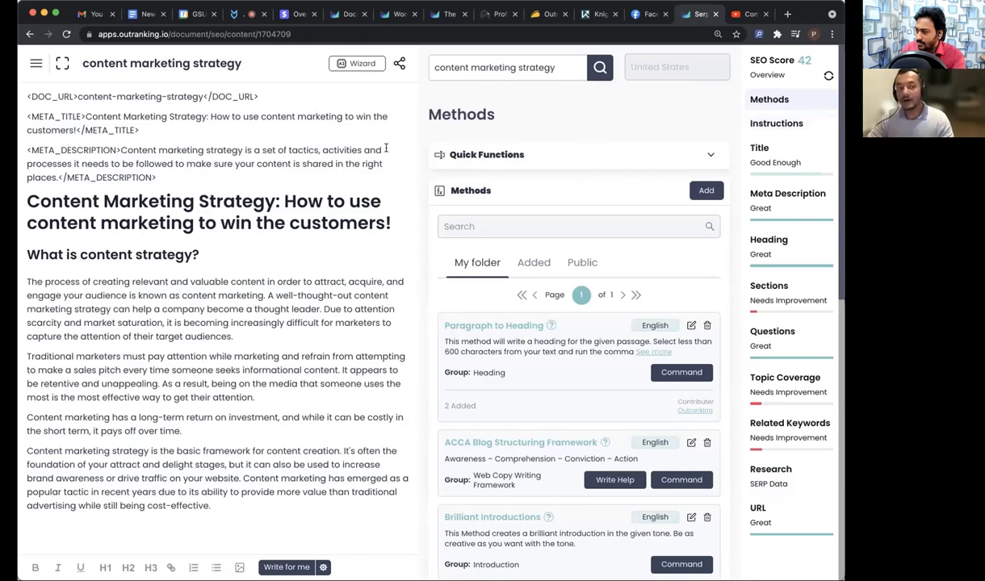
left_click(398, 221)
key("Return")
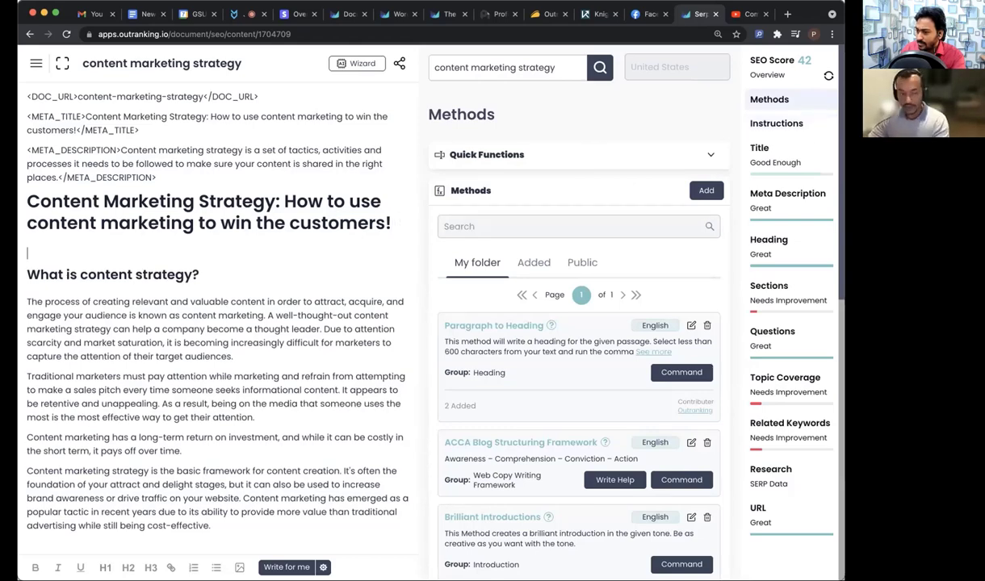
left_click(586, 264)
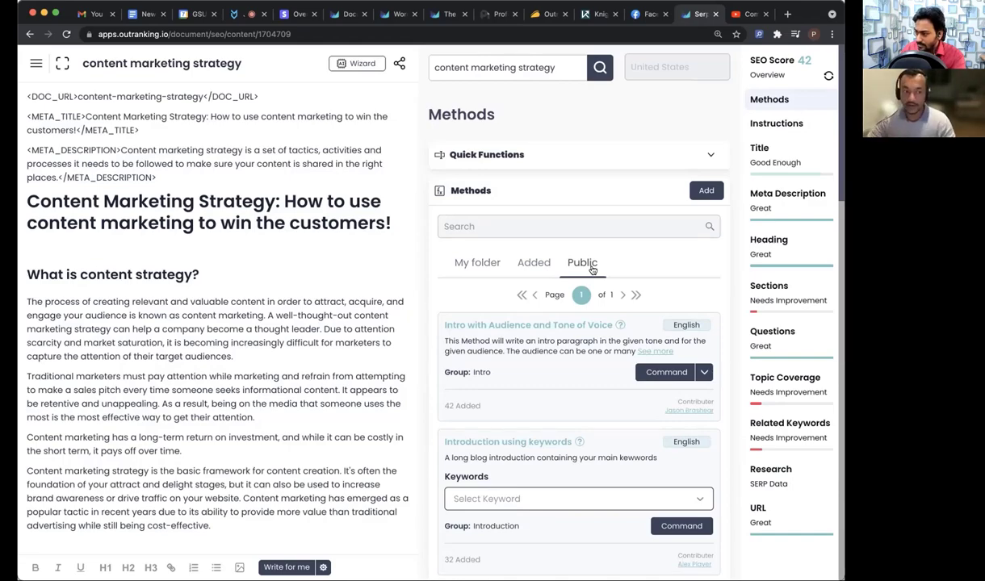
scroll(597, 327, "down", 5)
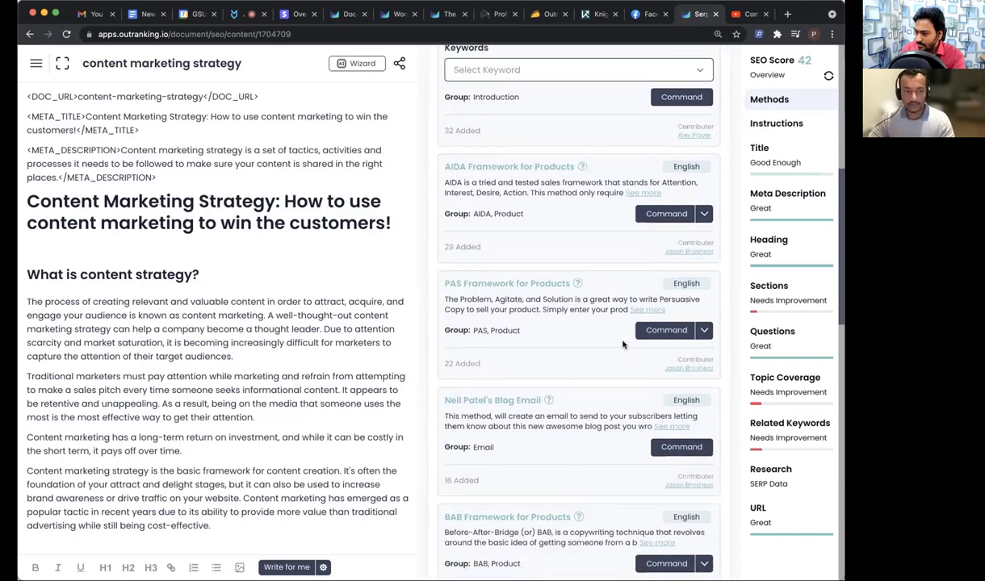
scroll(622, 345, "down", 4)
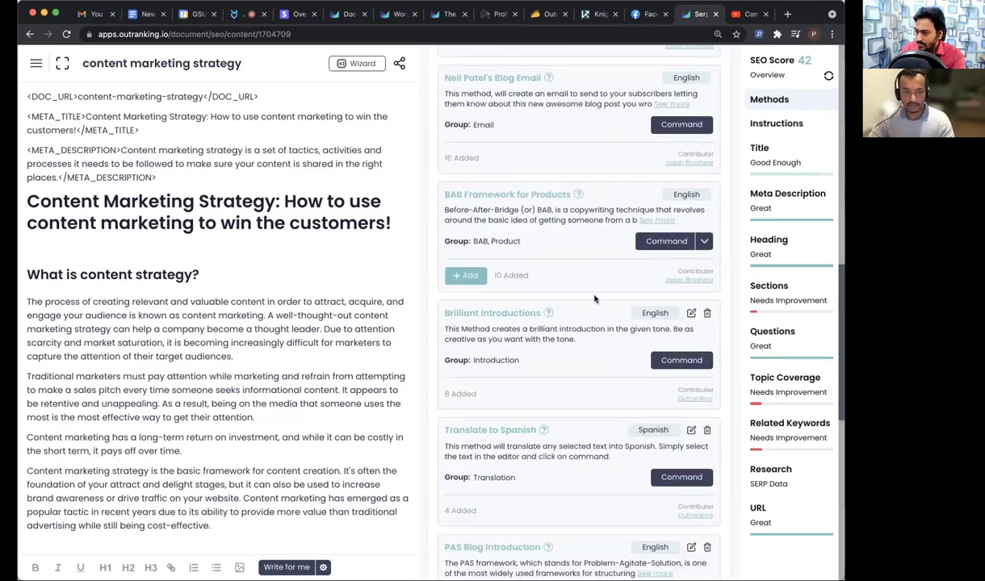
scroll(565, 278, "down", 1)
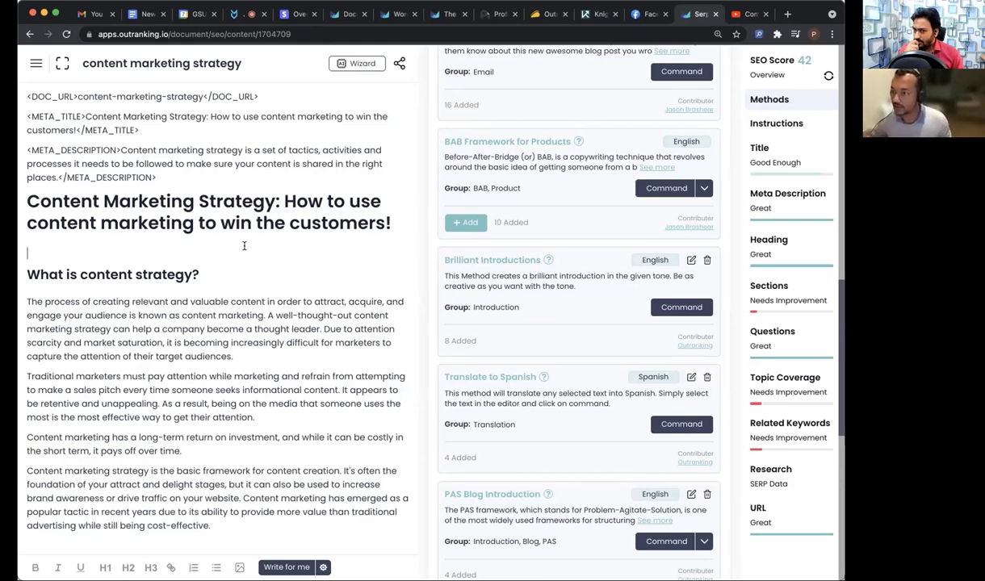
Step: Set the tone of voice for the AI output to sarcastic, correcting the misspelled word with the spelling suggestion
left_click(682, 307)
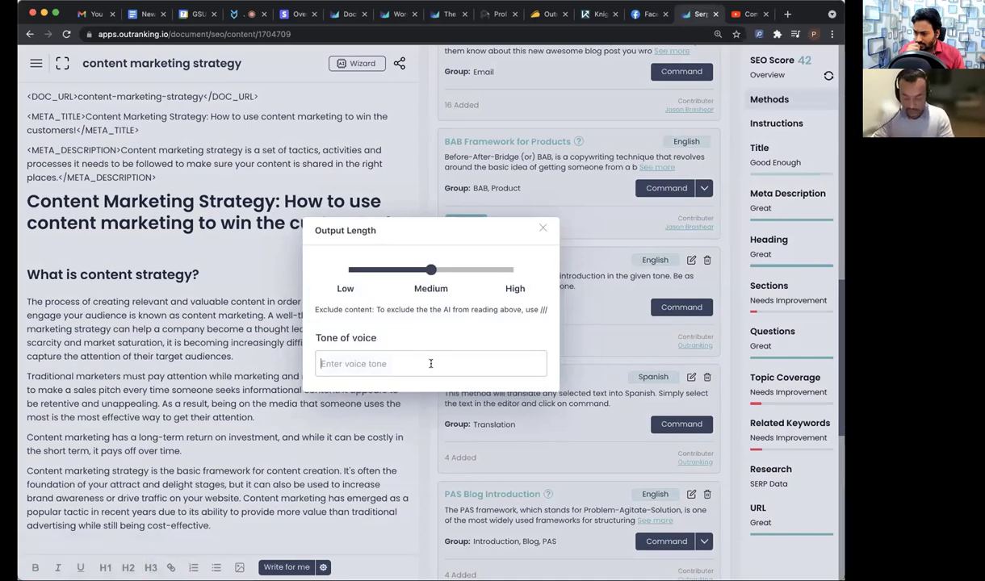
type("scarcastic")
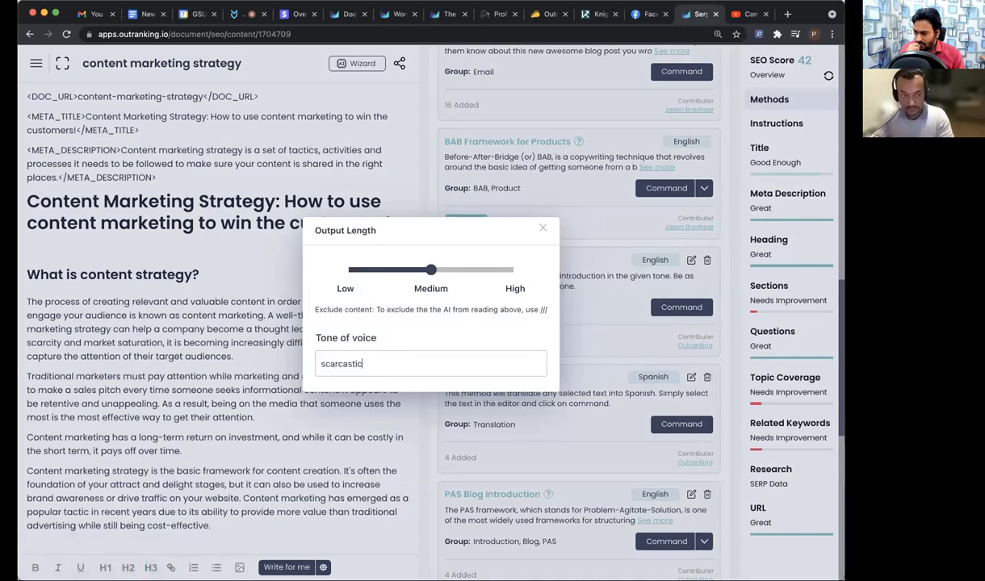
right_click(339, 364)
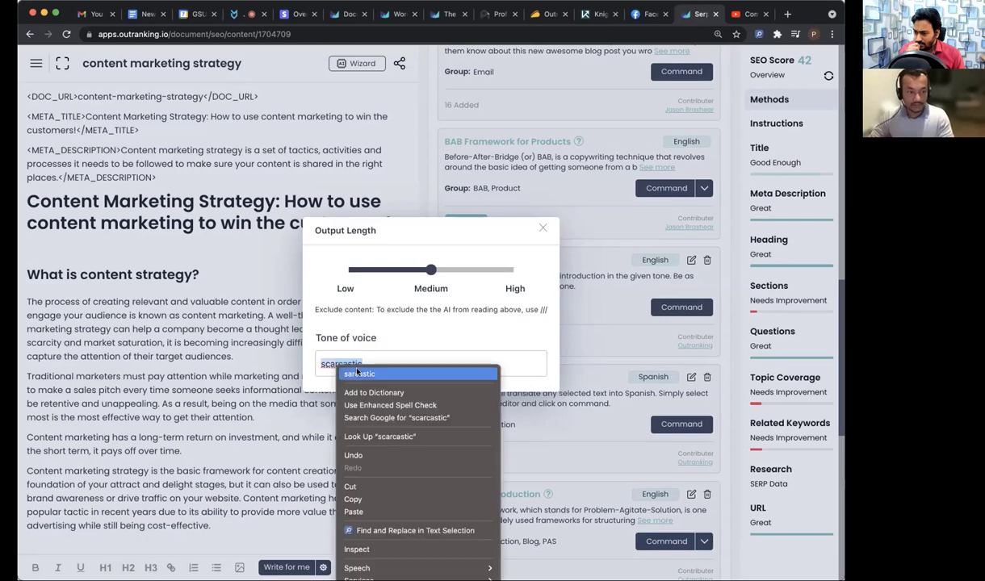
left_click(356, 373)
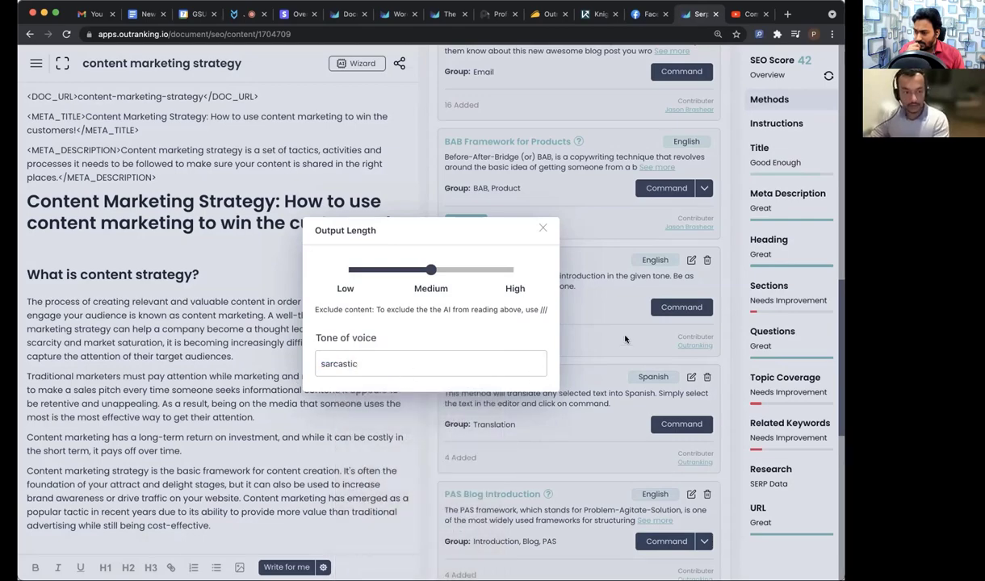
left_click(597, 324)
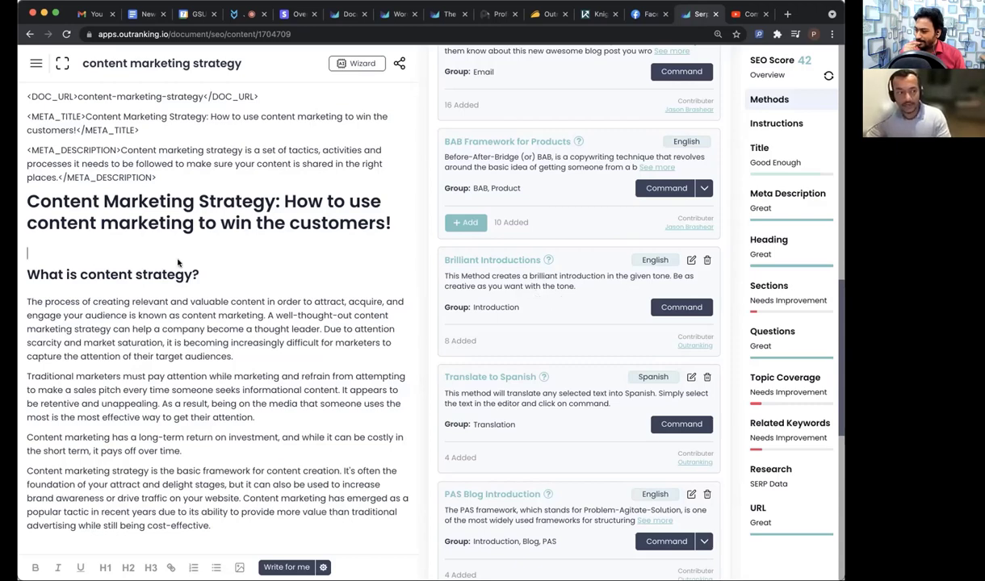
Step: Generate an introduction below the H1 title with the Brilliant Introductions method, undo it and generate a new one
left_click(691, 310)
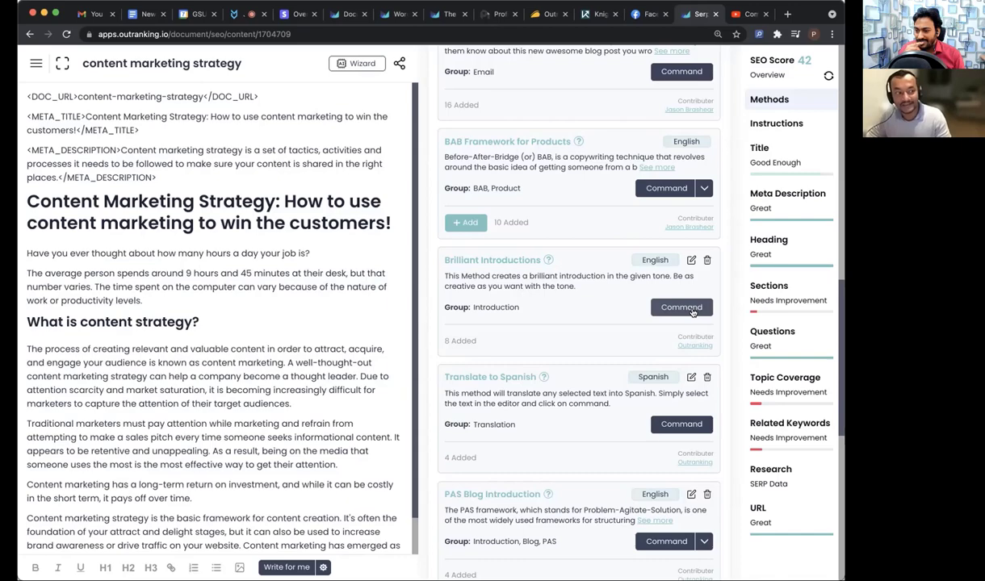
key("super+z")
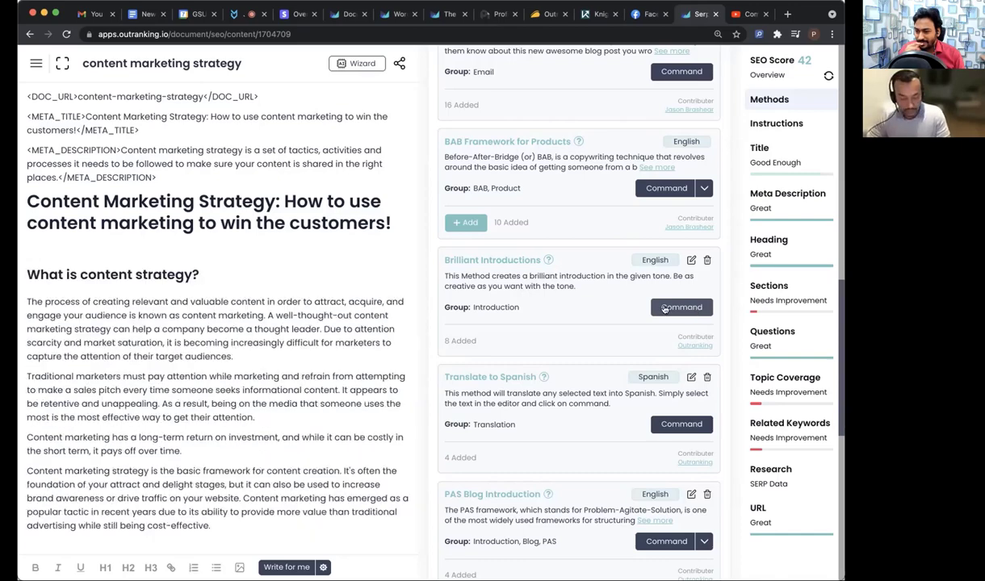
left_click(688, 310)
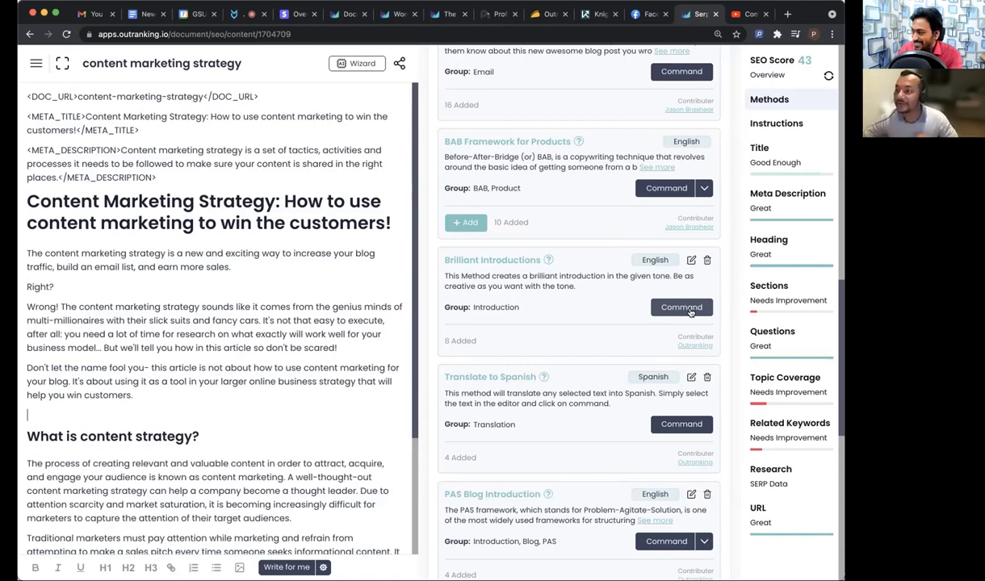
Step: Undo the last generated introduction and browse the Methods as far as PAS Blog Introduction
key("super+z")
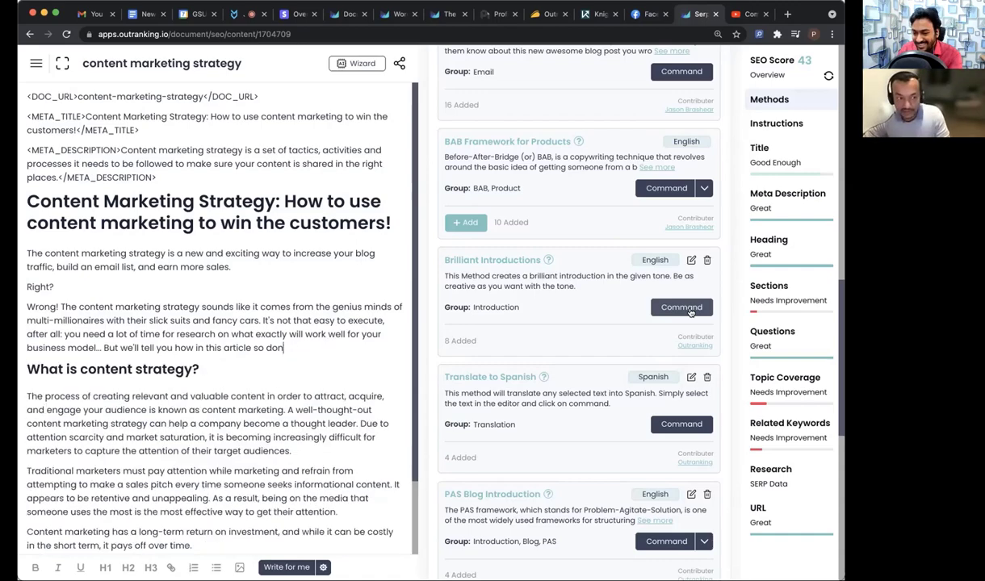
key("super+z")
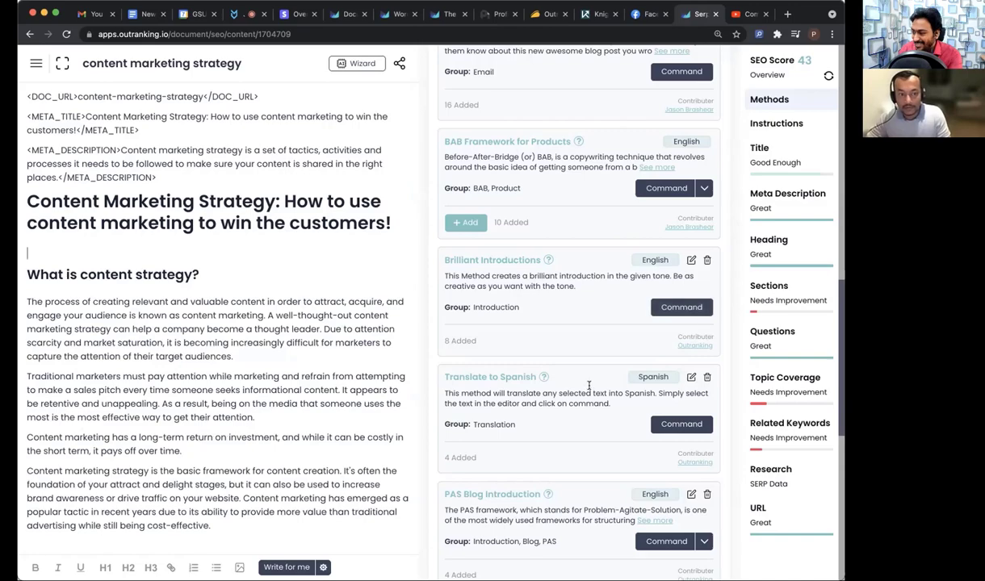
scroll(587, 389, "down", 3)
scroll(588, 388, "down", 3)
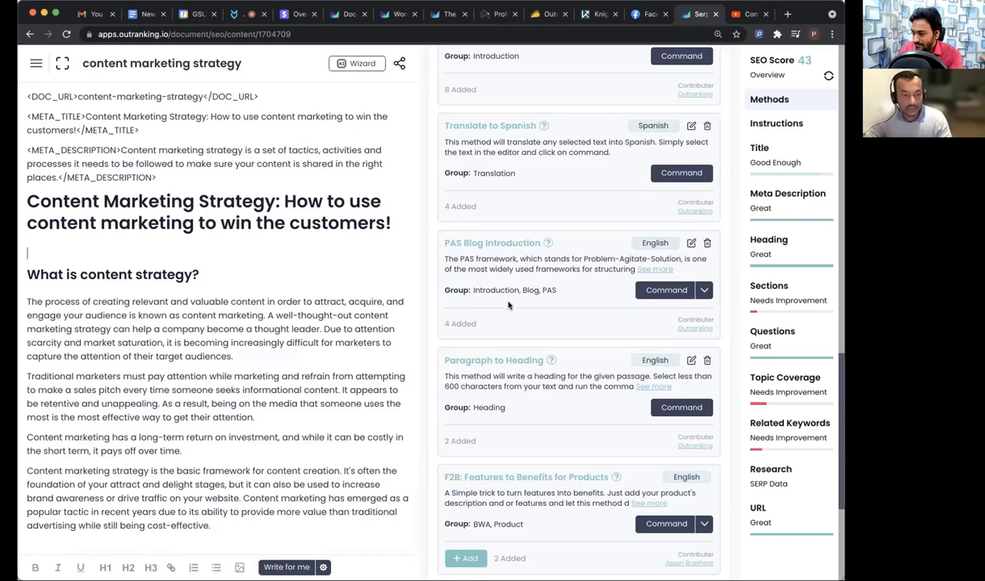
scroll(516, 299, "down", 3)
scroll(520, 300, "down", 1)
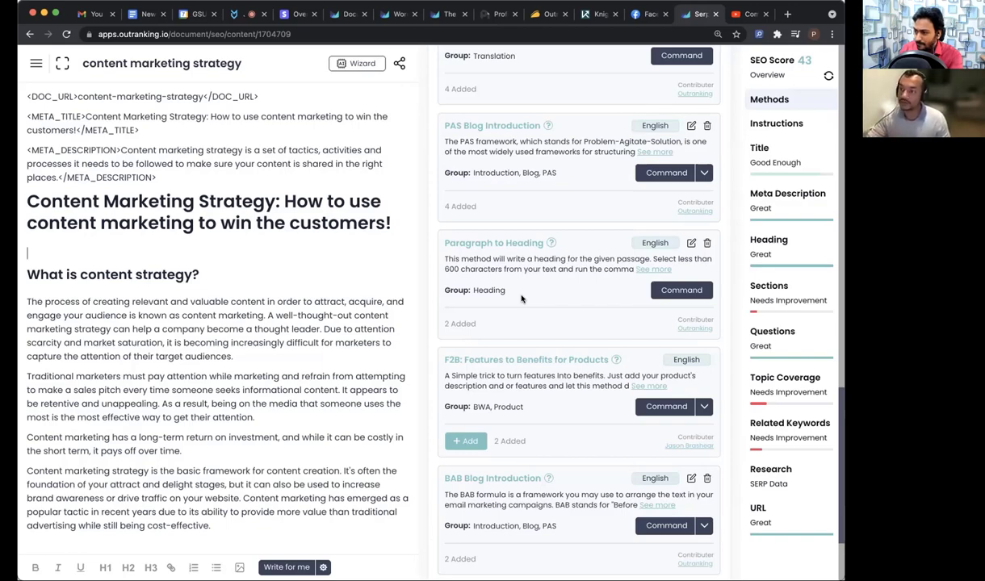
Step: Generate an introduction with the PAS Blog Introduction method for the audience "content writers", undo it and generate a new one
left_click(664, 173)
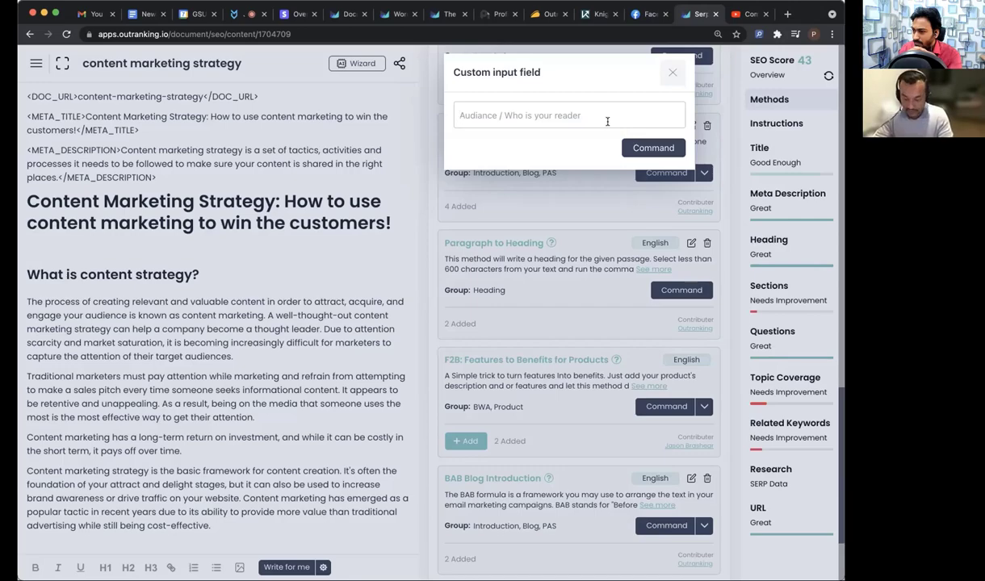
type("cont")
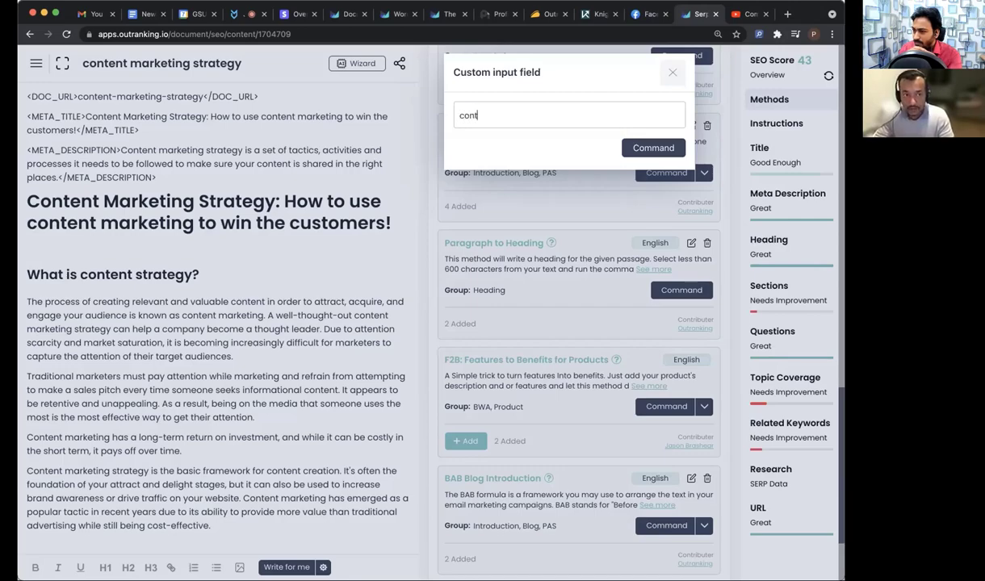
type("ent writers")
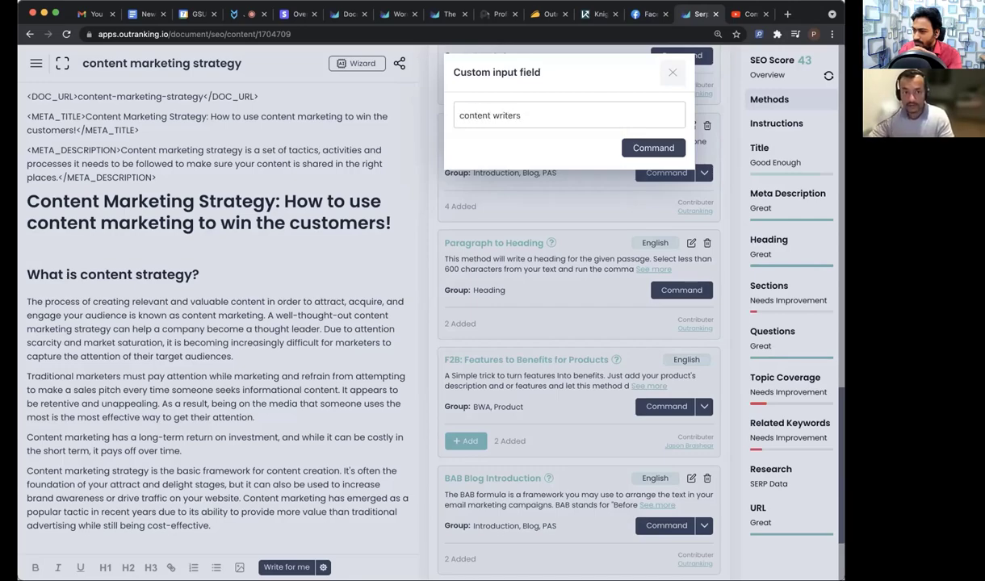
left_click(649, 150)
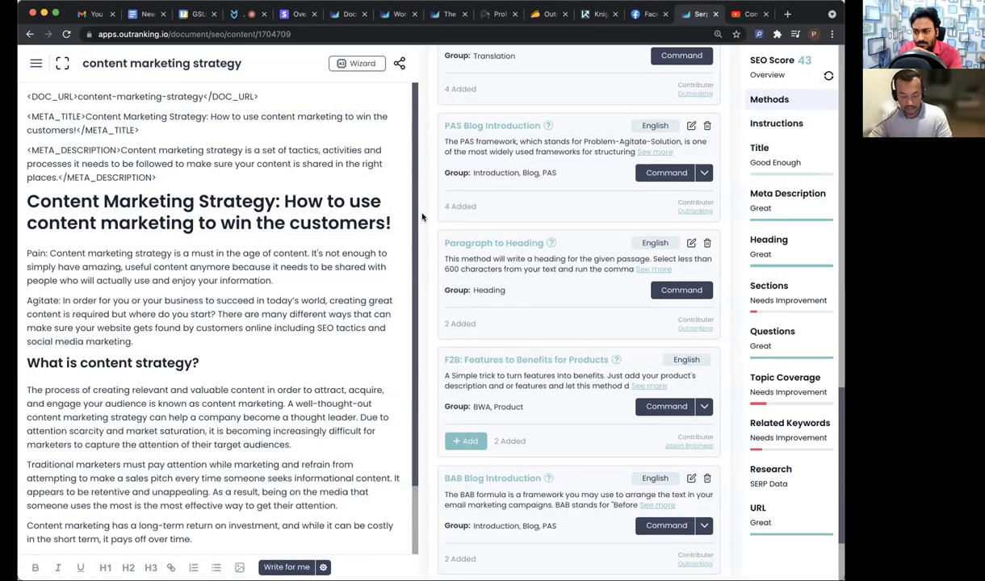
key("ctrl+z")
left_click(653, 179)
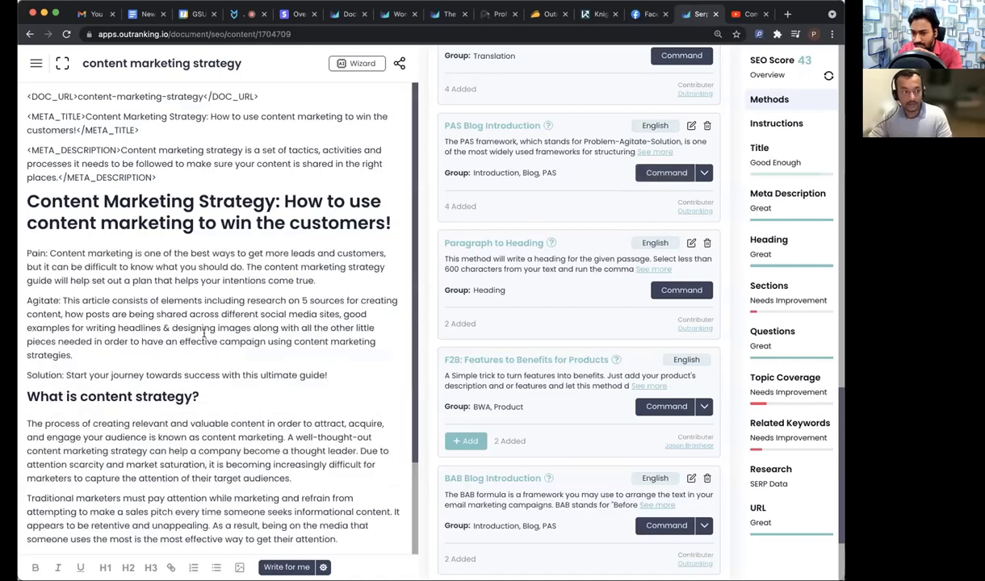
Step: Remove the "Pain:", "Agitate:" and "Solution:" labels from the paragraphs of the generated introduction
left_click_drag(51, 254, 26, 254)
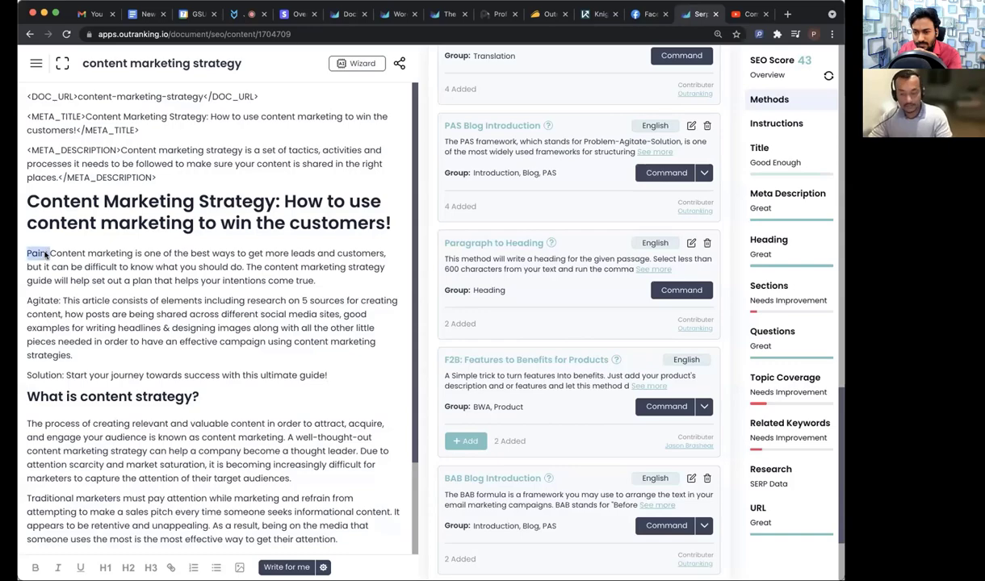
key("BackSpace")
left_click_drag(64, 299, 24, 300)
left_click(61, 301)
key("BackSpace")
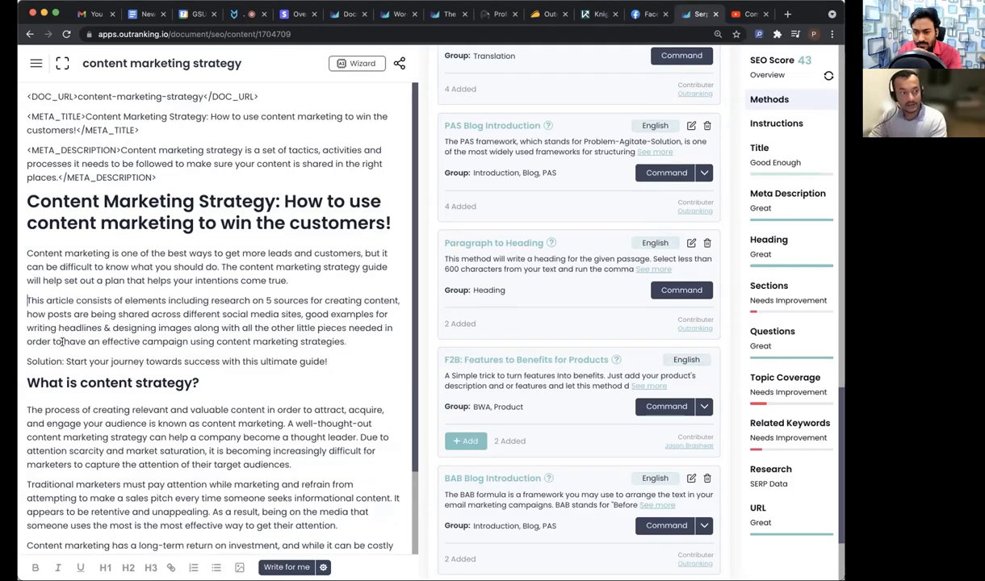
left_click_drag(65, 360, 23, 361)
key("BackSpace")
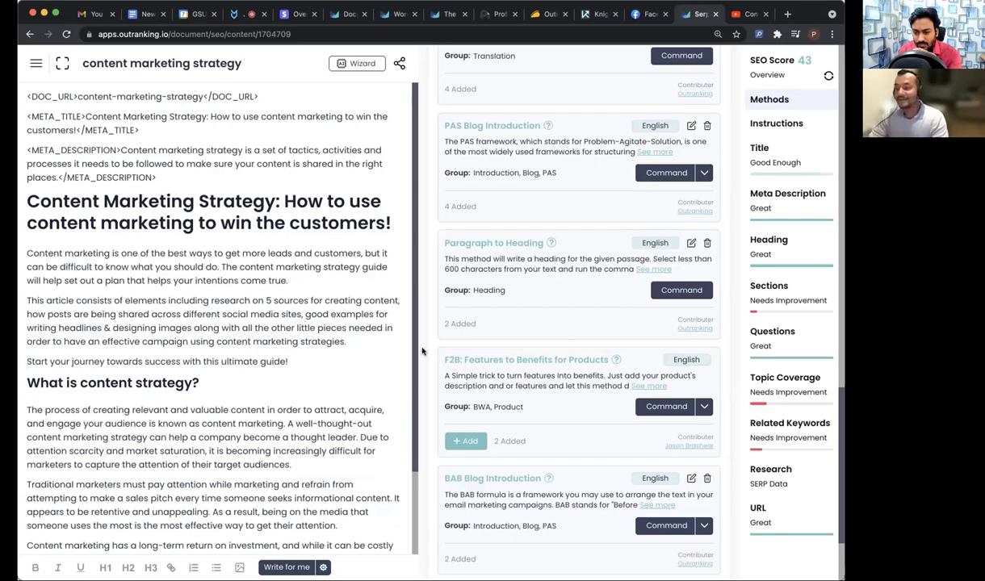
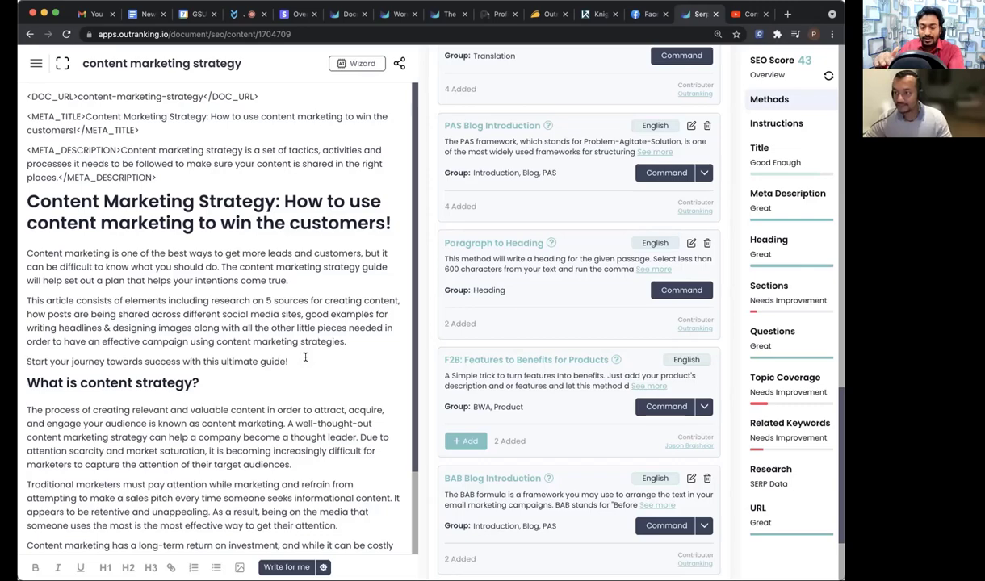
Step: Review the edited introduction and browse the remaining Methods as far as Youtube Transcripts To Paragraph
scroll(305, 357, "down", 1)
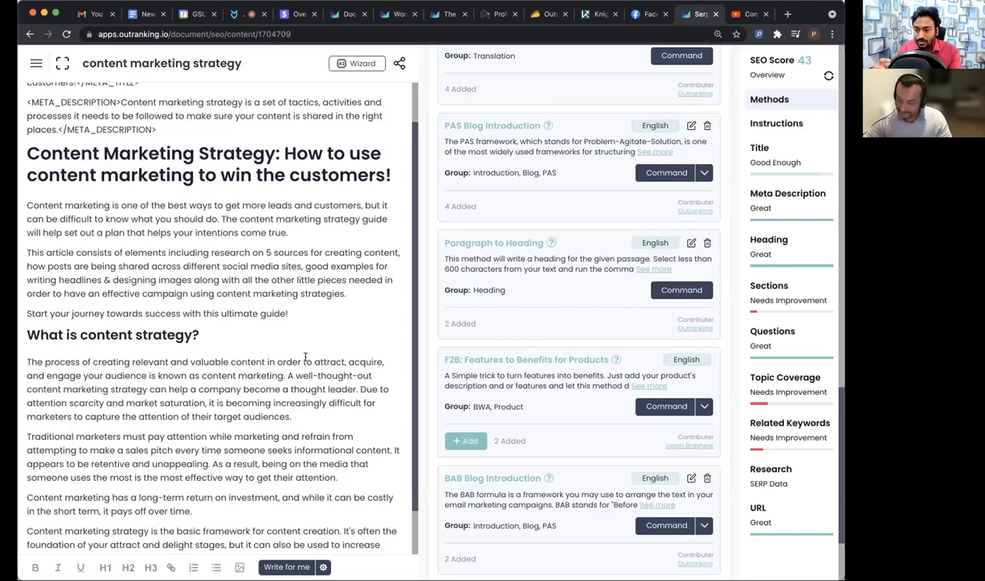
scroll(306, 358, "up", 1)
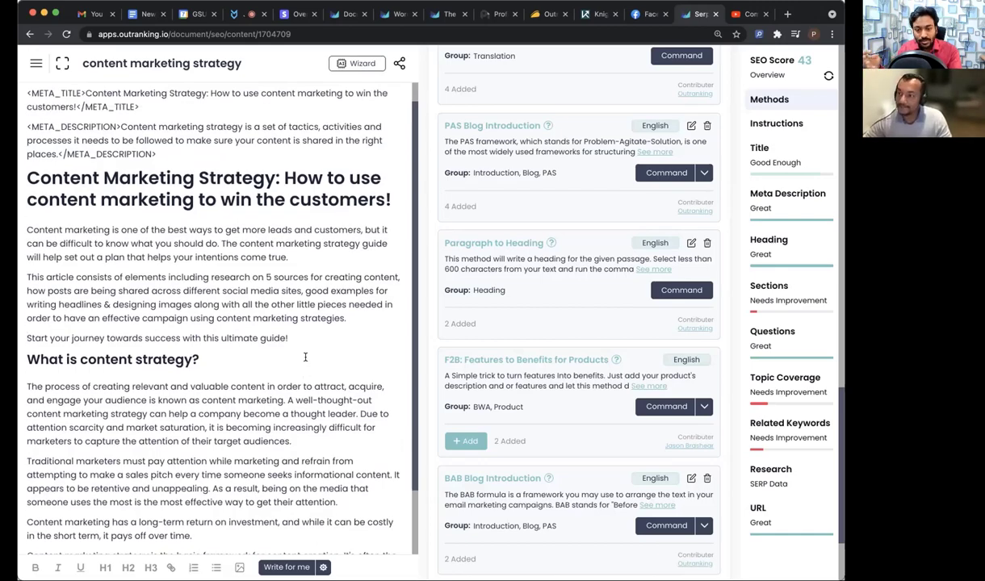
scroll(306, 358, "up", 1)
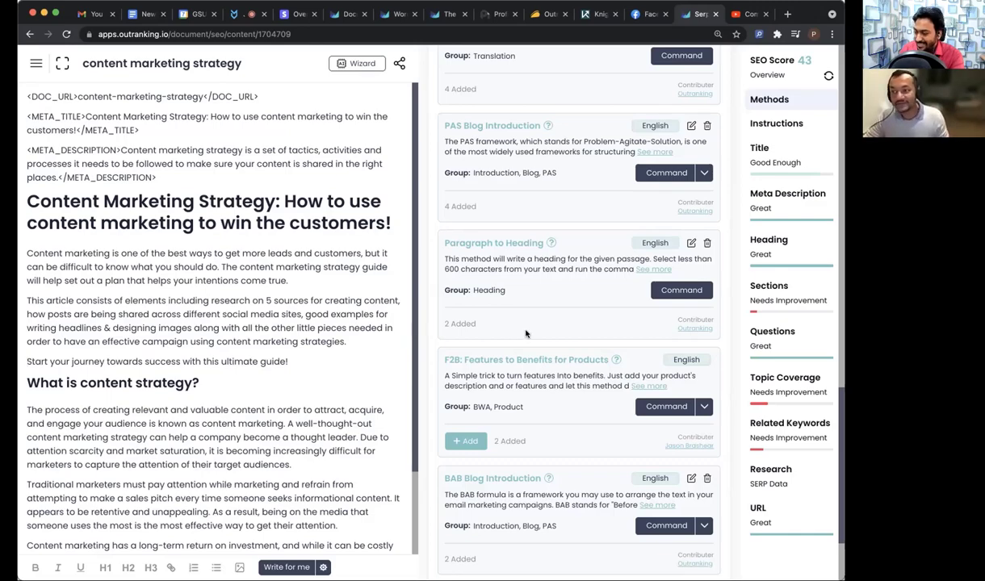
scroll(539, 284, "up", 2)
scroll(557, 294, "down", 1)
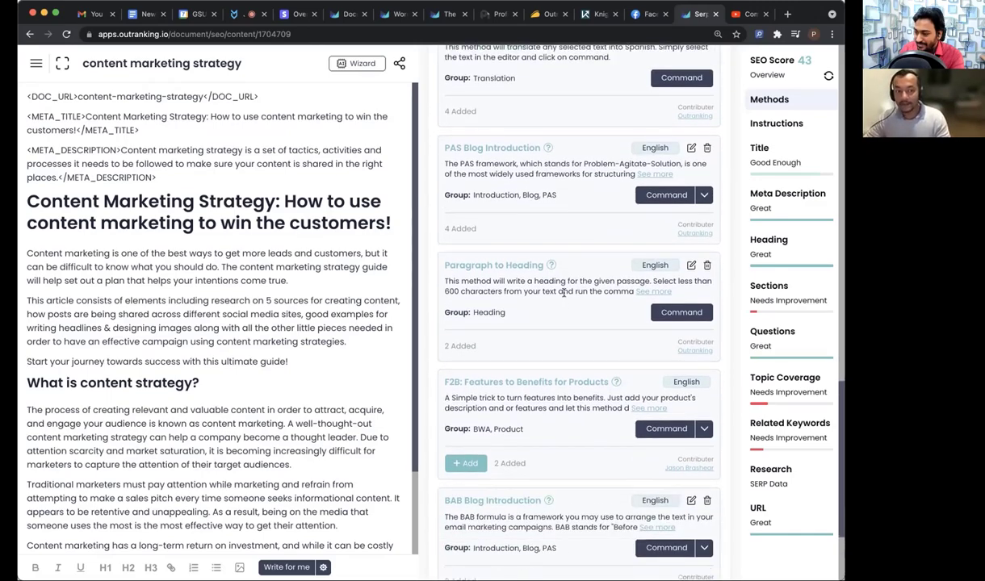
scroll(557, 294, "down", 5)
scroll(552, 300, "up", 4)
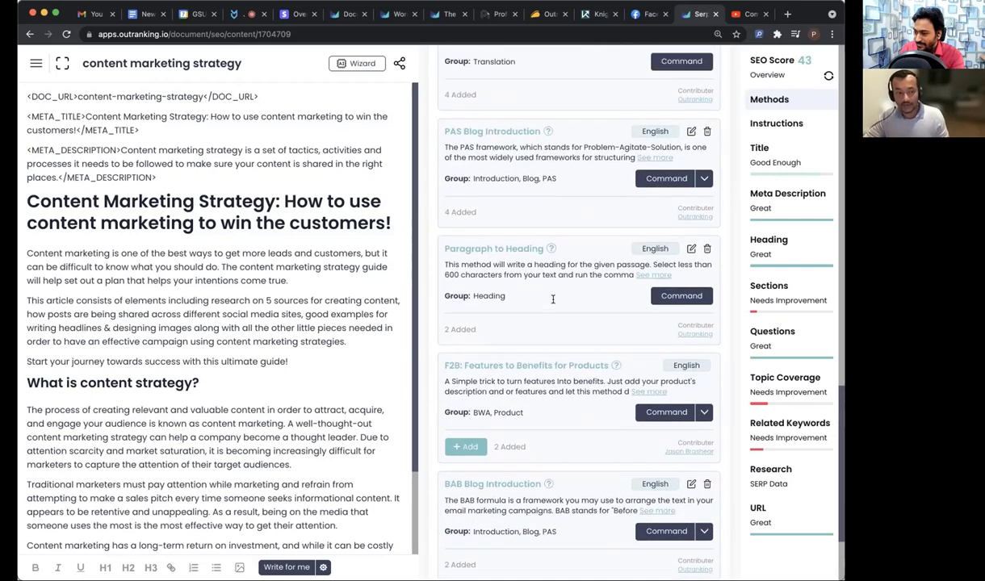
scroll(552, 297, "down", 4)
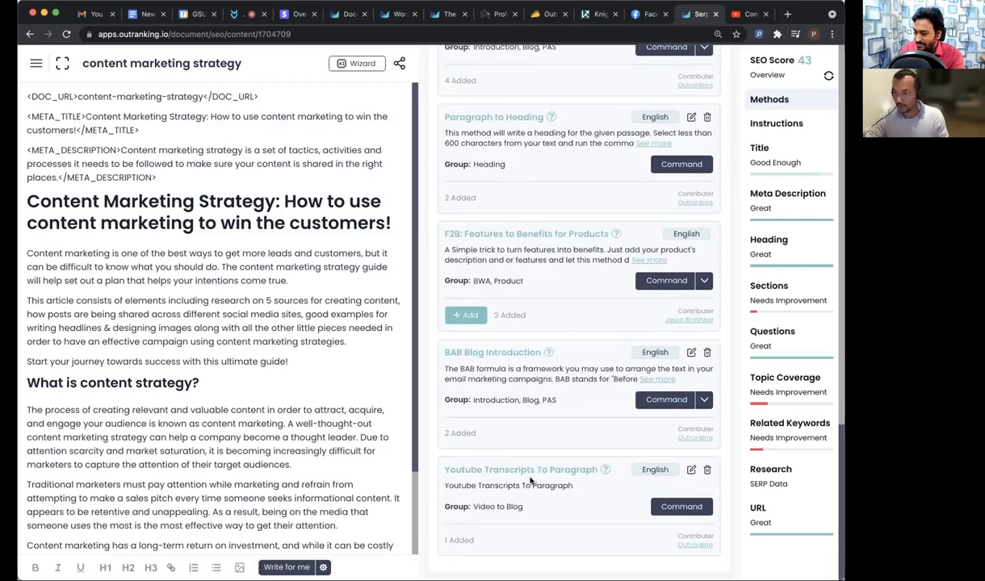
scroll(305, 381, "down", 3)
Step: Paste the copied YouTube video transcript on a new line after the last paragraph under "What is content strategy?"
left_click(316, 530)
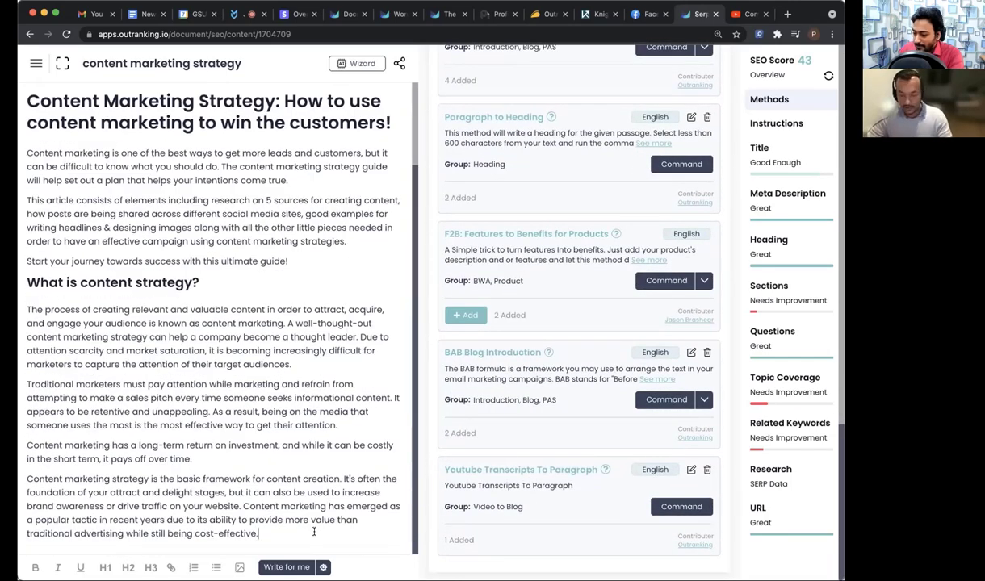
key("Return")
key("cmd+v")
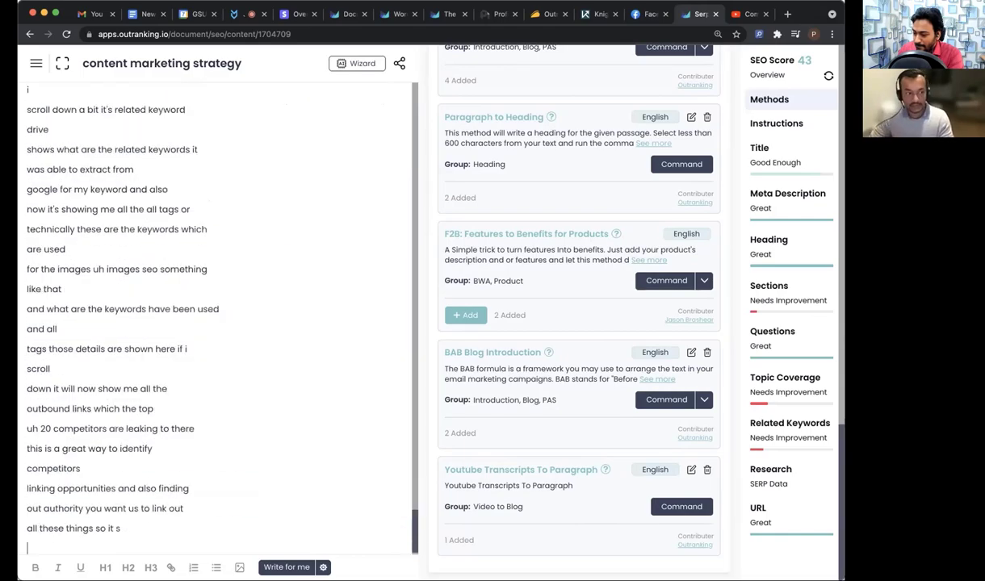
scroll(301, 255, "up", 10)
scroll(298, 255, "up", 20)
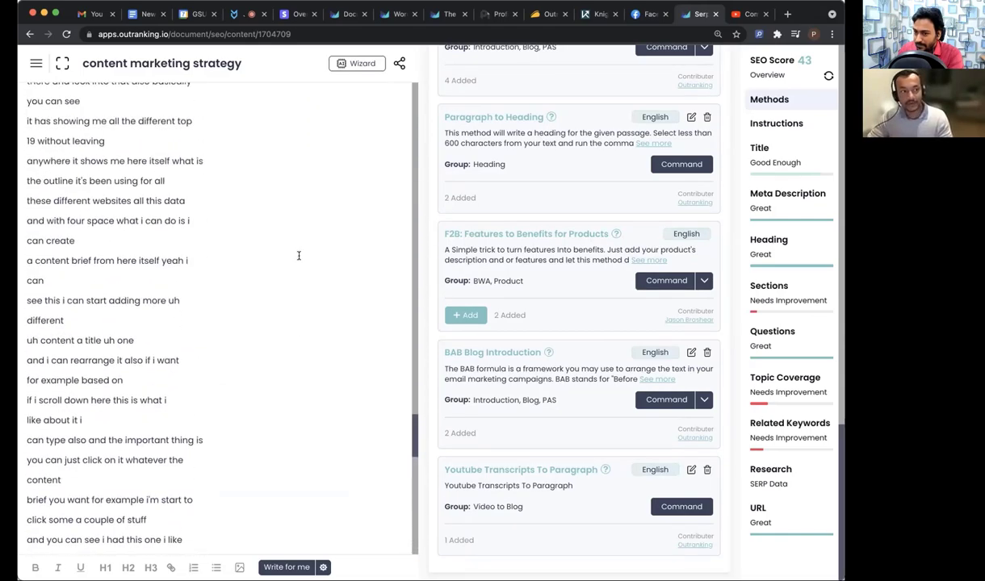
scroll(298, 255, "up", 20)
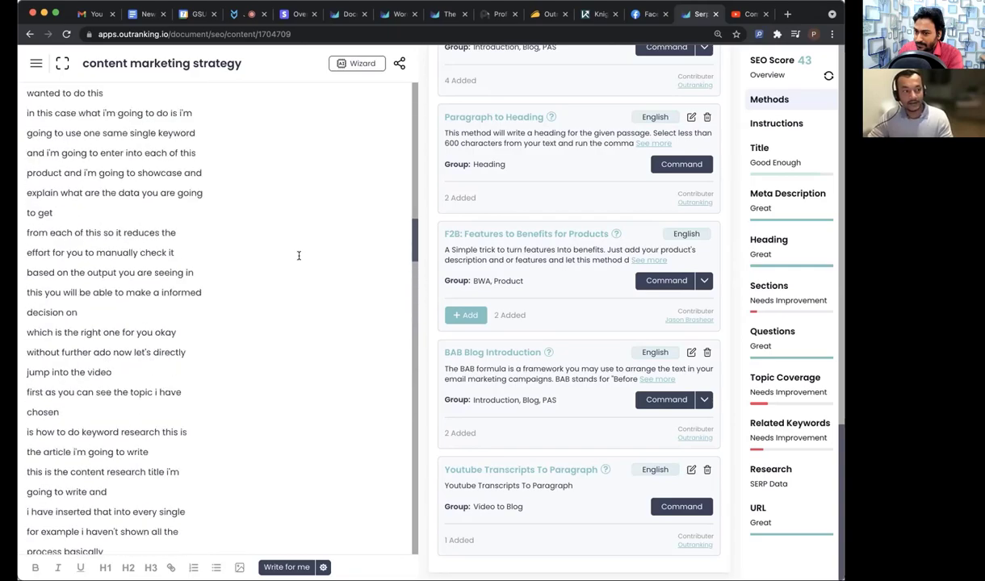
scroll(298, 255, "up", 2)
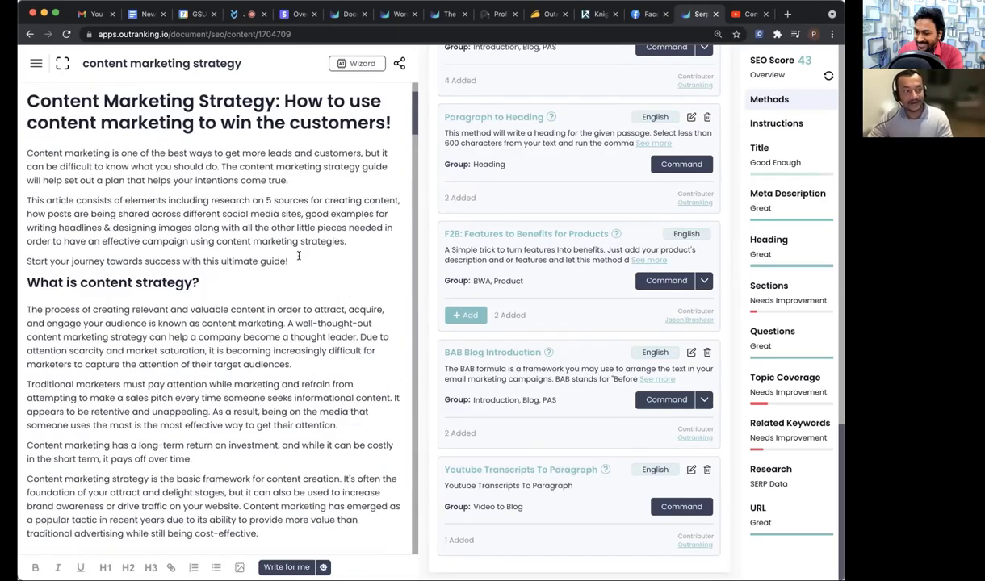
Step: Correct the speaker's misspelled first name in the opening line of the pasted transcript
scroll(235, 193, "down", 12)
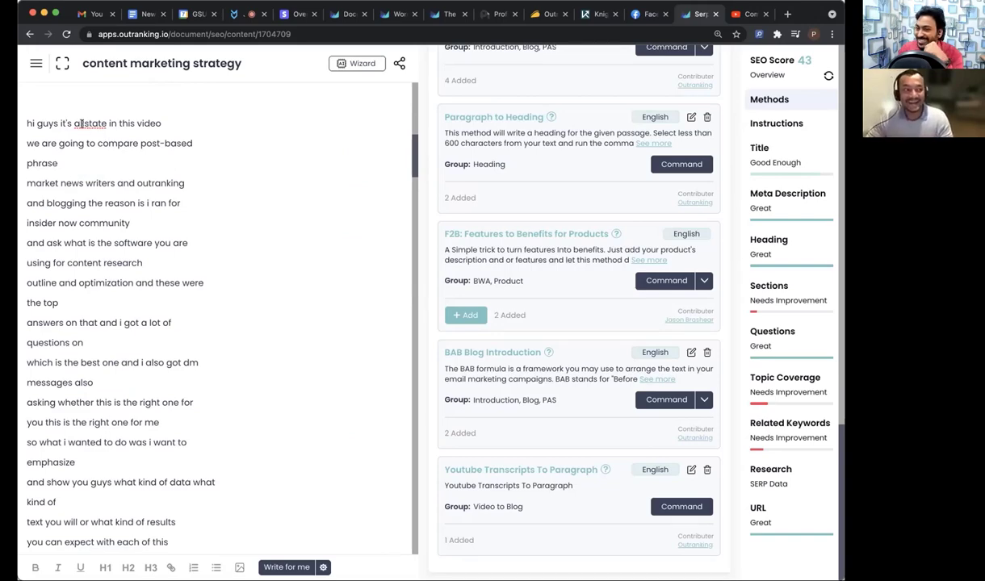
left_click(84, 123)
key("BackSpace")
key("BackSpace")
key("BackSpace")
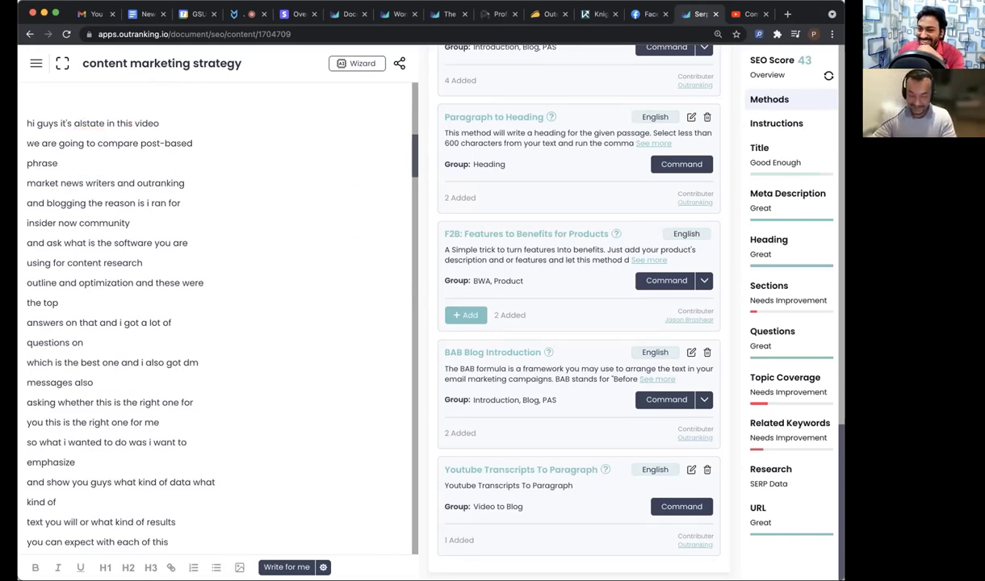
type("Al")
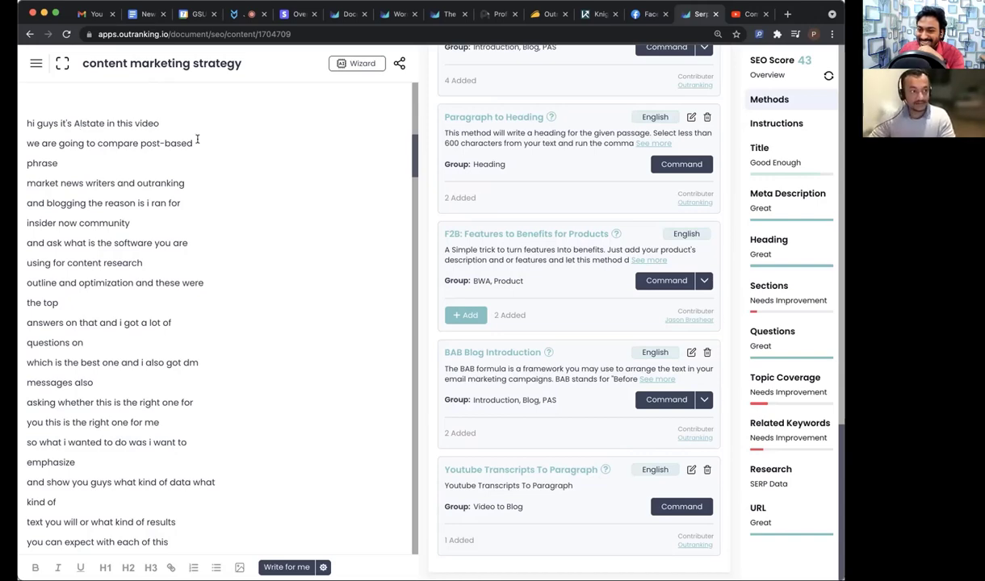
left_click(106, 123)
key("BackSpace")
key("BackSpace")
key("BackSpace")
key("BackSpace")
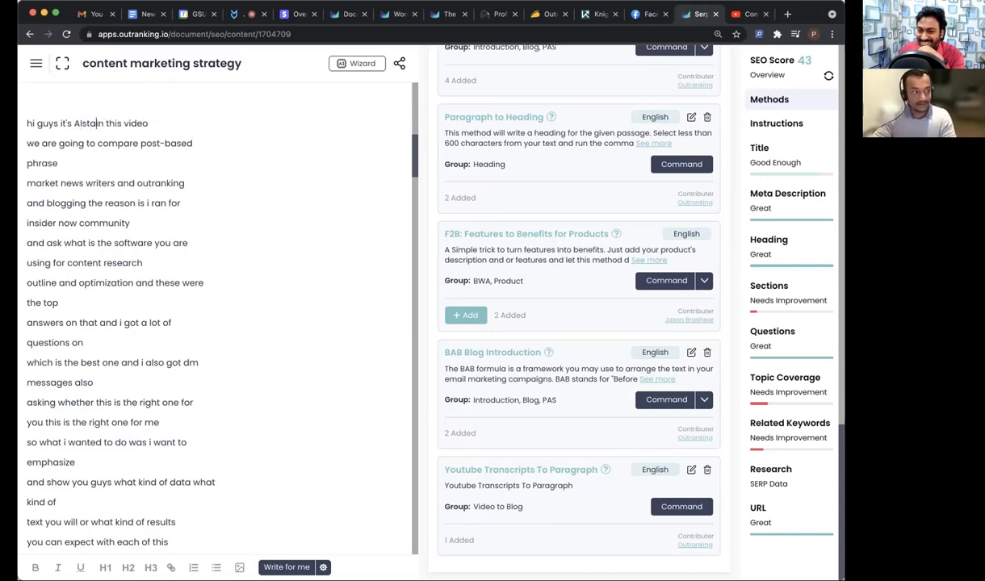
type("on i")
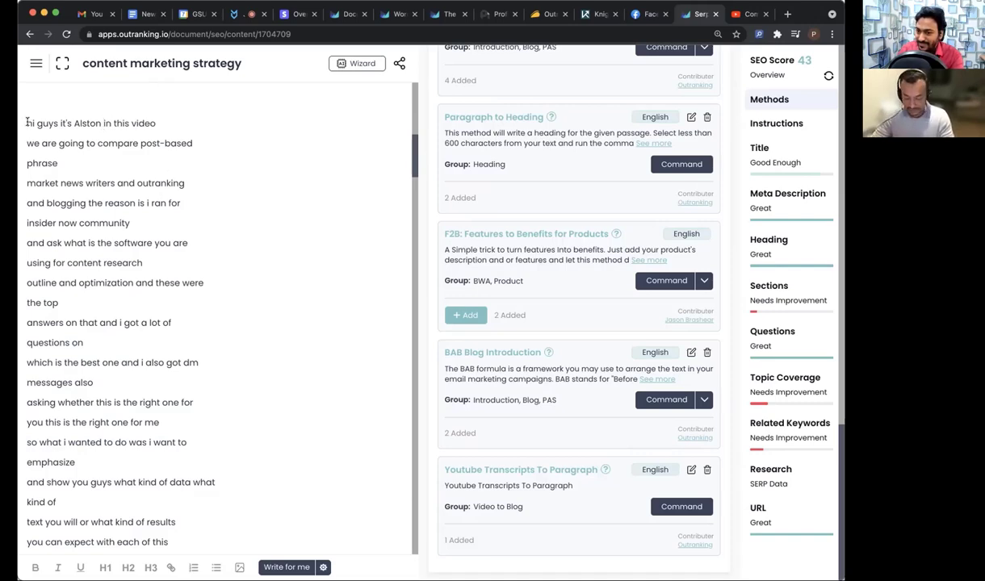
Step: Select the transcript's opening lines through "the top", switch to YouTube and copy the video title from "Compare Postpace" through "Writerzen"
left_click_drag(26, 123, 59, 304)
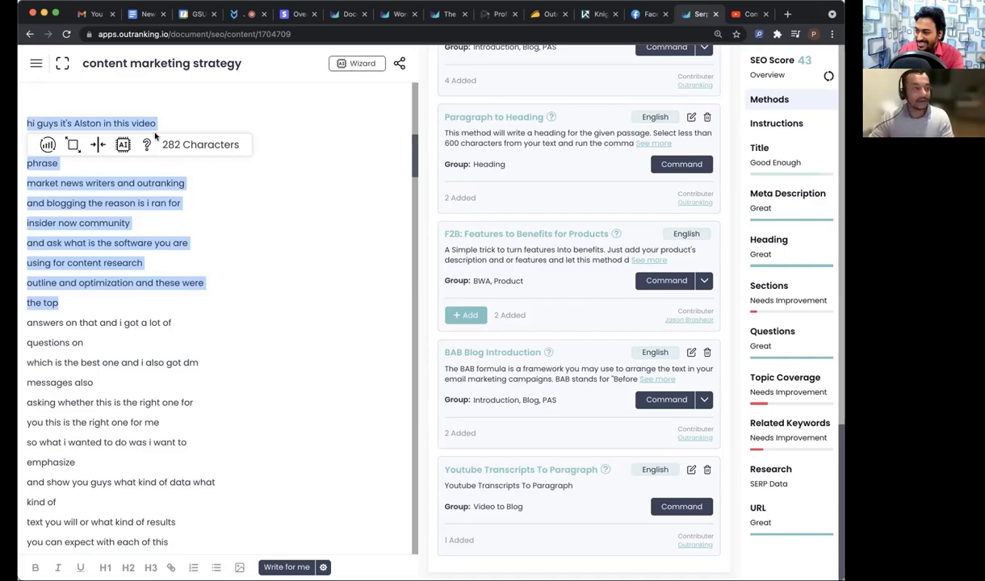
left_click(746, 14)
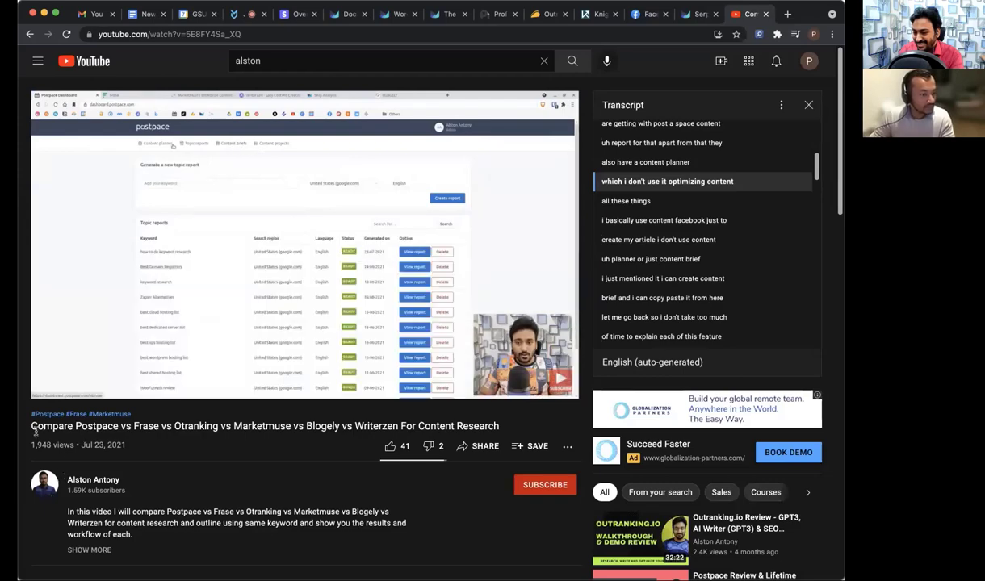
left_click_drag(30, 425, 398, 426)
key("ctrl+c")
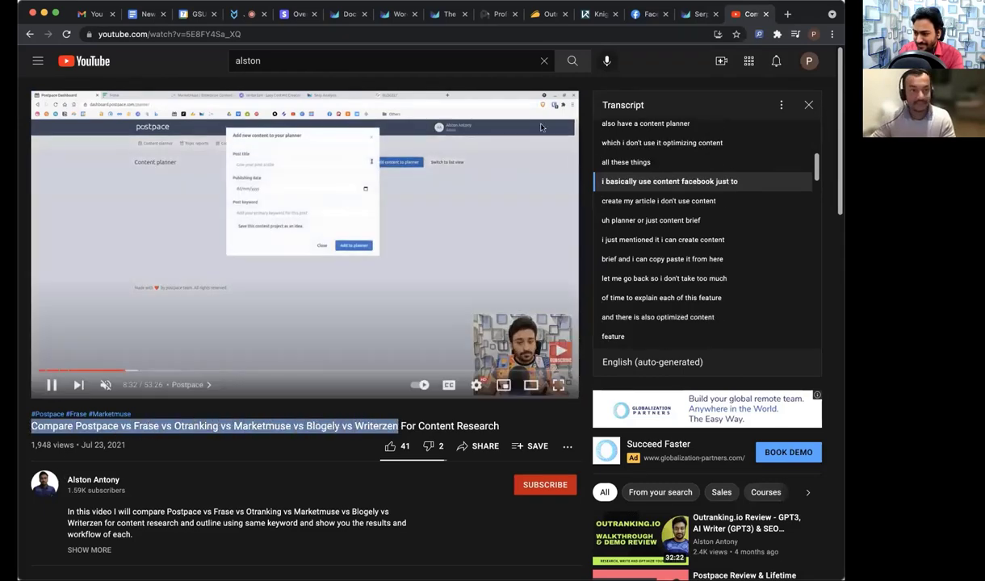
Step: Switch back to Outranking and replace the text inside the META_TITLE tags with the copied YouTube video title as unformatted text
left_click(698, 14)
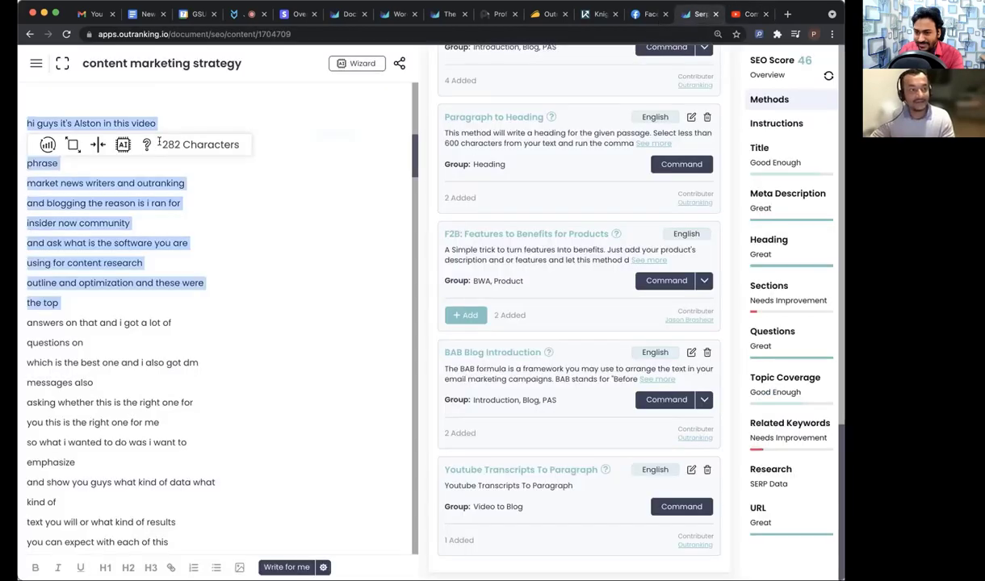
scroll(141, 129, "up", 15)
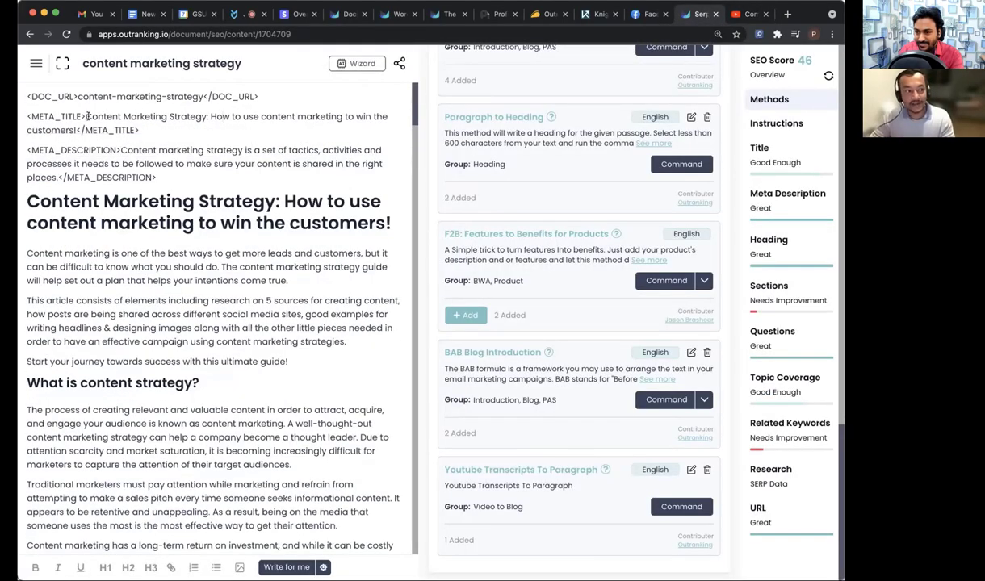
mouse_move(85, 117)
left_mouse_down()
mouse_move(68, 126)
mouse_move(76, 128)
left_mouse_up()
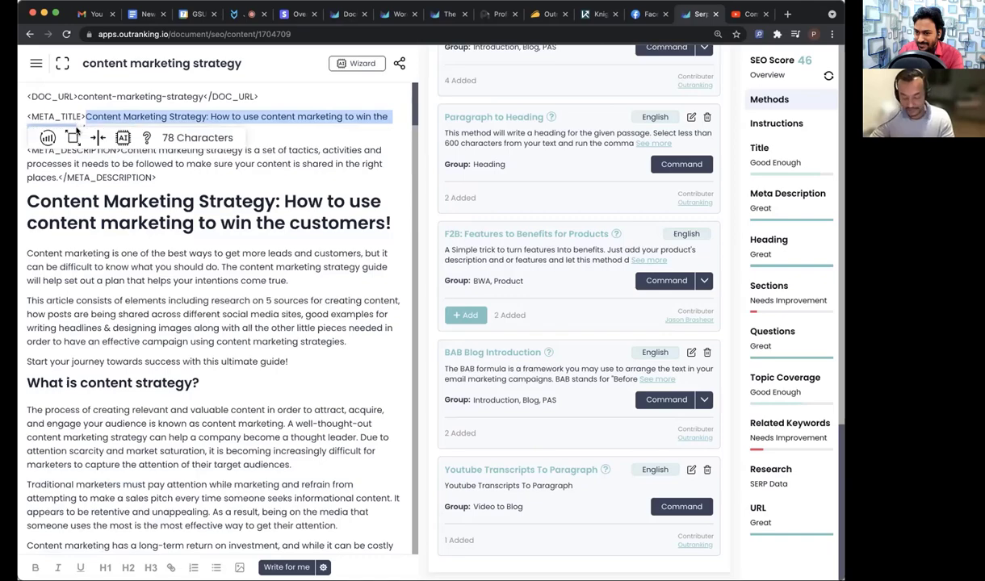
key("ctrl+v")
key("ctrl+z")
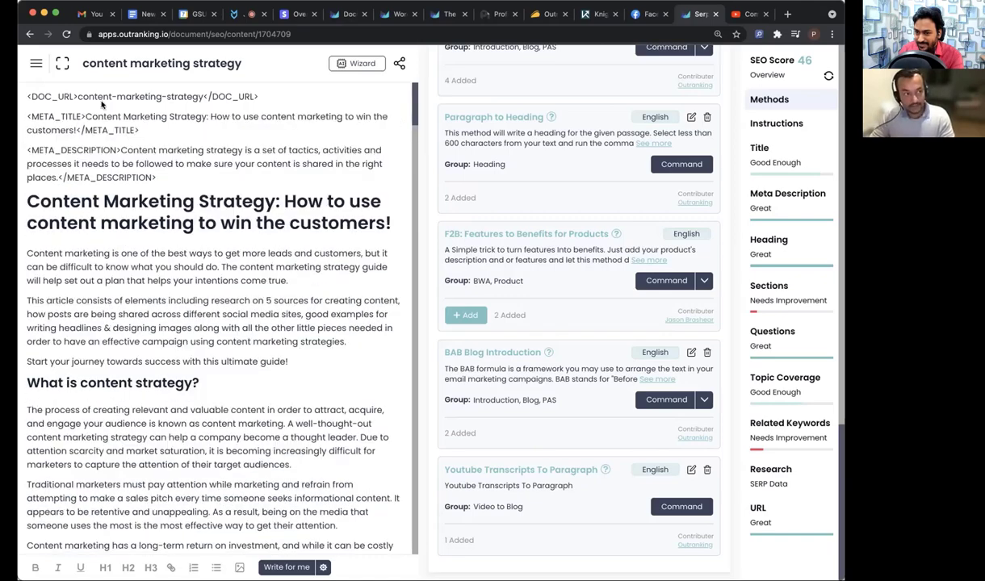
left_click_drag(84, 117, 72, 129)
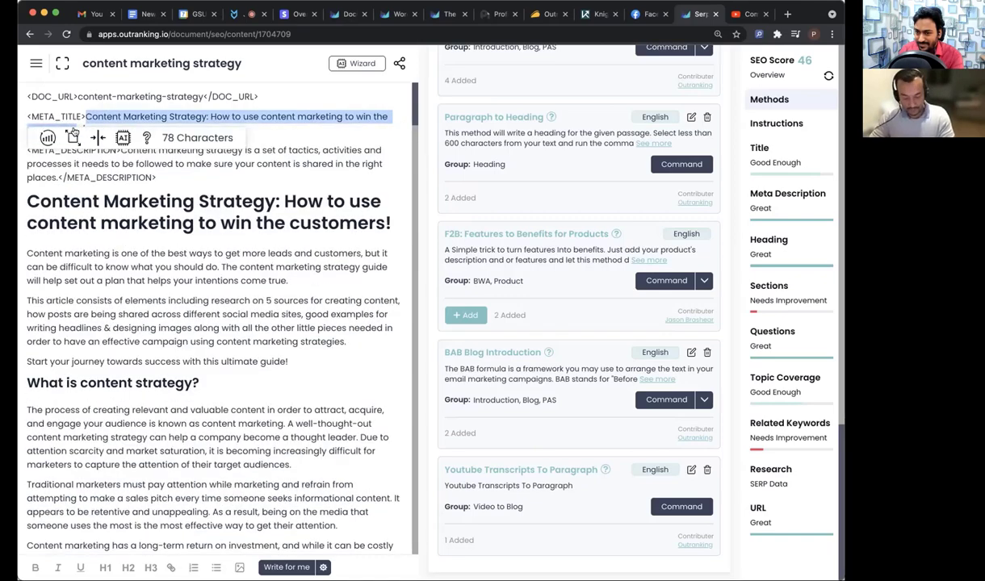
key("ctrl+shift+v")
Step: Split the transcript after "which is the best one" and insert blank lines to separate the opening passage from the rest
scroll(242, 379, "down", 20)
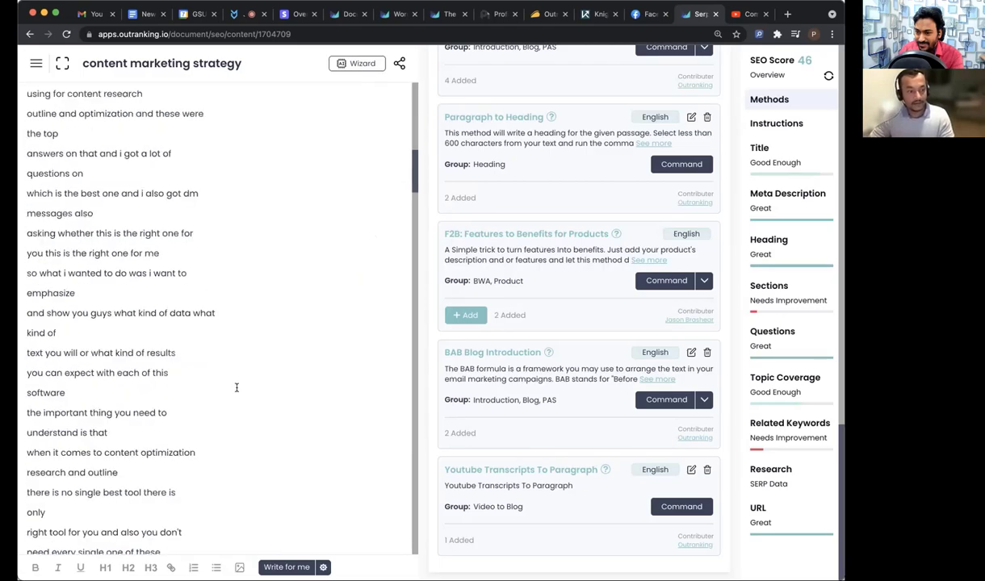
scroll(264, 371, "up", 20)
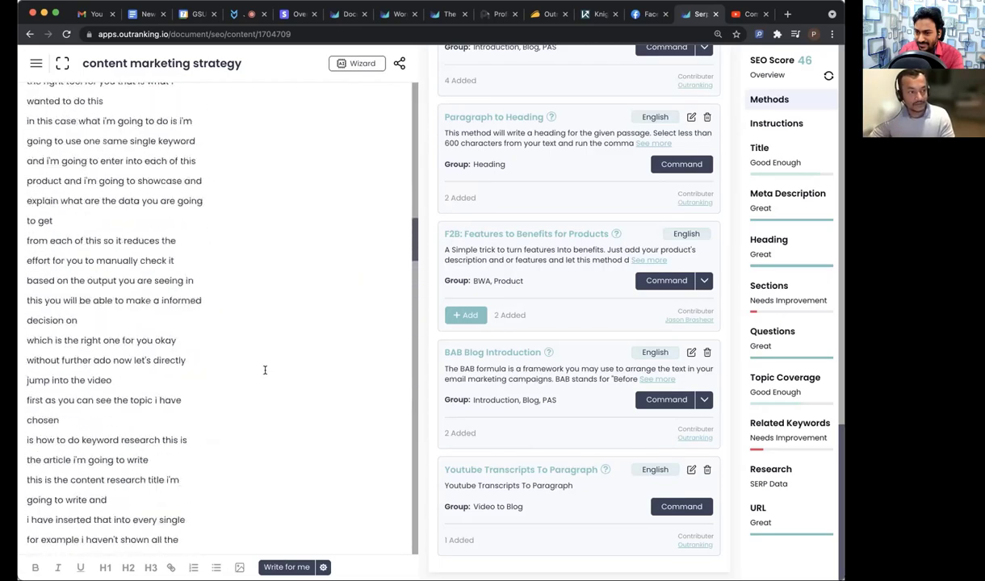
scroll(264, 373, "down", 5)
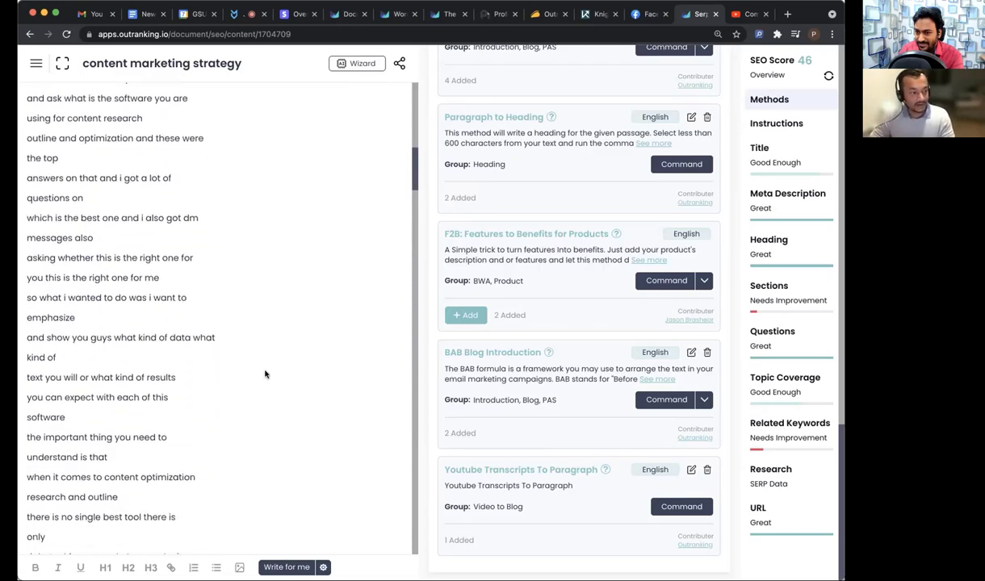
scroll(246, 287, "up", 5)
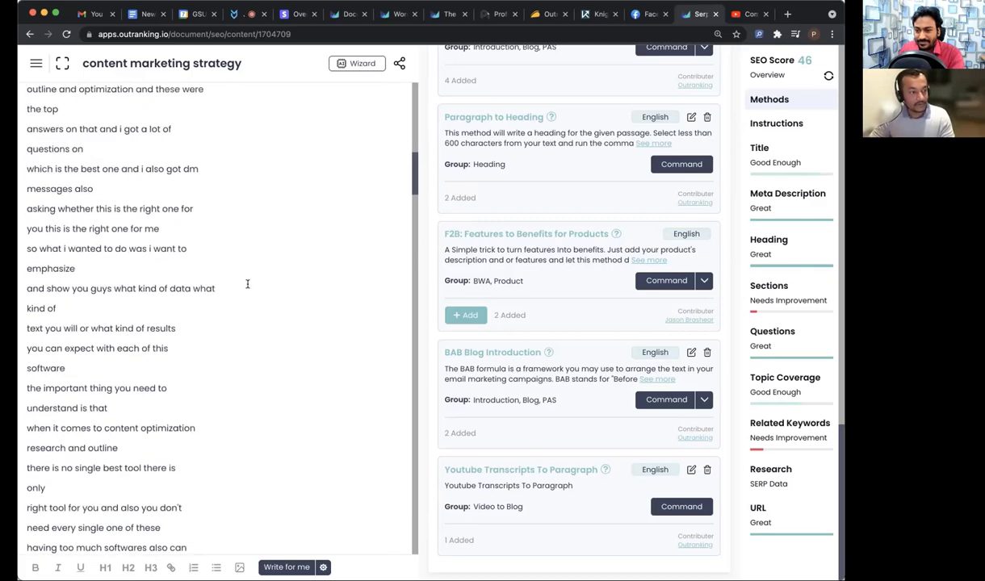
scroll(248, 289, "up", 2)
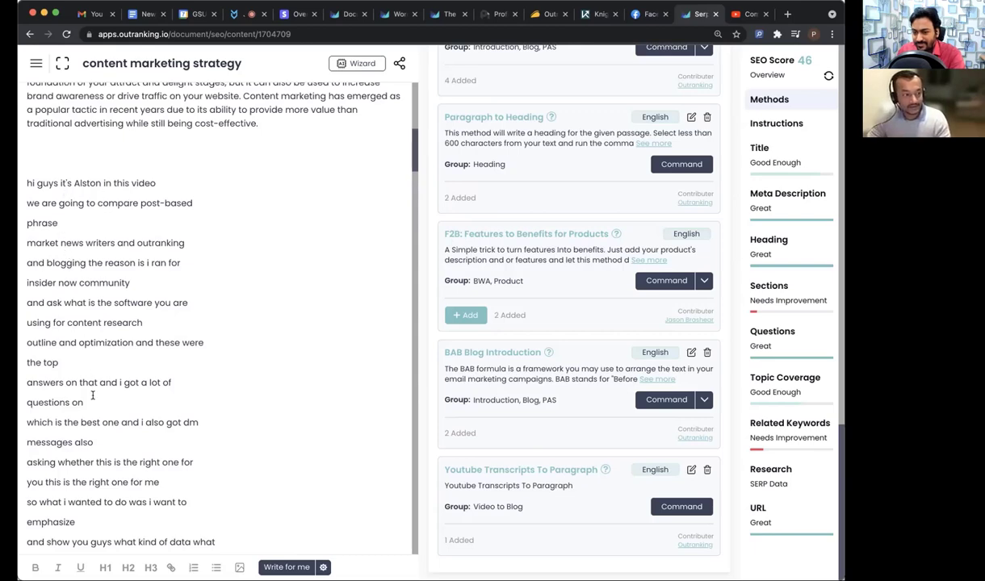
scroll(96, 436, "down", 3)
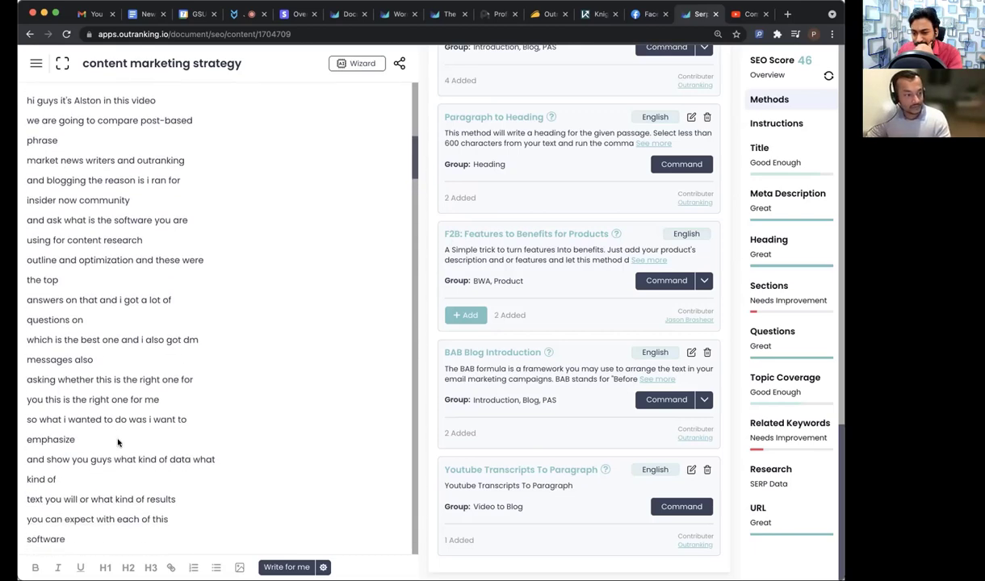
scroll(104, 429, "down", 5)
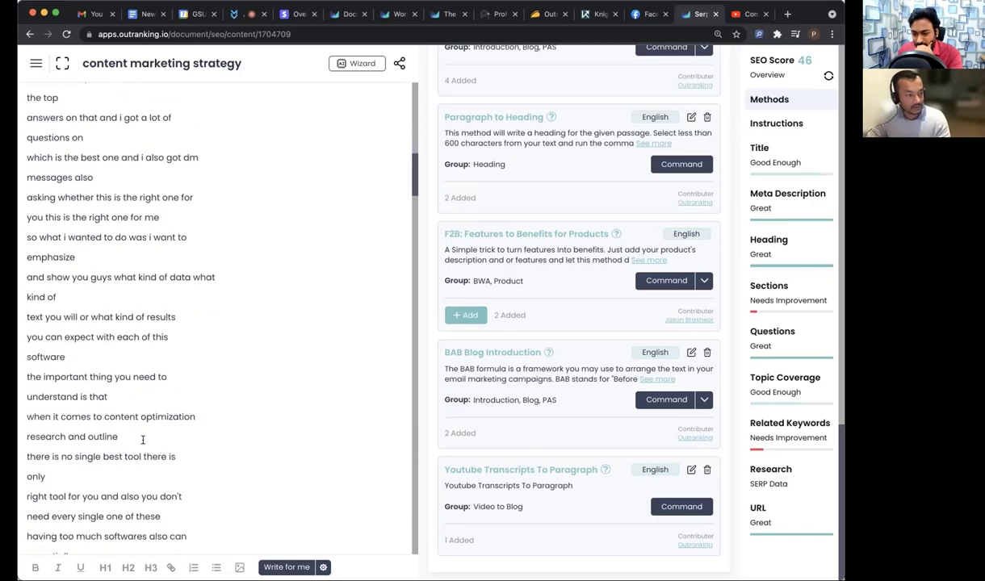
scroll(109, 419, "up", 7)
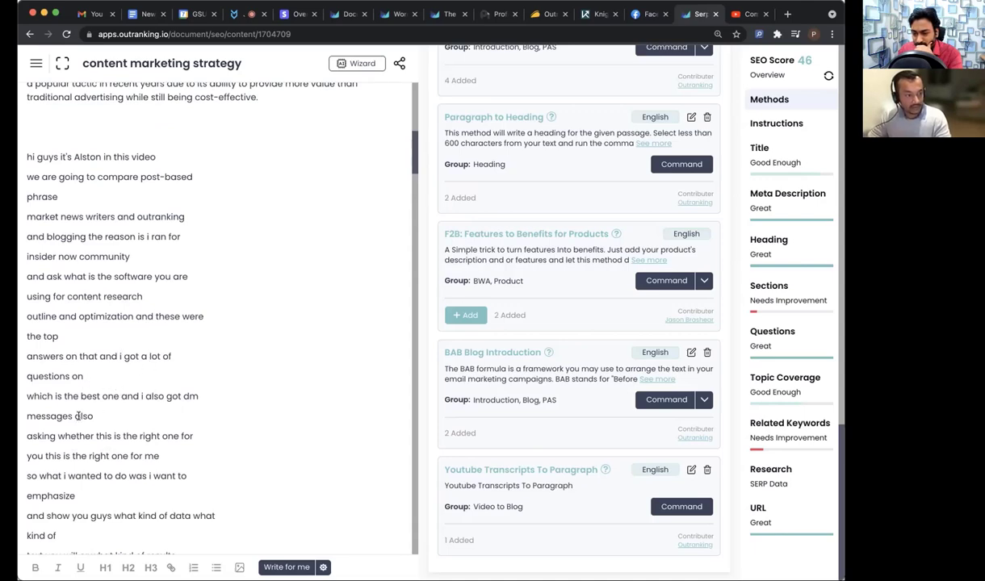
left_click(121, 396)
key("Return")
key("Return")
key("Return")
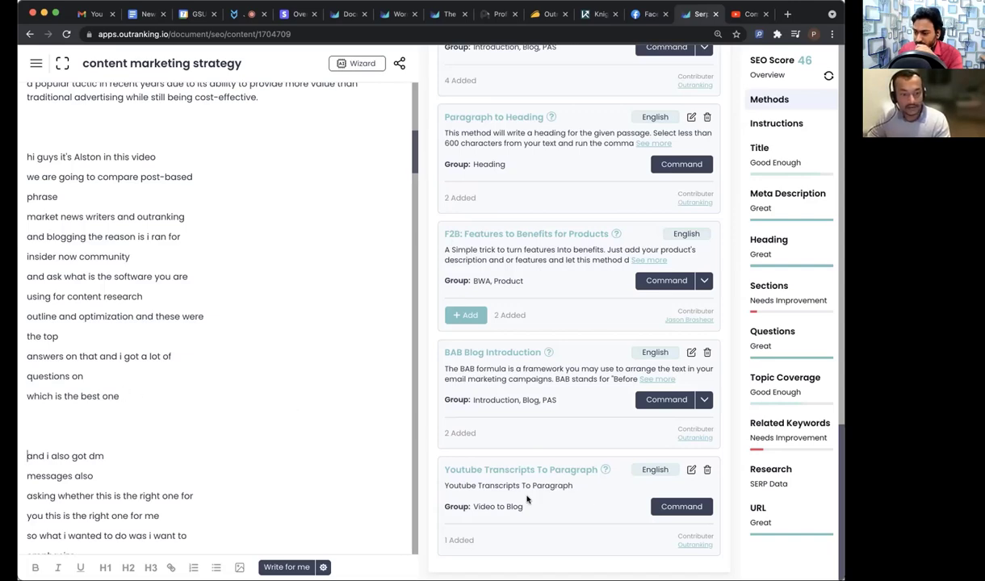
left_click_drag(122, 397, 22, 158)
left_click(681, 506)
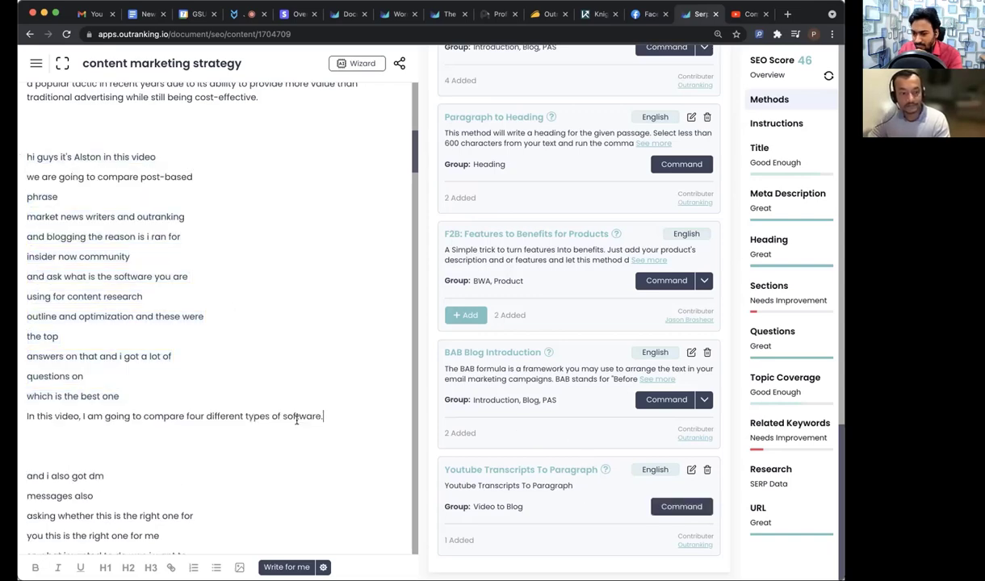
key("super+z")
Step: Generate a paragraph from the transcript's opening lines through "which is the best one" with Youtube Transcripts To Paragraph and add a line below it
left_click_drag(127, 395, 24, 157)
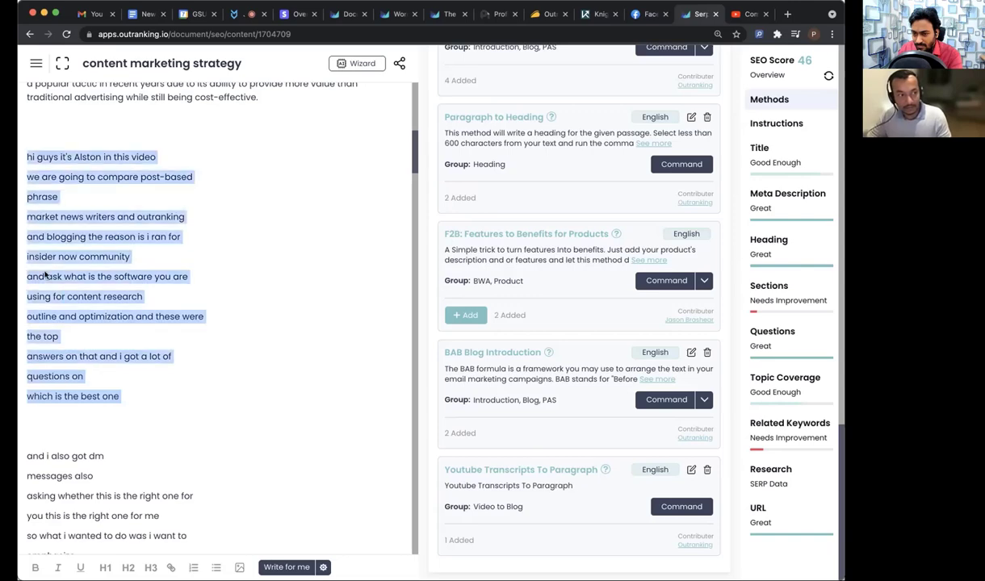
left_click(681, 506)
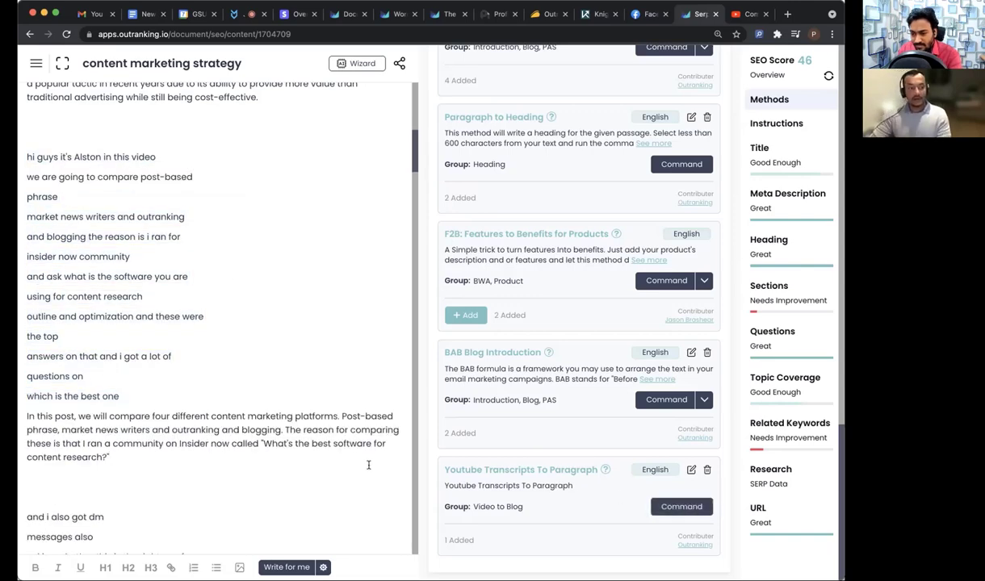
key("Return")
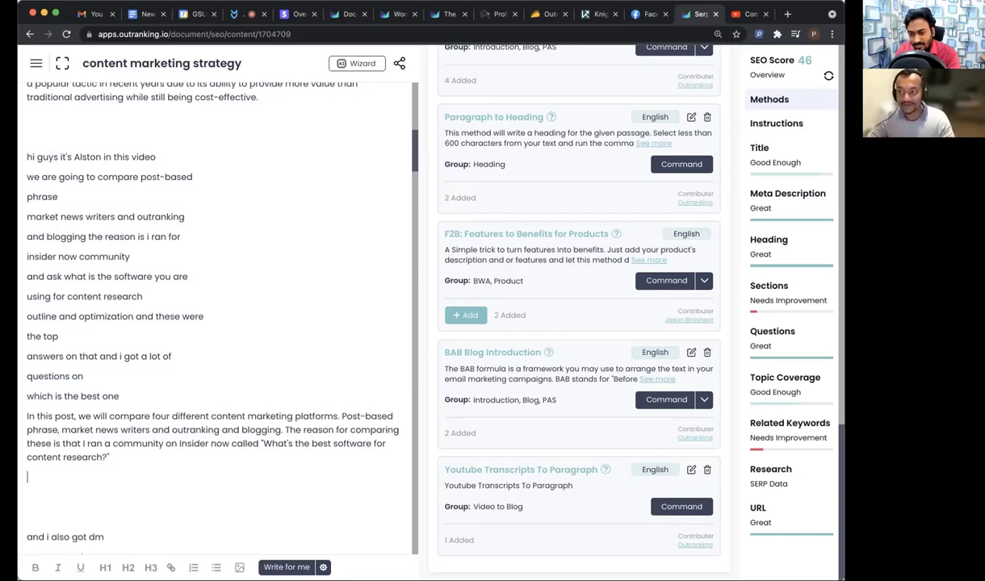
Step: Highlight the meta description text and review the article down to the generated paragraph below the transcript's opening lines
scroll(280, 266, "up", 10)
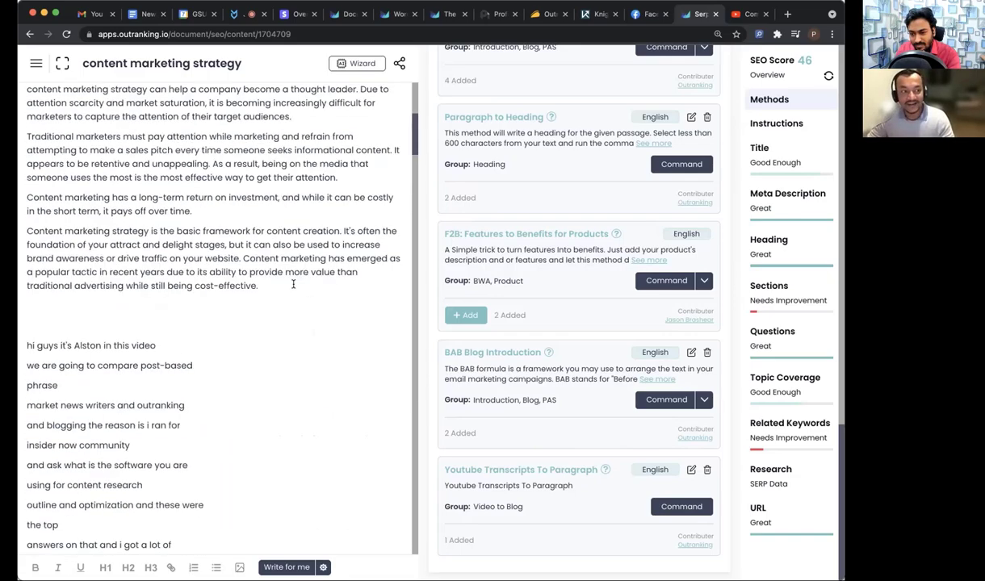
scroll(153, 134, "up", 2)
left_click_drag(121, 151, 60, 178)
scroll(250, 260, "down", 15)
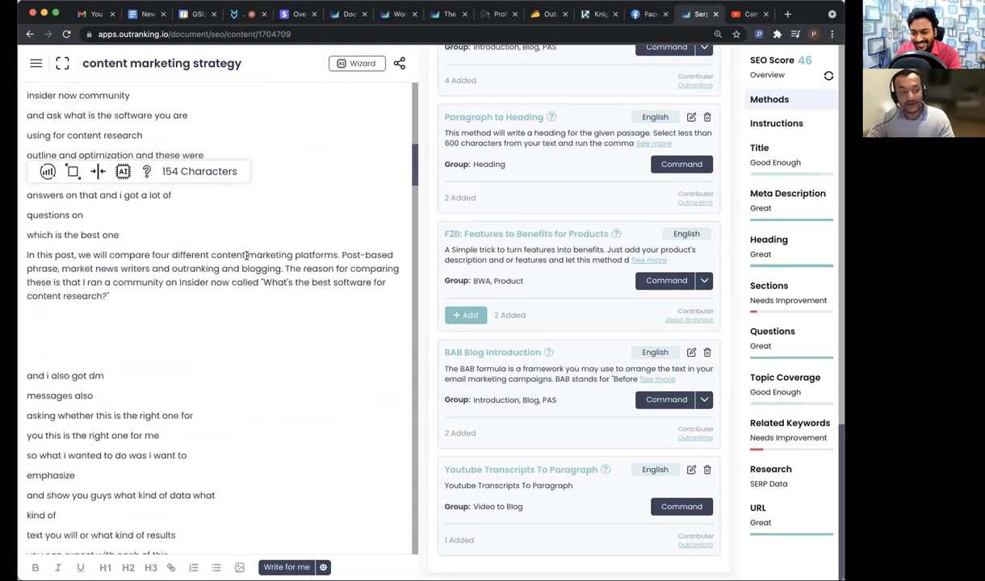
scroll(249, 261, "up", 15)
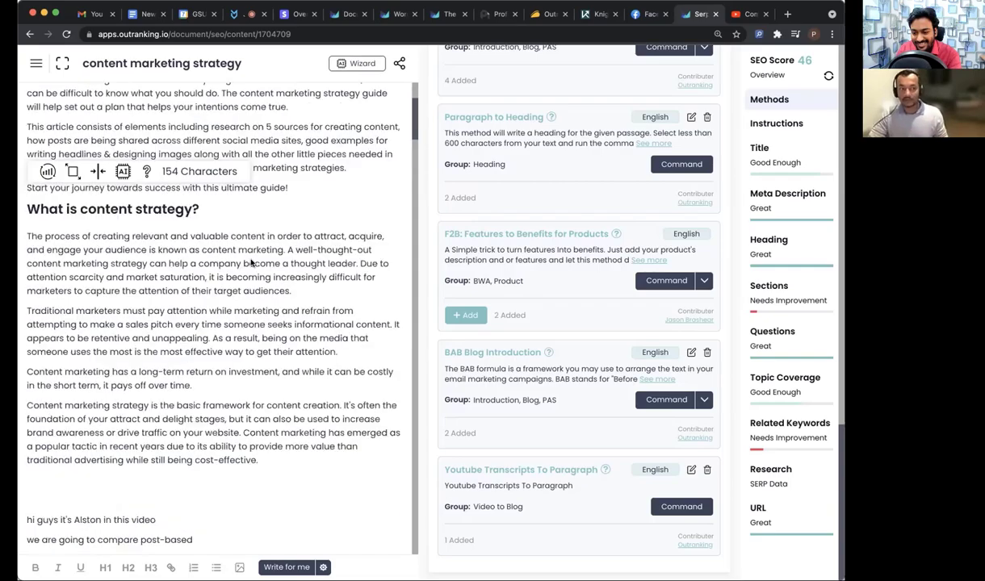
scroll(251, 260, "down", 15)
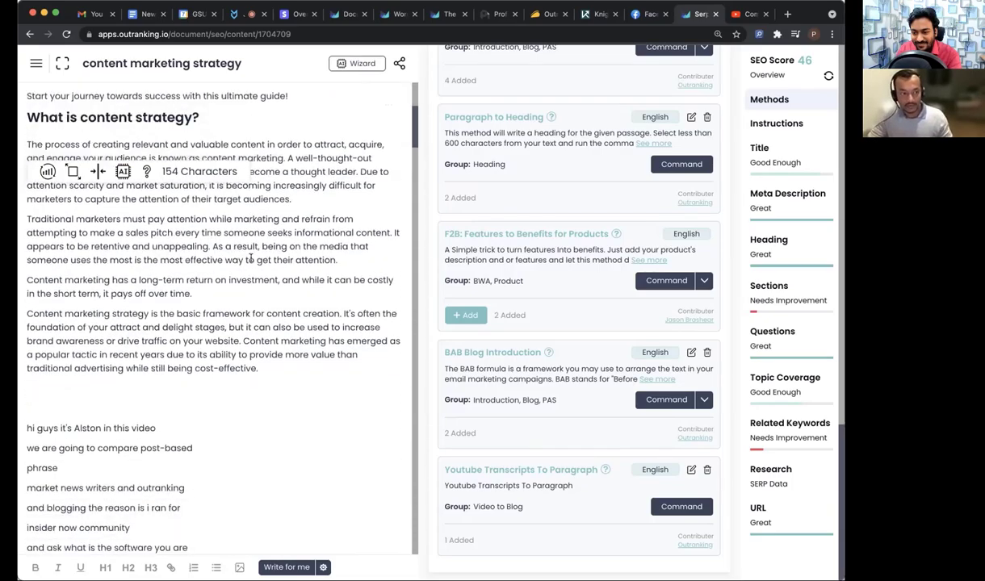
scroll(252, 258, "down", 5)
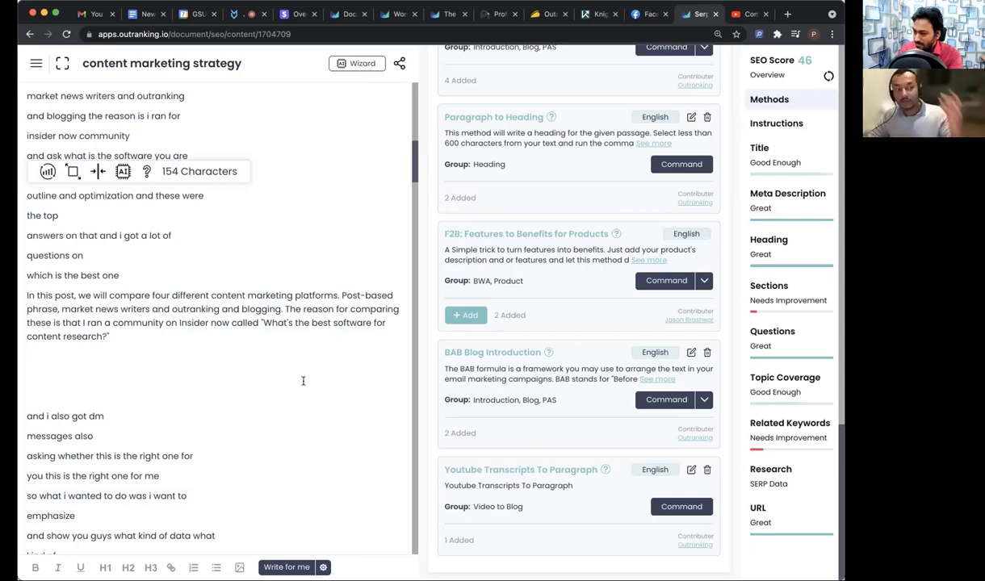
scroll(307, 378, "up", 2)
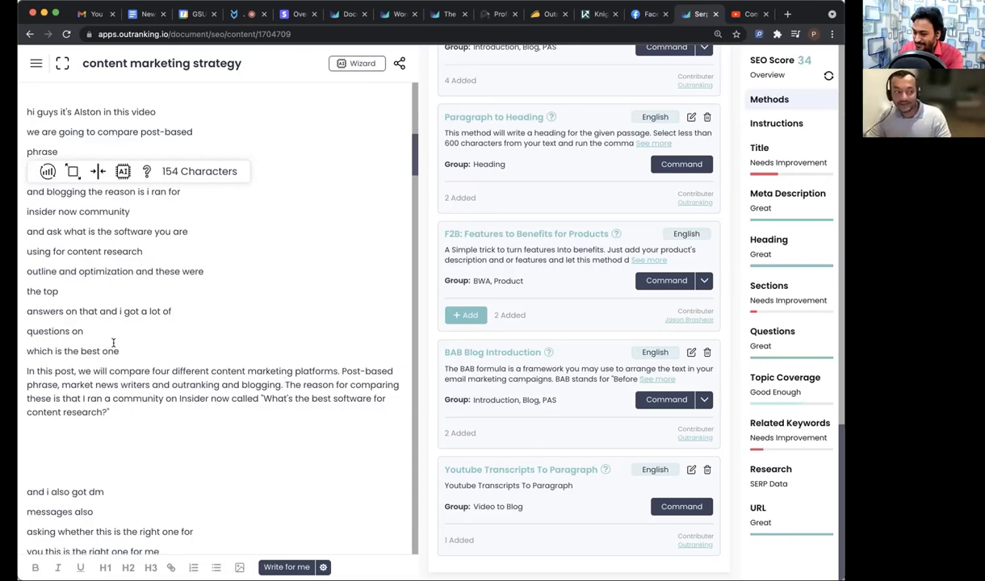
Step: Delete the converted transcript lines above the generated paragraph and create a heading for that paragraph with Paragraph to Heading
left_click_drag(120, 349, 26, 207)
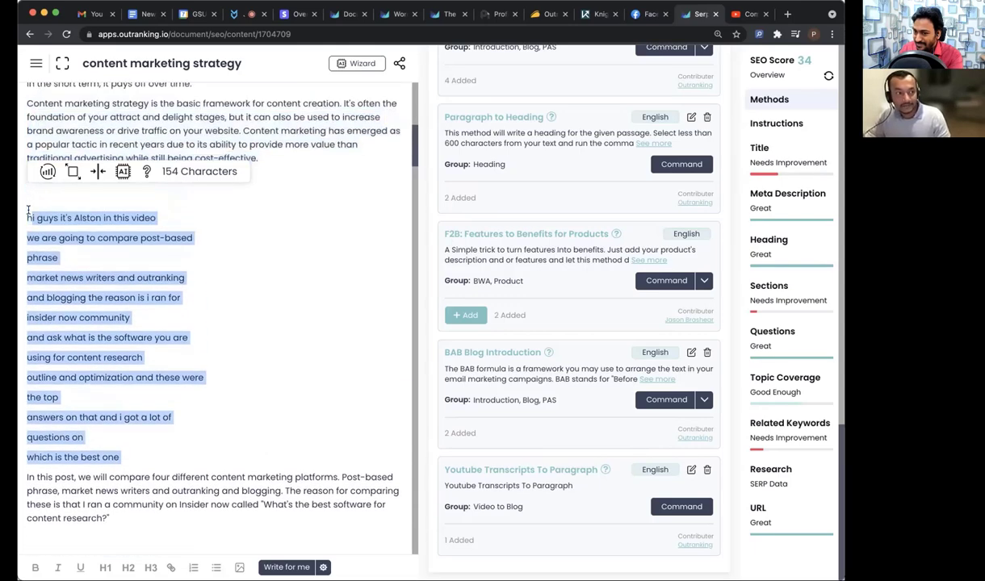
key("BackSpace")
left_click_drag(107, 278, 23, 235)
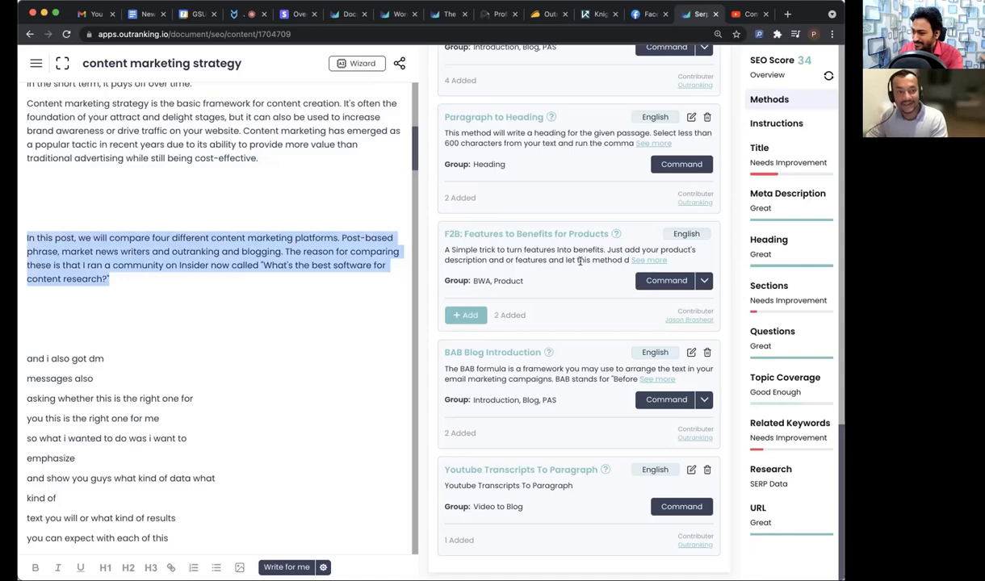
scroll(565, 273, "up", 2)
left_click(686, 271)
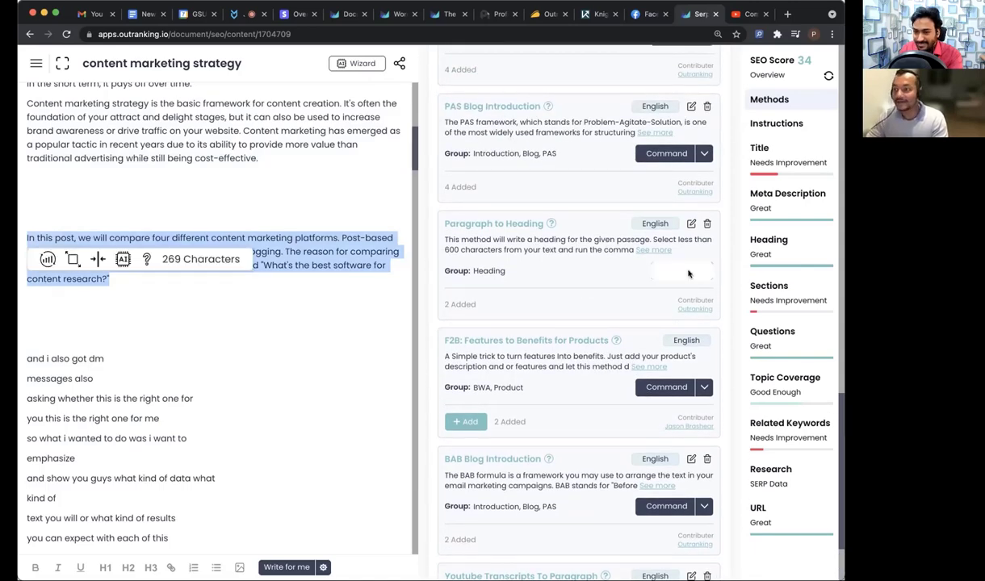
Step: Move the generated heading "What's the best software for content research?" to the line above its paragraph and make it bold
left_click_drag(233, 299, 22, 300)
key("ctrl+c")
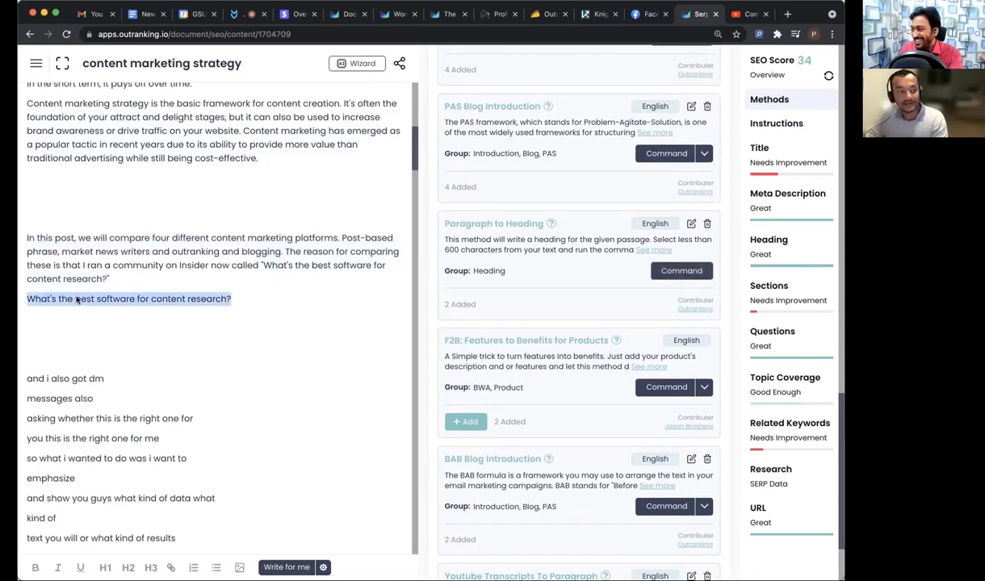
key("BackSpace")
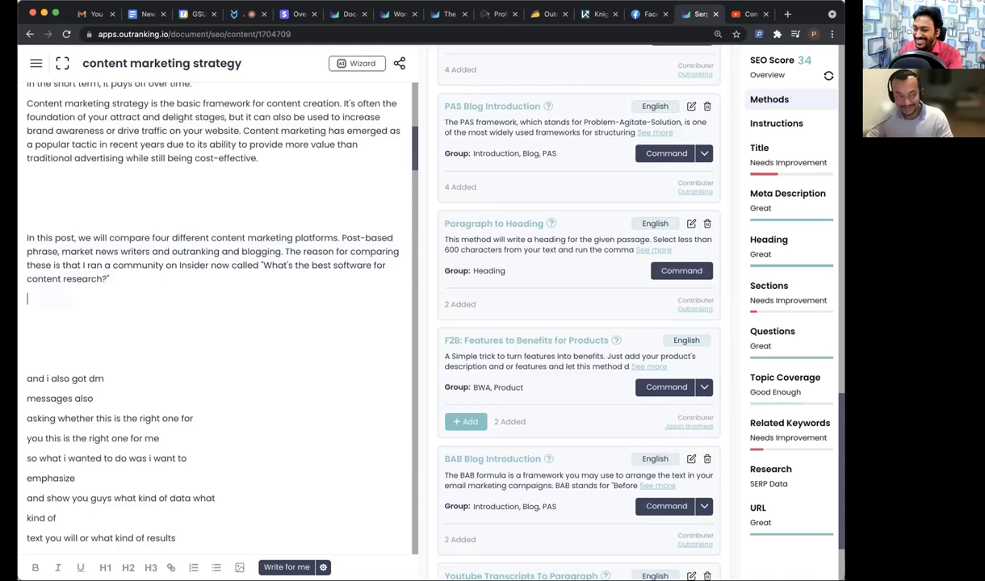
left_click(30, 217)
key("ctrl+v")
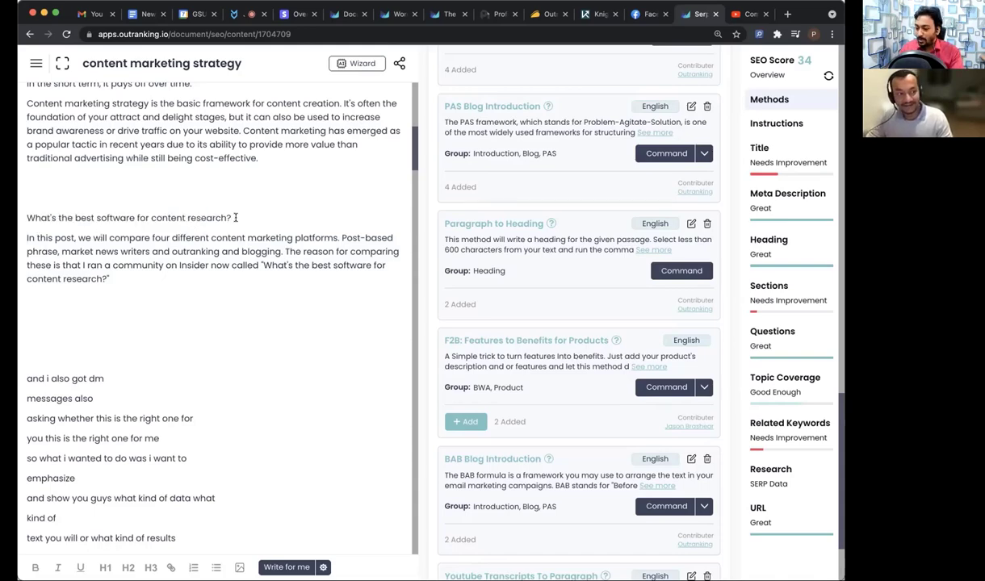
triple_click(76, 216)
key("ctrl+b")
left_click(180, 338)
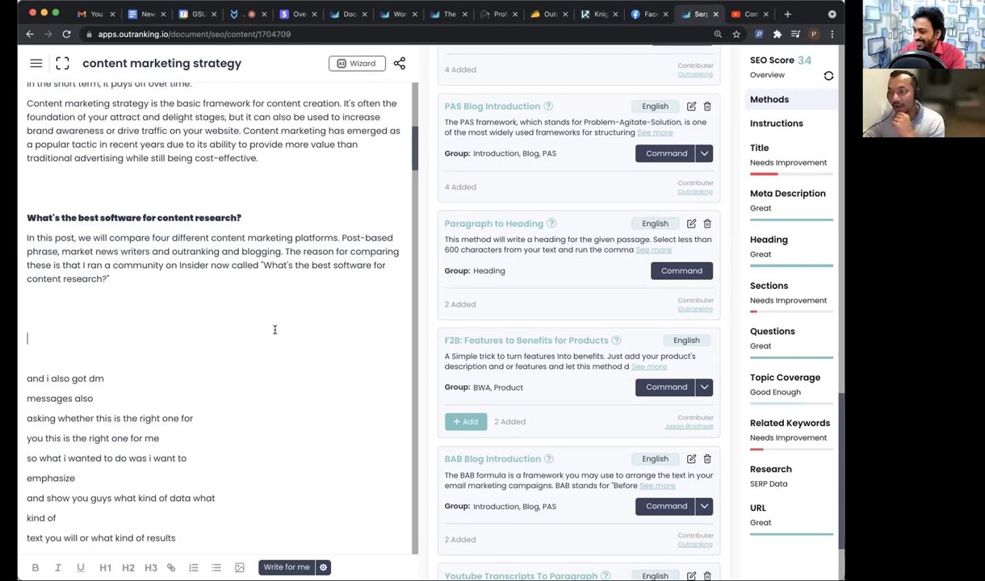
Step: Place the cursor at the end of the generated paragraph and set the Write for me output length to Low
left_click(141, 277)
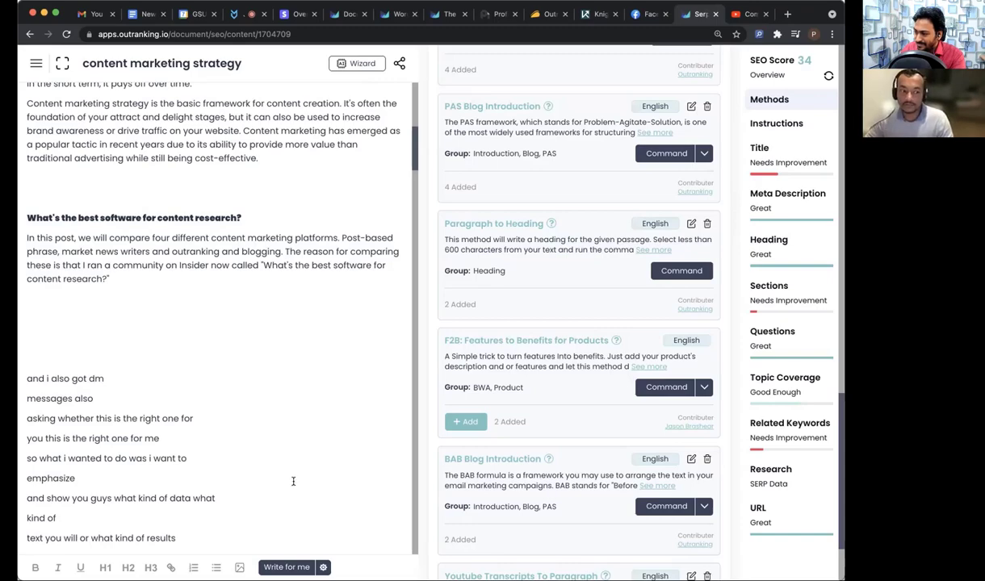
left_click(322, 567)
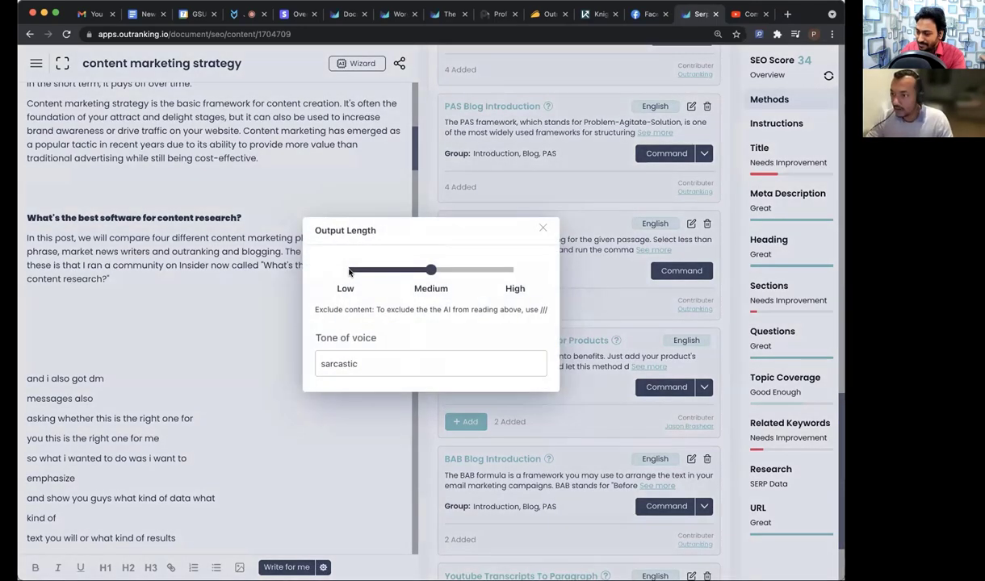
left_click(349, 272)
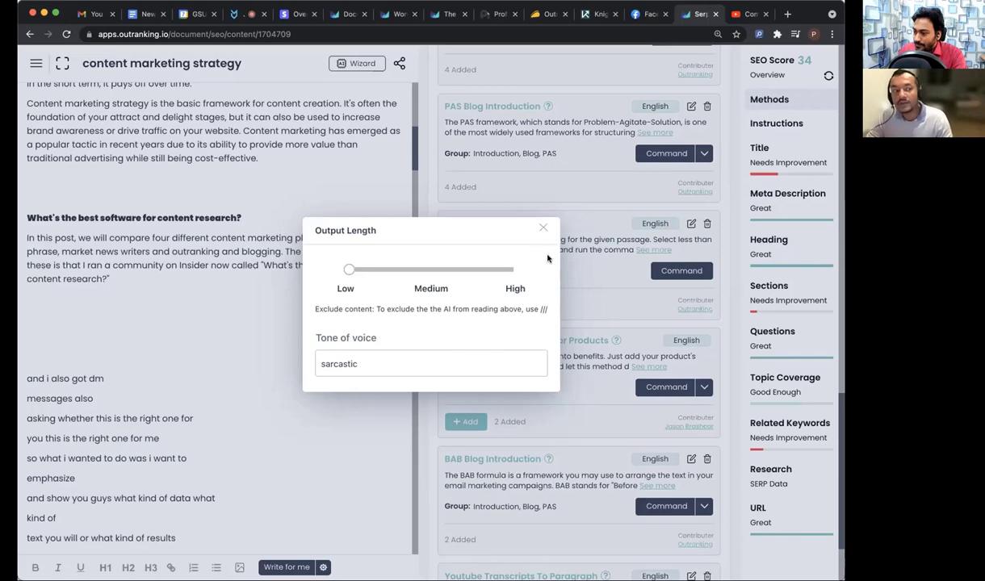
left_click(542, 230)
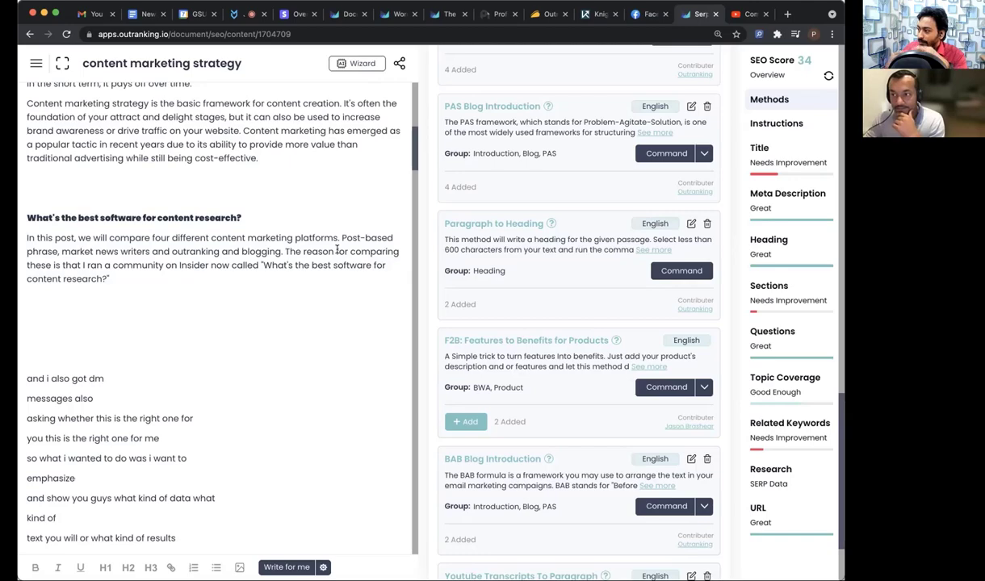
Step: Delete the article text from "it is becoming increasingly difficult" through the last paragraph above the heading "What's the best software for content research?"
scroll(337, 250, "up", 1)
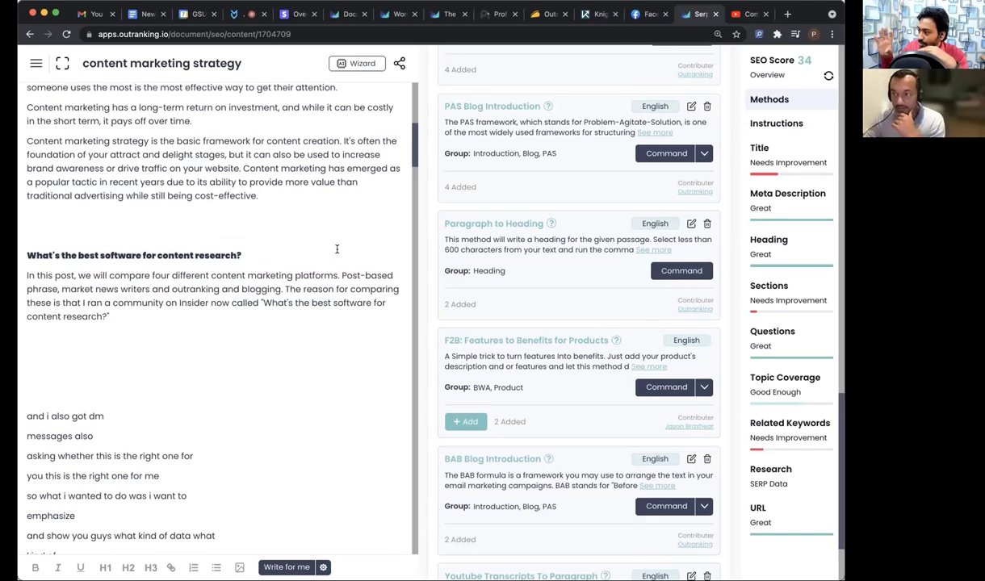
scroll(337, 248, "up", 6)
scroll(337, 249, "down", 3)
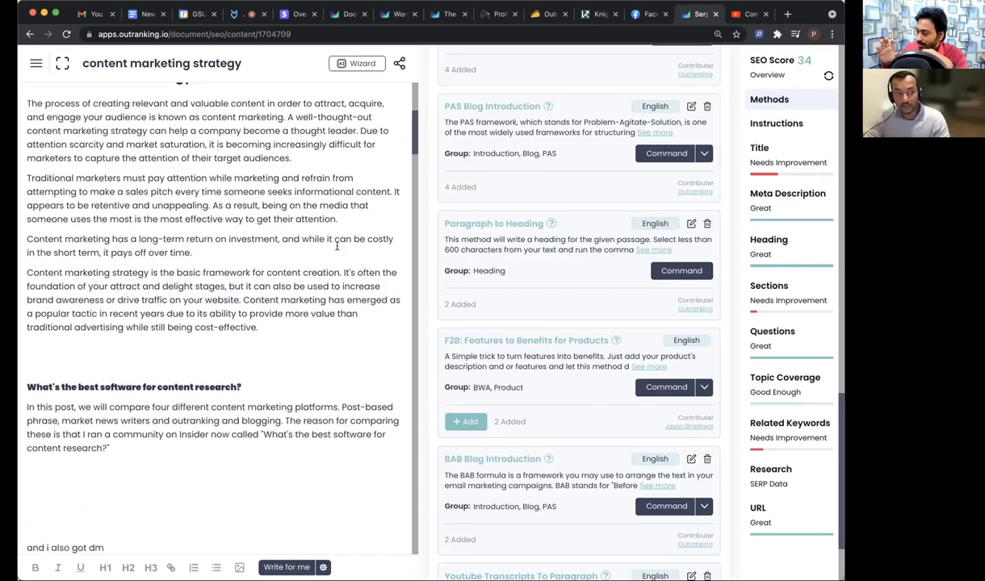
scroll(336, 248, "down", 4)
scroll(337, 249, "up", 8)
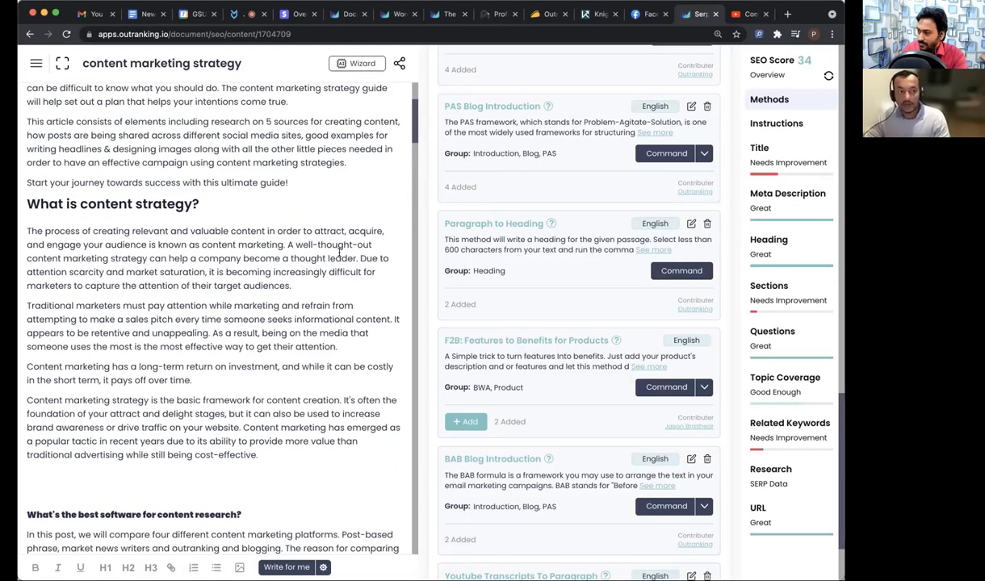
scroll(338, 251, "up", 4)
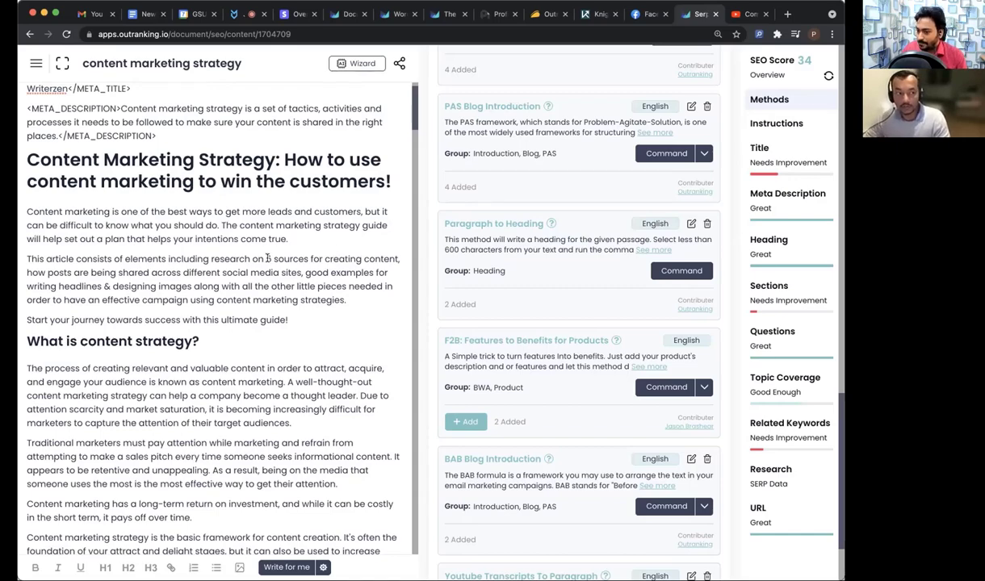
scroll(256, 244, "down", 3)
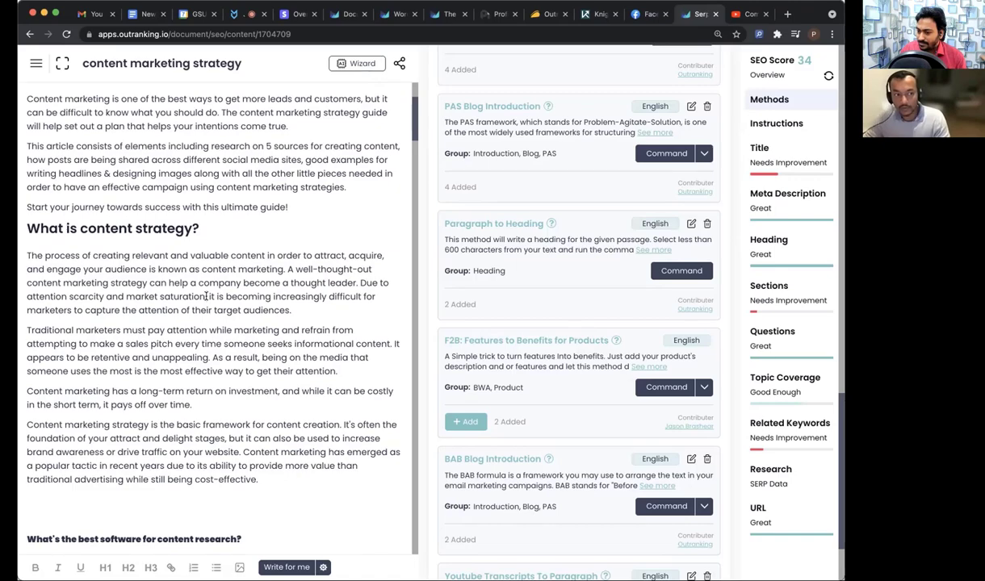
left_click_drag(207, 296, 305, 314)
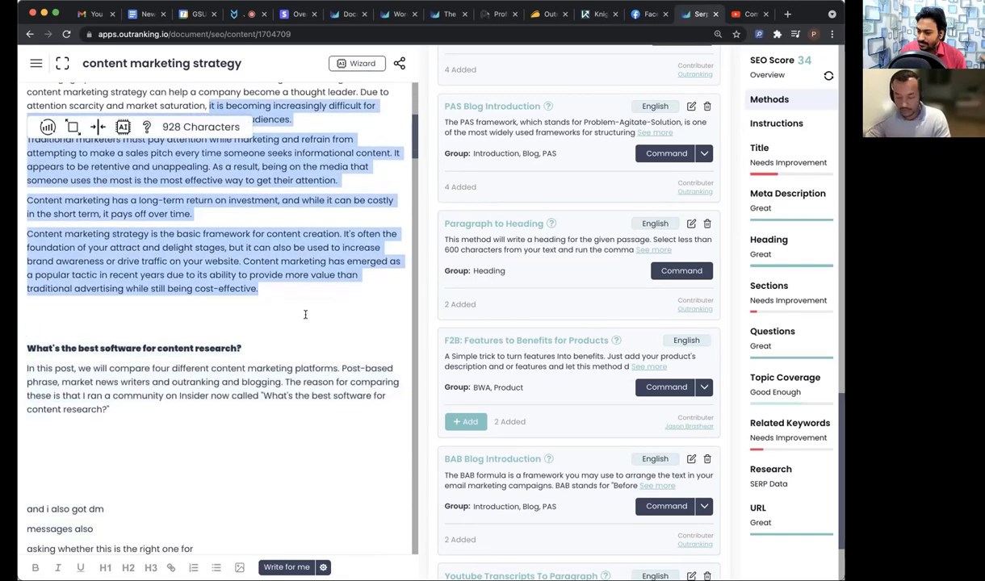
key("BackSpace")
scroll(259, 210, "up", 1)
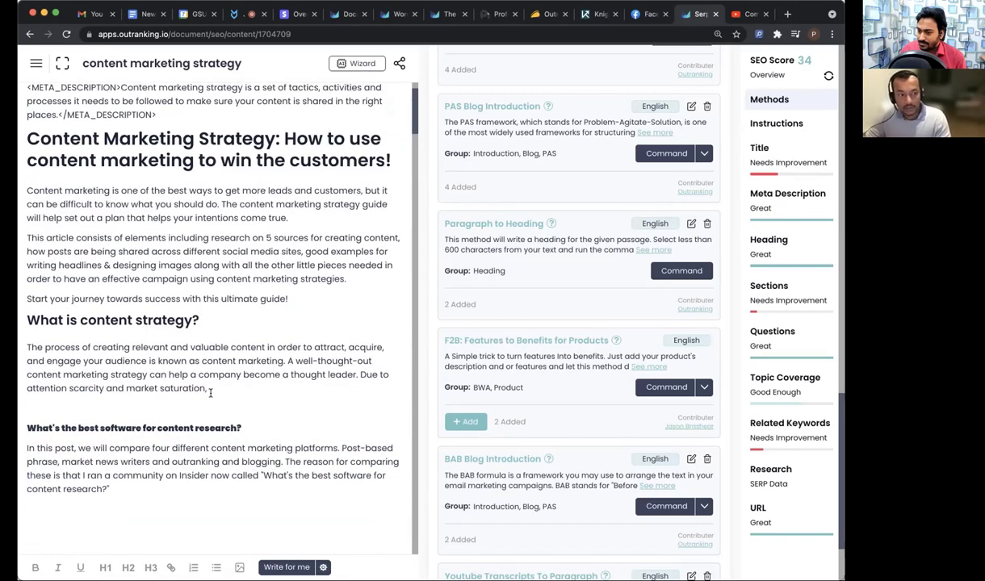
Step: Add the line "Examples" directly below the "What is content strategy?" heading and format it as an H2 heading
left_click_drag(210, 392, 25, 320)
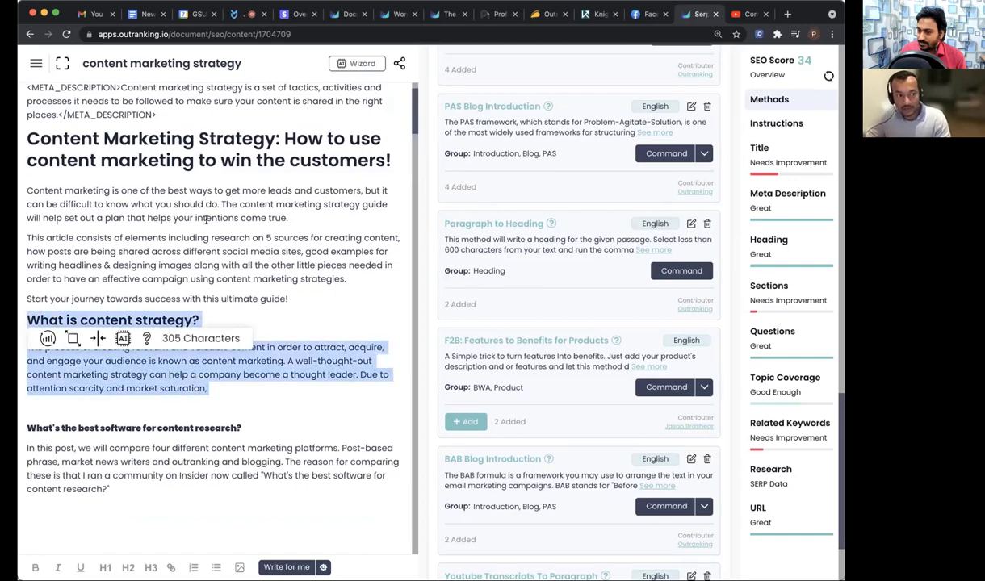
scroll(205, 218, "up", 2)
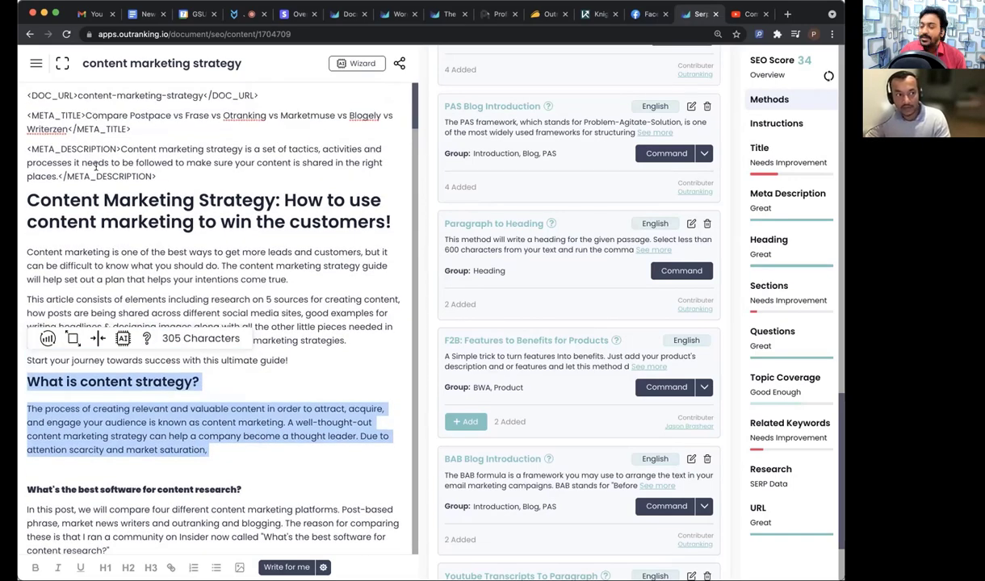
scroll(202, 242, "down", 3)
left_click(268, 277)
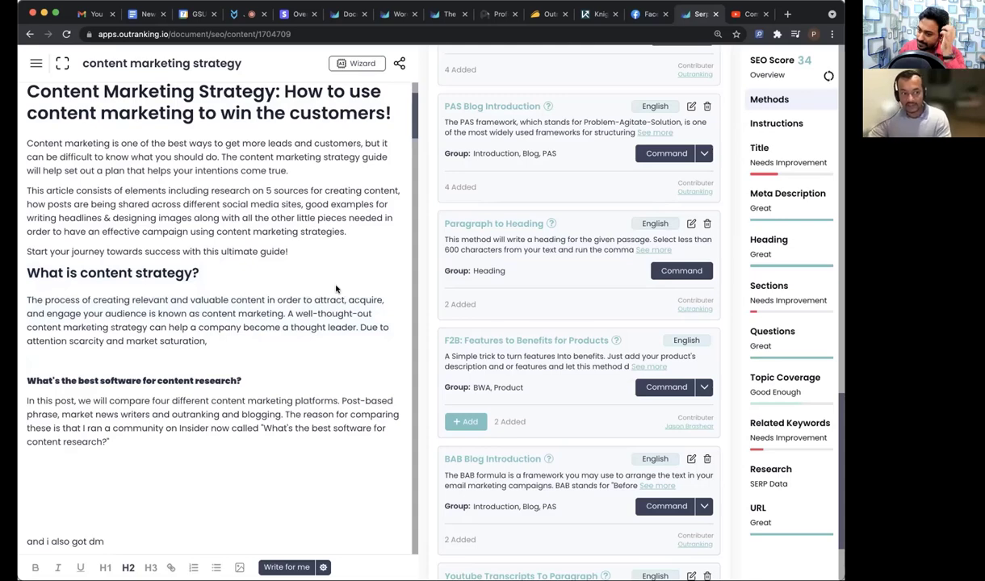
key("Return")
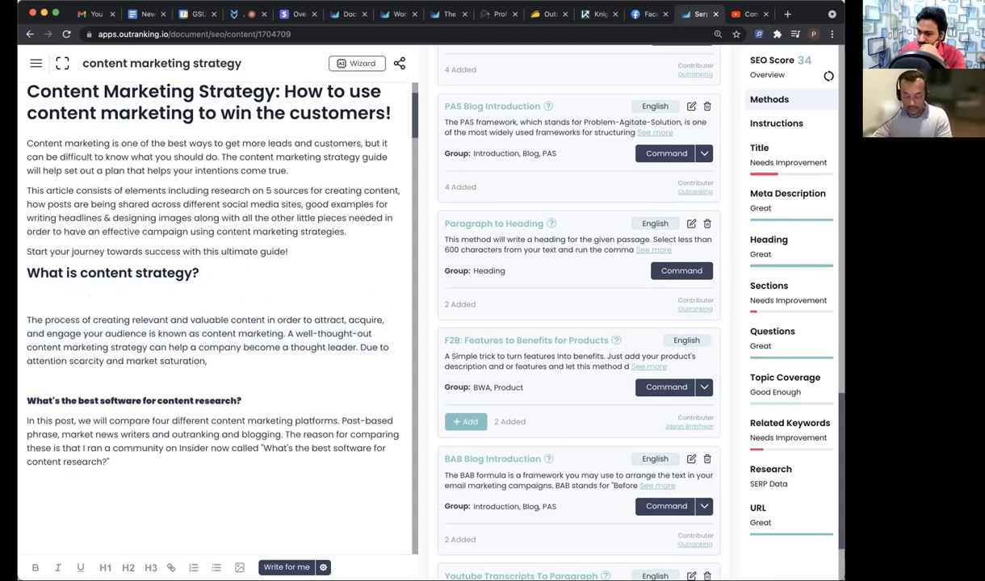
type("Ex")
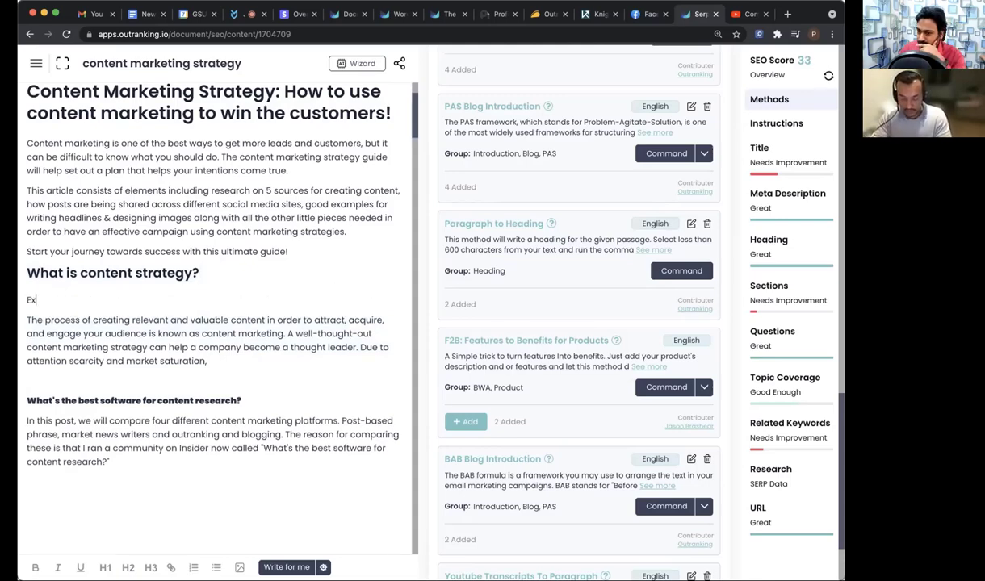
type("amples")
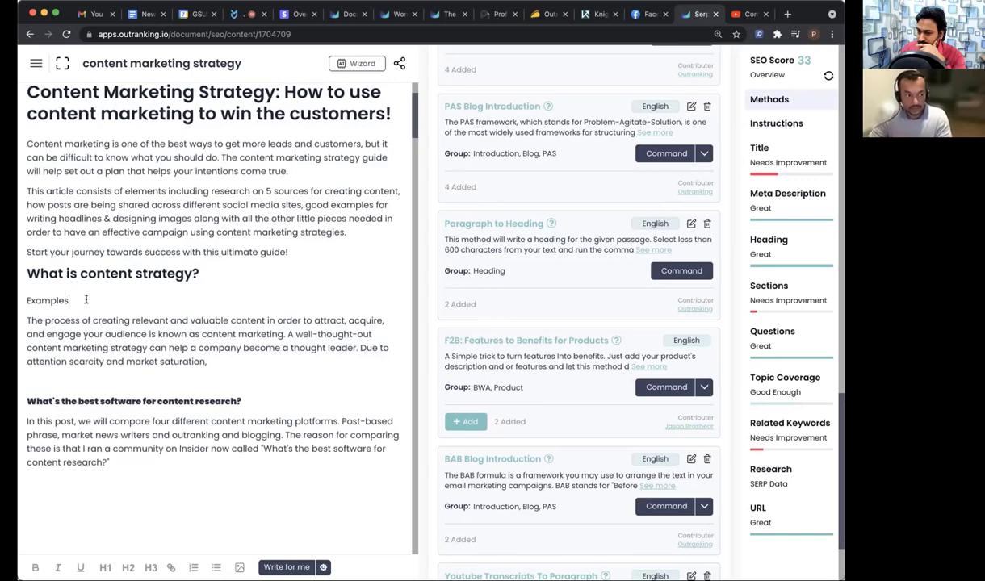
left_click_drag(85, 299, 27, 300)
left_click(128, 567)
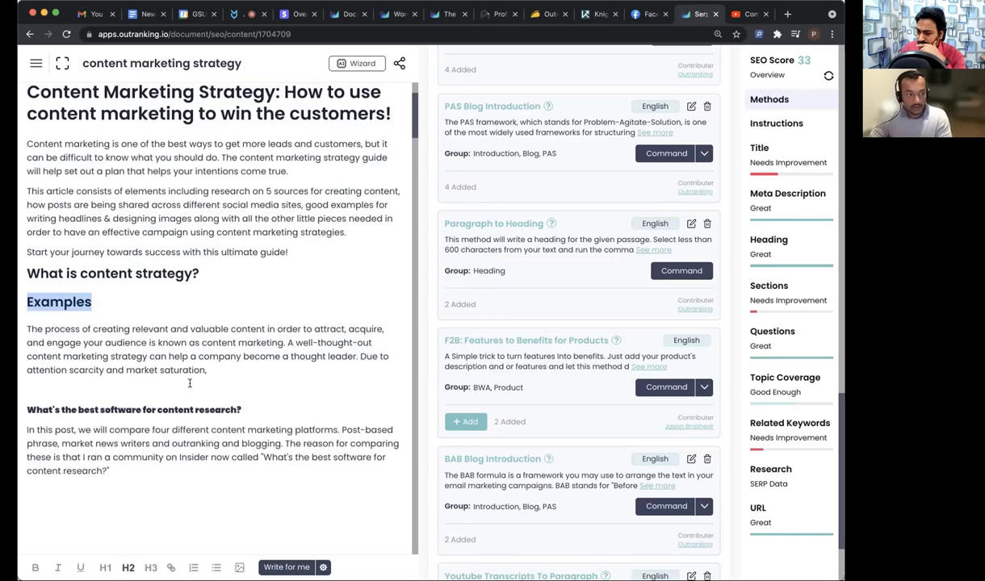
Step: Copy the generated paragraph about comparing four content marketing platforms and paste it under the "What is content strategy?" heading
left_click_drag(134, 468, 24, 401)
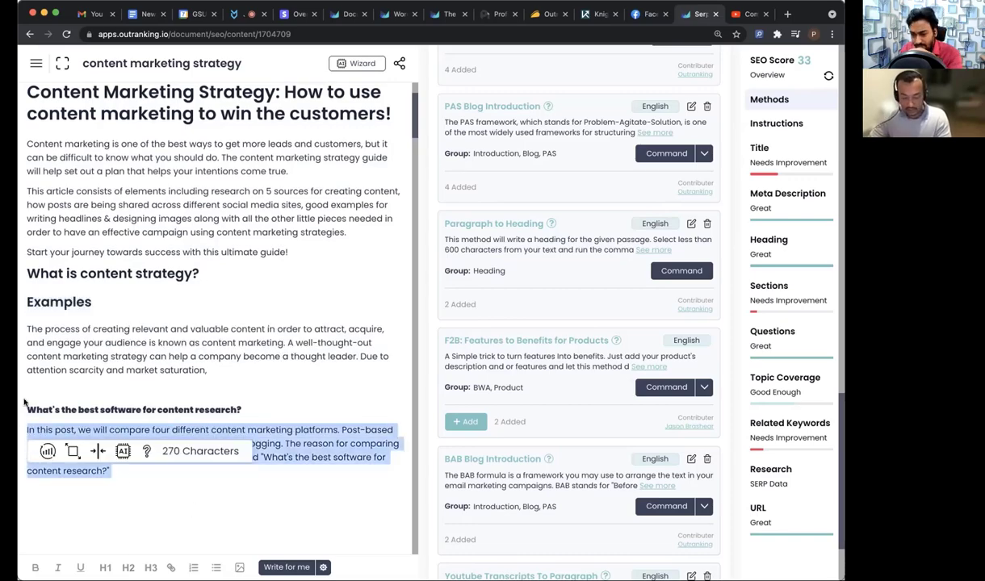
key("ctrl+c")
left_click(195, 266)
key("Return")
key("ctrl+v")
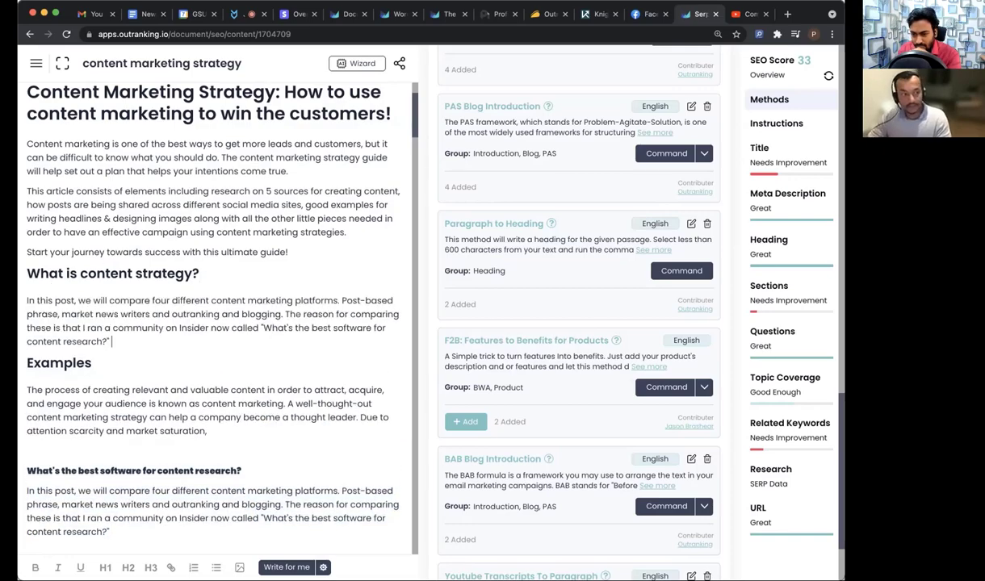
Step: Highlight the Examples section and the "What is content strategy?" heading, and review how the article's sections are arranged
scroll(234, 347, "down", 2)
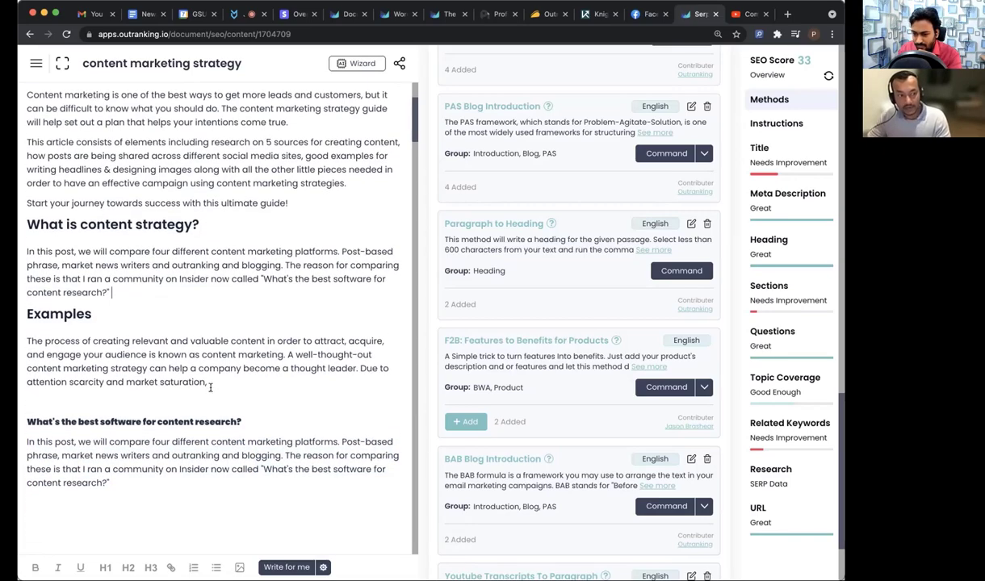
left_click_drag(210, 388, 25, 312)
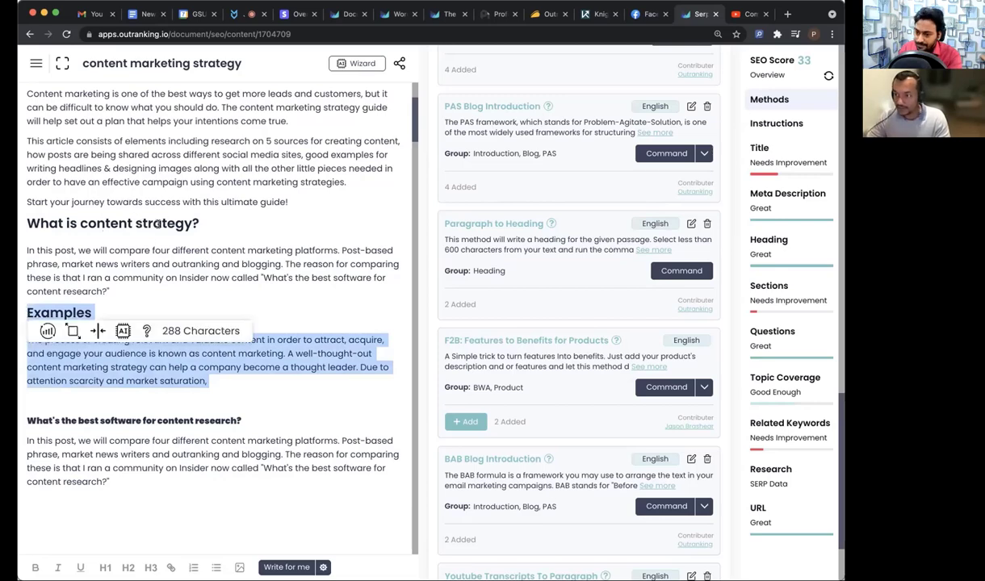
left_click_drag(198, 223, 48, 225)
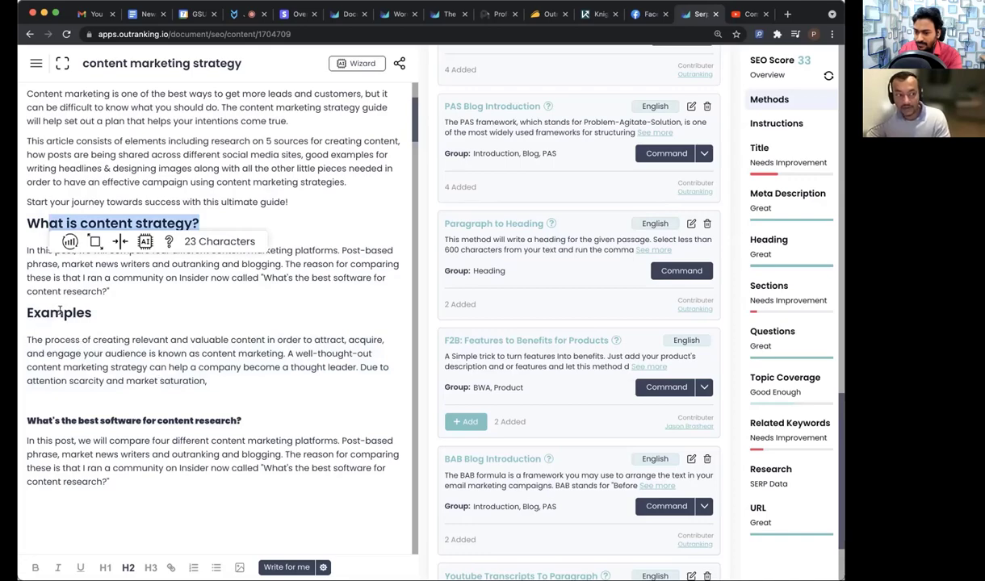
left_click(66, 224)
scroll(113, 183, "up", 3)
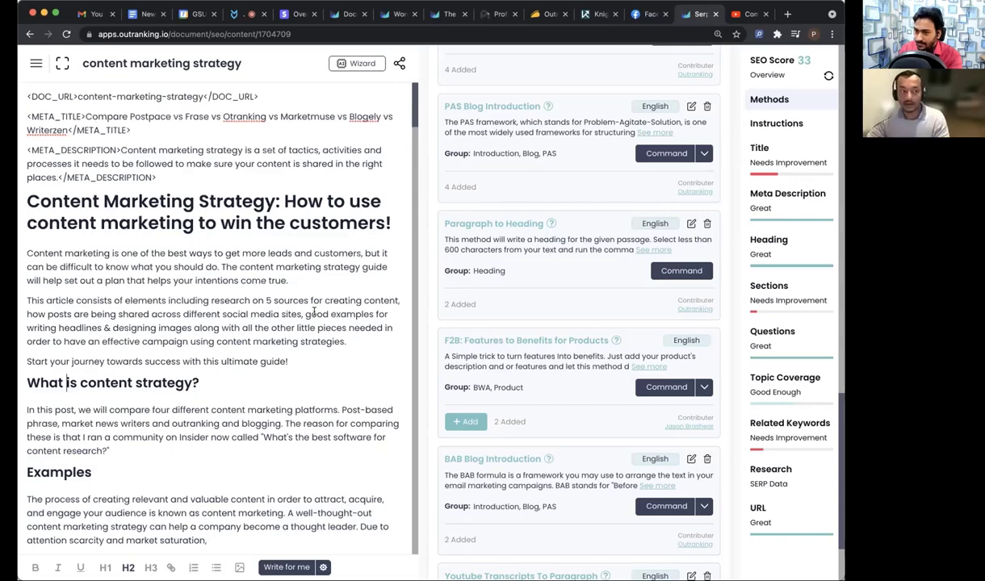
scroll(313, 320, "down", 5)
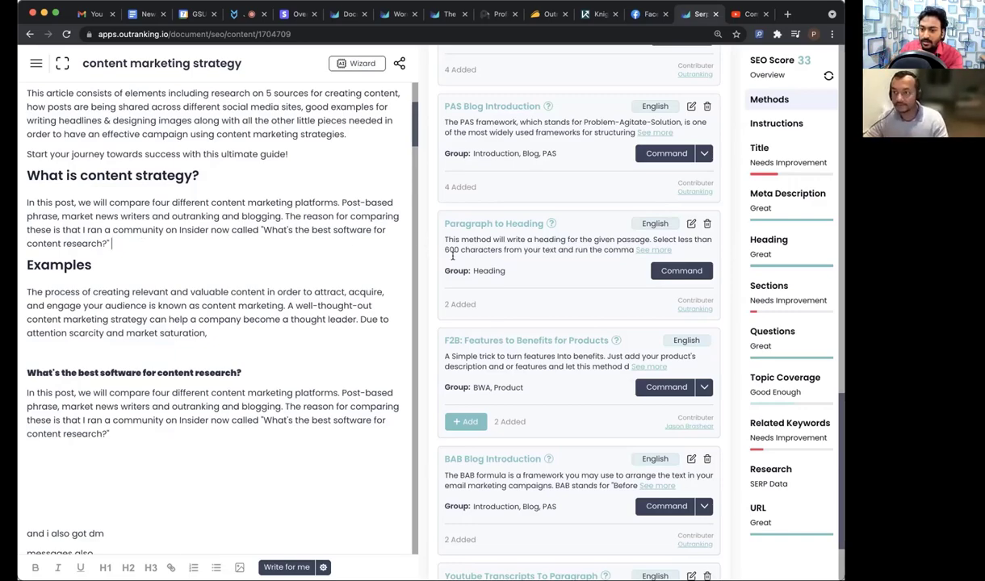
Step: Insert four blank lines between the meta description and the article title, and place the cursor on the first one
scroll(242, 252, "up", 3)
scroll(243, 252, "up", 1)
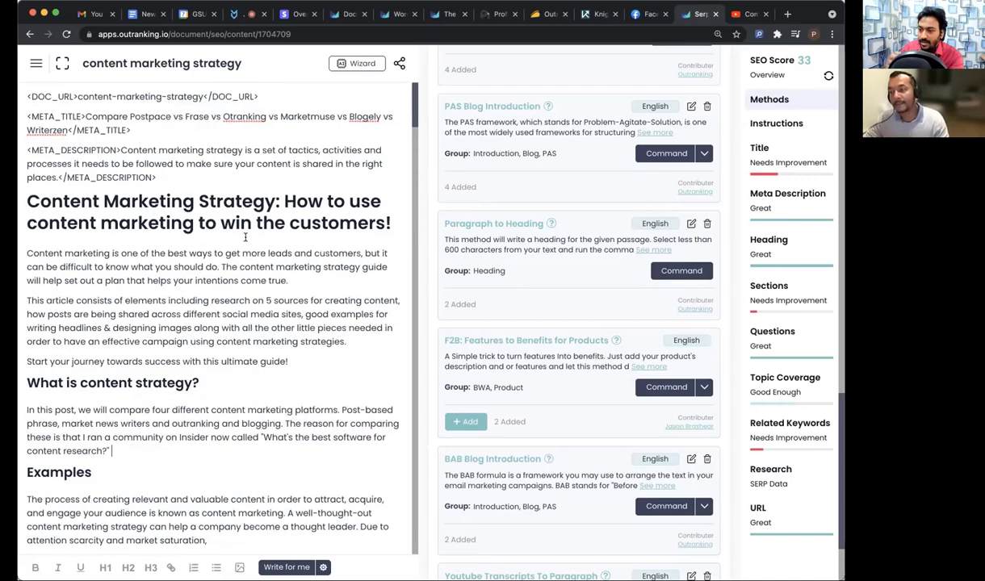
key("Return")
key("Return")
key("Return")
key("Return")
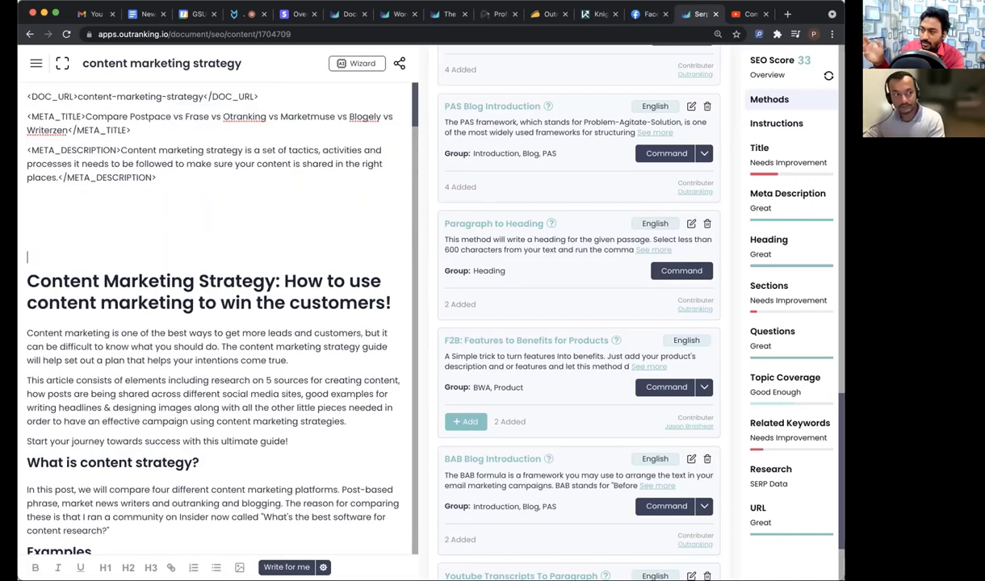
left_click(79, 194)
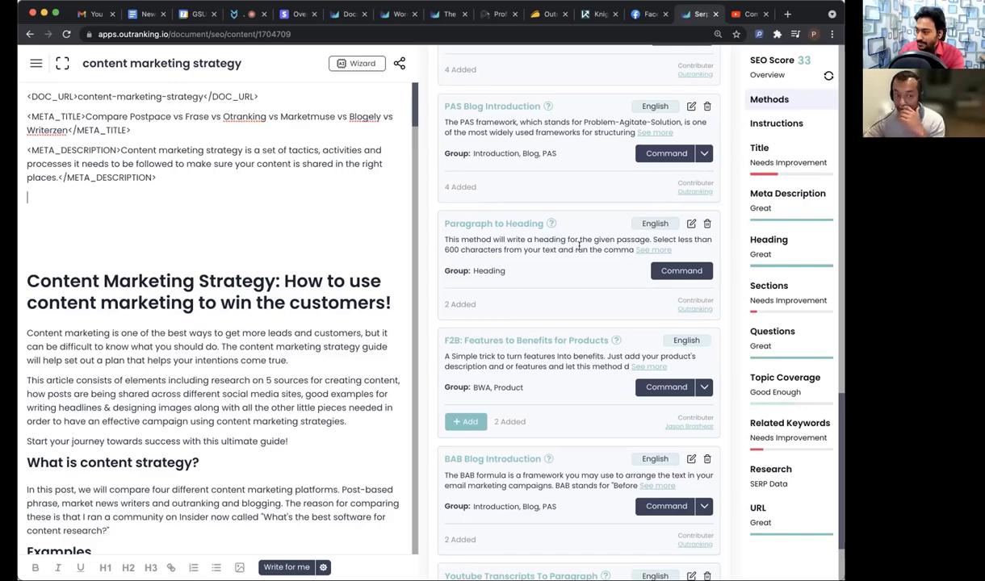
Step: Generate a subscriber email below the meta description with the Neil Patel's Blog Email method
scroll(579, 248, "up", 6)
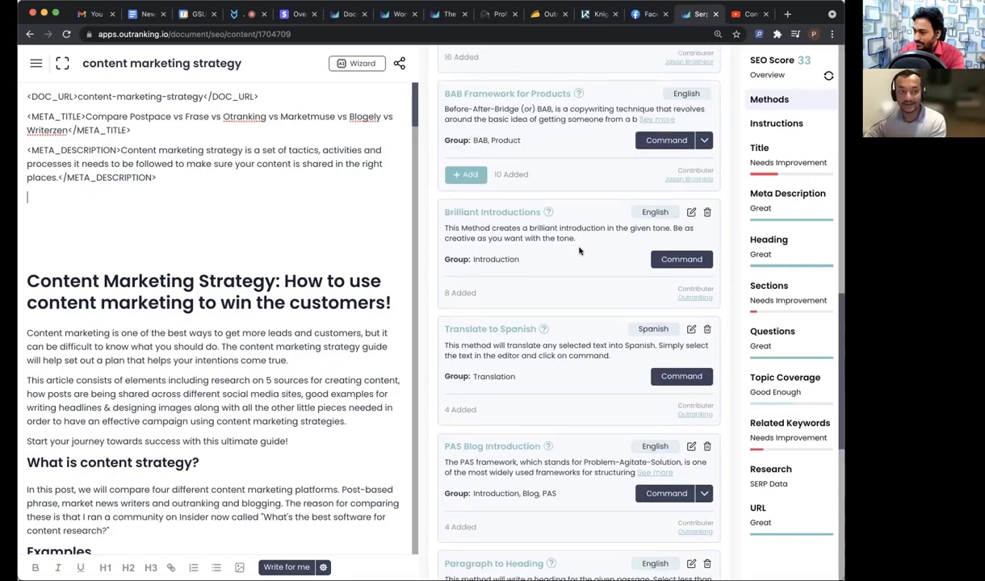
scroll(579, 250, "up", 2)
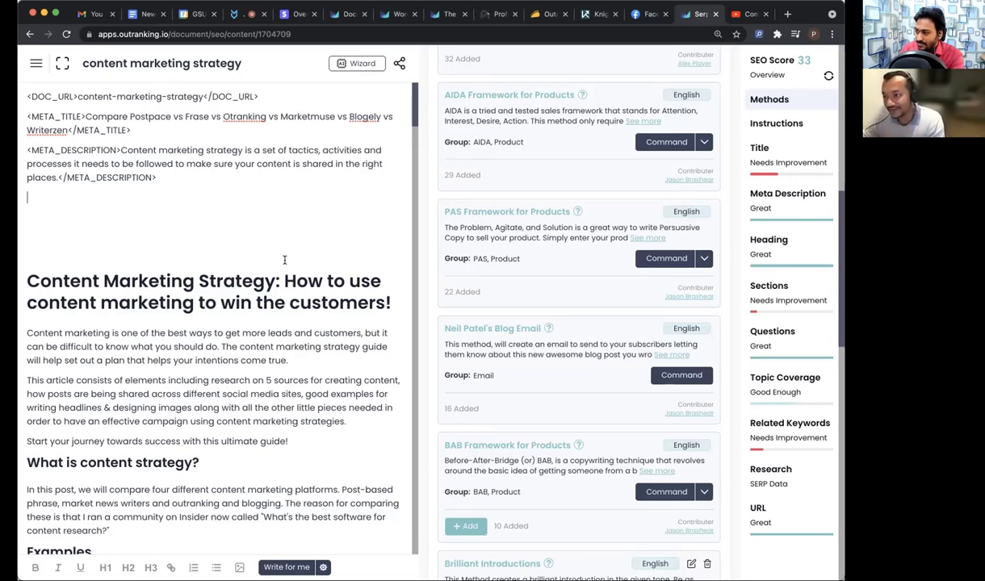
left_click(681, 378)
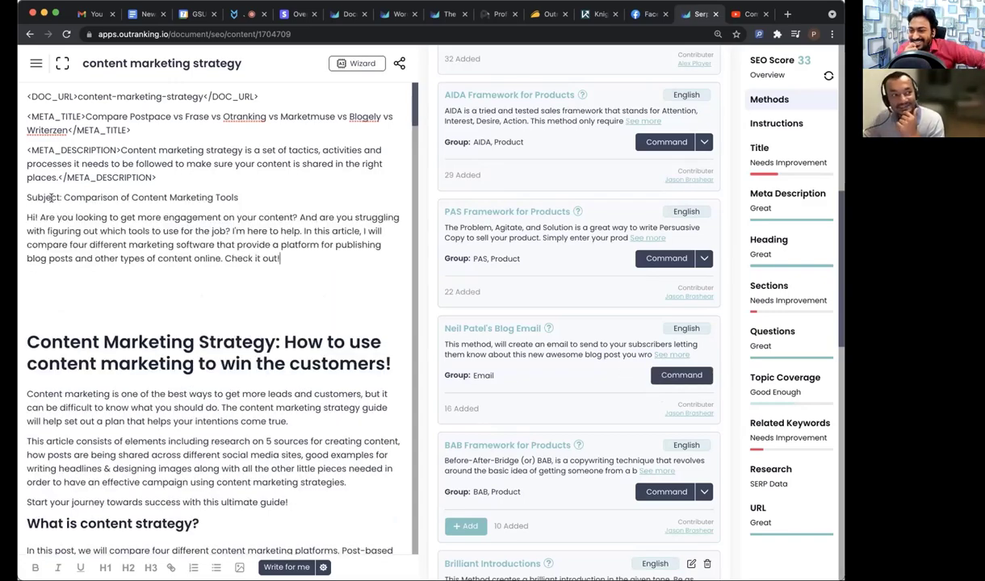
Step: Add a blank line above the email's subject line and split "Check it out!" off the email body with two line breaks
left_click(26, 197)
key("Return")
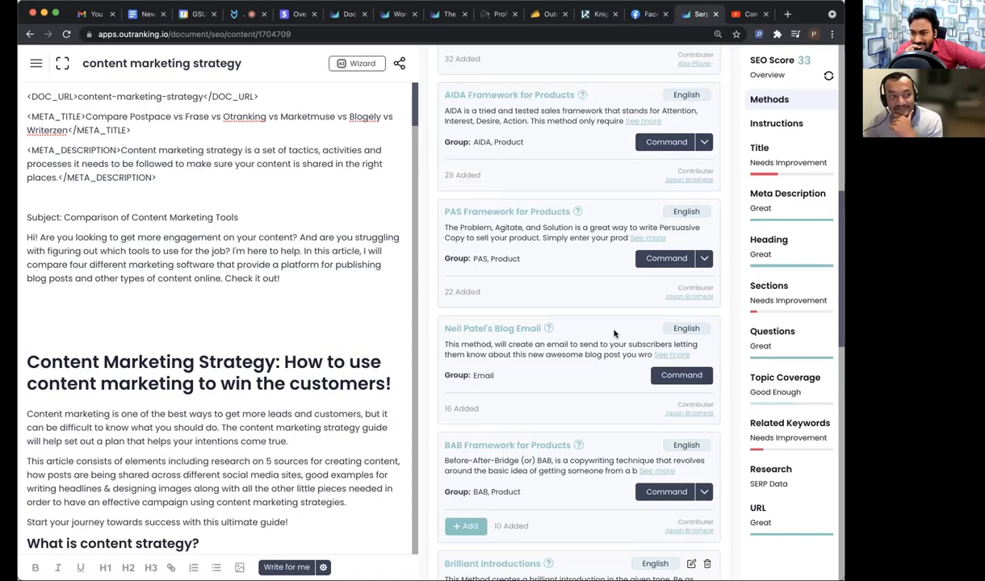
left_click(224, 278)
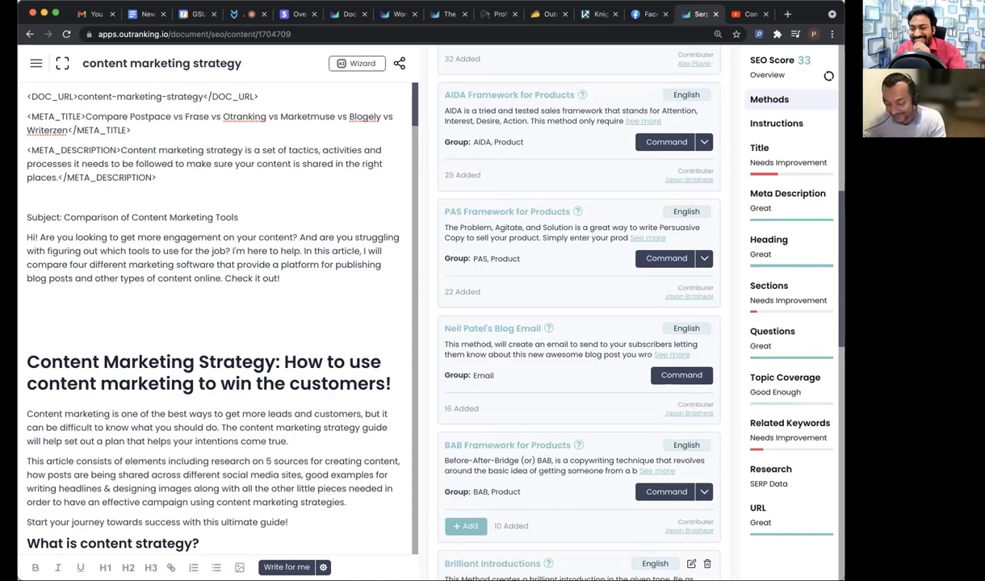
key("Return")
key("Return")
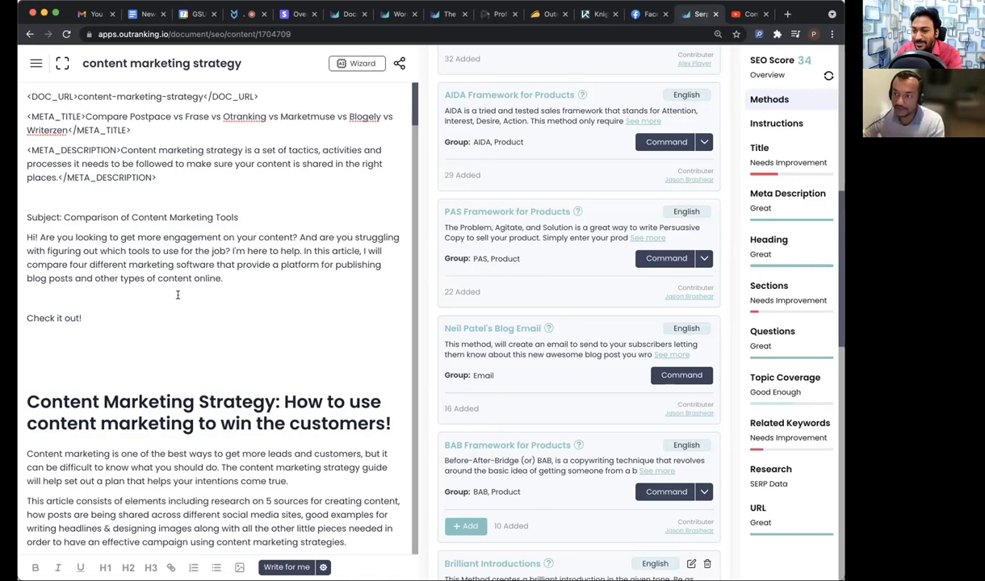
Step: Open the form for adding a new method and highlight its list of placeholders and input field examples
scroll(557, 246, "up", 3)
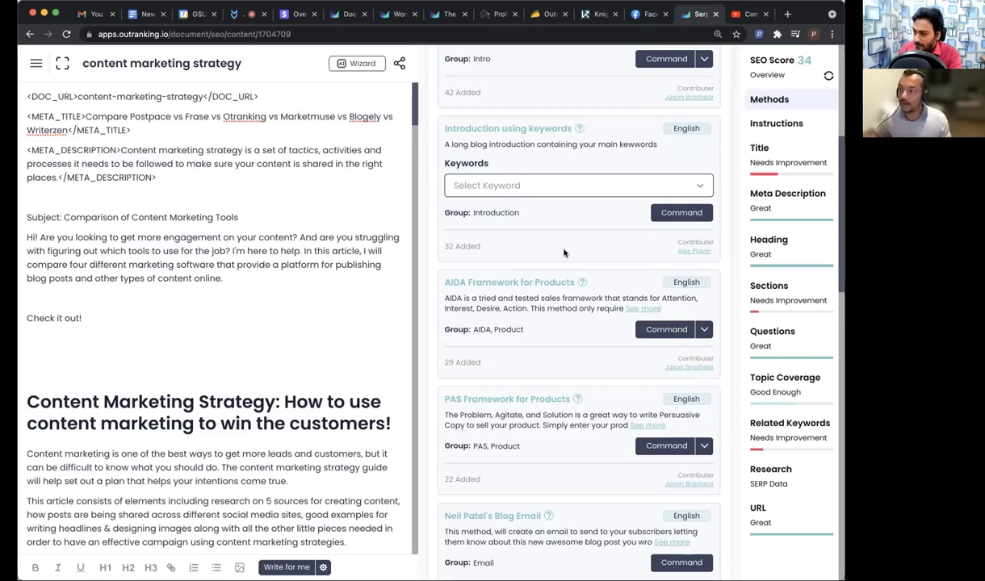
scroll(550, 233, "up", 5)
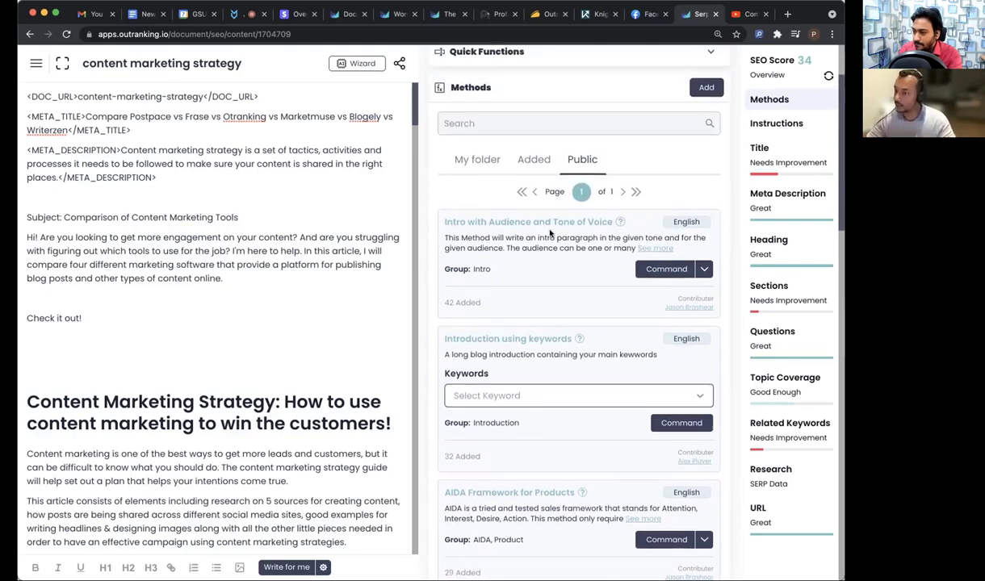
scroll(550, 234, "up", 1)
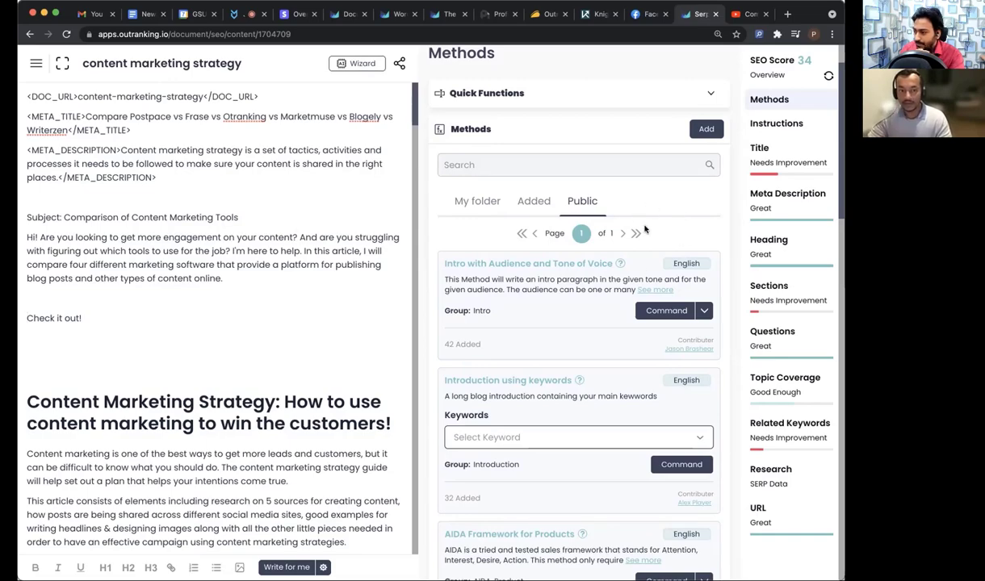
left_click(705, 130)
scroll(646, 232, "down", 3)
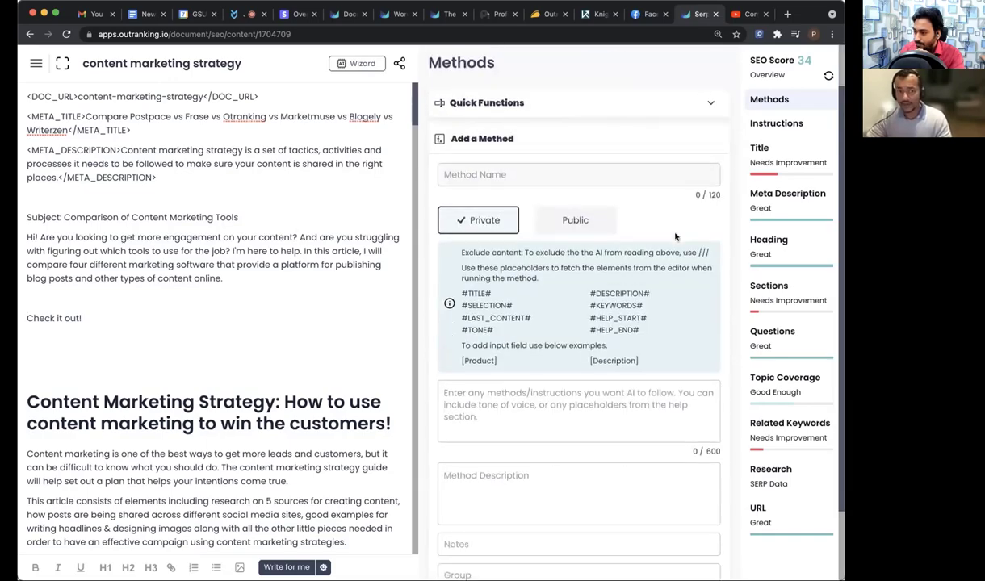
left_click_drag(639, 279, 460, 207)
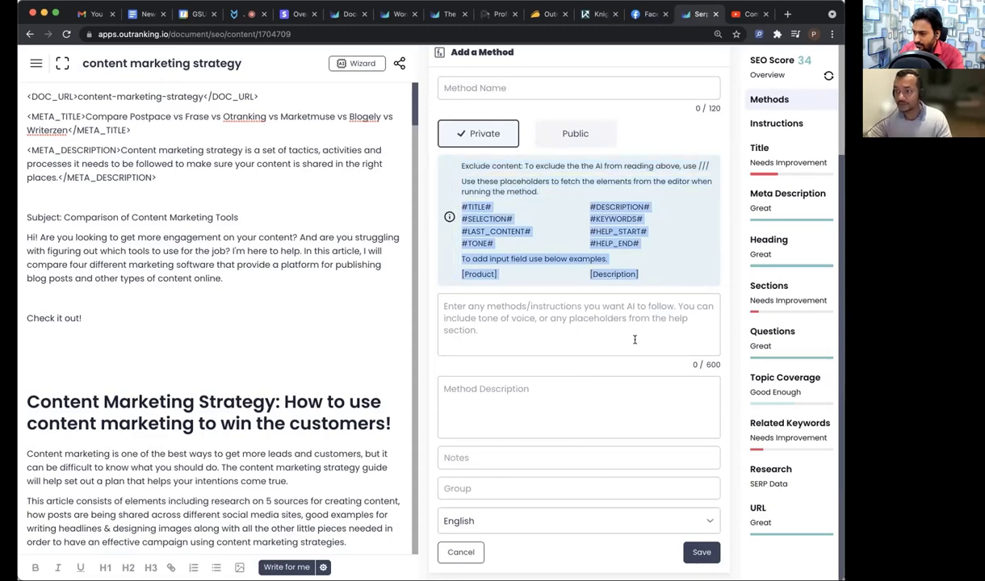
Step: Close the new-method form without saving and look through the methods in My folder
left_click(611, 321)
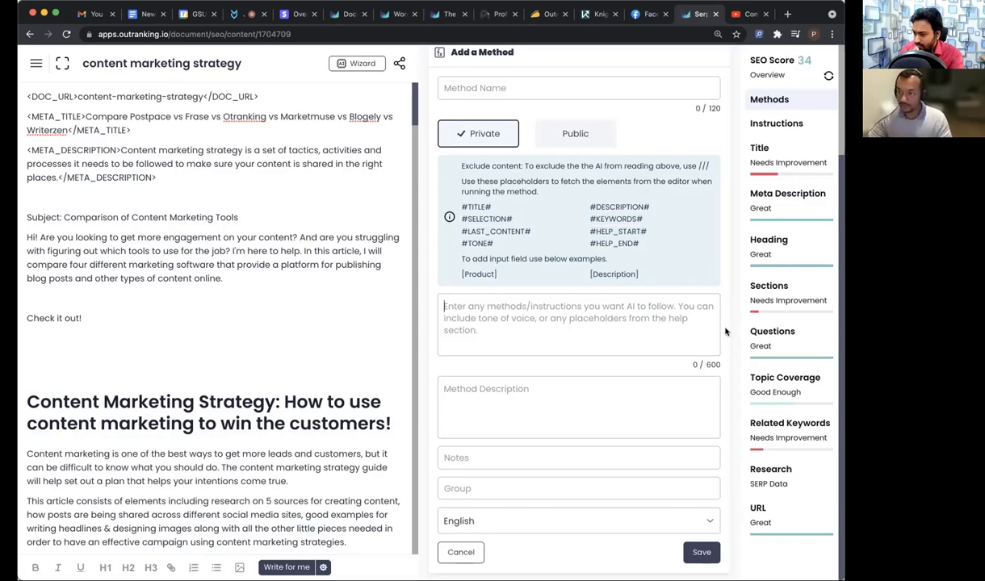
left_click(463, 552)
left_click(477, 123)
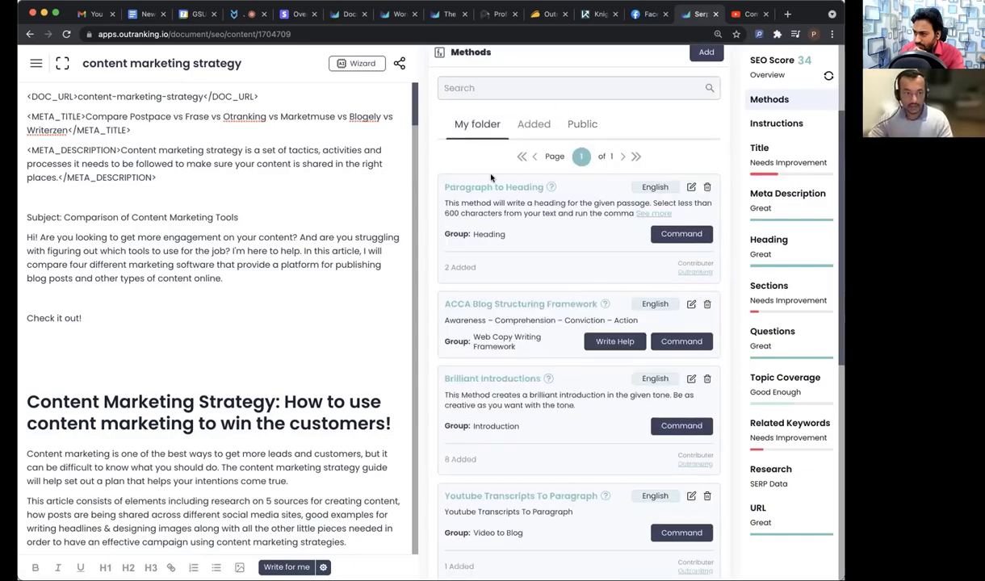
scroll(572, 279, "down", 3)
scroll(572, 279, "down", 3)
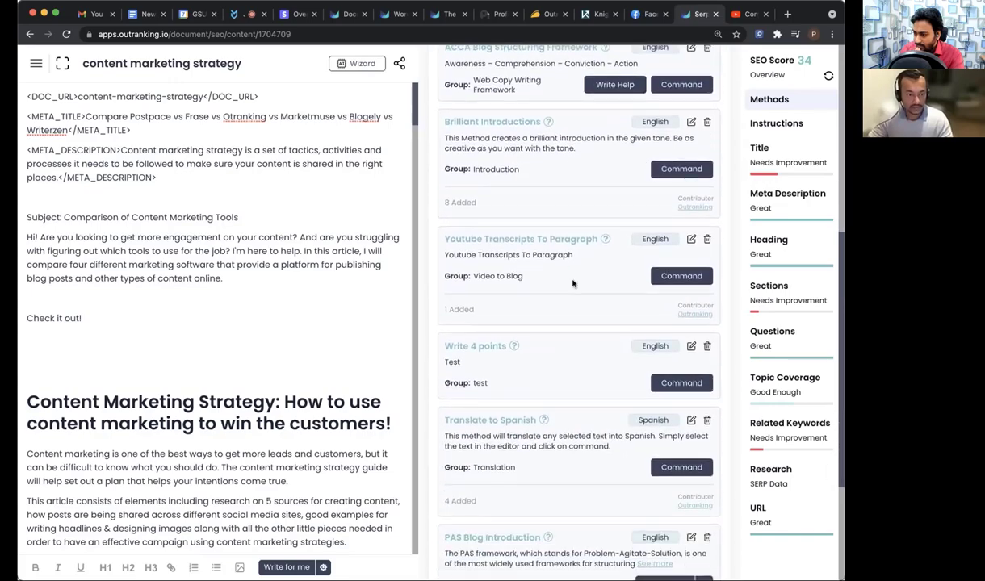
scroll(572, 282, "up", 6)
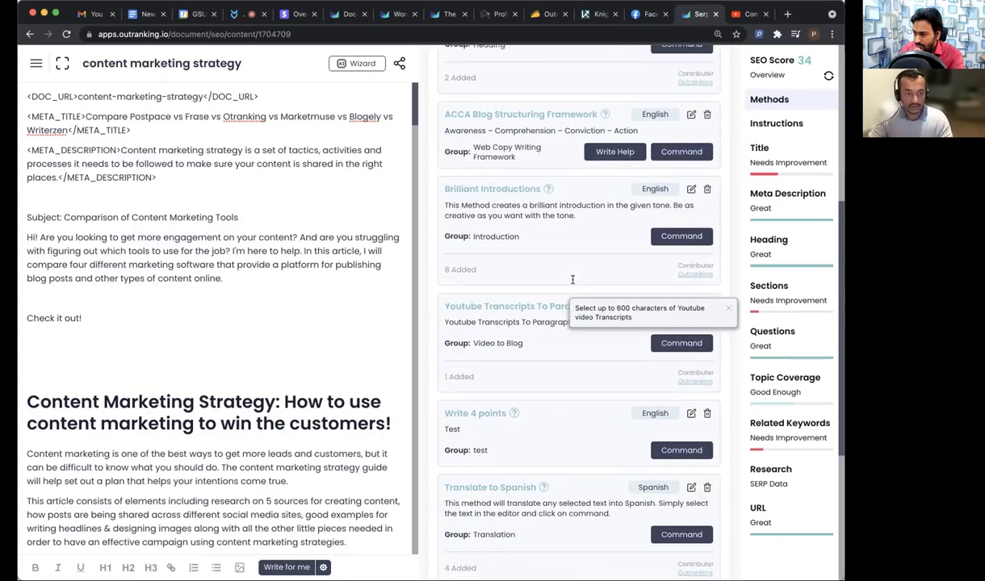
scroll(572, 283, "up", 2)
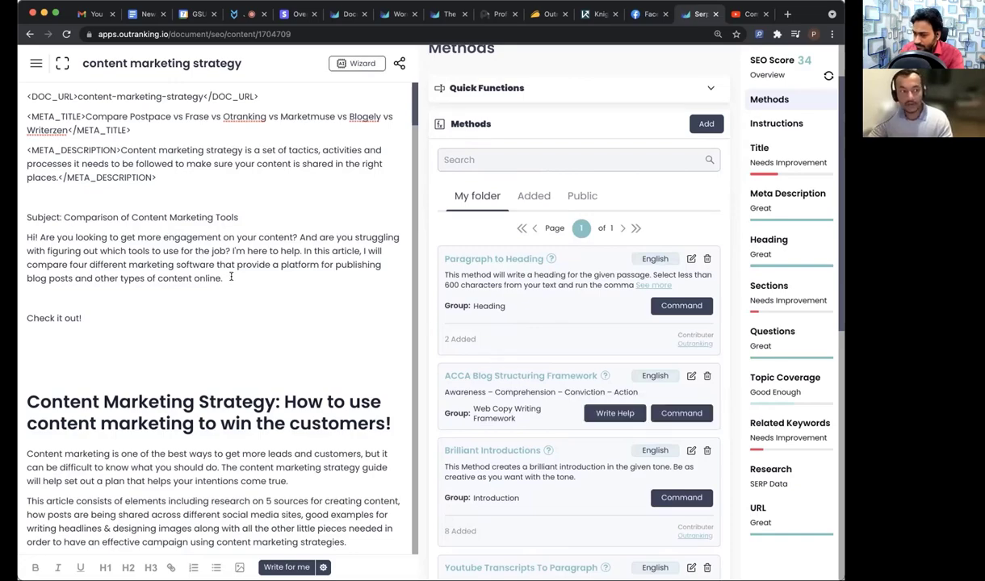
Step: Insert the ACCA Blog Structuring Framework's writing help below "Check it out!" and add a blank line above it
scroll(128, 326, "down", 1)
left_click(76, 288)
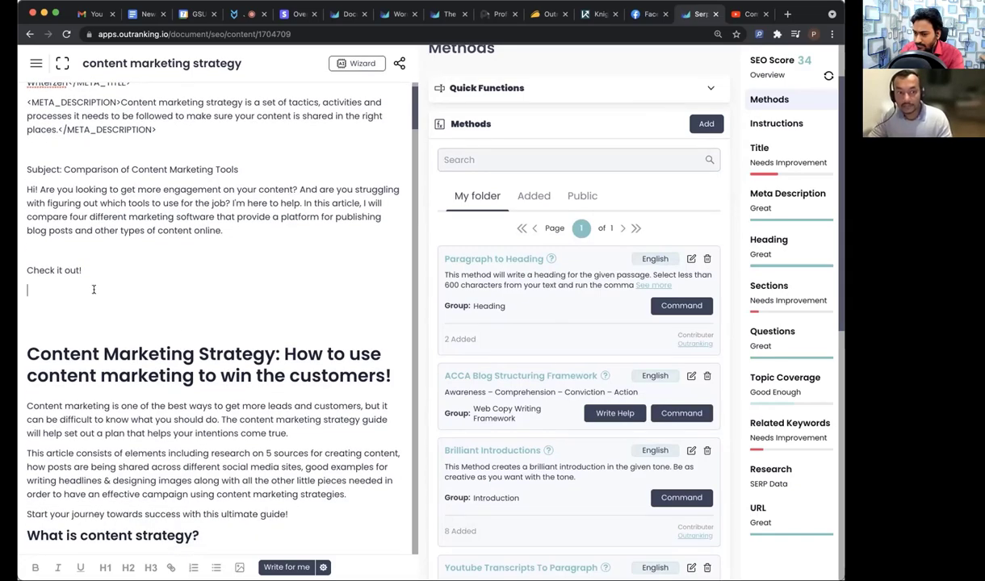
left_click(615, 414)
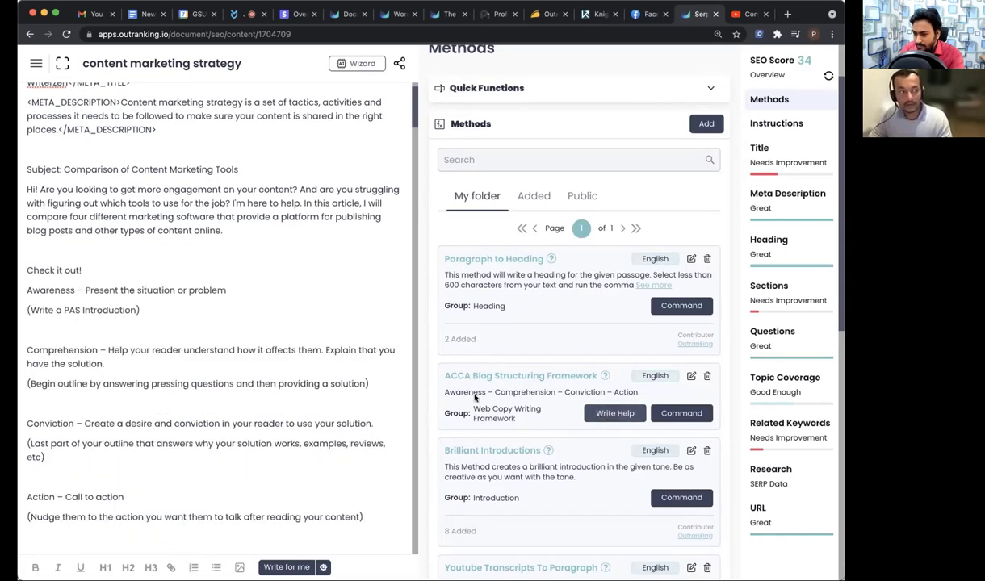
scroll(197, 165, "down", 2)
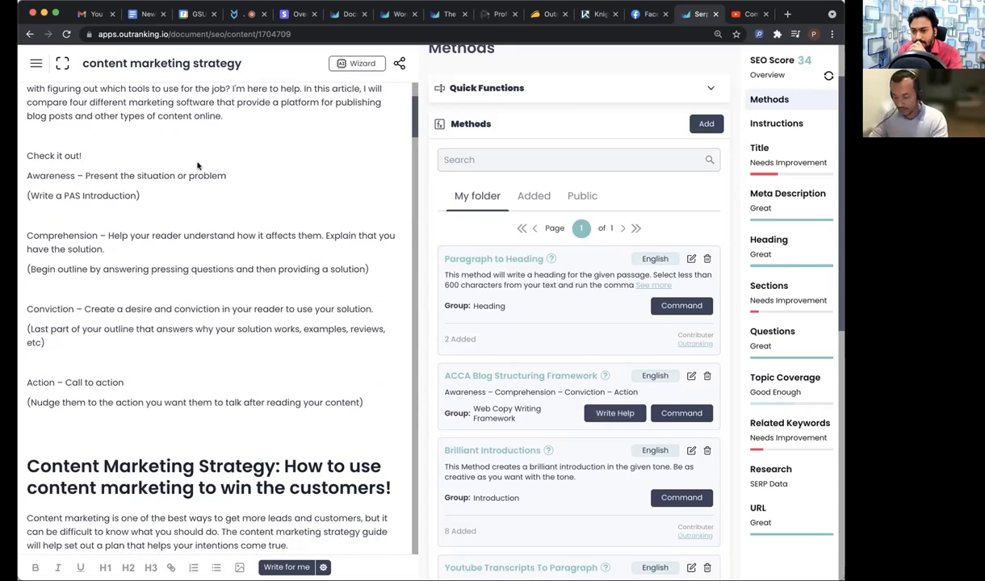
key("Return")
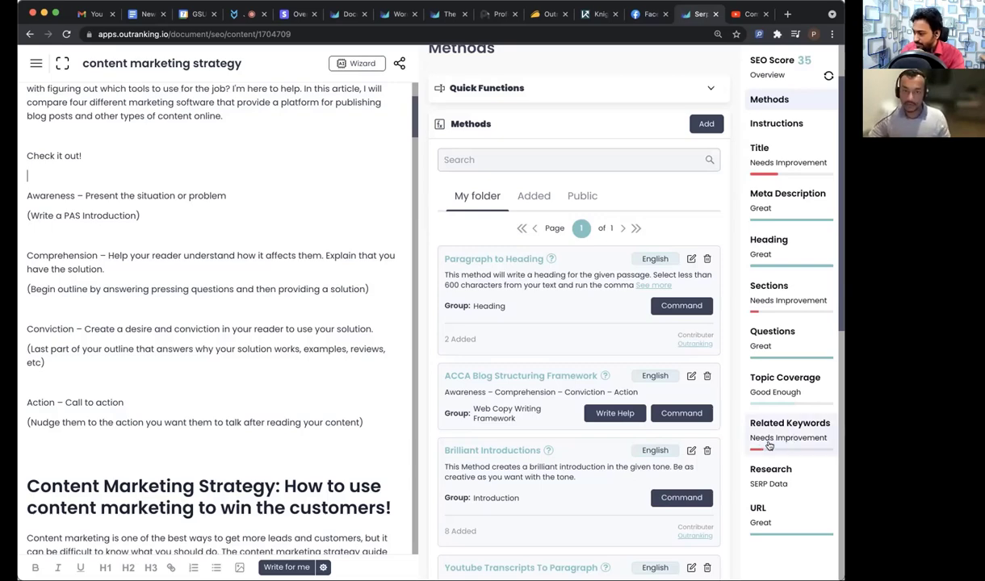
Step: Examine the two-word topics in the article's topic coverage list
left_click(777, 393)
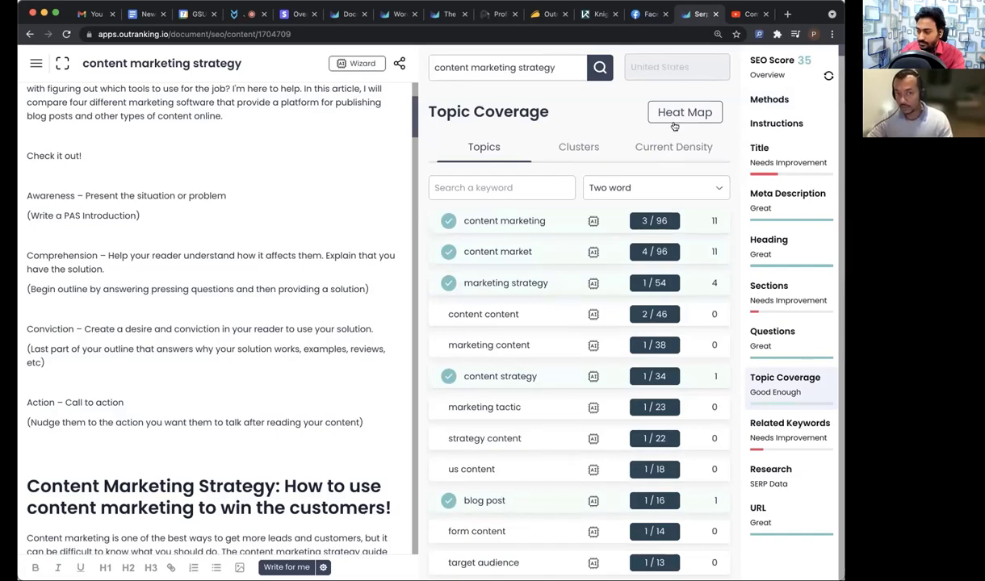
scroll(688, 248, "down", 10)
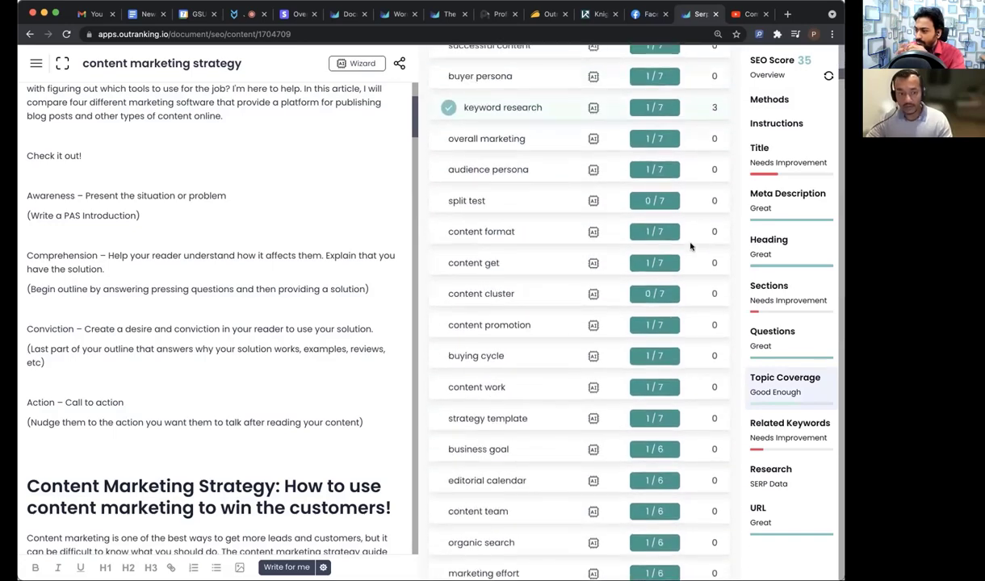
scroll(688, 242, "up", 8)
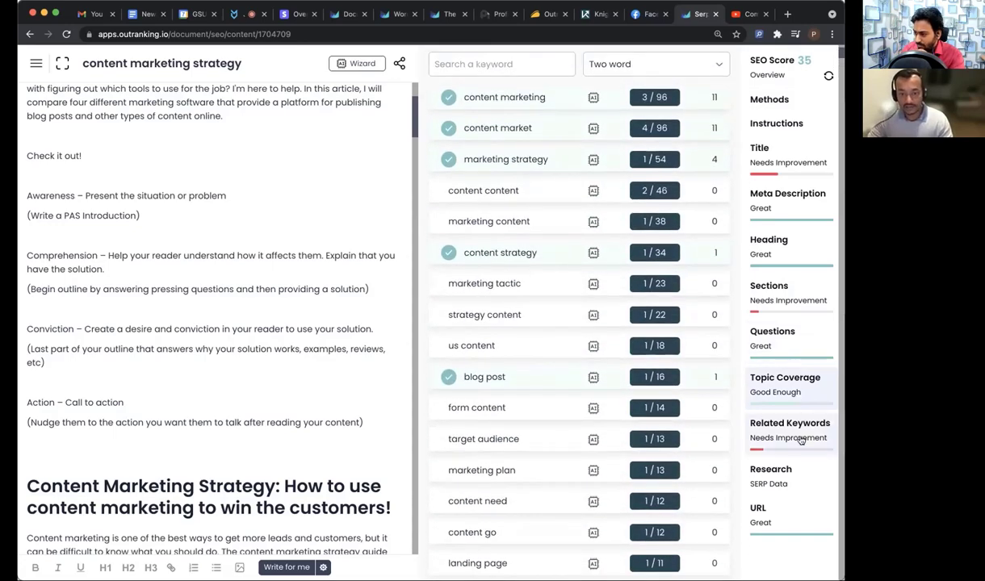
Step: View the heat map for the related keywords and close it again
left_click(806, 434)
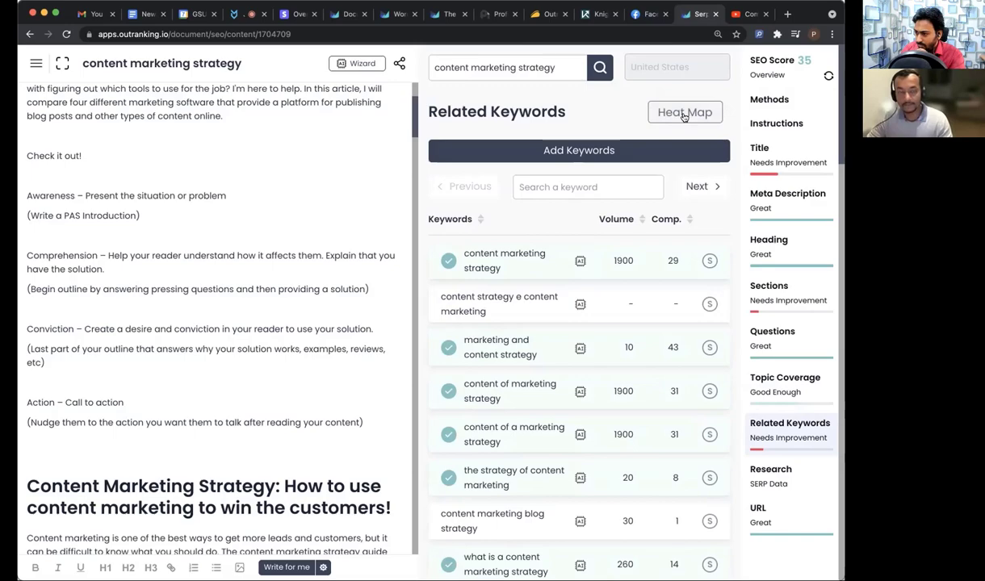
left_click(684, 115)
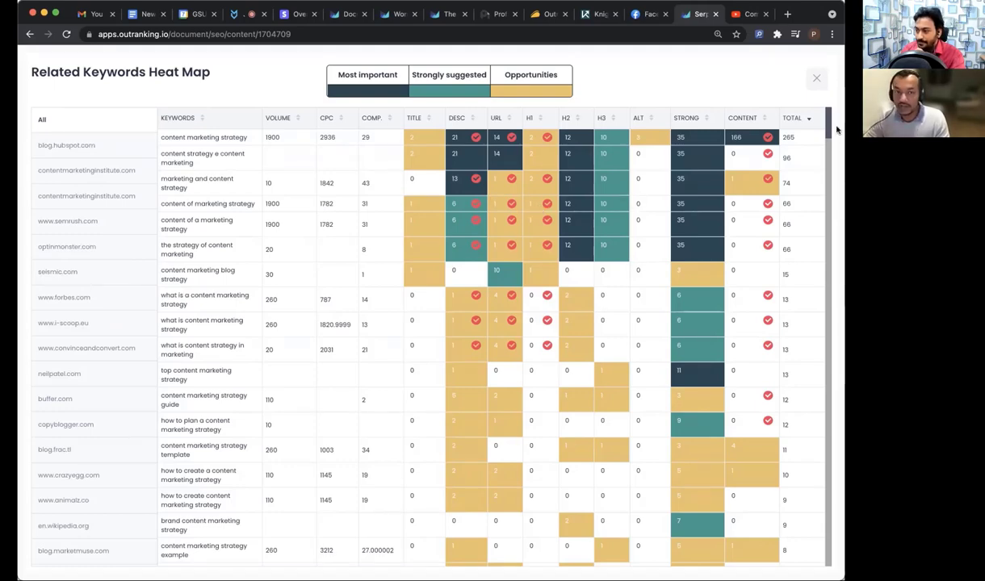
left_click(819, 79)
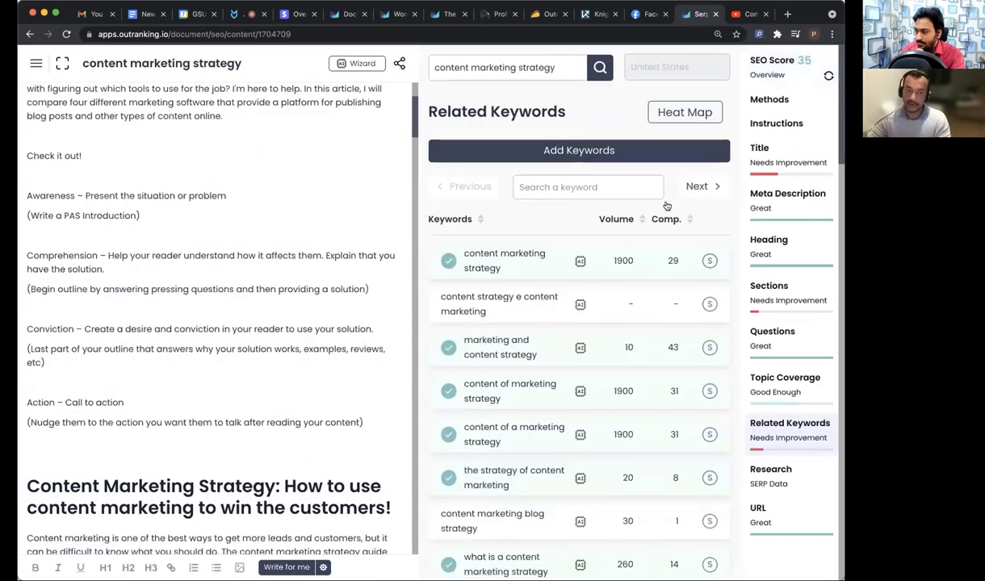
Step: For the keyword "top content marketing strategy", filter content sentences to Competition and SEO-optimize the one about ways to use Semrush
scroll(635, 295, "down", 6)
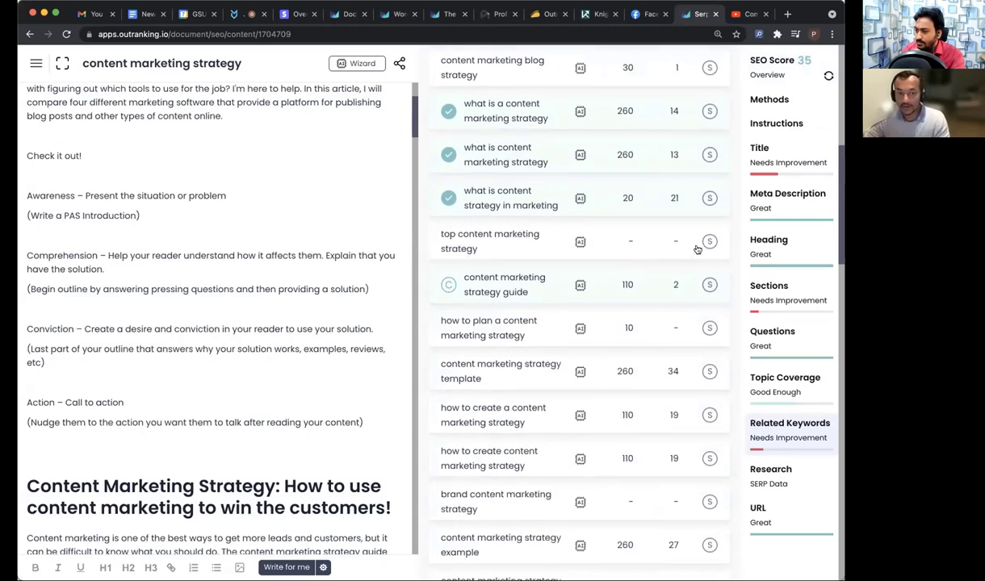
left_click(579, 243)
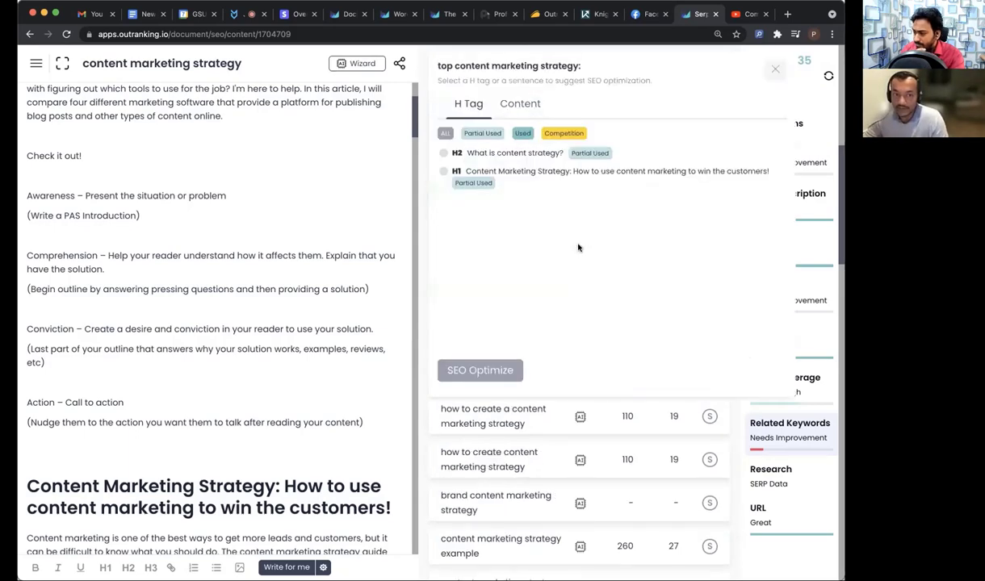
left_click(564, 133)
left_click(519, 104)
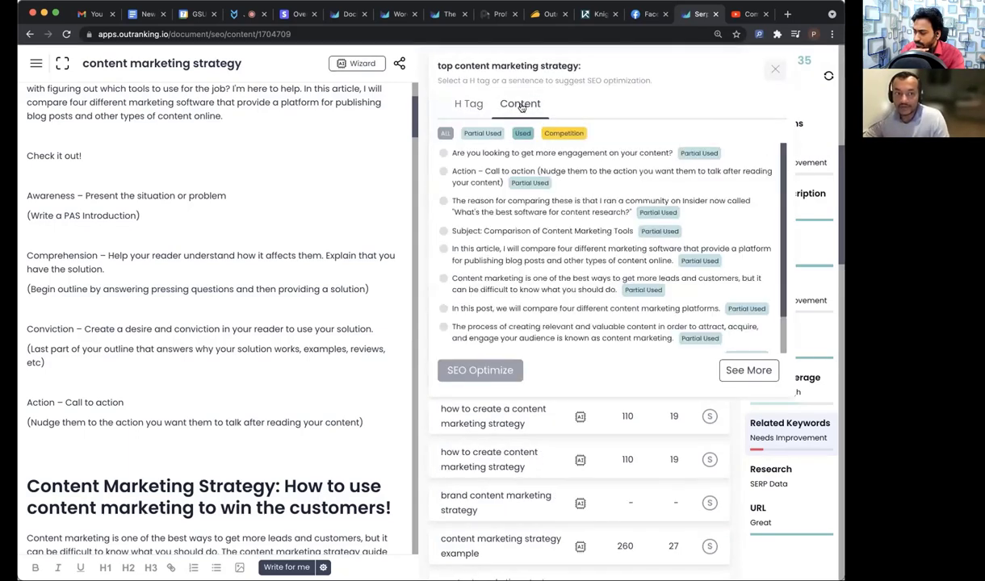
left_click(546, 131)
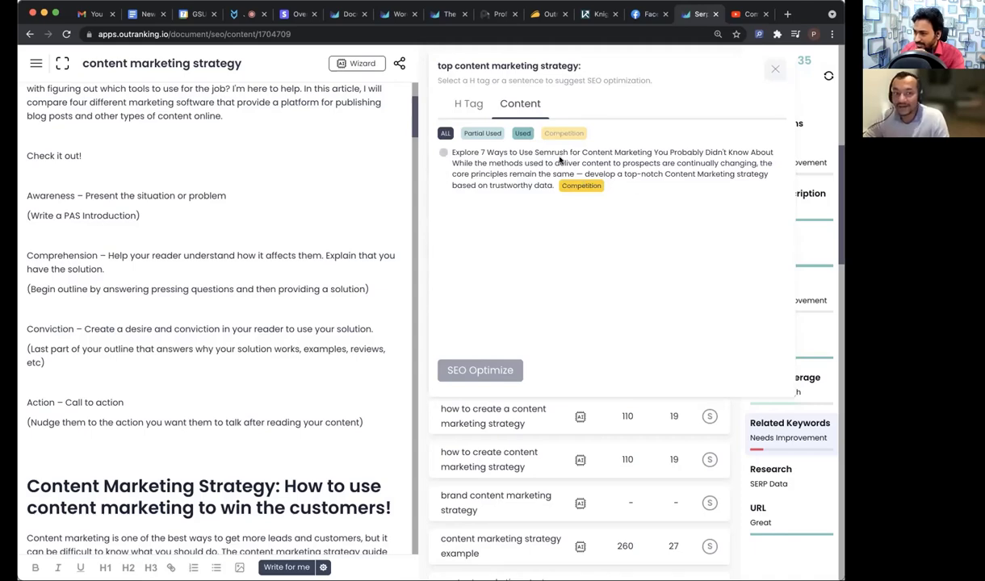
left_click(534, 153)
left_click(481, 370)
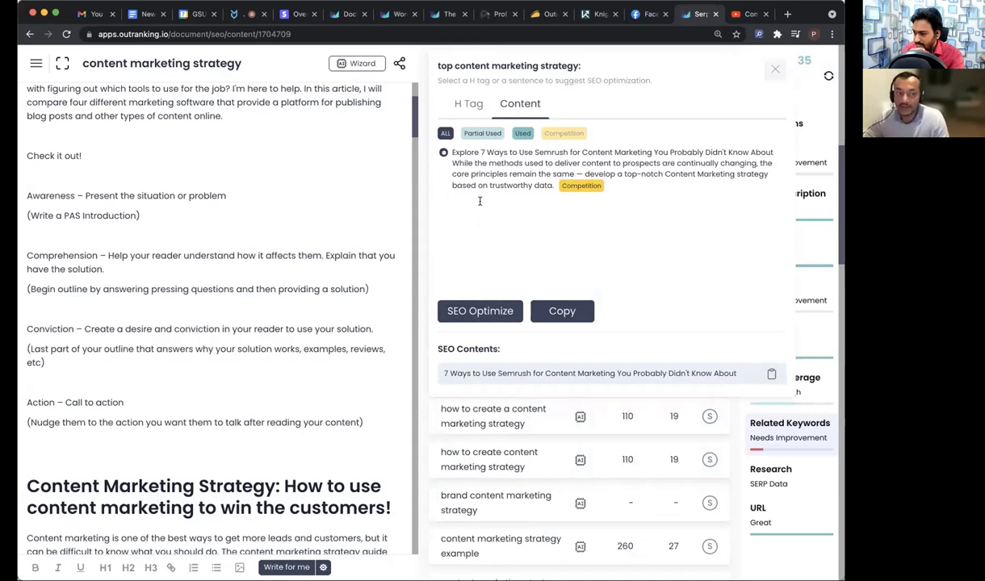
Step: Generate an SEO-optimized version of the partially used H1 heading for "top content marketing strategy", and close the suggestions
left_click(448, 104)
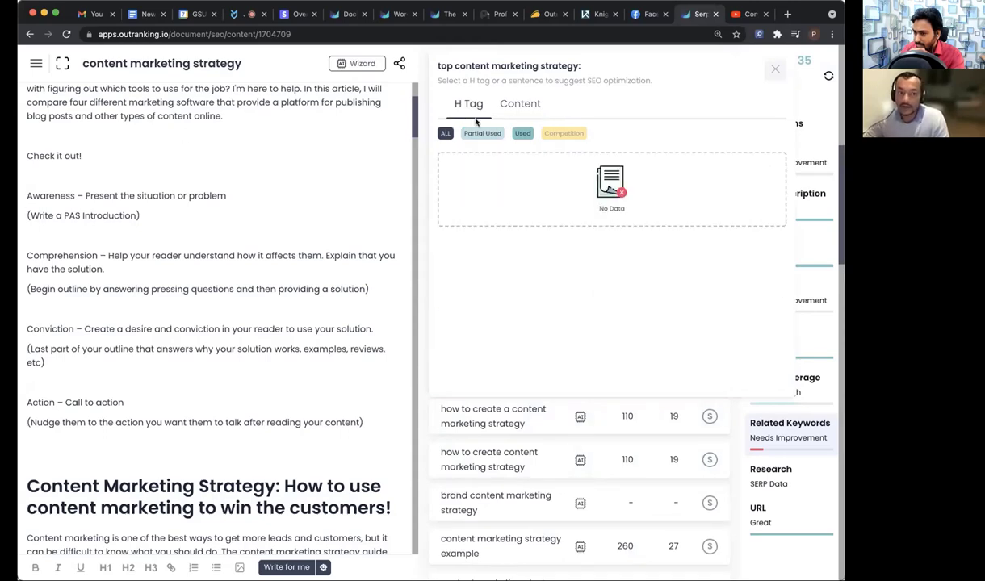
left_click(478, 137)
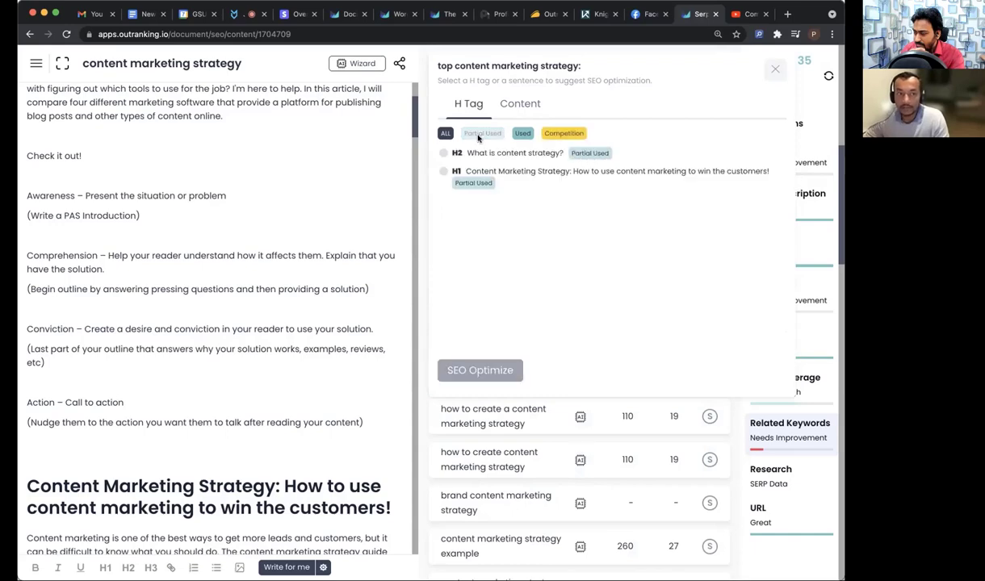
left_click(505, 170)
left_click(501, 371)
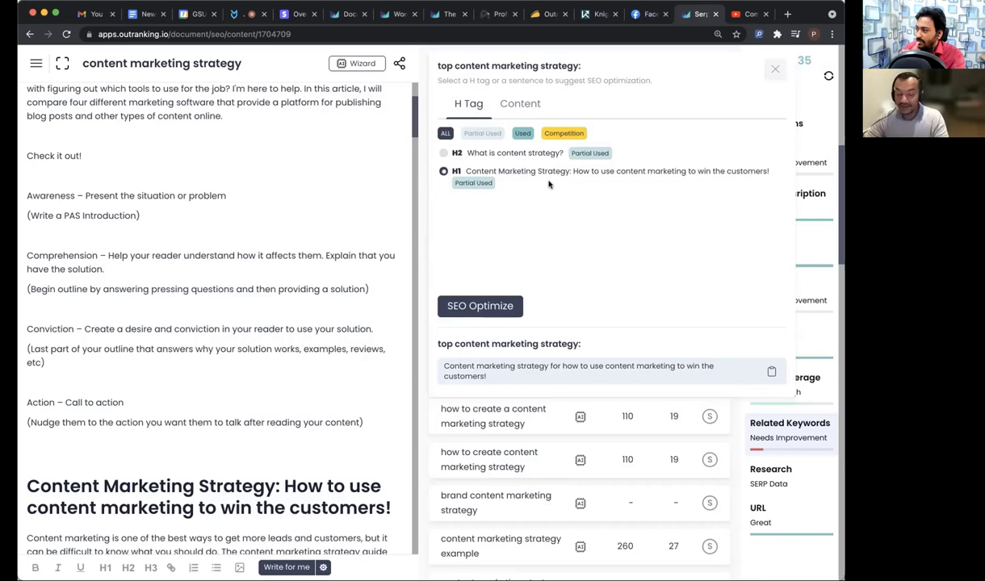
left_click(775, 73)
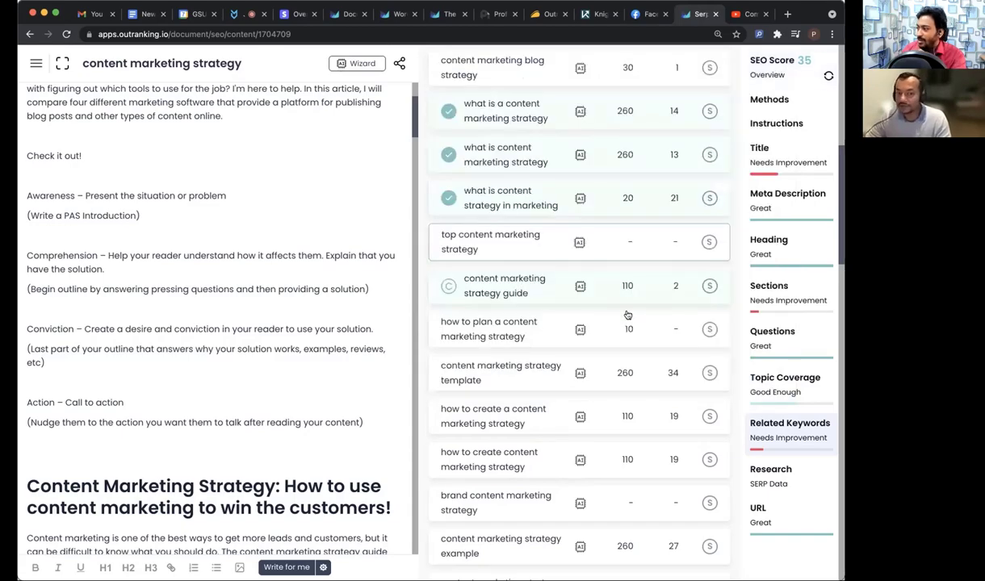
scroll(627, 317, "down", 3)
scroll(627, 315, "up", 10)
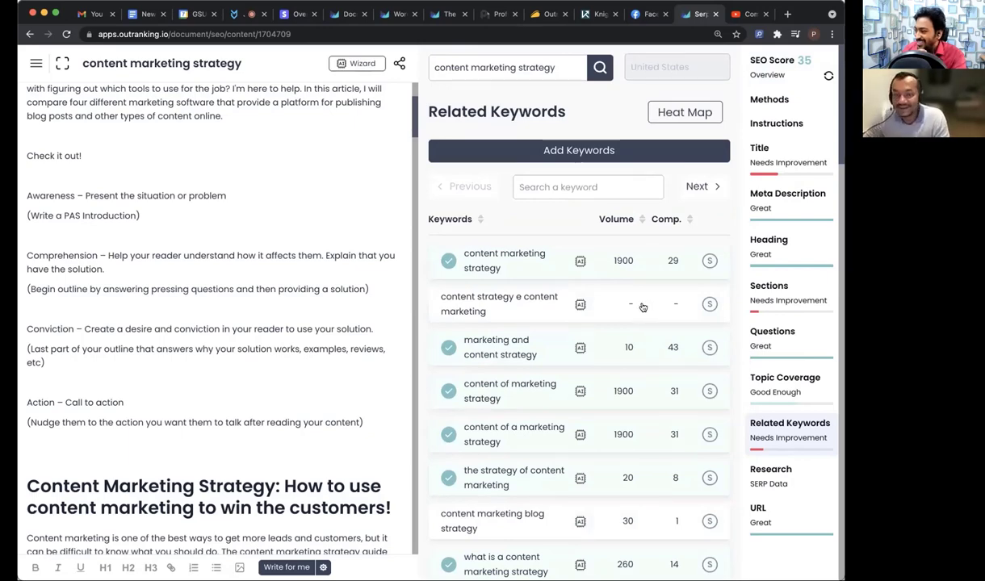
scroll(644, 305, "down", 2)
scroll(643, 305, "up", 2)
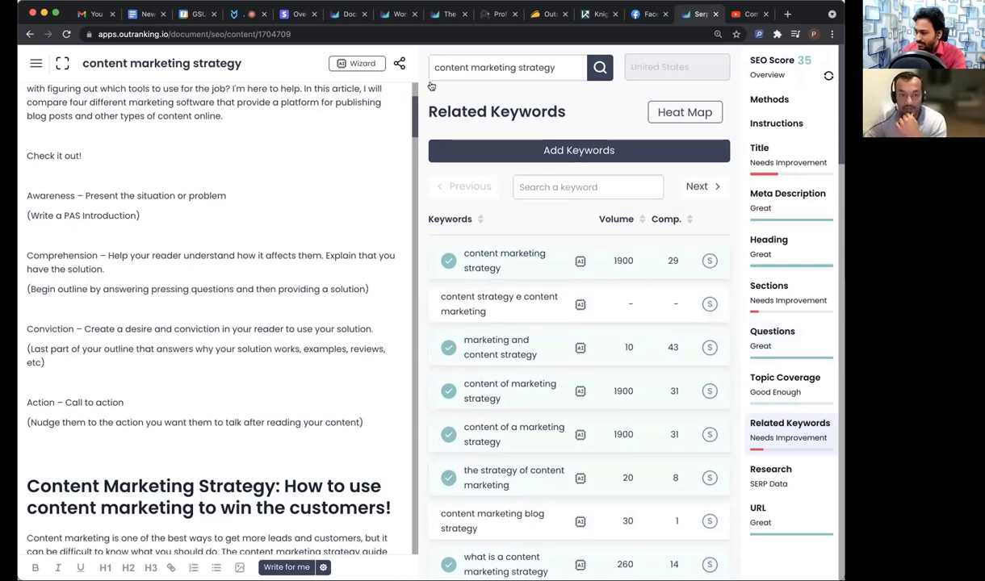
Step: View the questions listed under the article's headings in the Concepts Builder, and close it
left_click(34, 66)
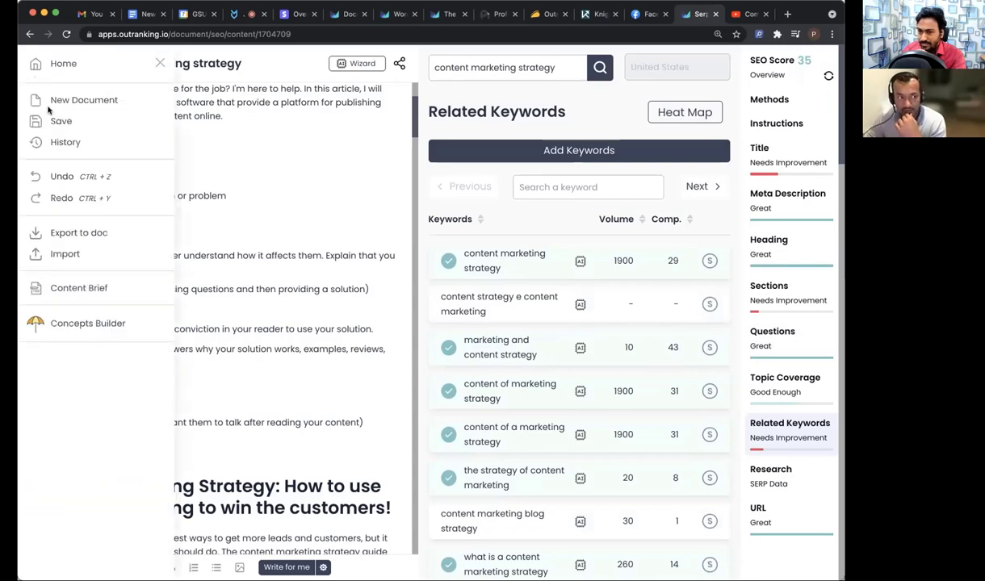
left_click(99, 323)
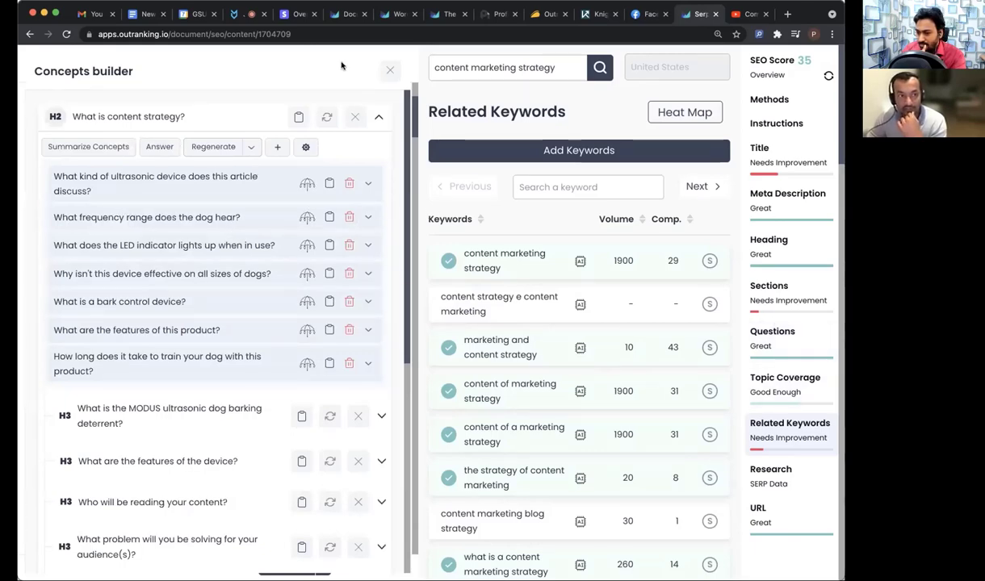
left_click(386, 71)
Step: Open the document's content brief and place the cursor in its empty Scratchpad
left_click(31, 66)
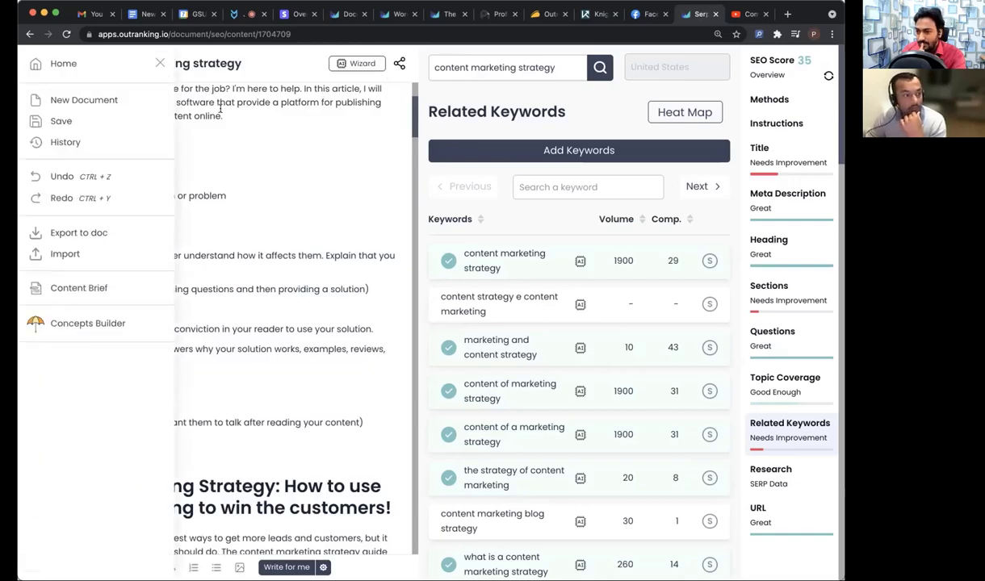
left_click(80, 288)
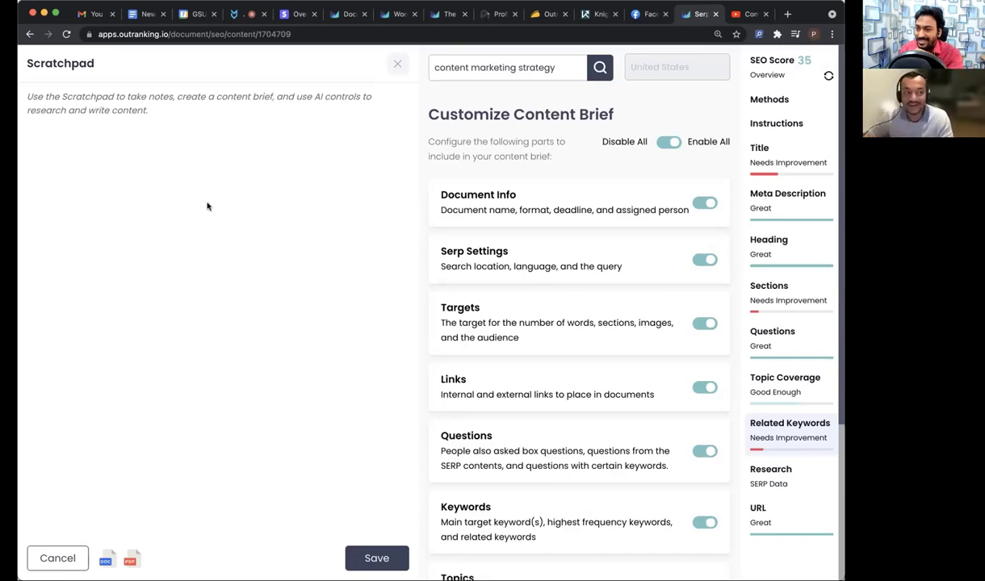
left_click(149, 112)
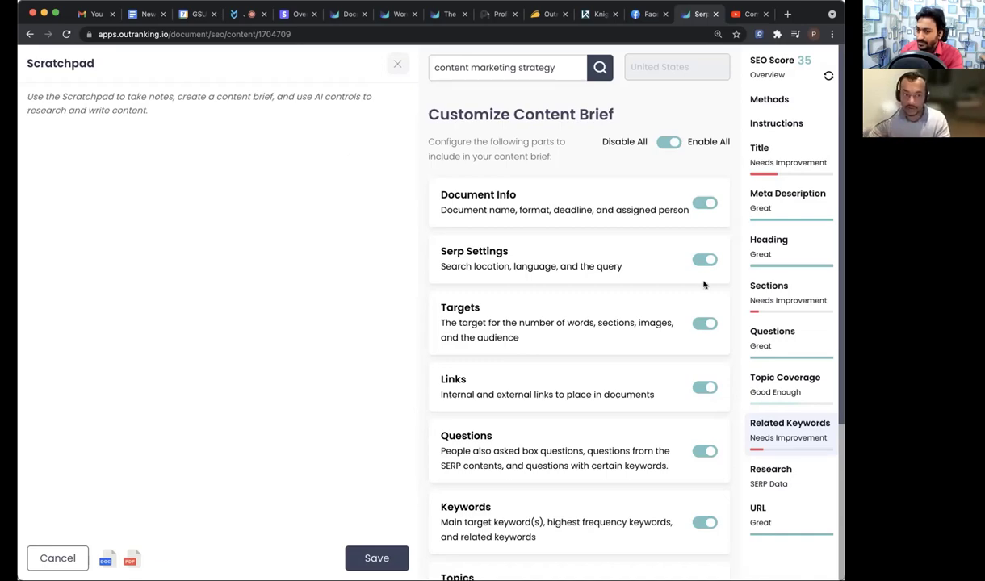
Step: Exclude Serp Results, Sections, Topics and Keywords from the content brief and insert the brief into the Scratchpad
scroll(656, 456, "down", 5)
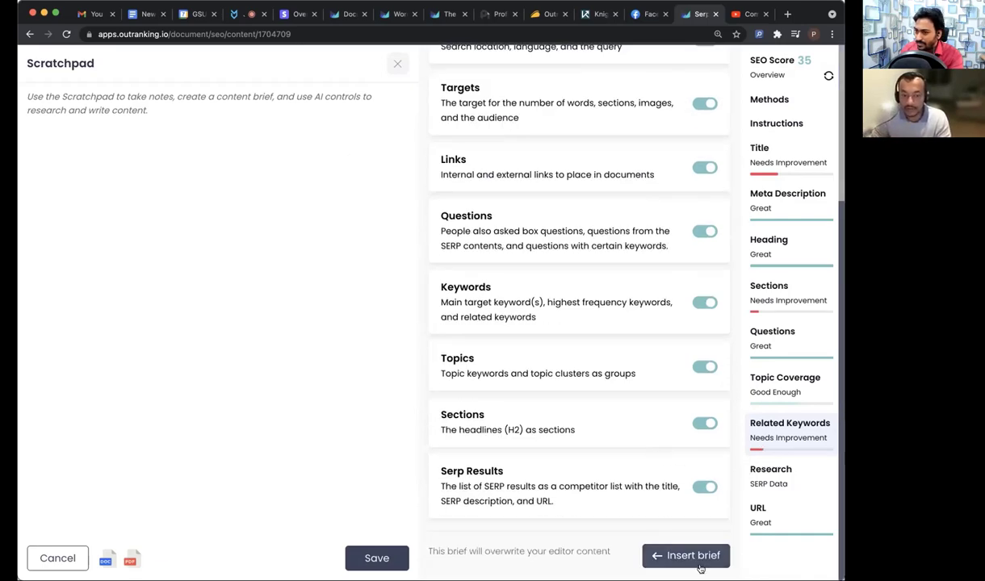
left_click(701, 486)
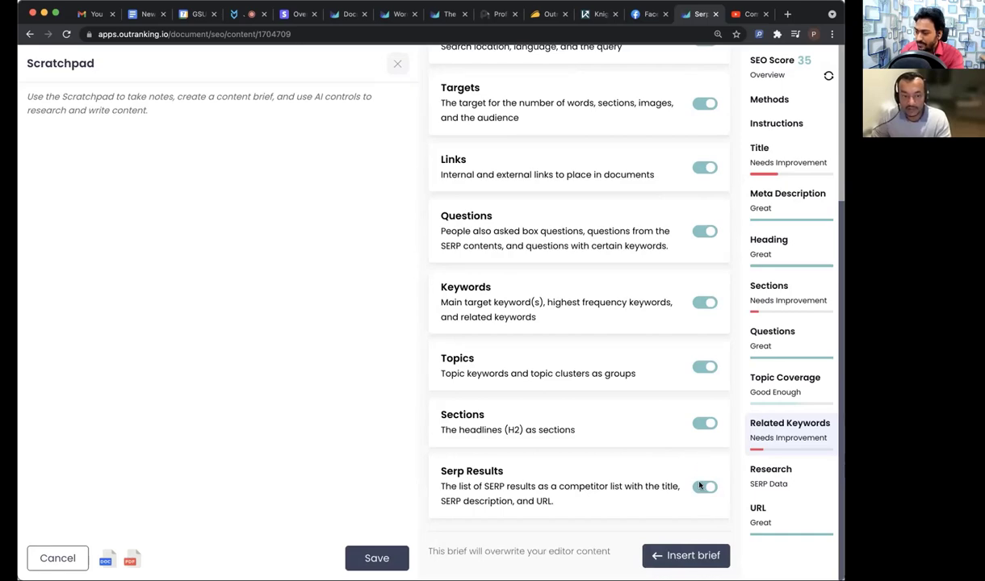
left_click(699, 422)
left_click(704, 367)
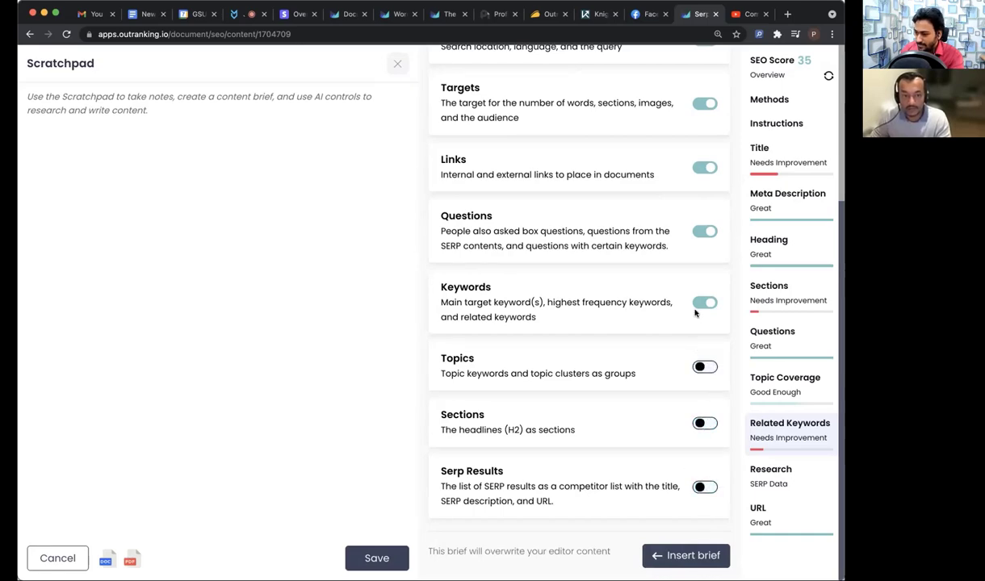
left_click(698, 303)
left_click(655, 555)
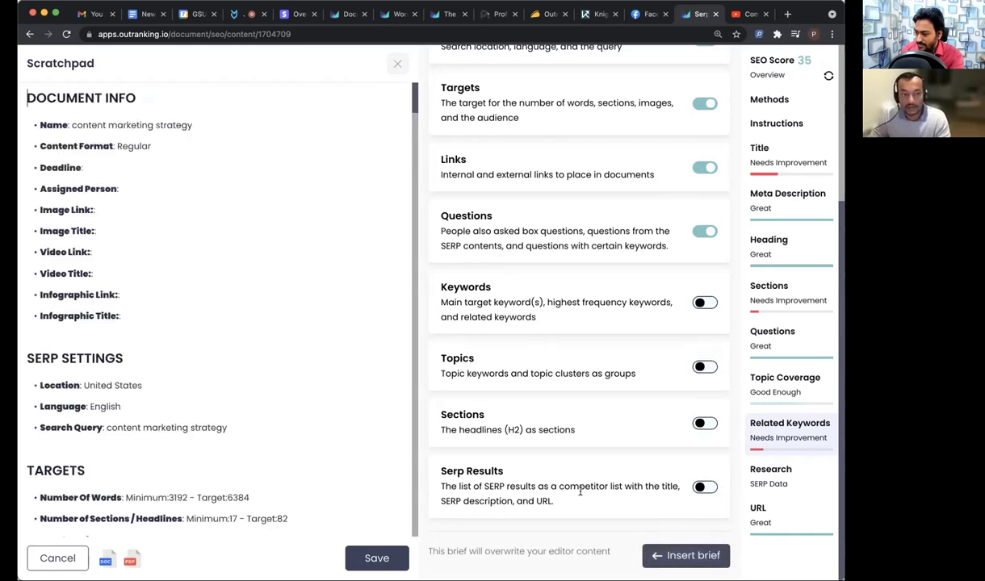
Step: Review the questions in the content brief inserted into the Scratchpad, and return to the article and brief settings
scroll(76, 358, "down", 20)
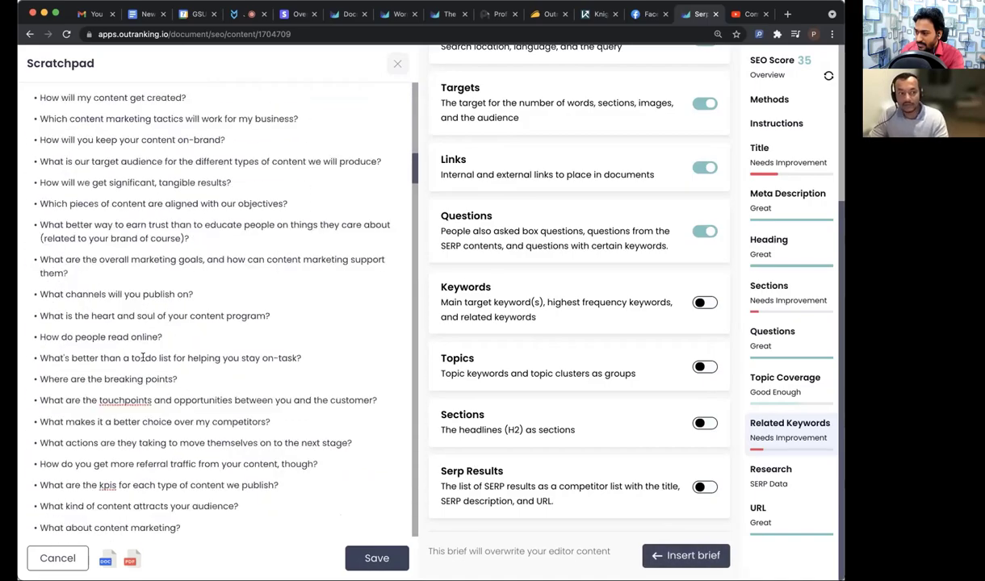
scroll(143, 357, "down", 20)
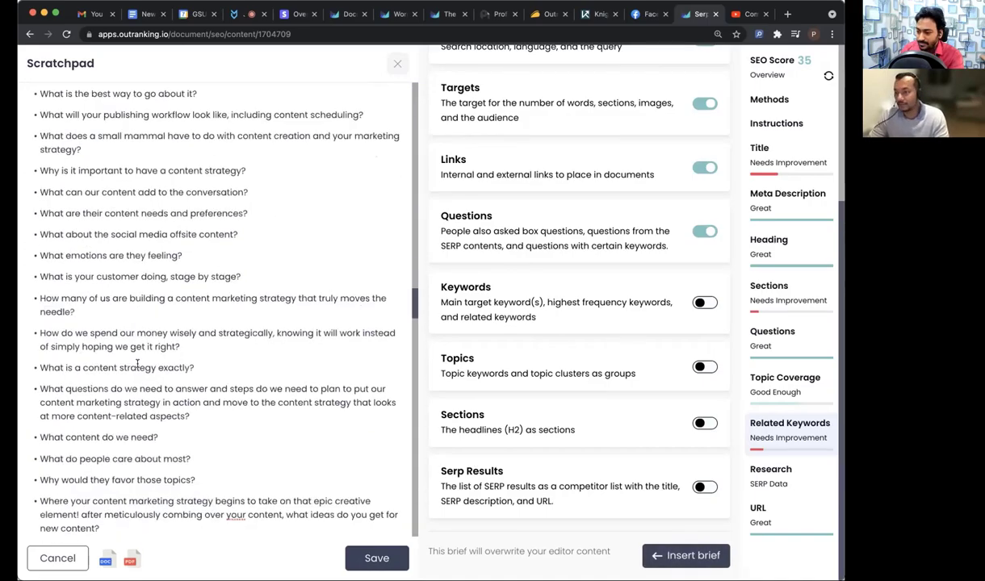
scroll(333, 49, "down", 20)
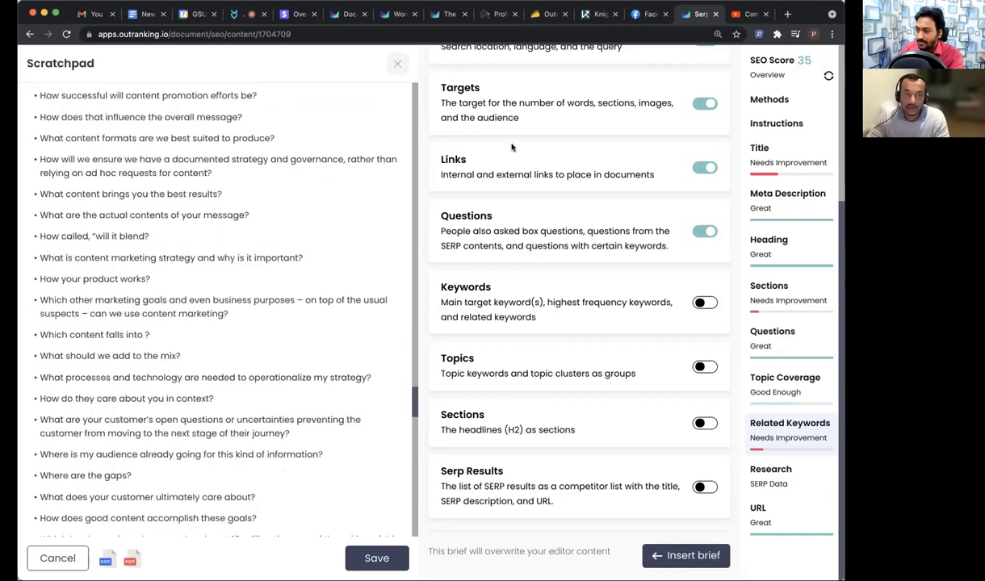
scroll(574, 235, "up", 4)
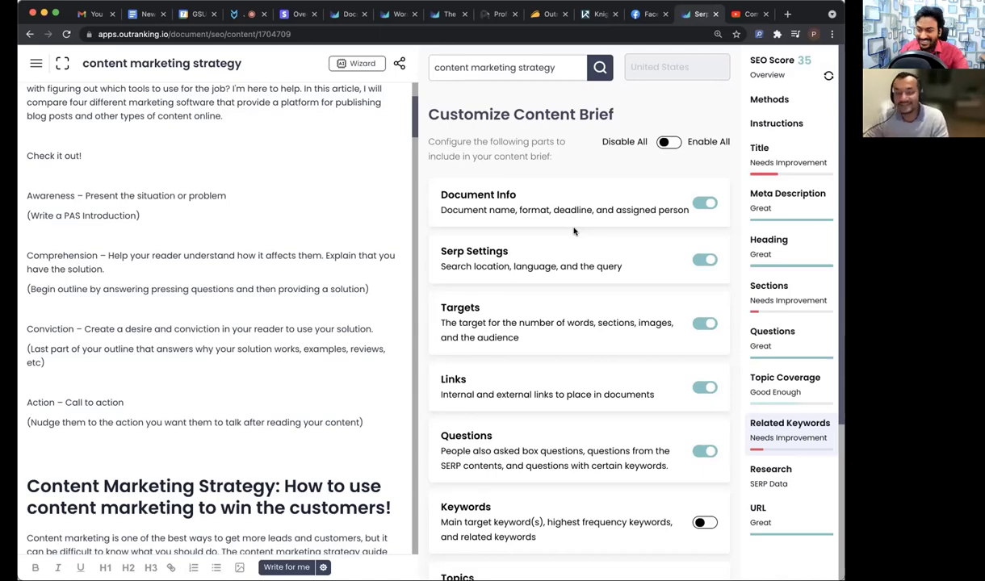
scroll(548, 222, "down", 1)
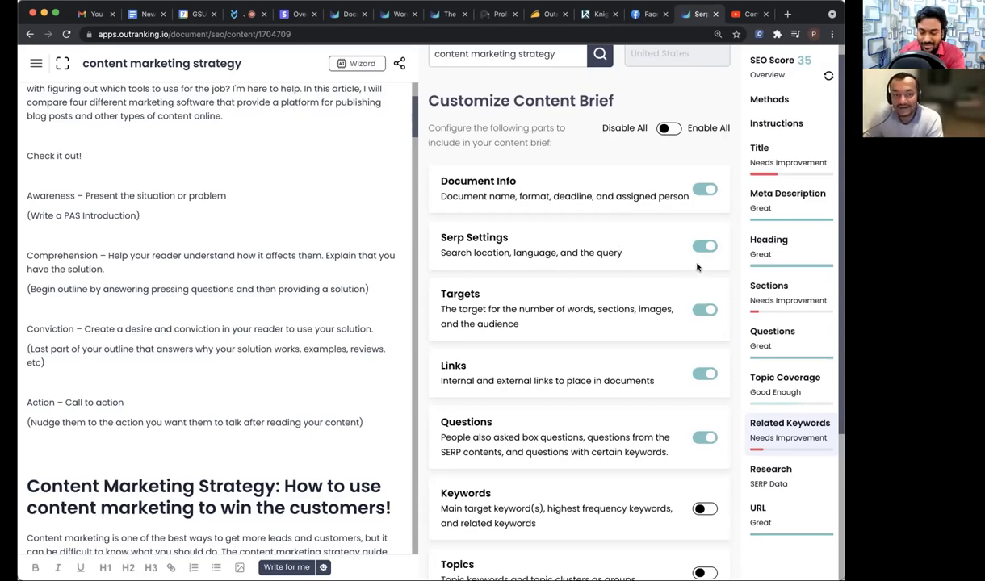
Step: Open the step by step instructions and change the document's search query to "content marketing examples"
left_click(756, 123)
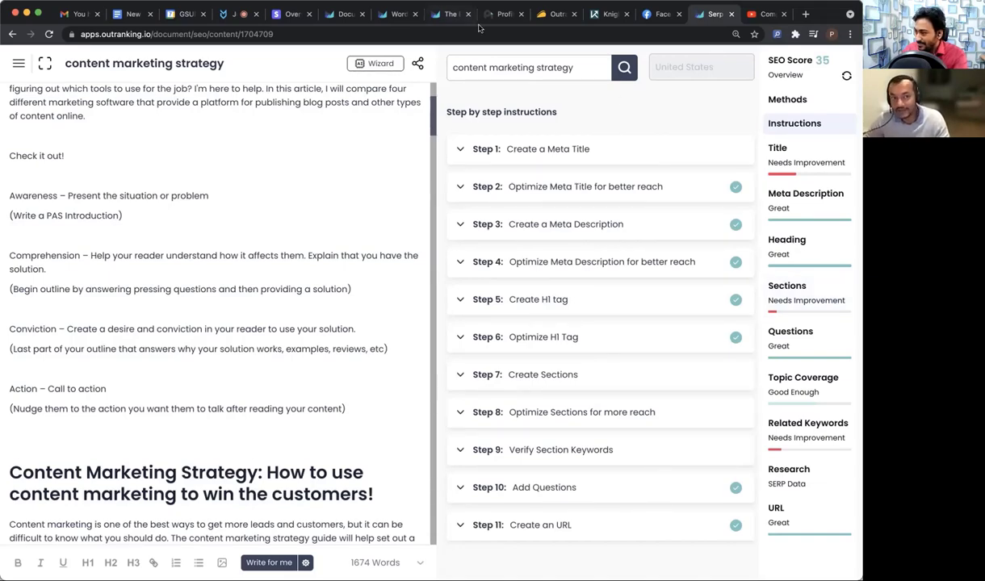
left_click(587, 70)
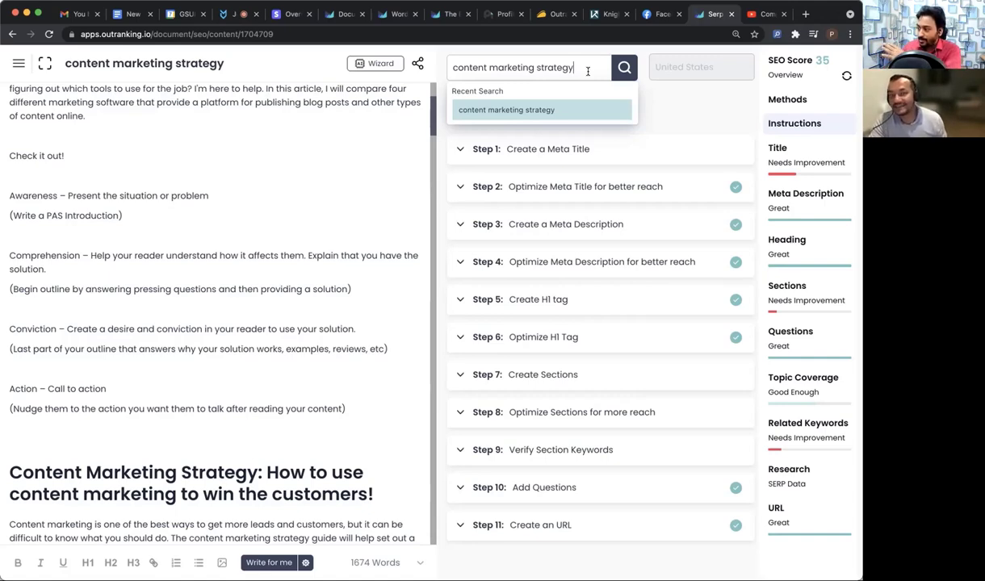
key("super+a")
key("BackSpace")
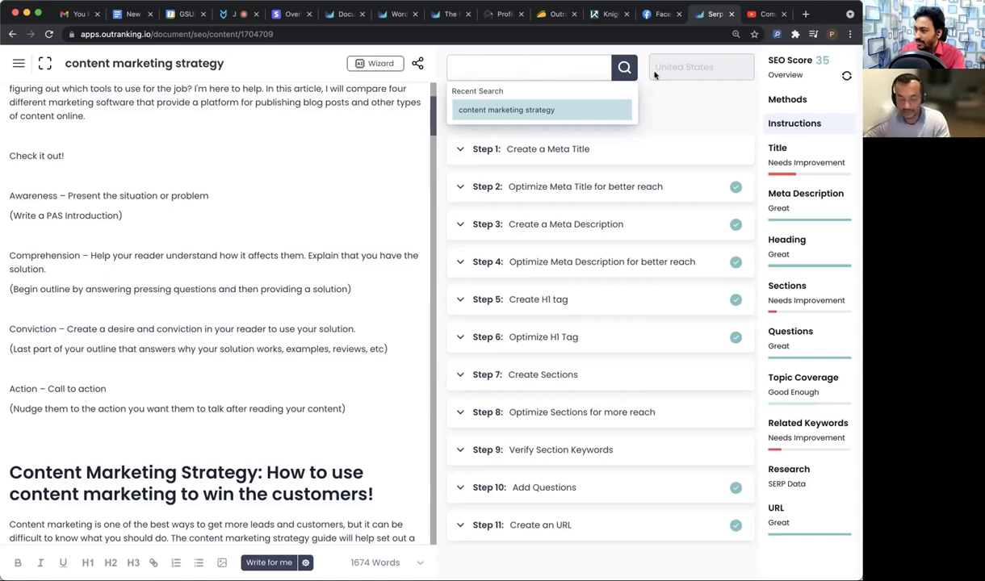
type("content ")
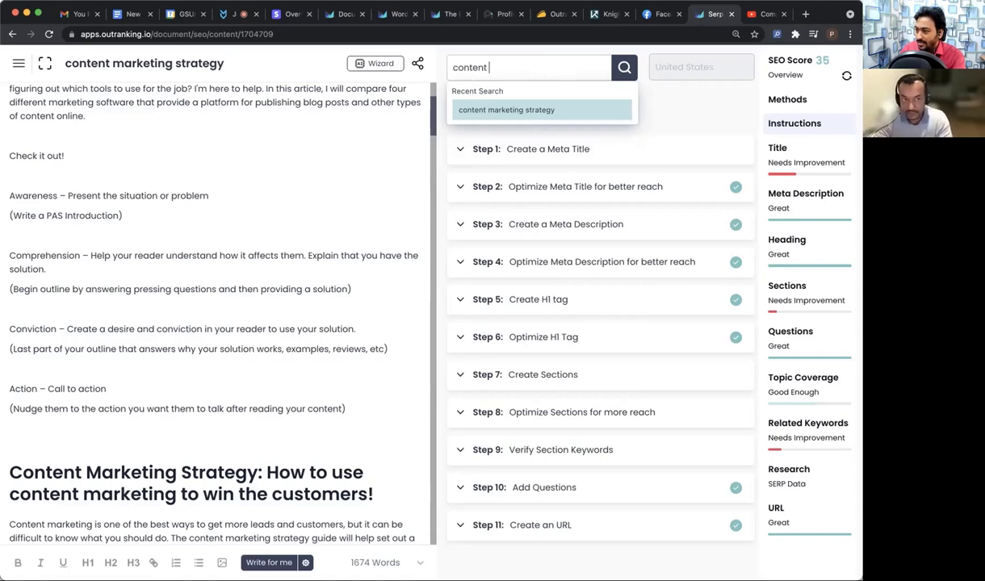
type("marketing examples")
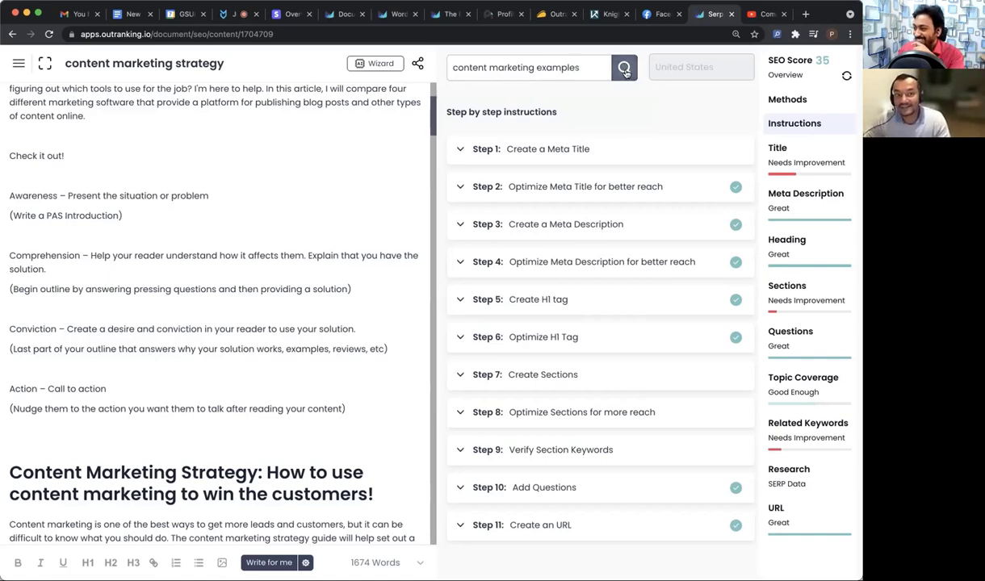
key("Return")
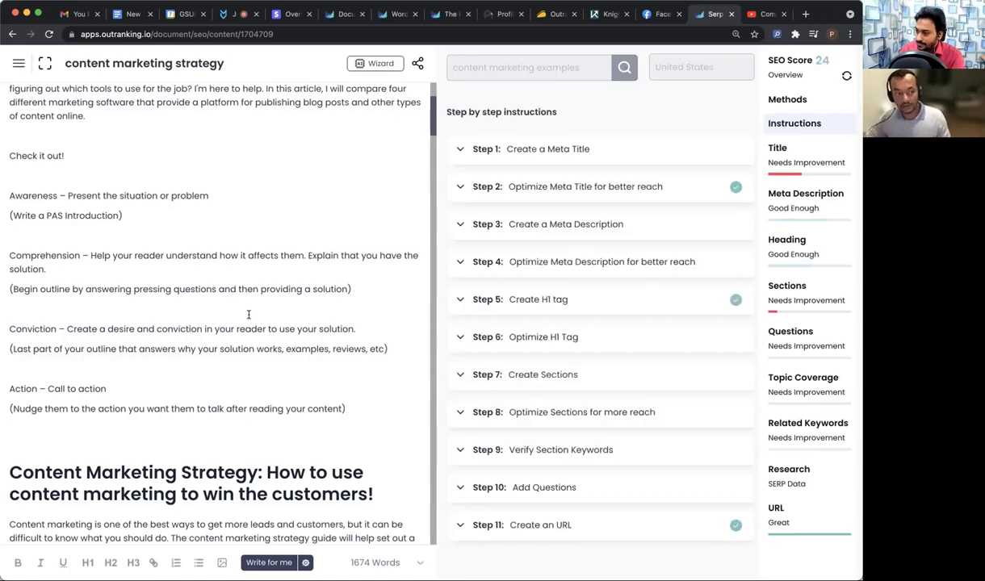
Step: Open the Sections outlines and view the Regenerate options for the "What is content strategy?" H2, choosing none
scroll(247, 310, "down", 8)
scroll(247, 311, "down", 2)
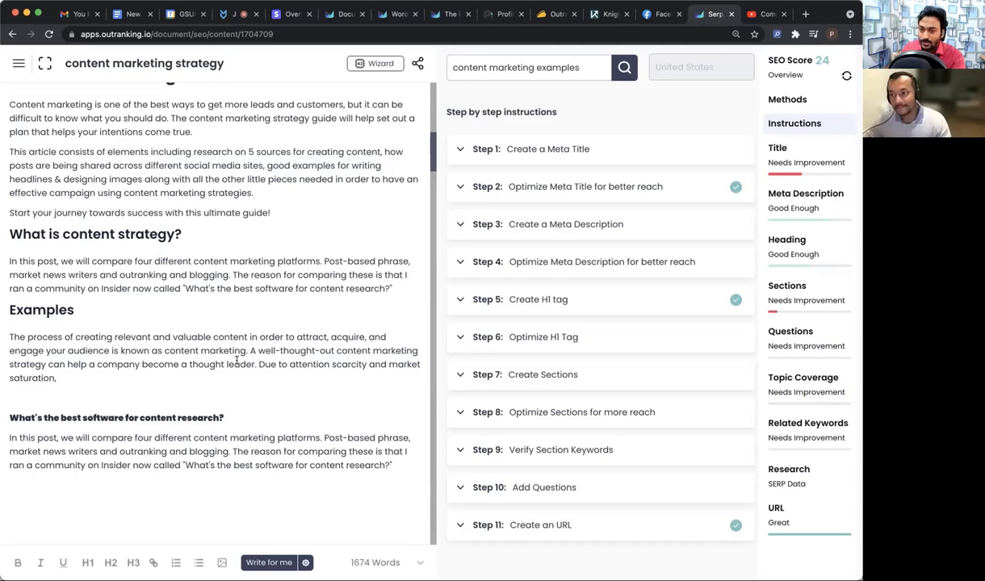
left_click(817, 300)
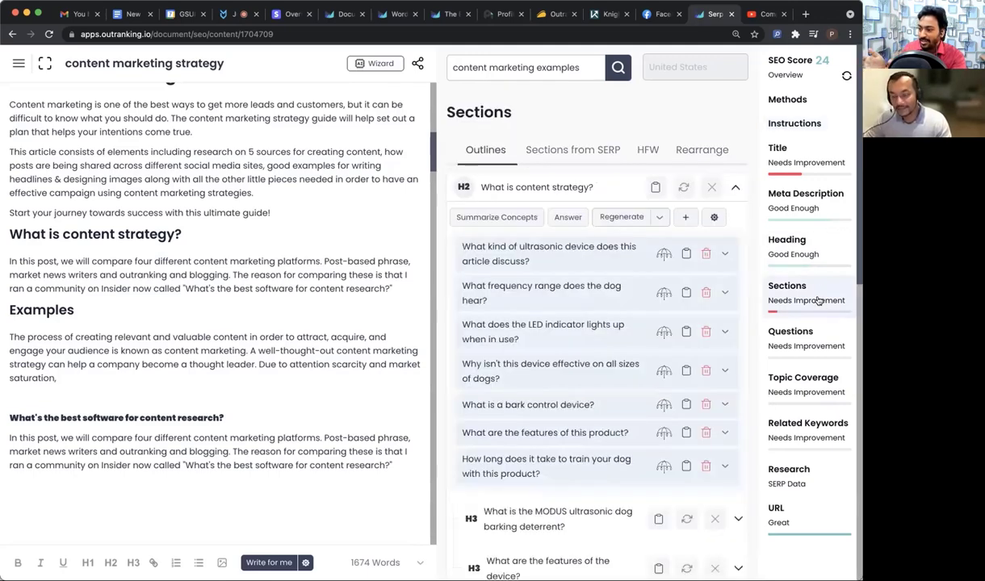
left_click(658, 218)
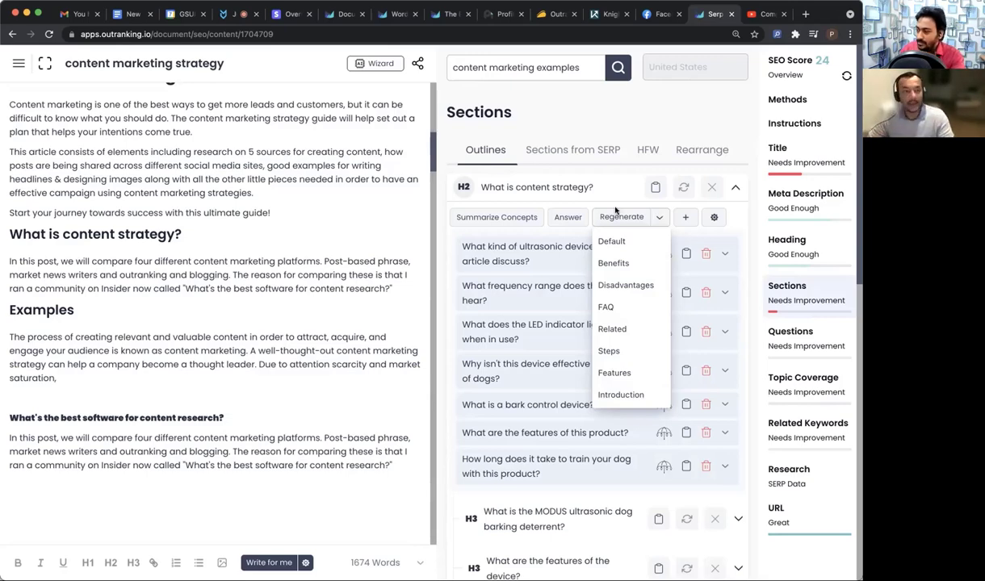
left_click(404, 155)
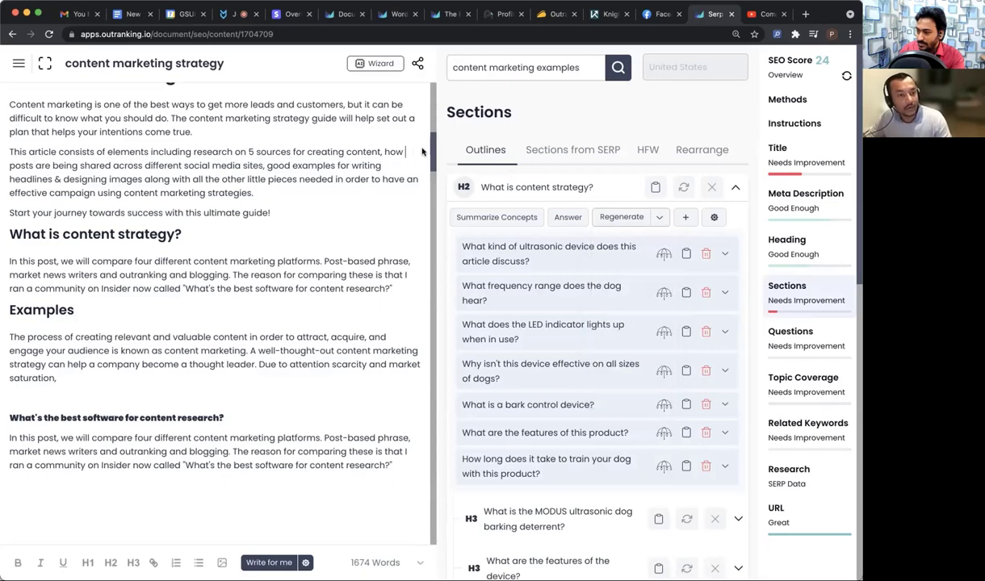
Step: Examine the URL, meta title and meta description tags at the start of the article, and return to its headings
scroll(387, 149, "up", 10)
left_click_drag(5, 95, 203, 190)
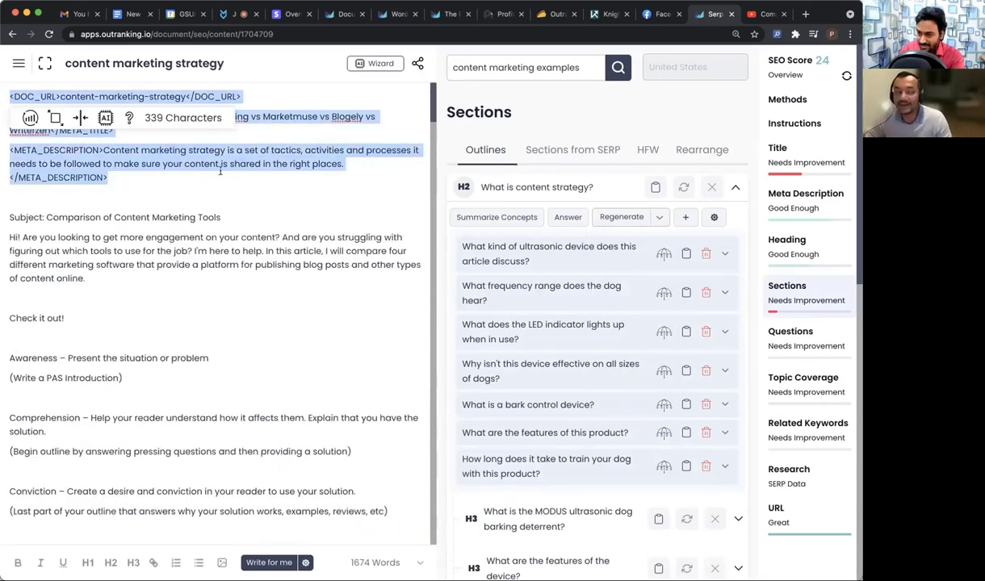
left_click(175, 180)
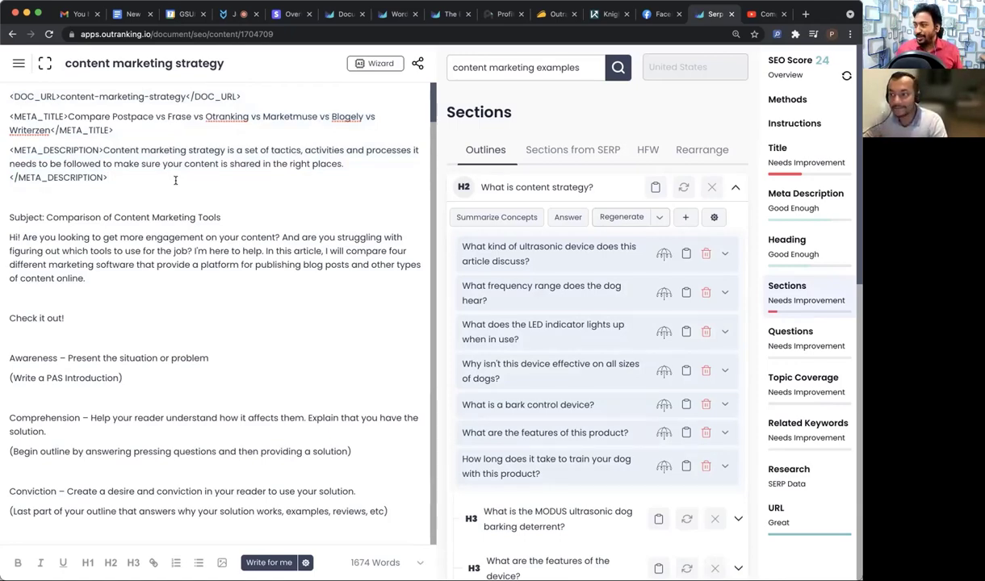
scroll(181, 179, "down", 10)
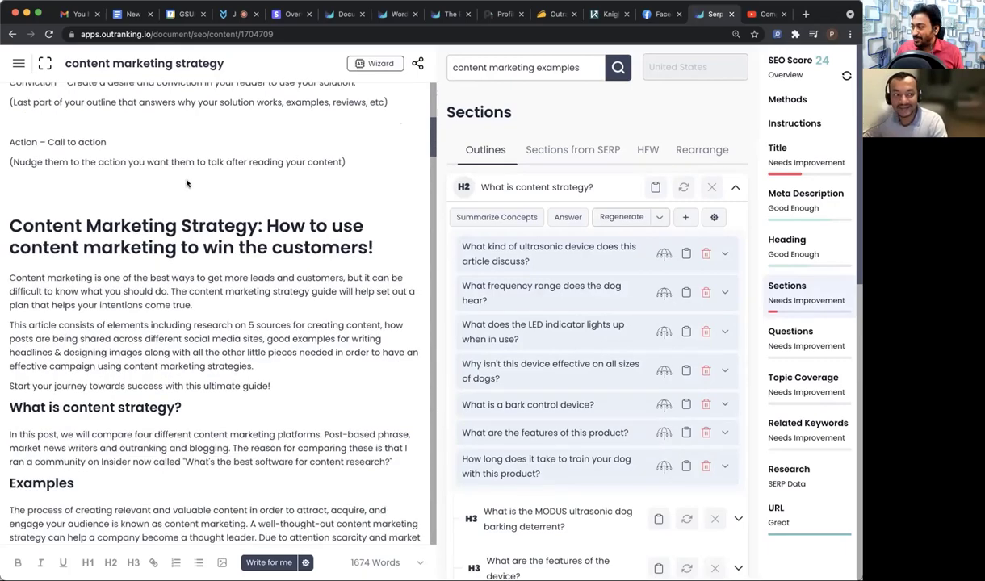